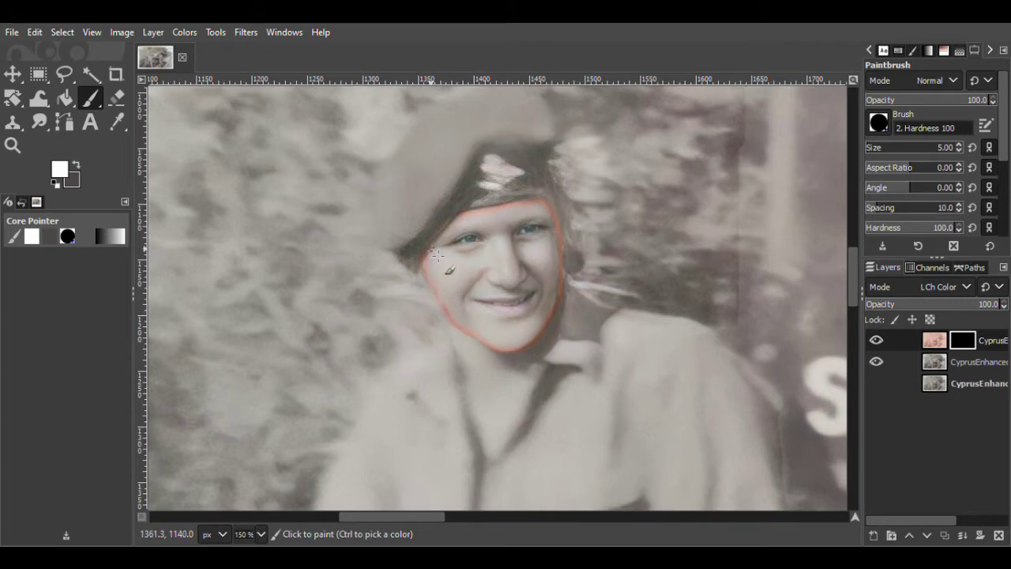
Outline the beret-wearing soldier's eyes and mouth in white on the skin-tone layer's mask with the Paintbrush
{"action": "key", "text": "z"}
{"action": "left_click", "coordinate": [475, 237]}
{"action": "left_click", "coordinate": [475, 236]}
{"action": "left_click", "coordinate": [475, 236]}
{"action": "key", "text": "p"}
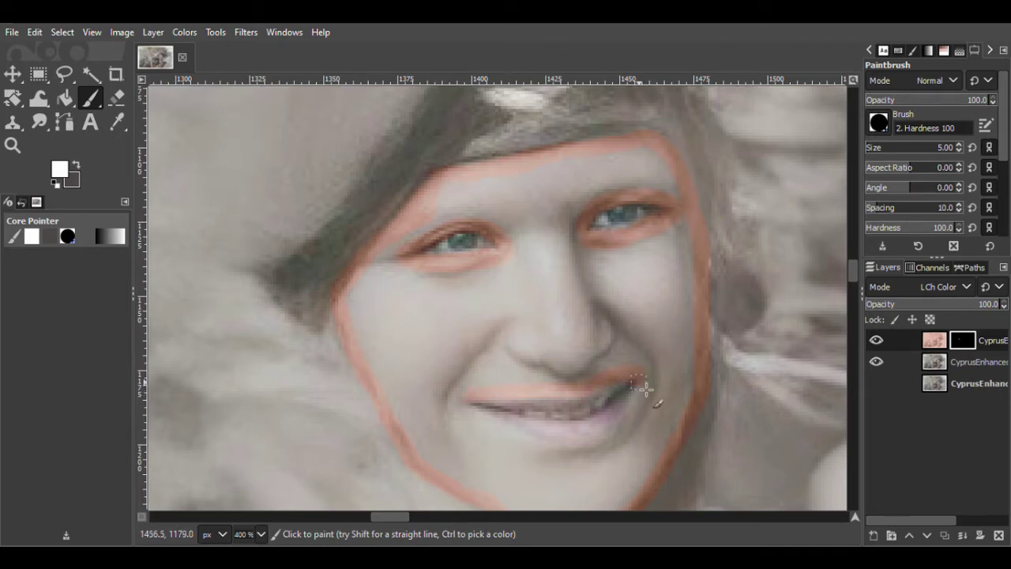
{"action": "left_click_drag", "start_coordinate": [502, 429], "coordinate": [473, 406]}
Bucket-fill the outlined face on the mask and paint over the unfilled gaps around the eyes, lips and jaw
{"action": "key", "text": "shift+b"}
{"action": "left_click", "coordinate": [402, 303]}
{"action": "key", "text": "p"}
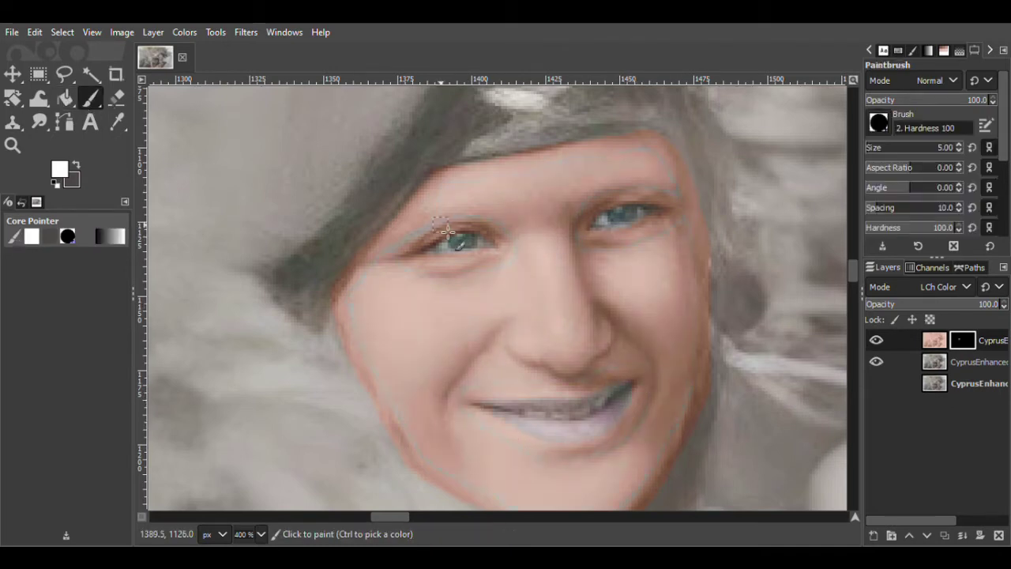
{"action": "left_click_drag", "start_coordinate": [383, 405], "coordinate": [429, 458]}
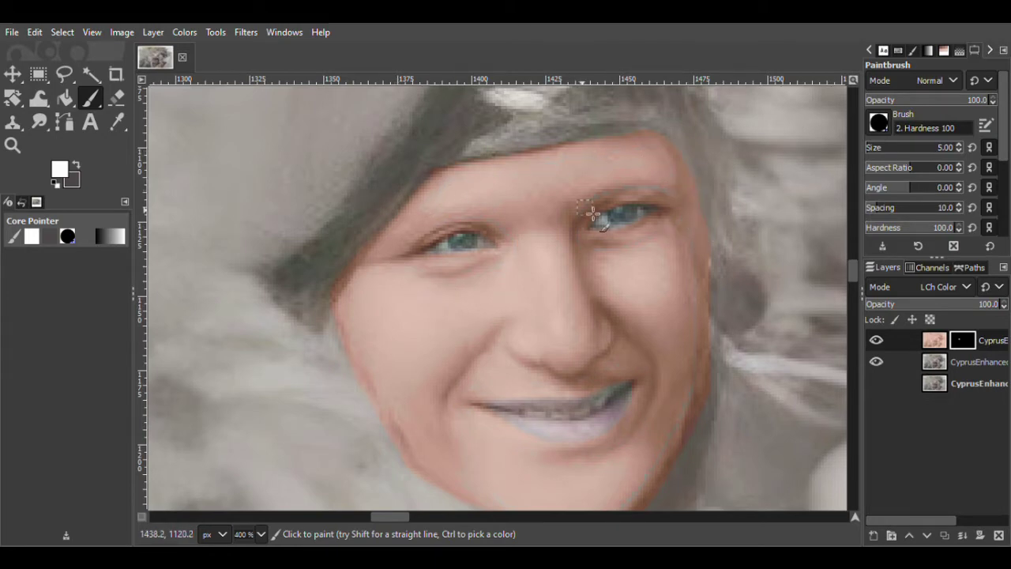
{"action": "scroll", "coordinate": [659, 354], "scroll_direction": "down", "scroll_amount": 3}
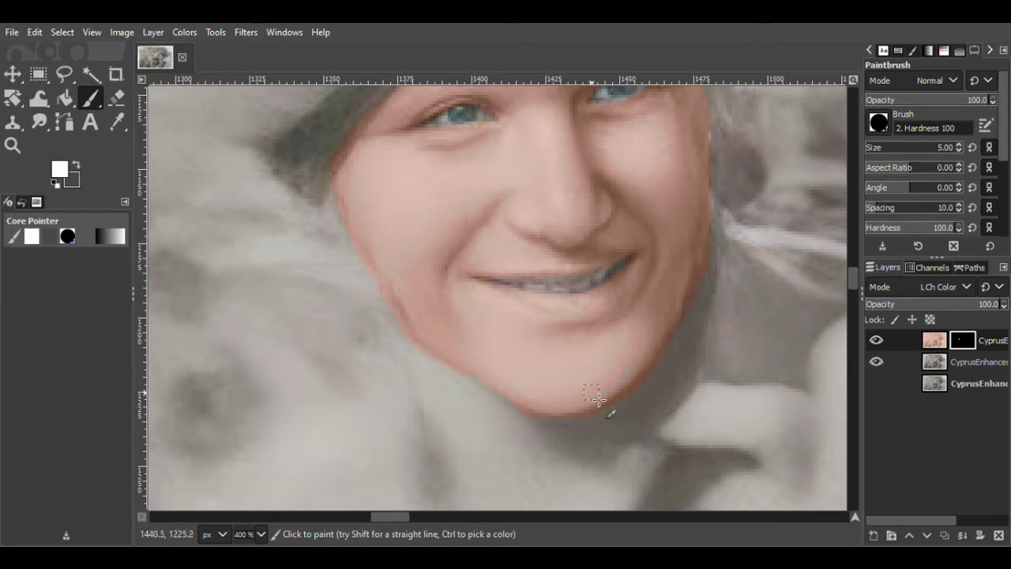
Outline the soldier's neck and open-collar area in white on the mask, down to the V of the shirt
{"action": "scroll", "coordinate": [511, 214], "scroll_direction": "down", "scroll_amount": 5}
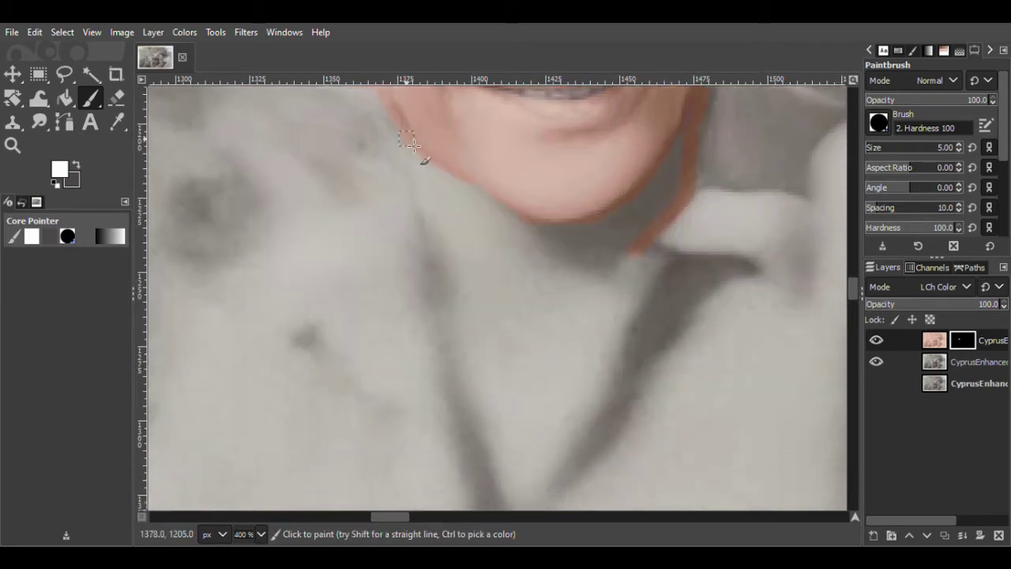
{"action": "left_click_drag", "start_coordinate": [635, 324], "coordinate": [545, 491]}
{"action": "left_click_drag", "start_coordinate": [853, 289], "coordinate": [853, 296]}
{"action": "left_click_drag", "start_coordinate": [546, 355], "coordinate": [504, 367]}
Bucket-fill the outlined neck on the mask and paint over the gaps along its edges
{"action": "left_click", "coordinate": [64, 99]}
{"action": "left_click", "coordinate": [532, 167]}
{"action": "left_click", "coordinate": [91, 98]}
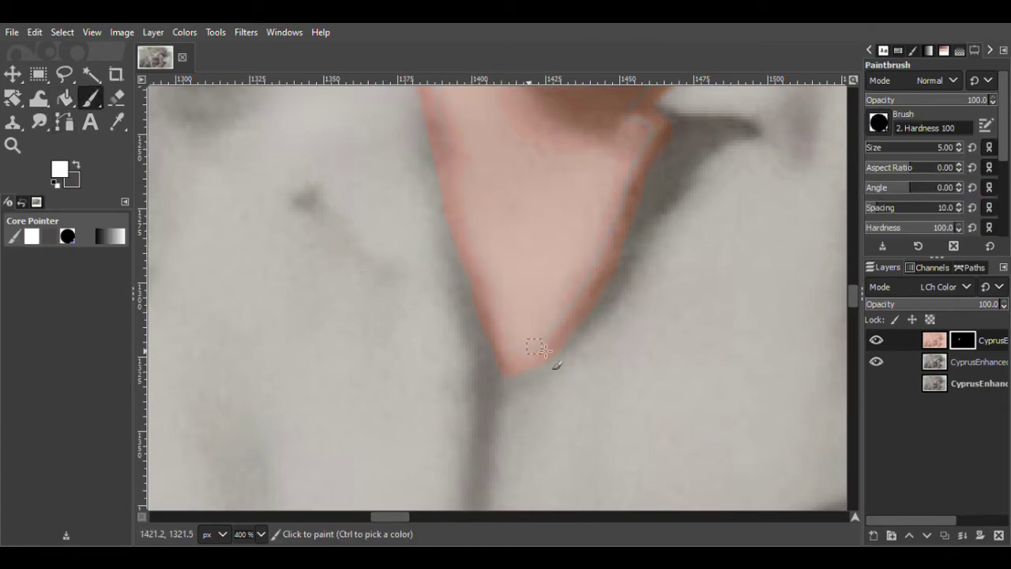
{"action": "scroll", "coordinate": [553, 134], "scroll_direction": "up", "scroll_amount": 2}
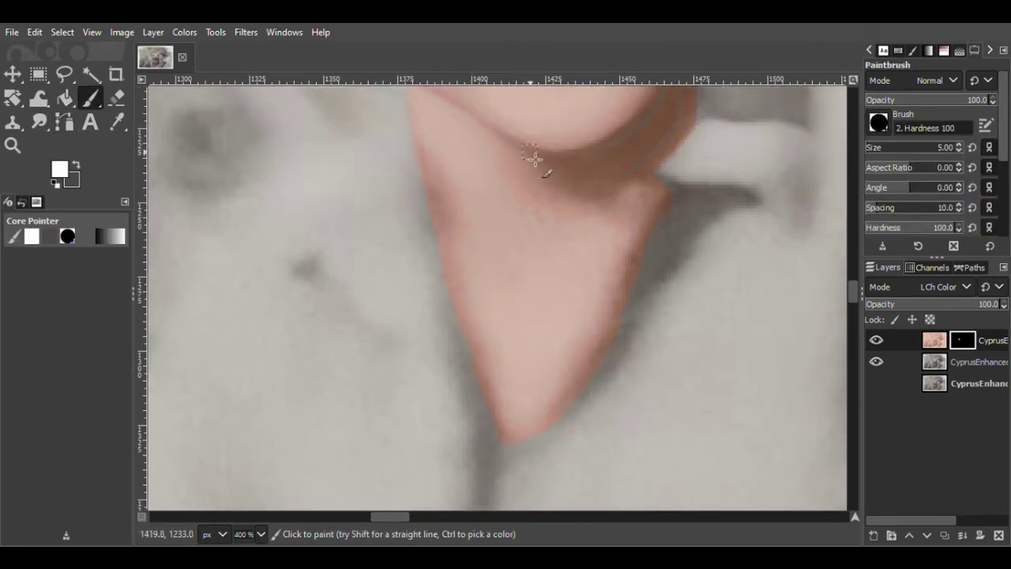
Outline the upper part of the soldier's forearm on the mask, starting where the bare arm leaves the sleeve
{"action": "left_click_drag", "start_coordinate": [853, 291], "coordinate": [852, 301]}
{"action": "left_click", "coordinate": [13, 146]}
{"action": "left_click", "coordinate": [889, 121]}
{"action": "left_click", "coordinate": [580, 316]}
{"action": "left_click", "coordinate": [579, 315]}
{"action": "left_click", "coordinate": [580, 315]}
{"action": "left_click", "coordinate": [580, 315]}
{"action": "left_click", "coordinate": [579, 315]}
{"action": "left_click", "coordinate": [880, 106]}
{"action": "double_click", "coordinate": [707, 348]}
{"action": "double_click", "coordinate": [707, 348]}
{"action": "left_click_drag", "start_coordinate": [482, 517], "coordinate": [447, 521]}
{"action": "left_click", "coordinate": [91, 99]}
{"action": "left_click", "coordinate": [13, 145]}
{"action": "double_click", "coordinate": [712, 173]}
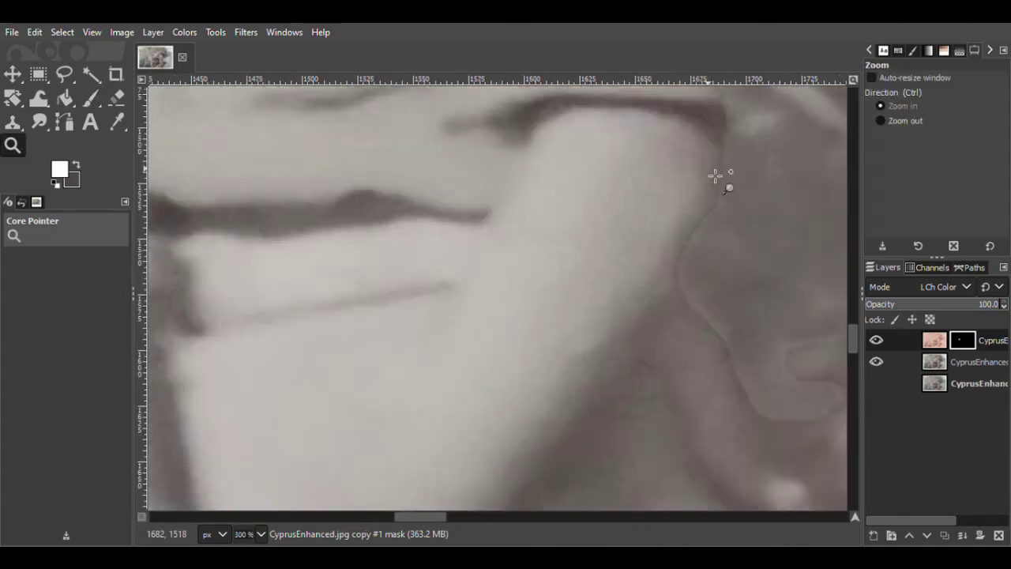
{"action": "left_click", "coordinate": [91, 98]}
{"action": "left_click_drag", "start_coordinate": [853, 342], "coordinate": [854, 336]}
{"action": "left_click_drag", "start_coordinate": [438, 518], "coordinate": [443, 518]}
{"action": "mouse_move", "coordinate": [461, 219]}
{"action": "left_mouse_down"}
{"action": "mouse_move", "coordinate": [485, 202]}
{"action": "mouse_move", "coordinate": [594, 201]}
{"action": "left_mouse_up"}
{"action": "left_click_drag", "start_coordinate": [656, 302], "coordinate": [598, 442]}
Continue the mask outline down both edges of the forearm towards the wrist
{"action": "left_click", "coordinate": [13, 146]}
{"action": "left_click_drag", "start_coordinate": [852, 332], "coordinate": [853, 347]}
{"action": "left_click_drag", "start_coordinate": [424, 517], "coordinate": [414, 518]}
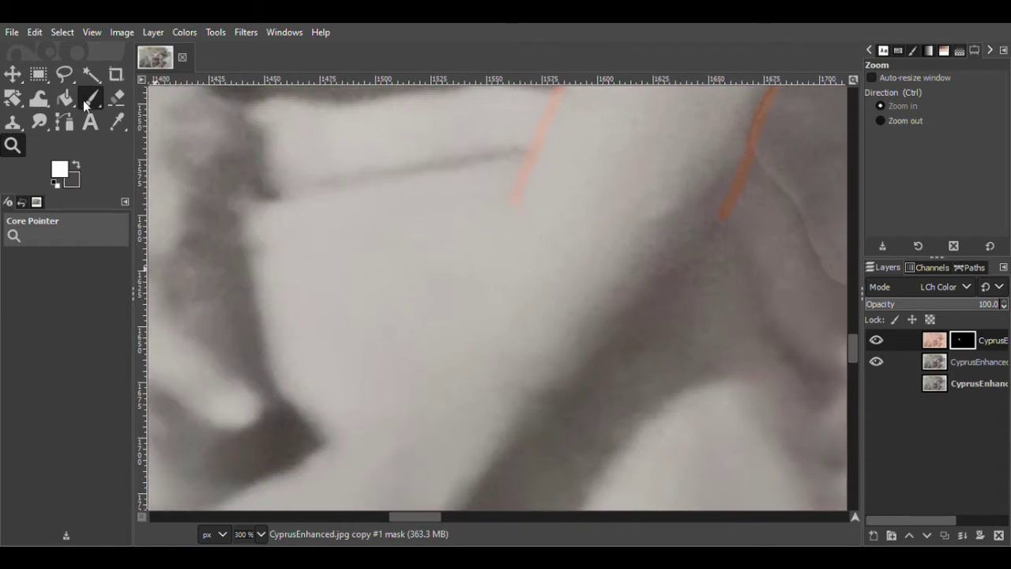
{"action": "left_click", "coordinate": [91, 99]}
{"action": "left_click_drag", "start_coordinate": [512, 203], "coordinate": [446, 348]}
{"action": "left_click_drag", "start_coordinate": [351, 438], "coordinate": [356, 434]}
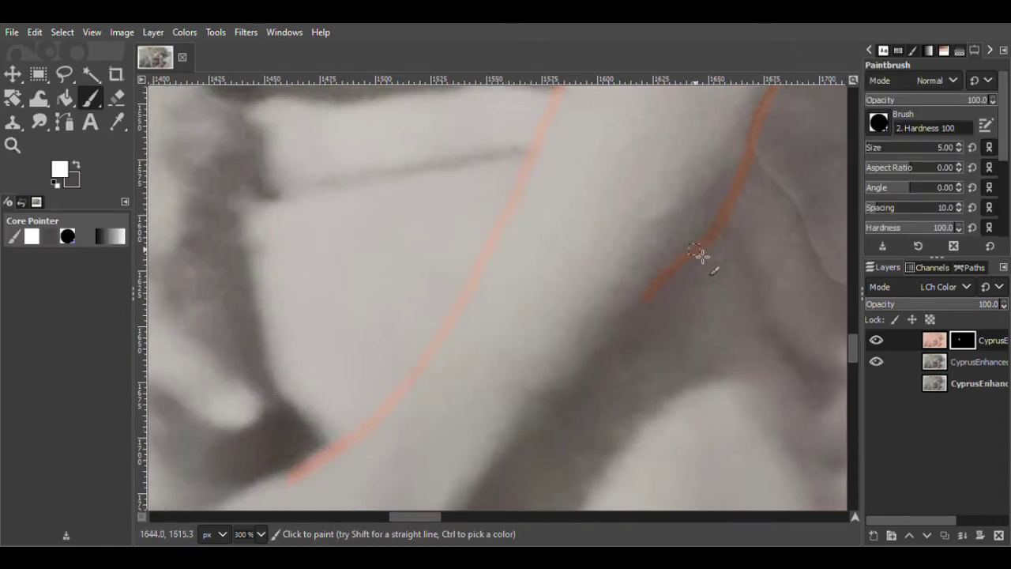
Extend the mask outline past the wrist along both sides of the hand
{"action": "left_click_drag", "start_coordinate": [416, 517], "coordinate": [411, 517]}
{"action": "left_click_drag", "start_coordinate": [853, 349], "coordinate": [852, 366]}
{"action": "left_click_drag", "start_coordinate": [408, 517], "coordinate": [403, 517]}
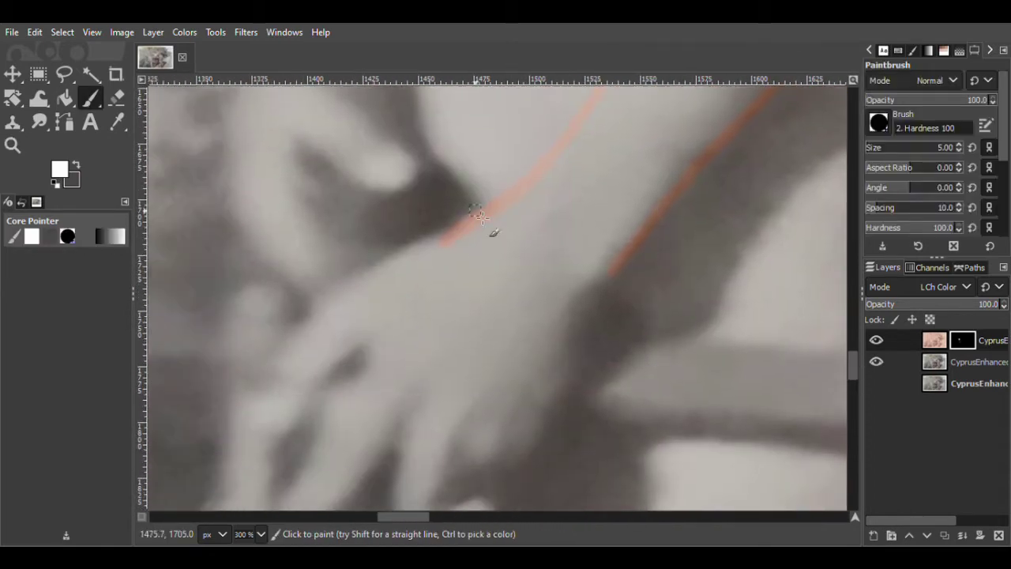
{"action": "left_click_drag", "start_coordinate": [618, 267], "coordinate": [508, 466]}
Outline the hand's fingers on the mask, closing the contour along the outer edge of the hand
{"action": "left_click", "coordinate": [13, 145]}
{"action": "left_click_drag", "start_coordinate": [853, 366], "coordinate": [853, 377]}
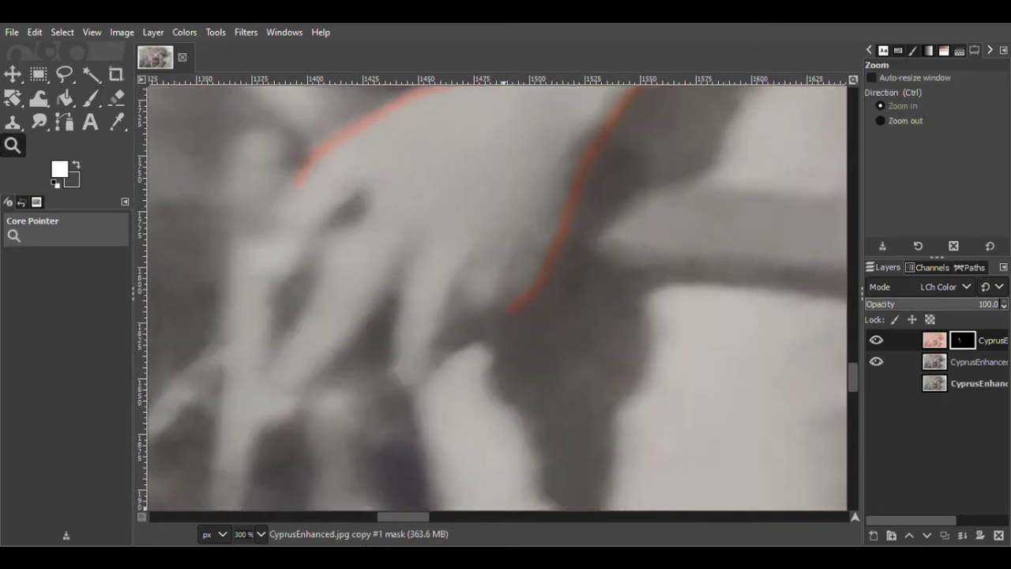
{"action": "left_click_drag", "start_coordinate": [391, 518], "coordinate": [384, 518]}
{"action": "left_click", "coordinate": [91, 98]}
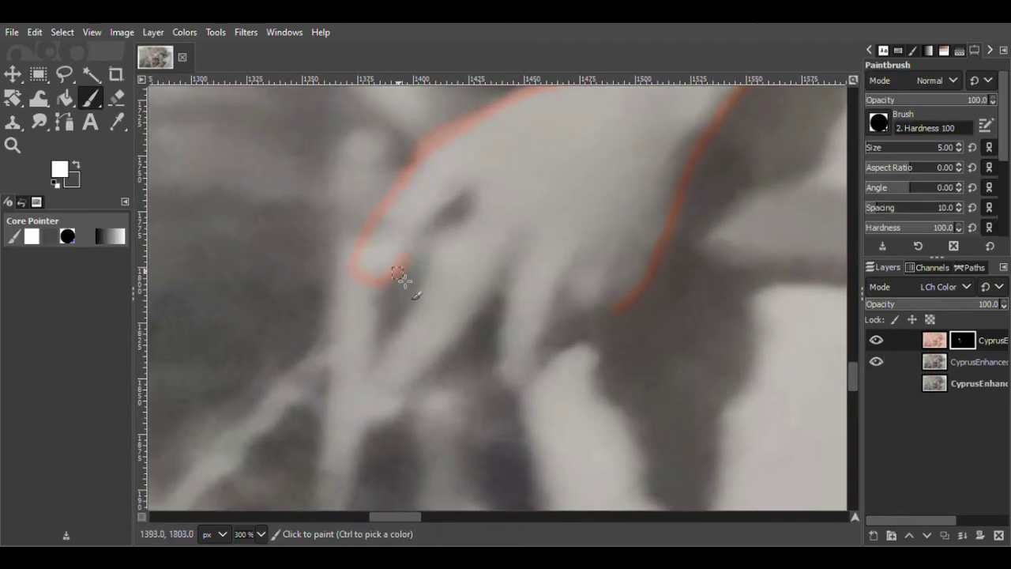
{"action": "mouse_move", "coordinate": [470, 214]}
{"action": "left_mouse_down"}
{"action": "mouse_move", "coordinate": [415, 304]}
{"action": "mouse_move", "coordinate": [385, 383]}
{"action": "mouse_move", "coordinate": [390, 345]}
{"action": "mouse_move", "coordinate": [452, 333]}
{"action": "left_mouse_up"}
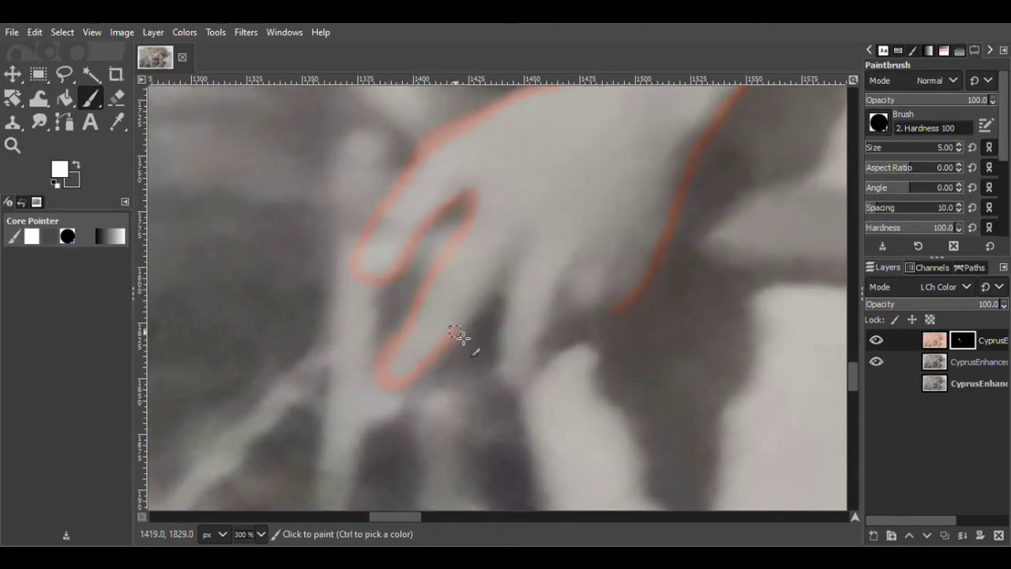
{"action": "left_click_drag", "start_coordinate": [502, 273], "coordinate": [497, 286]}
{"action": "mouse_move", "coordinate": [539, 356]}
{"action": "left_mouse_down"}
{"action": "mouse_move", "coordinate": [572, 297]}
{"action": "mouse_move", "coordinate": [604, 298]}
{"action": "left_mouse_up"}
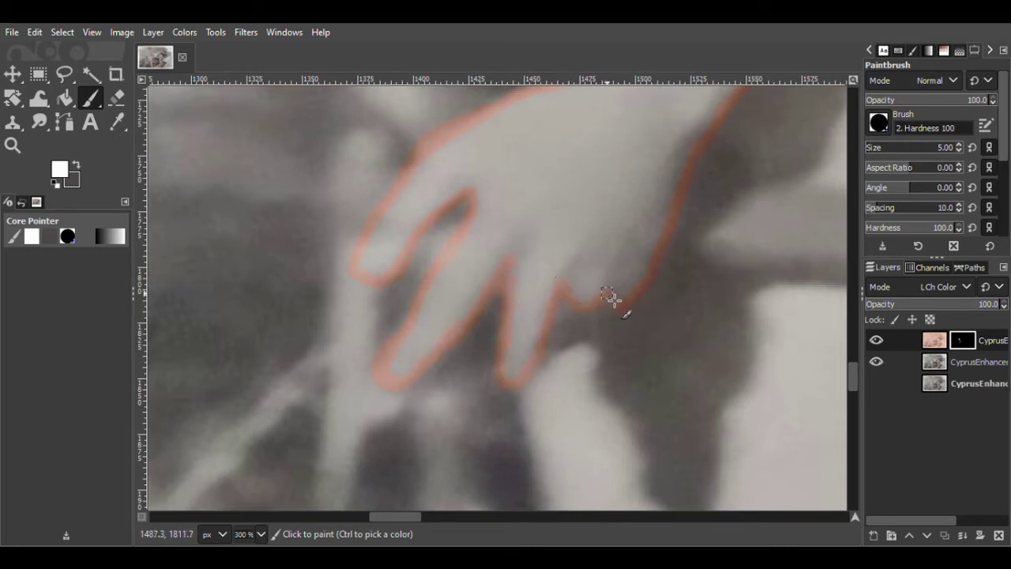
Bucket-fill the outlined arm and hand on the mask and paint over the gaps along the hand's edges
{"action": "key", "text": "shift+b"}
{"action": "left_click", "coordinate": [489, 304]}
{"action": "key", "text": "p"}
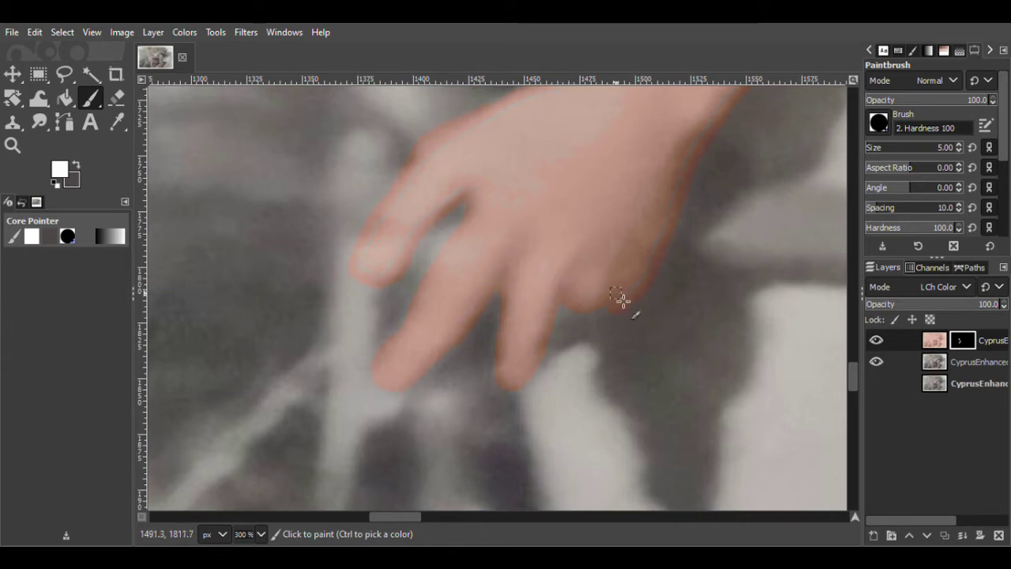
{"action": "left_click", "coordinate": [698, 135]}
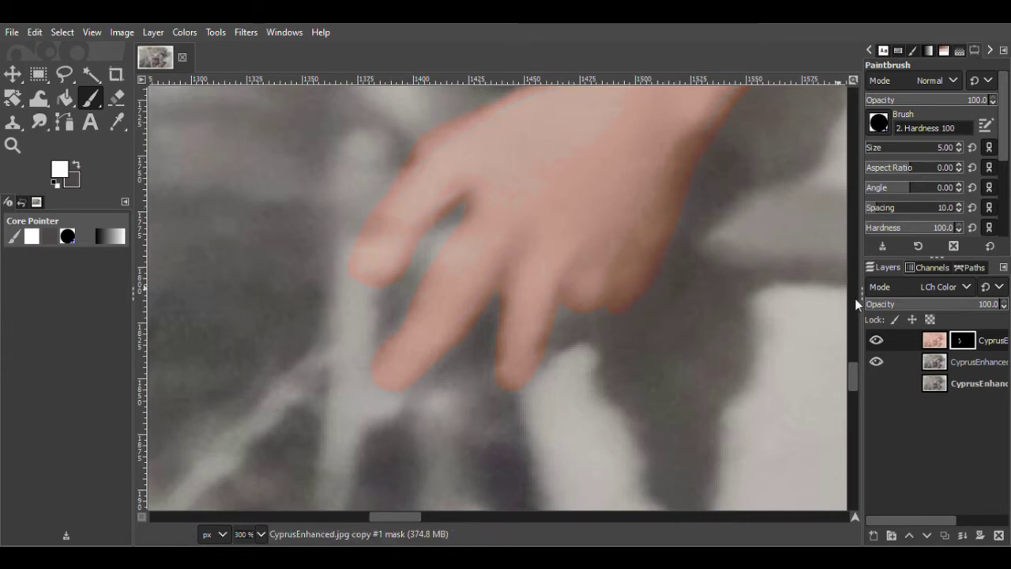
Outline the thumb and the visible part of the soldier's other hand on the mask, above the filled hand
{"action": "scroll", "coordinate": [853, 303], "scroll_direction": "up", "scroll_amount": 5}
{"action": "left_click_drag", "start_coordinate": [421, 148], "coordinate": [500, 249]}
{"action": "mouse_move", "coordinate": [469, 285]}
{"action": "left_mouse_down"}
{"action": "mouse_move", "coordinate": [408, 242]}
{"action": "mouse_move", "coordinate": [412, 294]}
{"action": "left_mouse_up"}
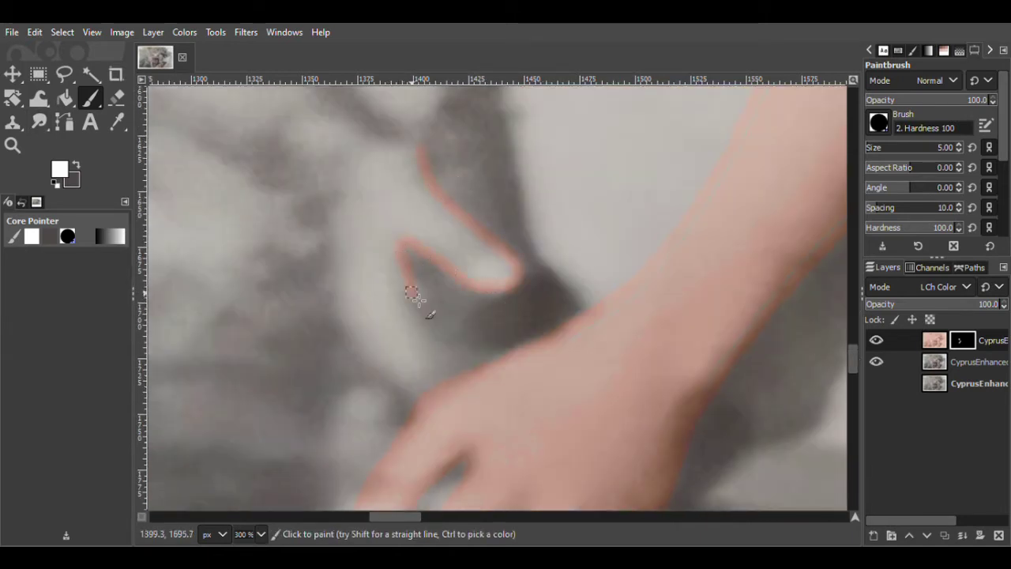
{"action": "mouse_move", "coordinate": [433, 404]}
{"action": "left_mouse_down"}
{"action": "mouse_move", "coordinate": [375, 360]}
{"action": "mouse_move", "coordinate": [349, 317]}
{"action": "mouse_move", "coordinate": [356, 201]}
{"action": "left_mouse_up"}
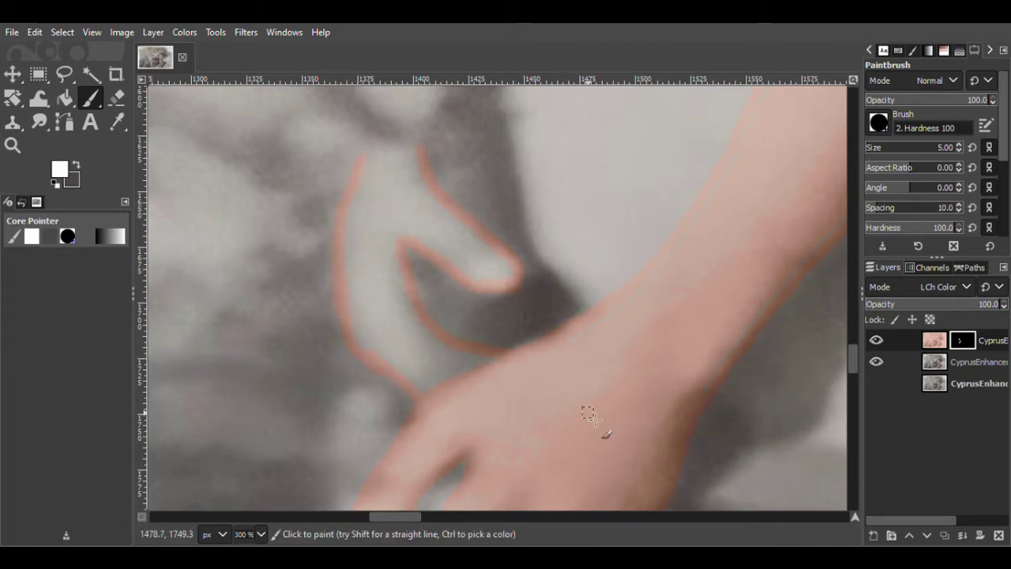
Paint over the remaining gaps along the edges of the filled forearm on the mask
{"action": "left_click_drag", "start_coordinate": [391, 516], "coordinate": [405, 516]}
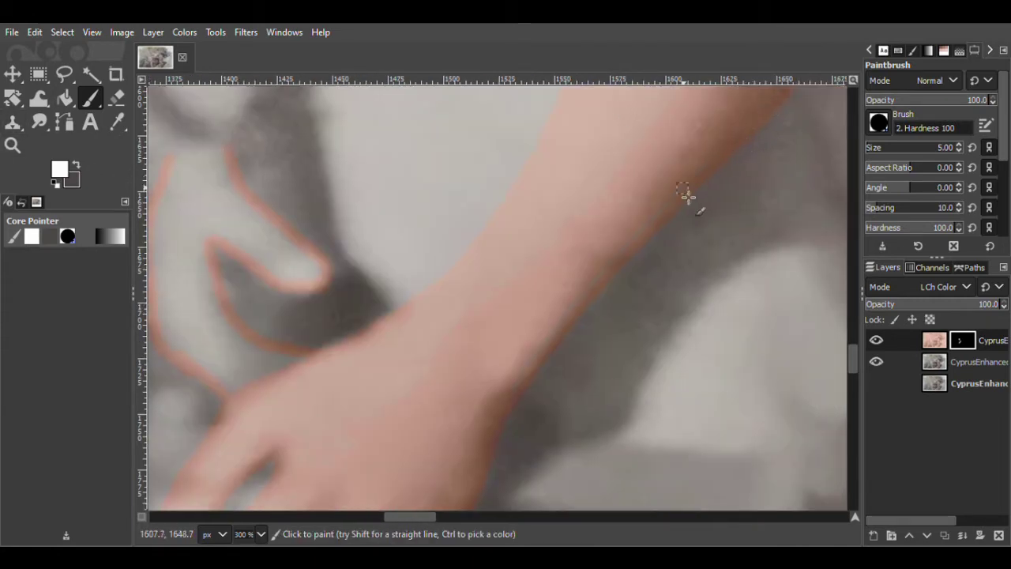
{"action": "scroll", "coordinate": [684, 151], "scroll_direction": "up", "scroll_amount": 5}
Outline the soldier's other forearm from the elbow to the hand on the mask and bucket-fill it
{"action": "mouse_move", "coordinate": [431, 516]}
{"action": "left_mouse_down"}
{"action": "mouse_move", "coordinate": [448, 518]}
{"action": "mouse_move", "coordinate": [370, 517]}
{"action": "left_mouse_up"}
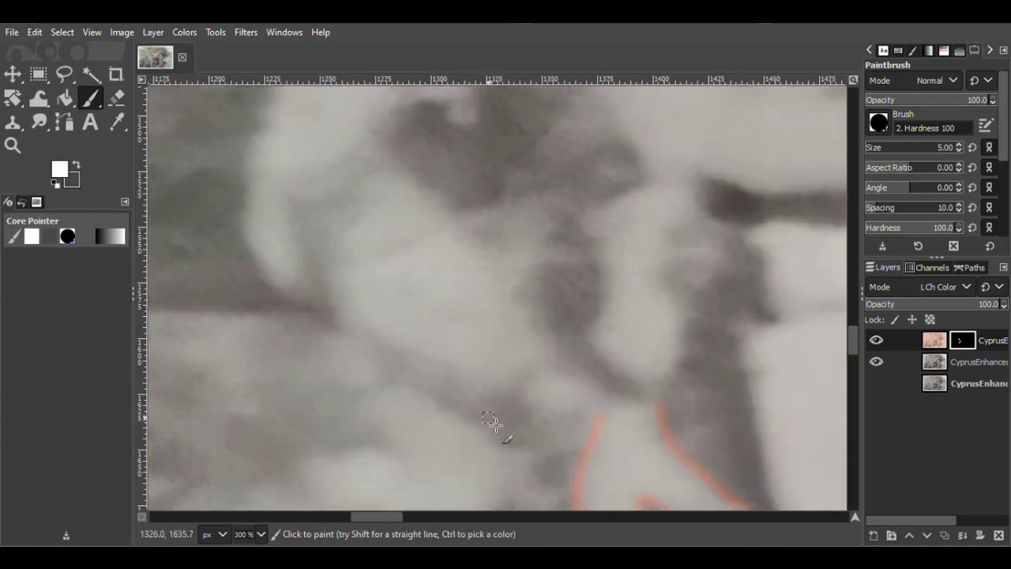
{"action": "left_click_drag", "start_coordinate": [852, 338], "coordinate": [853, 328]}
{"action": "mouse_move", "coordinate": [285, 169]}
{"action": "left_mouse_down"}
{"action": "mouse_move", "coordinate": [260, 240]}
{"action": "mouse_move", "coordinate": [246, 353]}
{"action": "mouse_move", "coordinate": [298, 441]}
{"action": "left_mouse_up"}
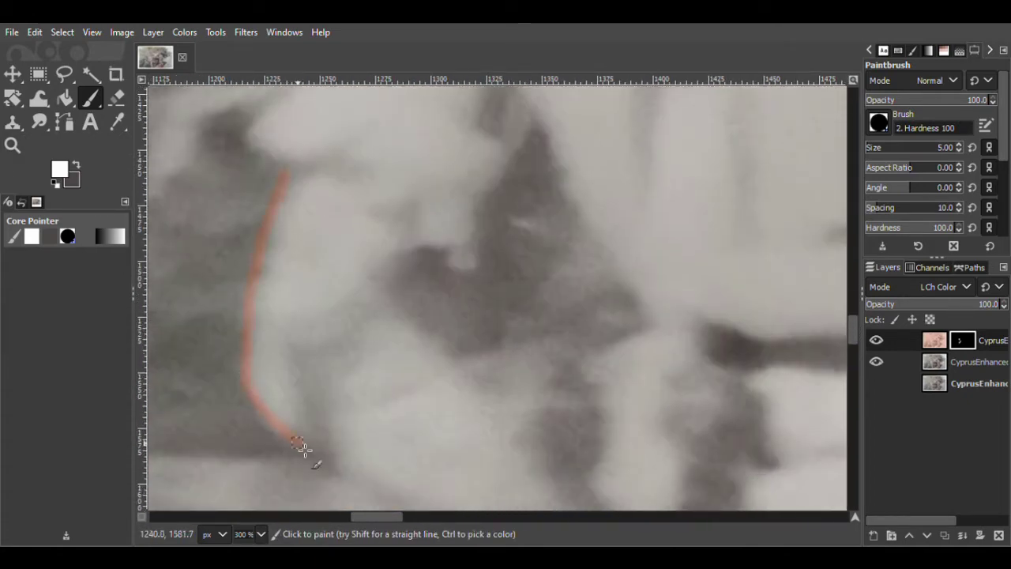
{"action": "key", "text": "z"}
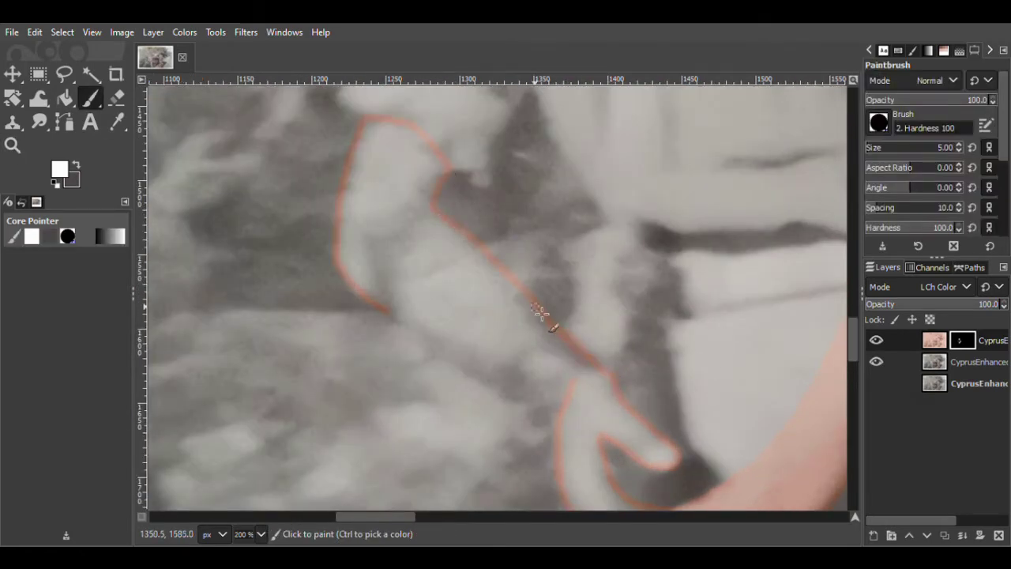
{"action": "left_click_drag", "start_coordinate": [389, 312], "coordinate": [400, 322]}
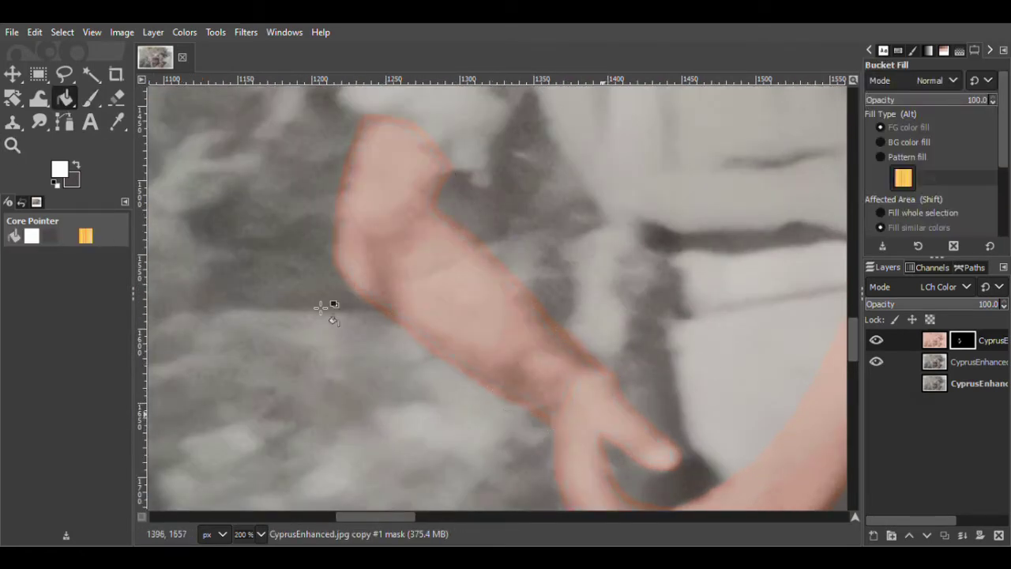
Paint over the unfilled slivers along the edges of the second forearm, thumb and hand on the mask
{"action": "key", "text": "z"}
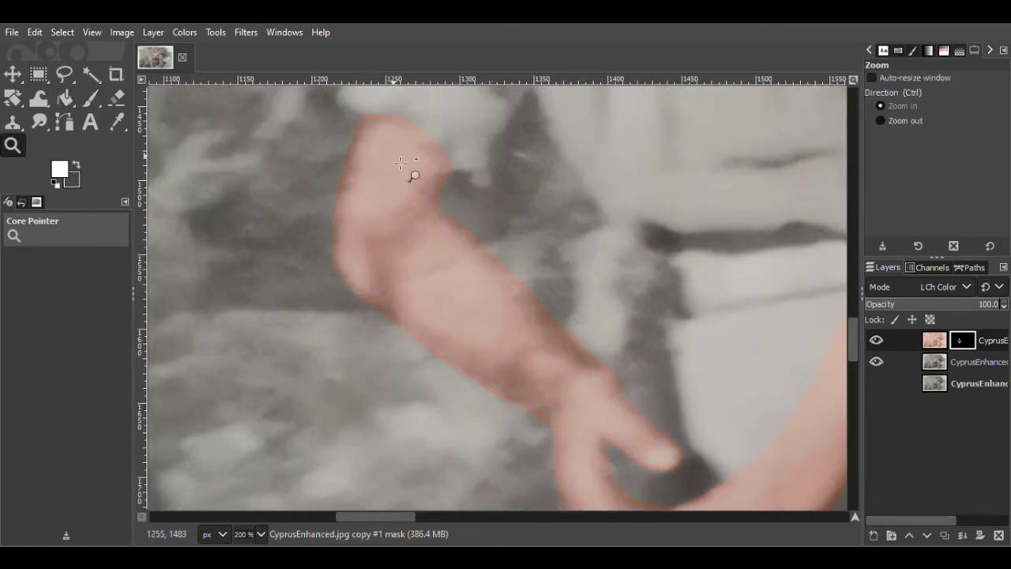
{"action": "left_click", "coordinate": [463, 198]}
{"action": "key", "text": "p"}
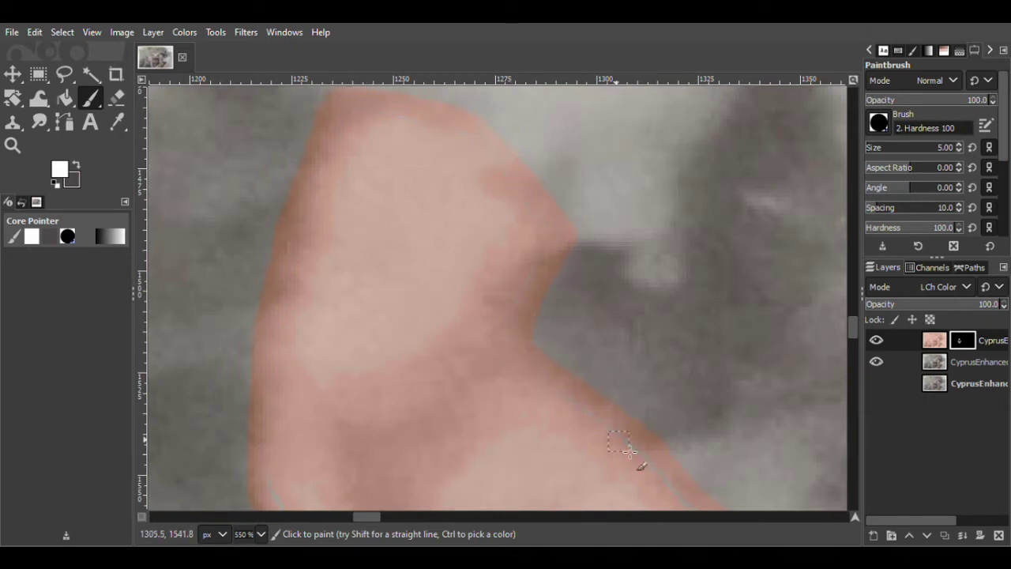
{"action": "left_click_drag", "start_coordinate": [853, 326], "coordinate": [855, 344]}
{"action": "mouse_move", "coordinate": [359, 241]}
{"action": "left_mouse_down"}
{"action": "mouse_move", "coordinate": [595, 411]}
{"action": "mouse_move", "coordinate": [710, 491]}
{"action": "left_mouse_up"}
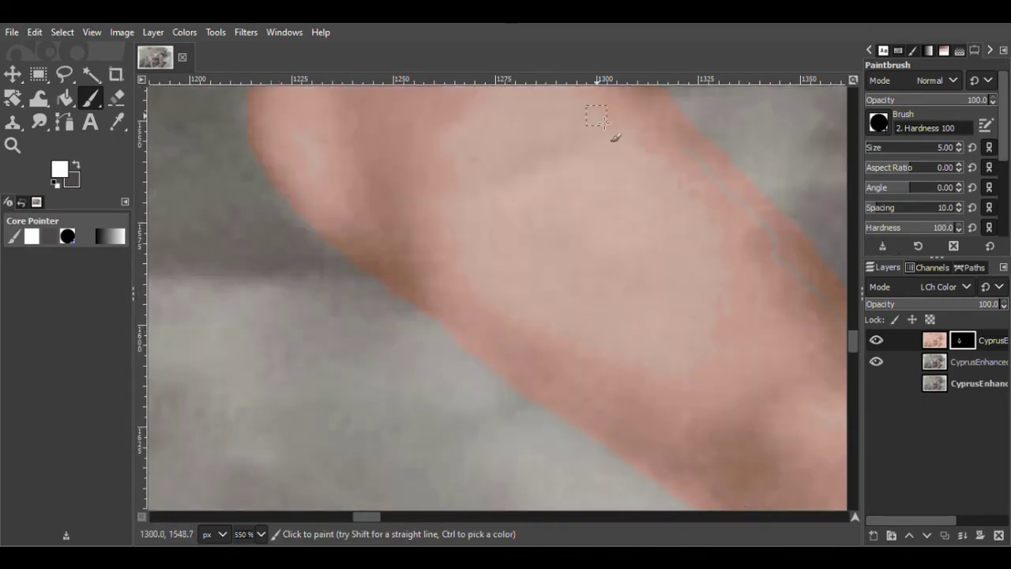
{"action": "left_click_drag", "start_coordinate": [363, 518], "coordinate": [378, 519]}
{"action": "left_click_drag", "start_coordinate": [854, 345], "coordinate": [857, 353]}
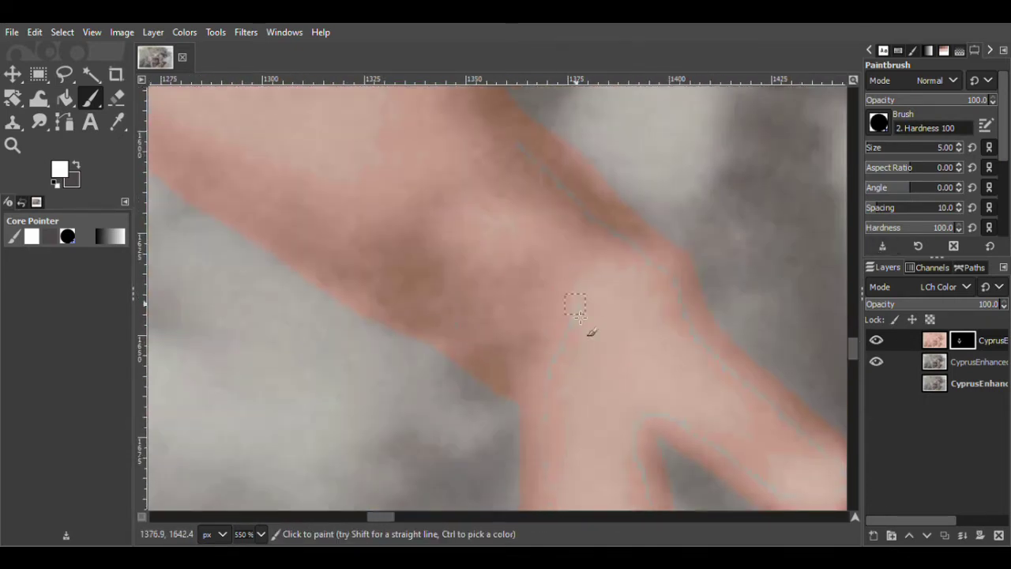
{"action": "scroll", "coordinate": [818, 449], "scroll_direction": "down", "scroll_amount": 5}
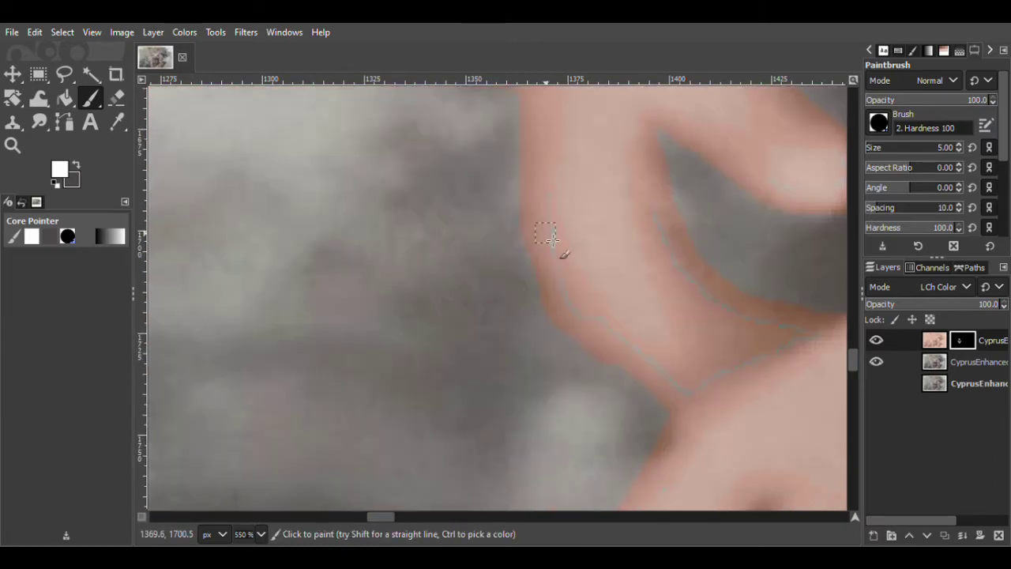
{"action": "left_click_drag", "start_coordinate": [373, 520], "coordinate": [381, 520]}
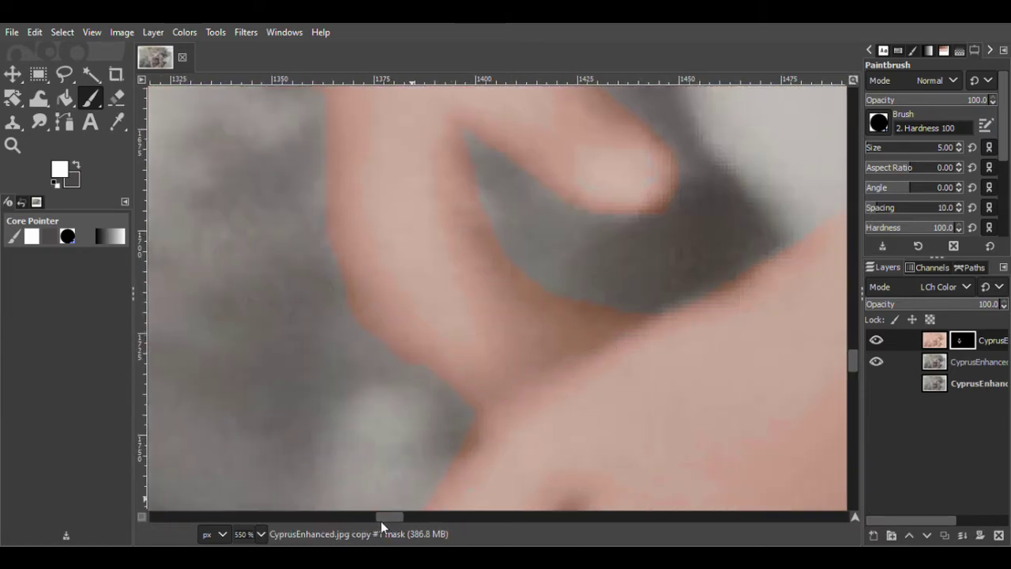
Outline the face of the soldier in the camouflage cap on the mask, including the area around his eyes
{"action": "key", "text": "z"}
{"action": "left_click", "coordinate": [896, 123]}
{"action": "left_click", "coordinate": [537, 286]}
{"action": "left_click", "coordinate": [537, 287]}
{"action": "left_click", "coordinate": [900, 106]}
{"action": "left_click", "coordinate": [564, 351]}
{"action": "left_click", "coordinate": [701, 140]}
{"action": "left_click", "coordinate": [701, 141]}
{"action": "left_click", "coordinate": [493, 168]}
{"action": "key", "text": "p"}
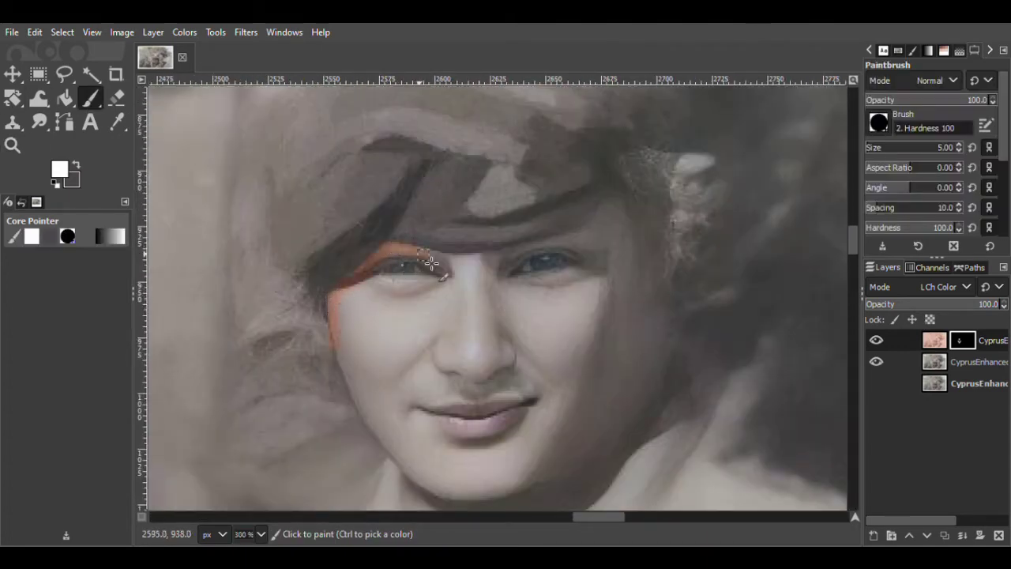
{"action": "left_click_drag", "start_coordinate": [465, 263], "coordinate": [592, 227]}
{"action": "left_click_drag", "start_coordinate": [634, 278], "coordinate": [602, 434]}
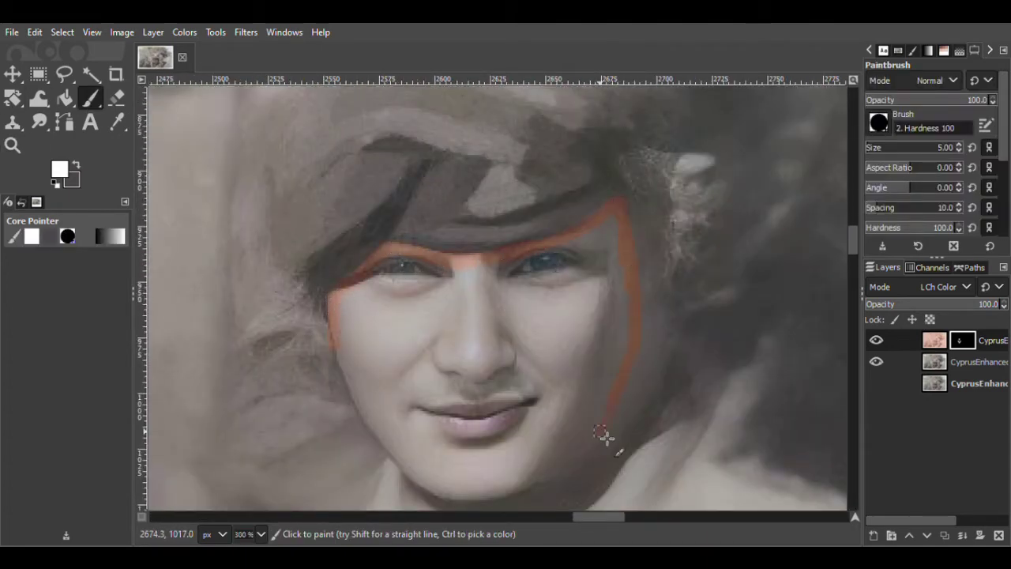
{"action": "mouse_move", "coordinate": [338, 345]}
{"action": "left_mouse_down"}
{"action": "mouse_move", "coordinate": [363, 406]}
{"action": "mouse_move", "coordinate": [430, 485]}
{"action": "left_mouse_up"}
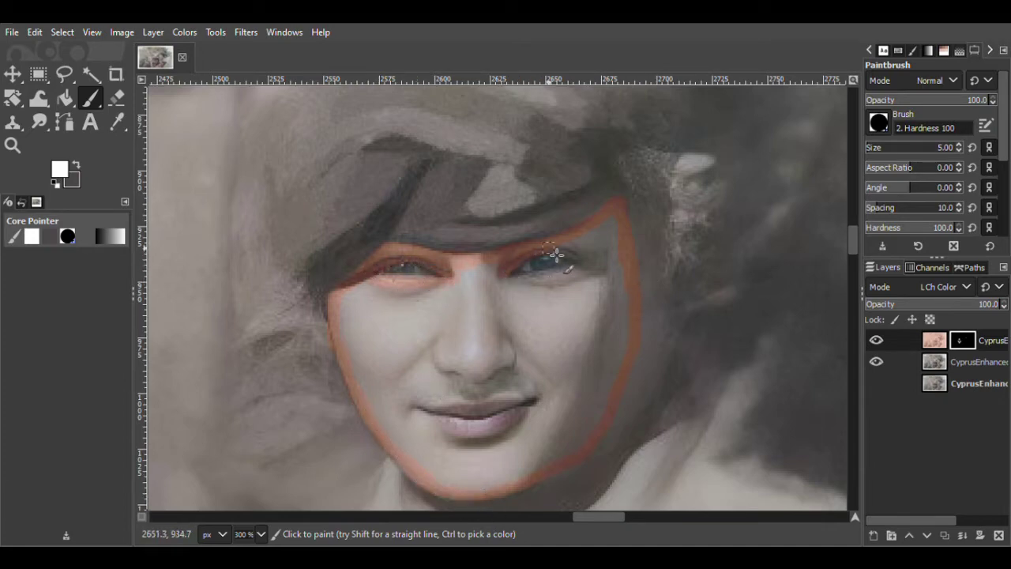
Outline the capped soldier's mouth, then fill his face on the mask and touch up around the lips
{"action": "mouse_move", "coordinate": [418, 404]}
{"action": "left_mouse_down"}
{"action": "mouse_move", "coordinate": [466, 409]}
{"action": "mouse_move", "coordinate": [431, 406]}
{"action": "left_mouse_up"}
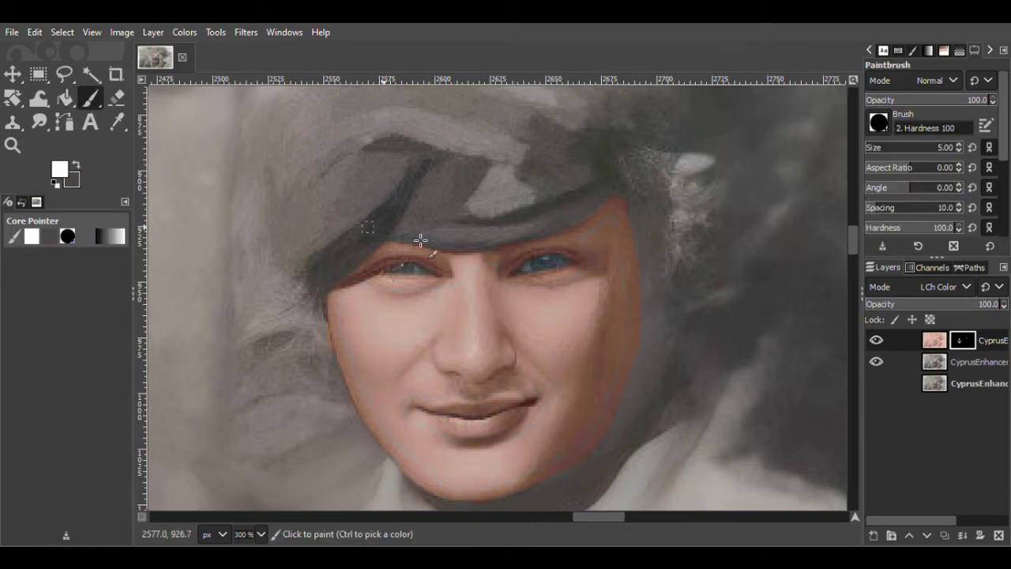
{"action": "left_click", "coordinate": [456, 443]}
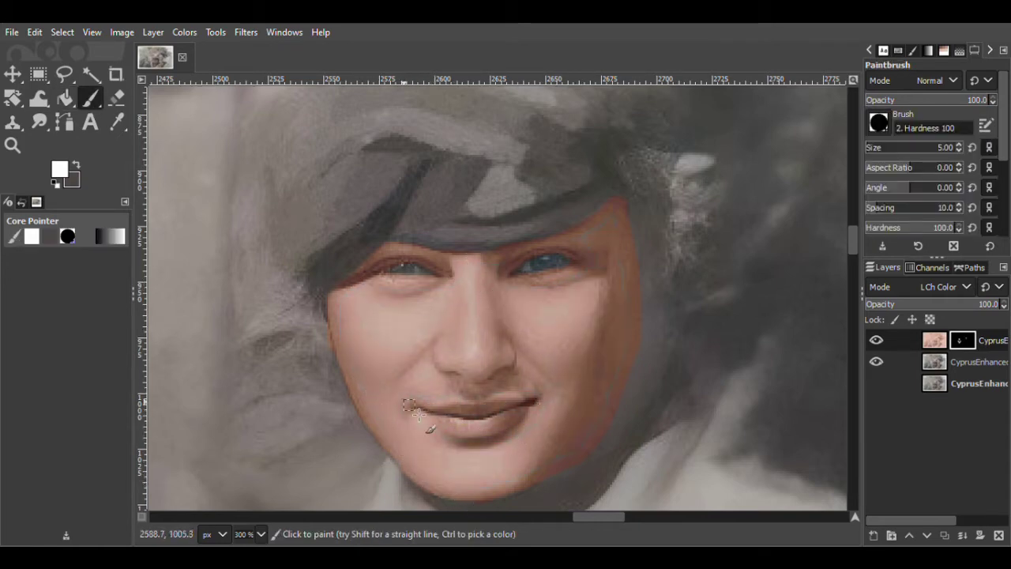
Outline the capped soldier's neck between his chin and shirt collar on the mask, then bucket-fill it
{"action": "left_click_drag", "start_coordinate": [854, 239], "coordinate": [855, 251]}
{"action": "left_click", "coordinate": [116, 98]}
{"action": "left_click", "coordinate": [91, 98]}
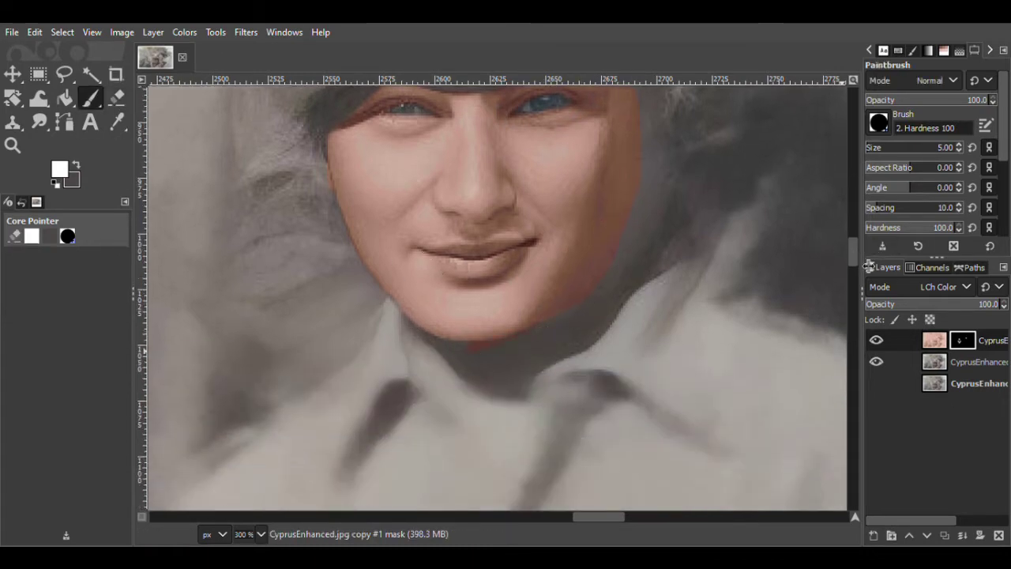
{"action": "scroll", "coordinate": [604, 268], "scroll_direction": "down", "scroll_amount": 1}
{"action": "left_click_drag", "start_coordinate": [427, 332], "coordinate": [416, 306]}
{"action": "left_click", "coordinate": [65, 98]}
{"action": "left_click", "coordinate": [498, 341]}
Outline the V-shaped bare skin in the capped soldier's open collar on the mask and bucket-fill it
{"action": "left_click", "coordinate": [13, 145]}
{"action": "left_click", "coordinate": [904, 121]}
{"action": "double_click", "coordinate": [579, 333]}
{"action": "double_click", "coordinate": [579, 333]}
{"action": "left_click", "coordinate": [913, 108]}
{"action": "scroll", "coordinate": [579, 367], "scroll_direction": "up", "scroll_amount": 3}
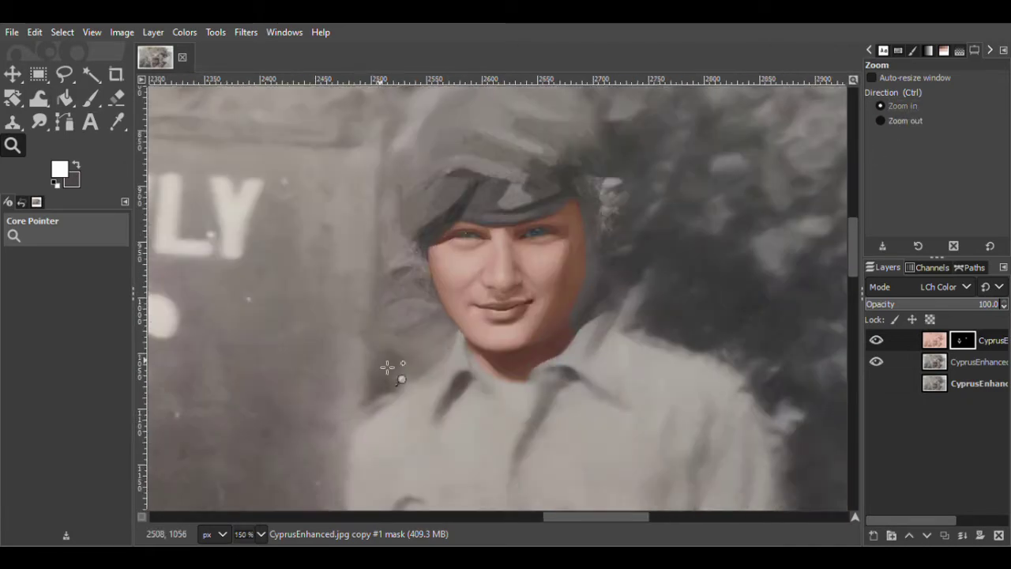
{"action": "key", "text": "p"}
{"action": "left_click_drag", "start_coordinate": [496, 286], "coordinate": [525, 365]}
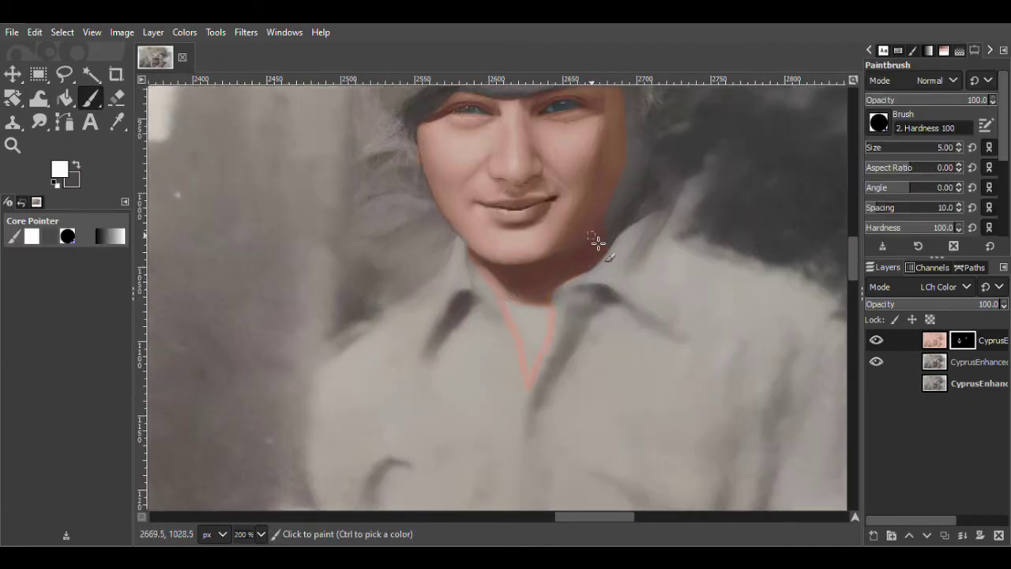
{"action": "left_click", "coordinate": [65, 98]}
{"action": "left_click", "coordinate": [530, 326]}
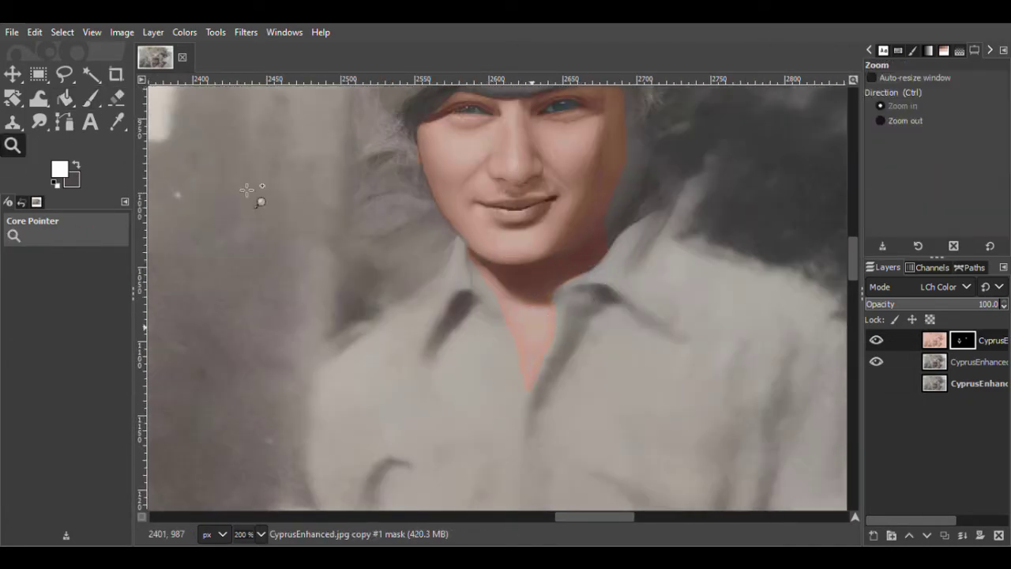
Paint over the unfilled slivers within the open collar area on the mask, then save the project
{"action": "left_click", "coordinate": [12, 145]}
{"action": "double_click", "coordinate": [543, 328]}
{"action": "left_click", "coordinate": [93, 98]}
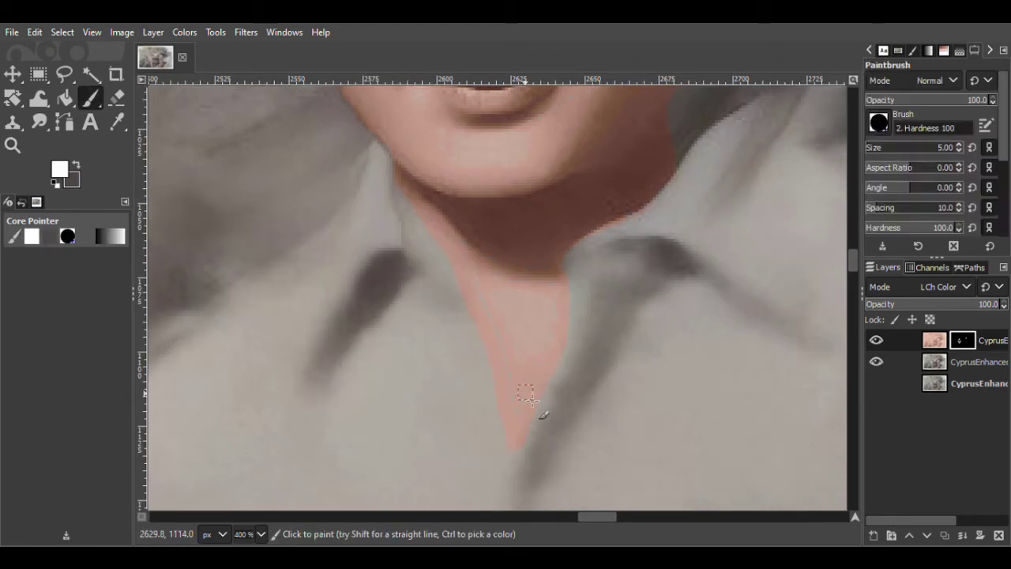
{"action": "left_click", "coordinate": [12, 145]}
{"action": "left_click", "coordinate": [12, 32]}
{"action": "left_click", "coordinate": [35, 155]}
Outline the capped soldier's arm on the watch side on the mask, from the rolled sleeve down past the elbow
{"action": "left_click", "coordinate": [904, 121]}
{"action": "triple_click", "coordinate": [653, 282]}
{"action": "triple_click", "coordinate": [652, 282]}
{"action": "left_click", "coordinate": [652, 282]}
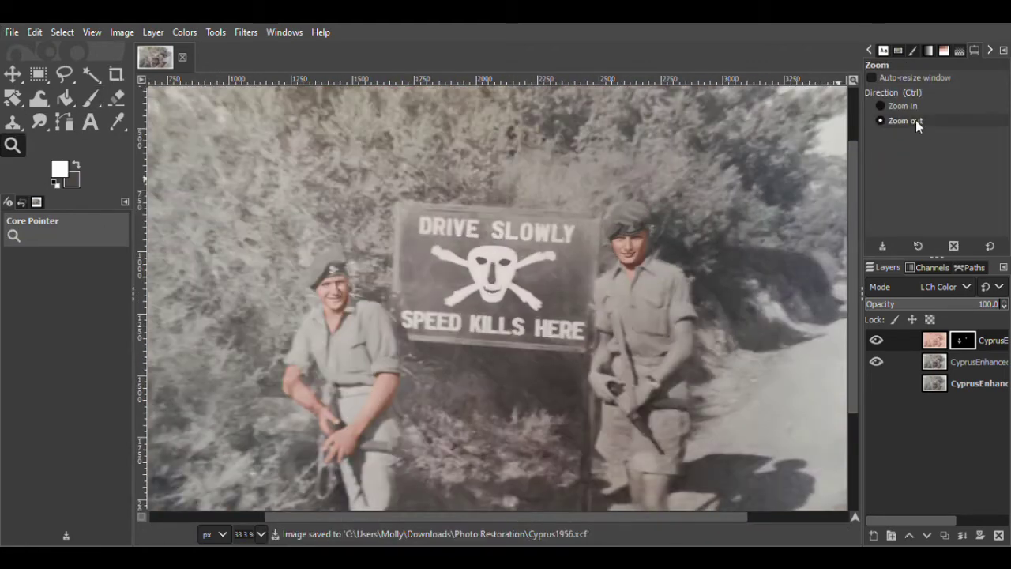
{"action": "left_click", "coordinate": [905, 106]}
{"action": "left_click", "coordinate": [724, 444]}
{"action": "triple_click", "coordinate": [672, 351]}
{"action": "left_click", "coordinate": [92, 99]}
{"action": "left_click_drag", "start_coordinate": [853, 315], "coordinate": [853, 296]}
{"action": "left_click", "coordinate": [13, 146]}
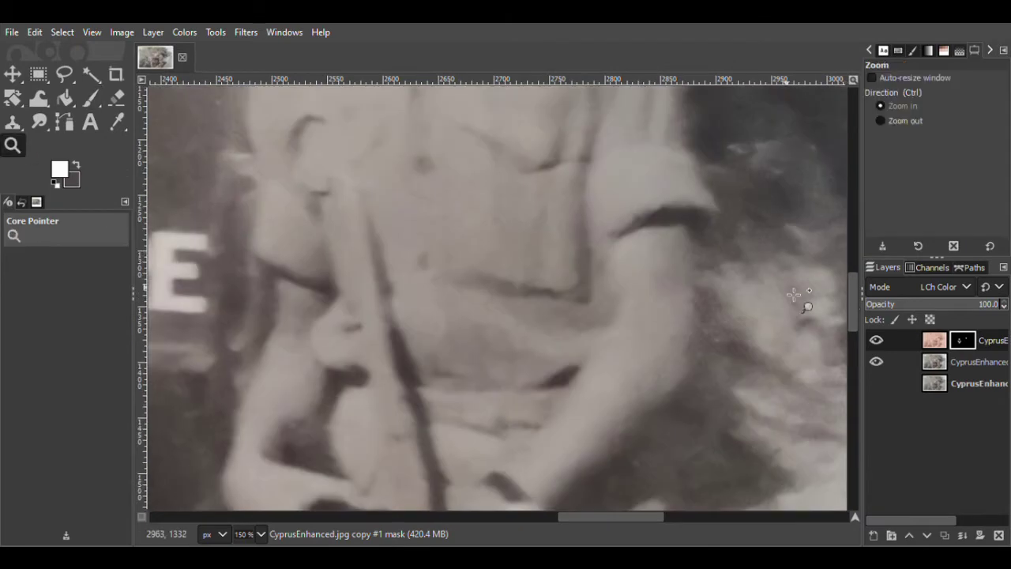
{"action": "left_click", "coordinate": [714, 279]}
{"action": "key", "text": "p"}
{"action": "mouse_move", "coordinate": [487, 158]}
{"action": "left_mouse_down"}
{"action": "mouse_move", "coordinate": [621, 124]}
{"action": "mouse_move", "coordinate": [590, 130]}
{"action": "mouse_move", "coordinate": [648, 350]}
{"action": "mouse_move", "coordinate": [582, 466]}
{"action": "left_mouse_up"}
{"action": "left_click_drag", "start_coordinate": [464, 337], "coordinate": [387, 454]}
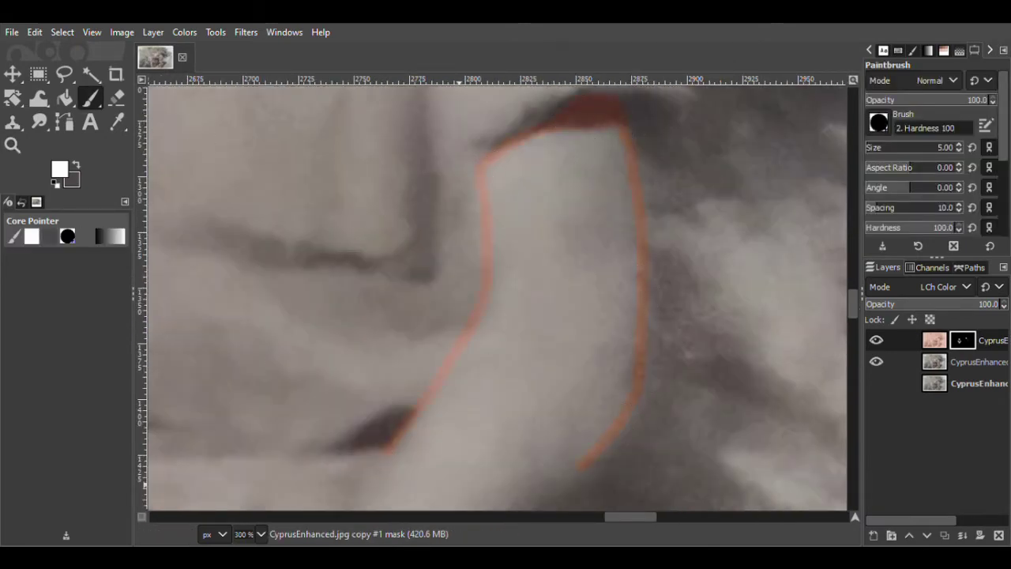
Continue the arm outline down both edges to the watch strap, close it at the wrist and fill it
{"action": "left_click_drag", "start_coordinate": [618, 517], "coordinate": [598, 517]}
{"action": "left_click_drag", "start_coordinate": [853, 310], "coordinate": [853, 327]}
{"action": "left_click_drag", "start_coordinate": [612, 517], "coordinate": [622, 517]}
{"action": "left_click_drag", "start_coordinate": [768, 154], "coordinate": [695, 245]}
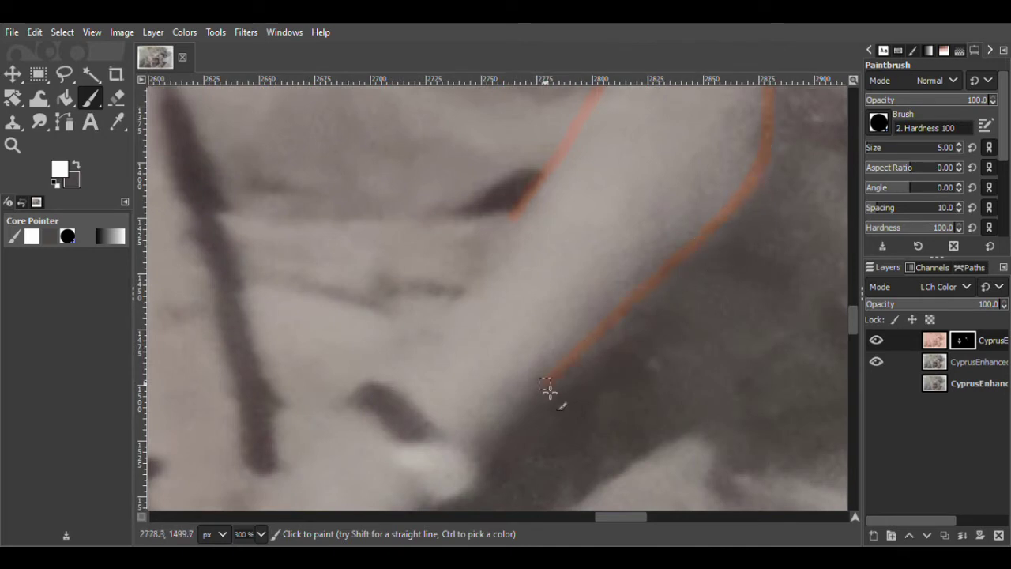
{"action": "left_click_drag", "start_coordinate": [431, 420], "coordinate": [391, 372]}
Outline the hand below the wristwatch on the mask, from the strap around the knuckles and back
{"action": "scroll", "coordinate": [545, 206], "scroll_direction": "left", "scroll_amount": 4}
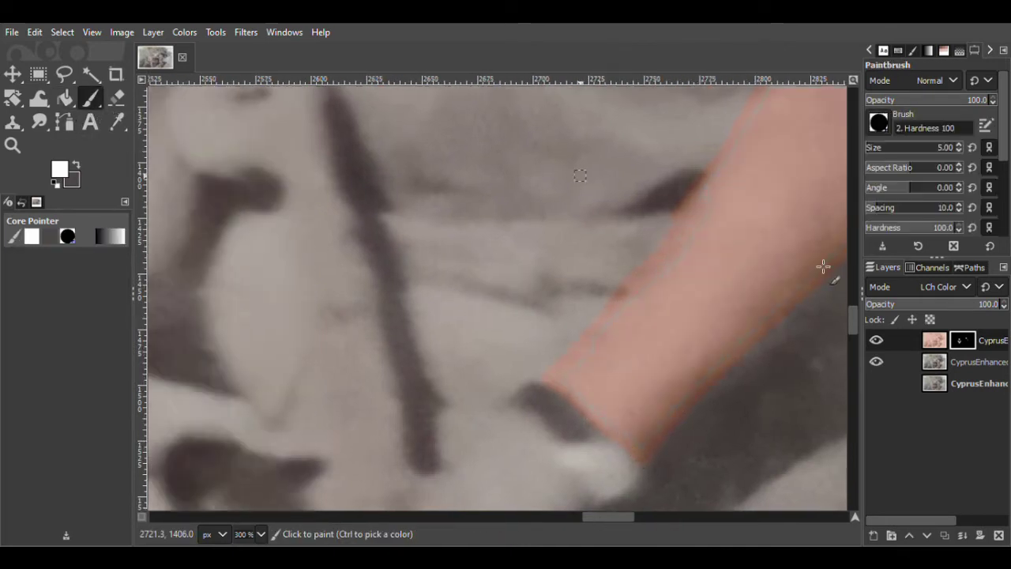
{"action": "scroll", "coordinate": [493, 228], "scroll_direction": "down", "scroll_amount": 5}
{"action": "mouse_move", "coordinate": [565, 247]}
{"action": "left_mouse_down"}
{"action": "mouse_move", "coordinate": [532, 350]}
{"action": "mouse_move", "coordinate": [451, 439]}
{"action": "left_mouse_up"}
{"action": "left_click_drag", "start_coordinate": [608, 516], "coordinate": [594, 517]}
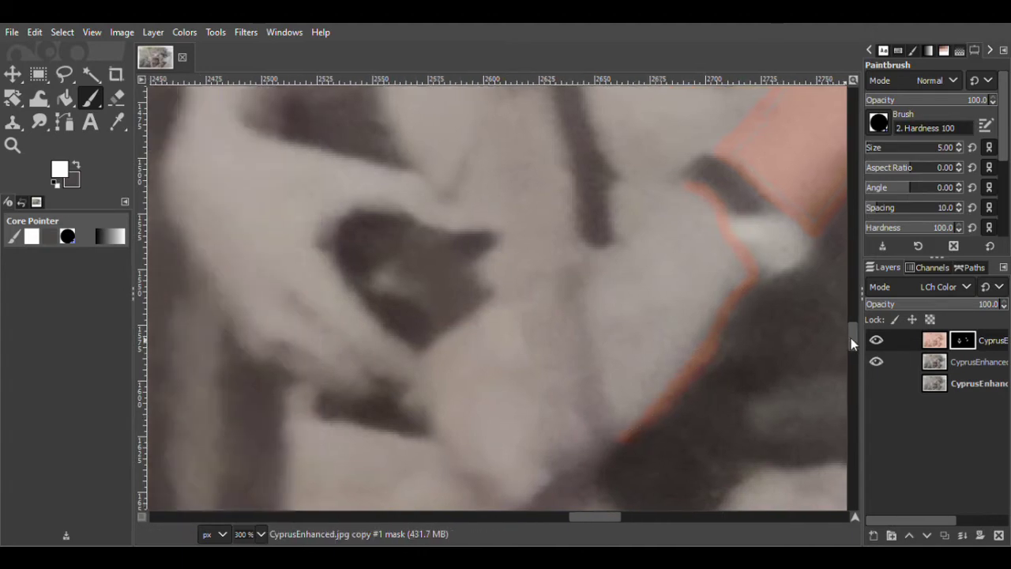
{"action": "left_click_drag", "start_coordinate": [851, 337], "coordinate": [851, 342]}
{"action": "left_click_drag", "start_coordinate": [693, 124], "coordinate": [621, 183]}
{"action": "mouse_move", "coordinate": [438, 285]}
{"action": "left_mouse_down"}
{"action": "mouse_move", "coordinate": [479, 424]}
{"action": "mouse_move", "coordinate": [602, 411]}
{"action": "left_mouse_up"}
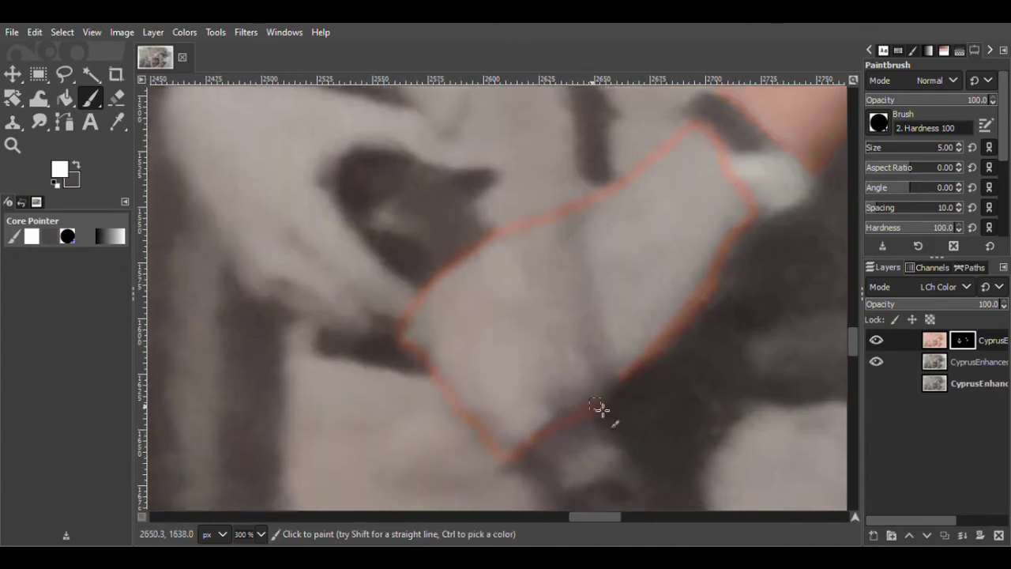
Outline the capped soldier's other hand on the mask, including the gap beside the thumb, and start along his forearm's edges
{"action": "left_click_drag", "start_coordinate": [598, 517], "coordinate": [588, 517]}
{"action": "mouse_move", "coordinate": [491, 252]}
{"action": "left_mouse_down"}
{"action": "mouse_move", "coordinate": [467, 154]}
{"action": "mouse_move", "coordinate": [615, 153]}
{"action": "left_mouse_up"}
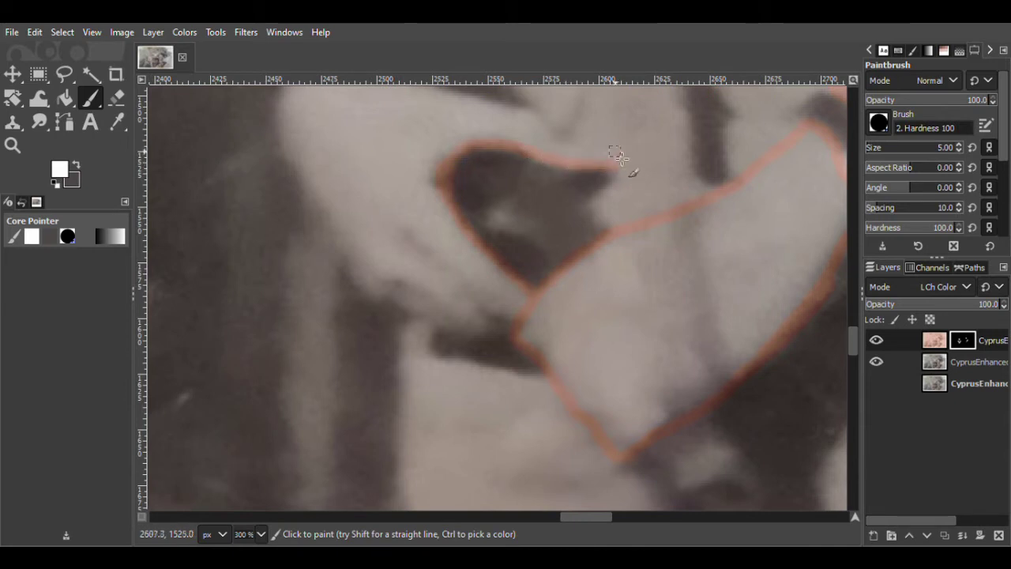
{"action": "left_click_drag", "start_coordinate": [513, 335], "coordinate": [404, 306]}
{"action": "left_click_drag", "start_coordinate": [280, 112], "coordinate": [281, 90]}
{"action": "left_click_drag", "start_coordinate": [852, 347], "coordinate": [855, 323]}
{"action": "mouse_move", "coordinate": [513, 457]}
{"action": "left_mouse_down"}
{"action": "mouse_move", "coordinate": [401, 369]}
{"action": "mouse_move", "coordinate": [427, 335]}
{"action": "left_mouse_up"}
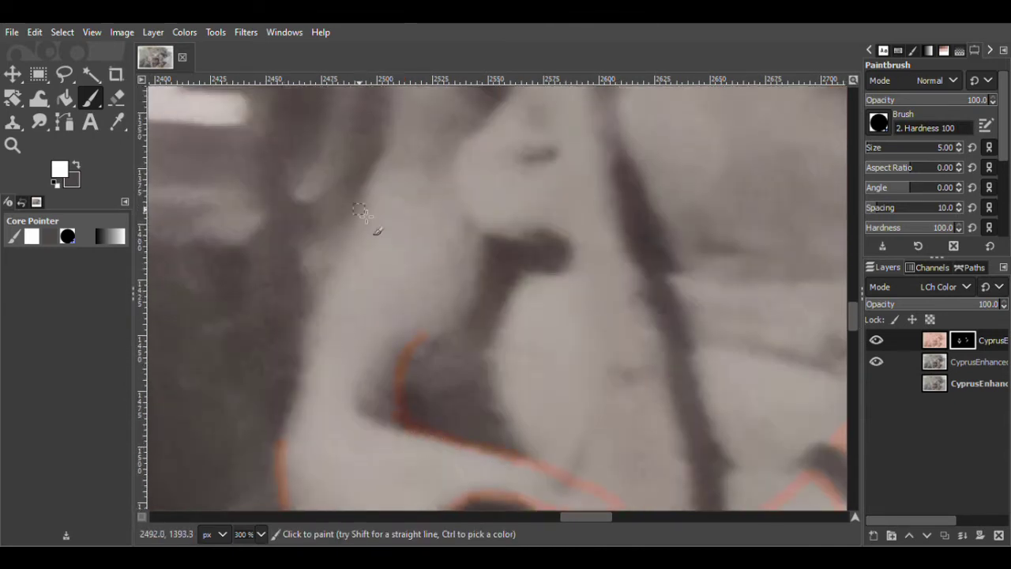
{"action": "left_click_drag", "start_coordinate": [360, 209], "coordinate": [287, 421]}
Complete the second arm's outline up to the rolled sleeve, then bucket-fill that arm and both hands on the mask
{"action": "left_click", "coordinate": [13, 146]}
{"action": "double_click", "coordinate": [688, 248]}
{"action": "left_click", "coordinate": [952, 106]}
{"action": "left_click", "coordinate": [599, 281]}
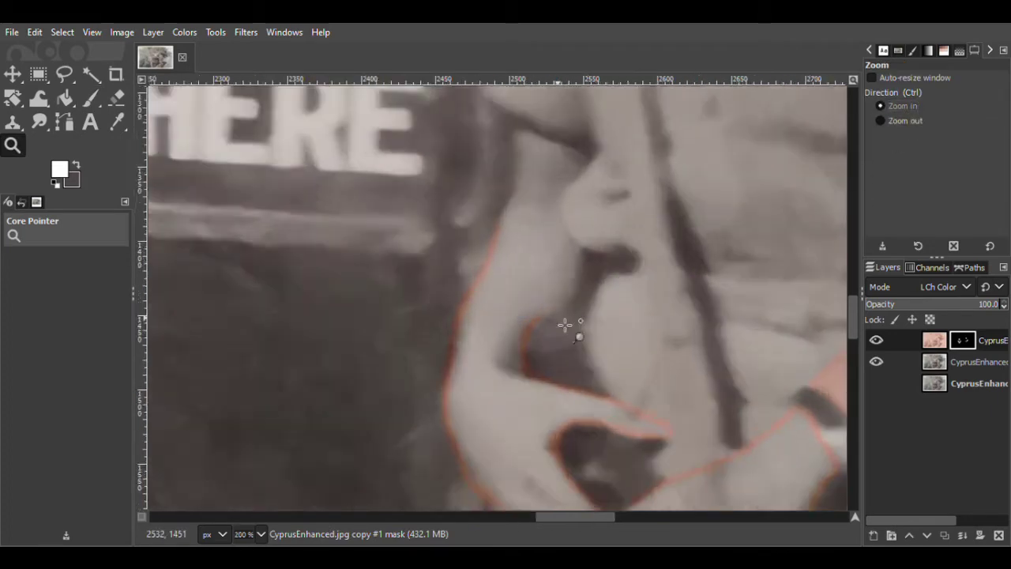
{"action": "left_click", "coordinate": [600, 282]}
{"action": "key", "text": "p"}
{"action": "scroll", "coordinate": [506, 181], "scroll_direction": "up", "scroll_amount": 4}
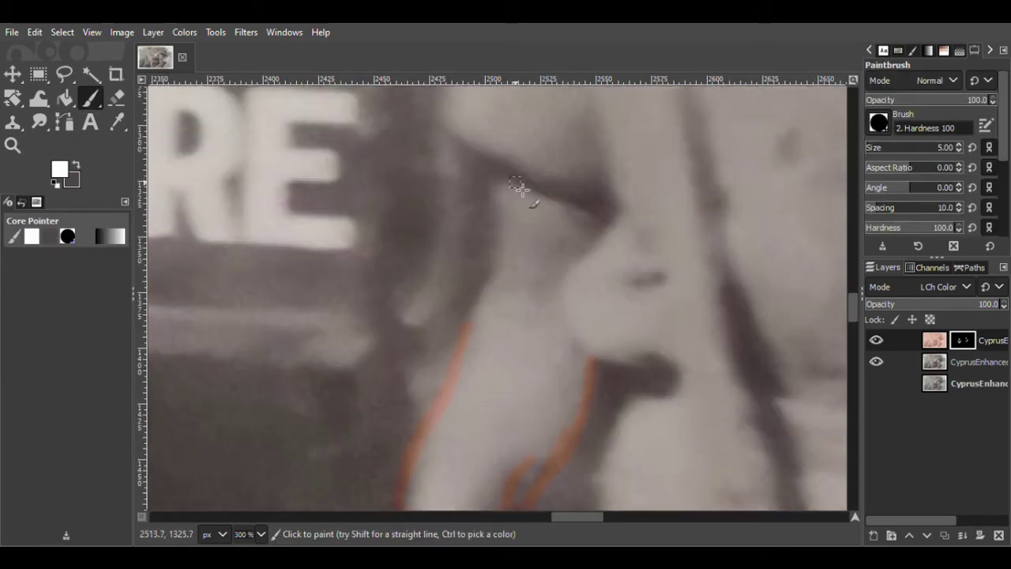
{"action": "left_click", "coordinate": [65, 98]}
{"action": "left_click", "coordinate": [499, 319]}
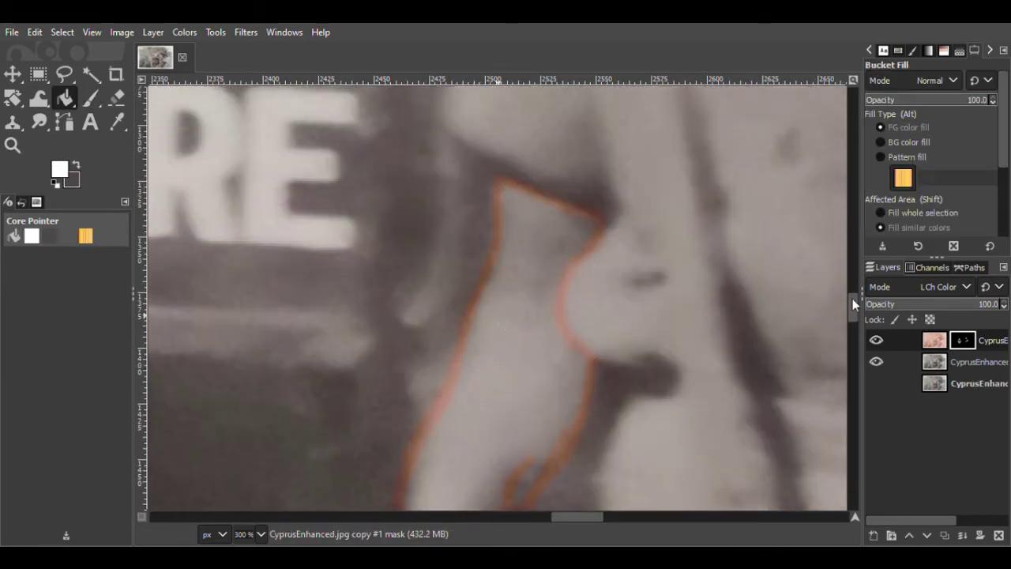
{"action": "scroll", "coordinate": [499, 319], "scroll_direction": "down", "scroll_amount": 10}
{"action": "left_click", "coordinate": [731, 332]}
Paint over the unfilled slivers along the edges of the second arm and its hand on the mask
{"action": "left_click", "coordinate": [13, 145]}
{"action": "left_click", "coordinate": [905, 121]}
{"action": "triple_click", "coordinate": [661, 285]}
{"action": "left_click", "coordinate": [902, 105]}
{"action": "triple_click", "coordinate": [716, 226]}
{"action": "left_click", "coordinate": [716, 226]}
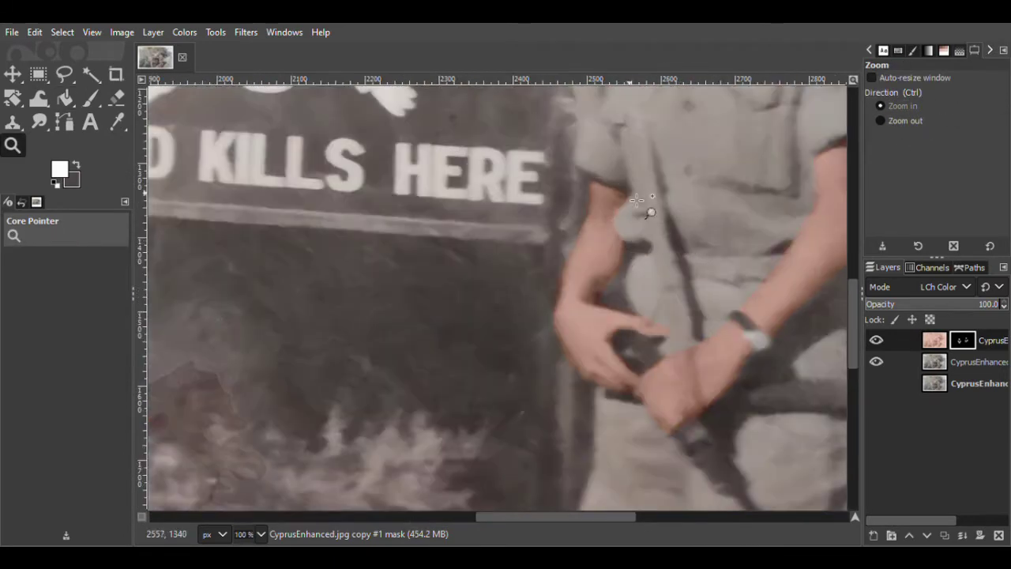
{"action": "triple_click", "coordinate": [624, 239]}
{"action": "double_click", "coordinate": [624, 238]}
{"action": "key", "text": "p"}
{"action": "left_click_drag", "start_coordinate": [351, 465], "coordinate": [465, 121]}
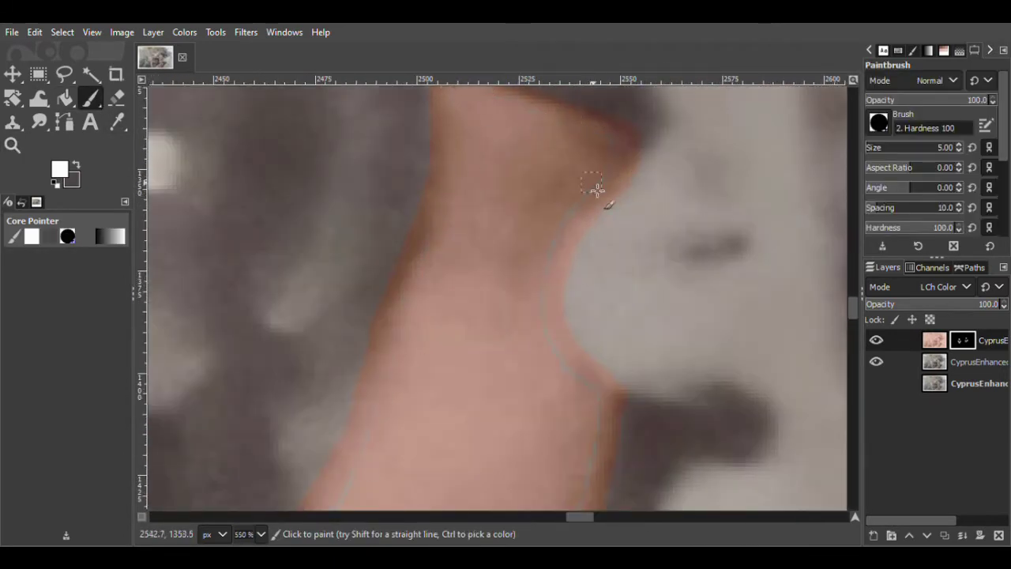
{"action": "scroll", "coordinate": [589, 390], "scroll_direction": "down", "scroll_amount": 5}
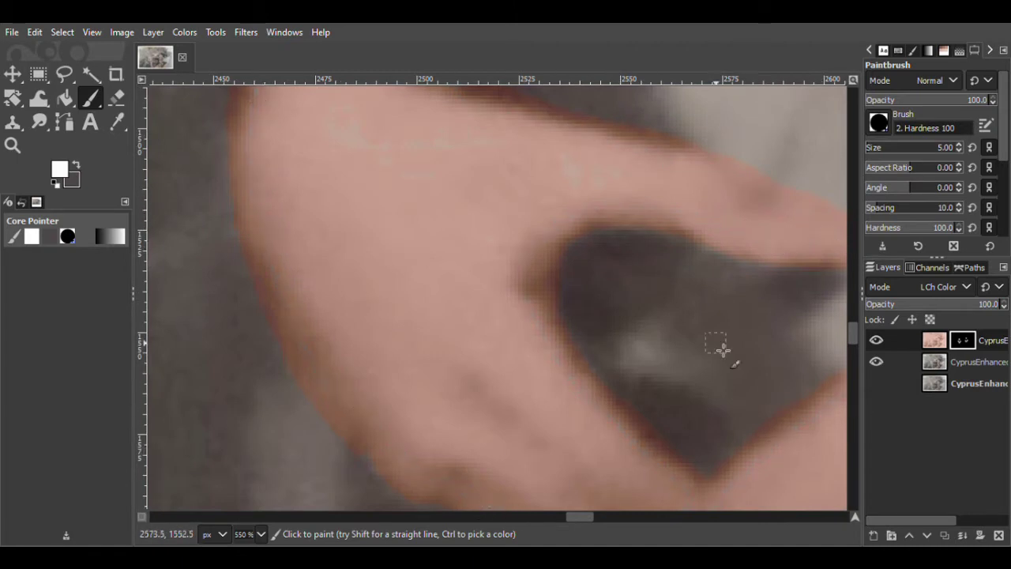
{"action": "scroll", "coordinate": [506, 158], "scroll_direction": "up", "scroll_amount": 3}
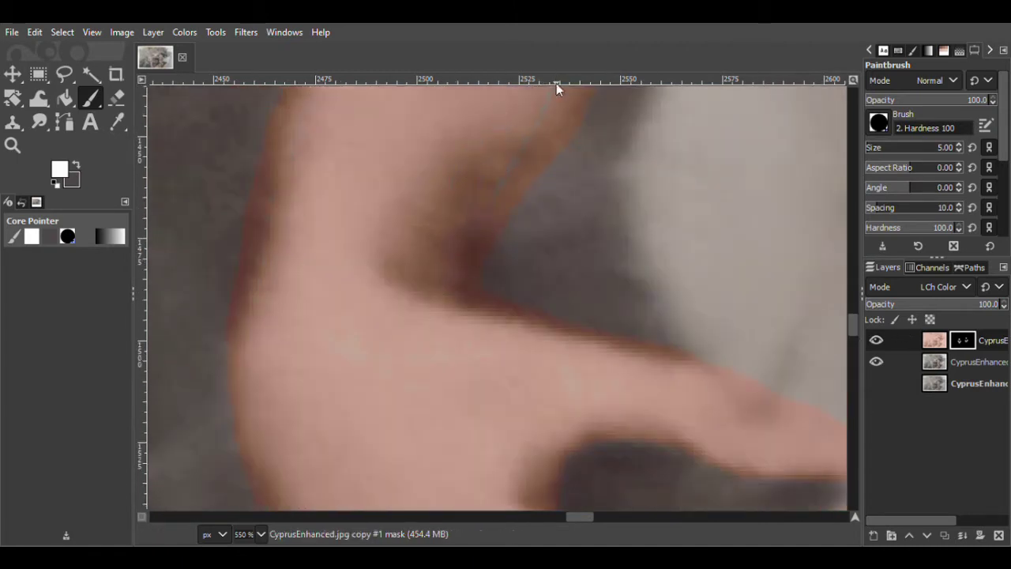
{"action": "mouse_move", "coordinate": [852, 325]}
{"action": "left_mouse_down"}
{"action": "mouse_move", "coordinate": [852, 311]}
{"action": "mouse_move", "coordinate": [853, 337]}
{"action": "left_mouse_up"}
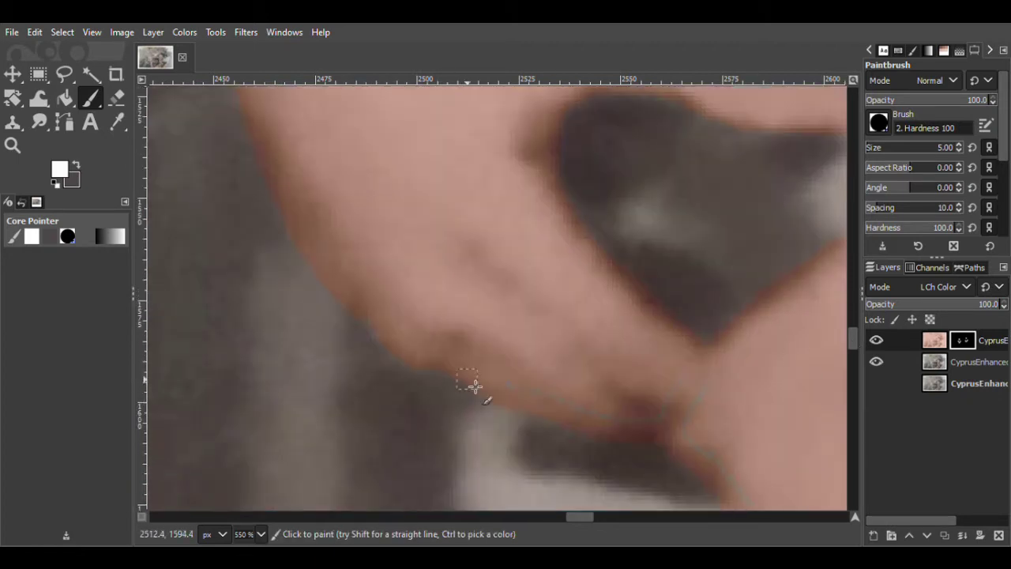
Paint over the unfilled slivers along the edges of the watch-side hand and its wrist on the mask
{"action": "left_click_drag", "start_coordinate": [577, 517], "coordinate": [600, 517]}
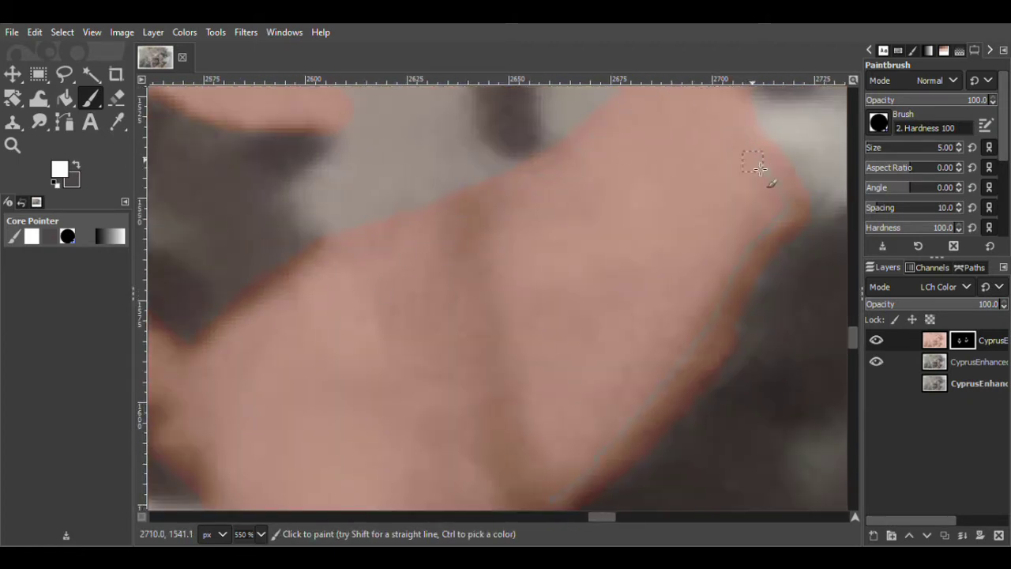
{"action": "scroll", "coordinate": [375, 364], "scroll_direction": "down", "scroll_amount": 3}
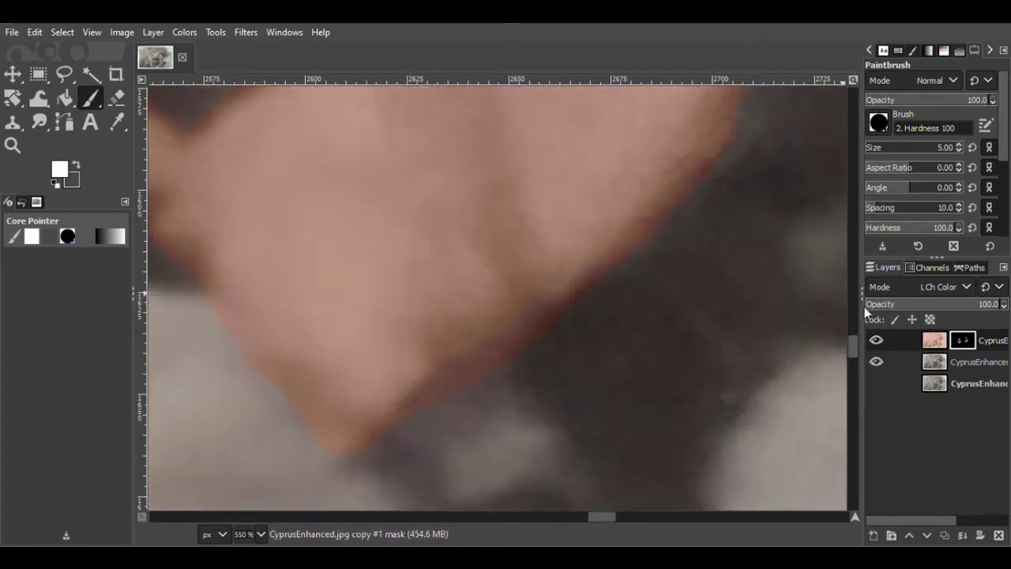
{"action": "scroll", "coordinate": [750, 394], "scroll_direction": "up", "scroll_amount": 4}
{"action": "left_click_drag", "start_coordinate": [592, 516], "coordinate": [609, 516]}
{"action": "left_click_drag", "start_coordinate": [853, 337], "coordinate": [853, 326]}
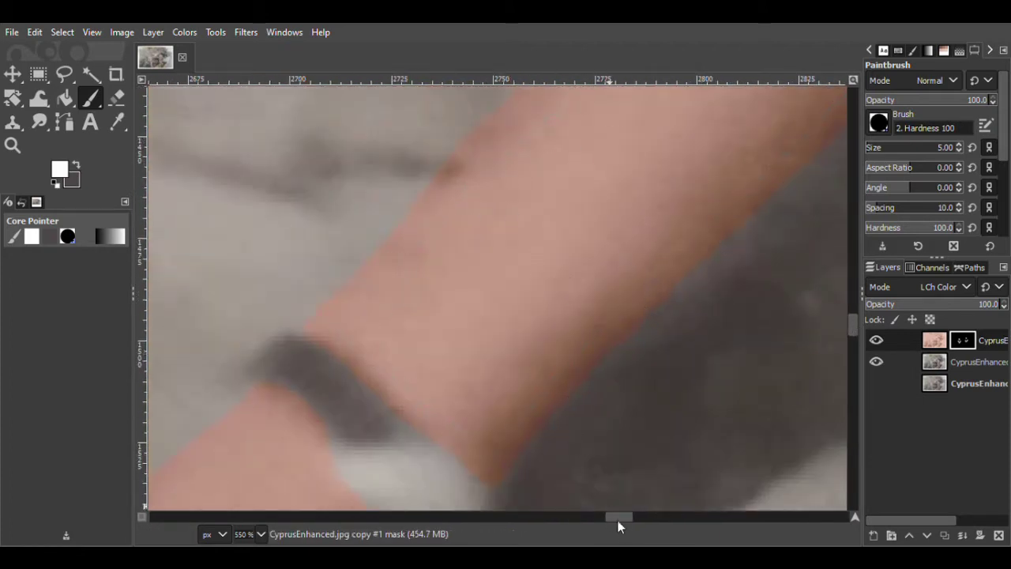
Paint over the unfilled slivers on the watch-side arm from the elbow up to the rolled sleeve
{"action": "left_click_drag", "start_coordinate": [619, 517], "coordinate": [629, 517]}
{"action": "left_click_drag", "start_coordinate": [852, 327], "coordinate": [852, 314]}
{"action": "left_click", "coordinate": [117, 99]}
{"action": "key", "text": "p"}
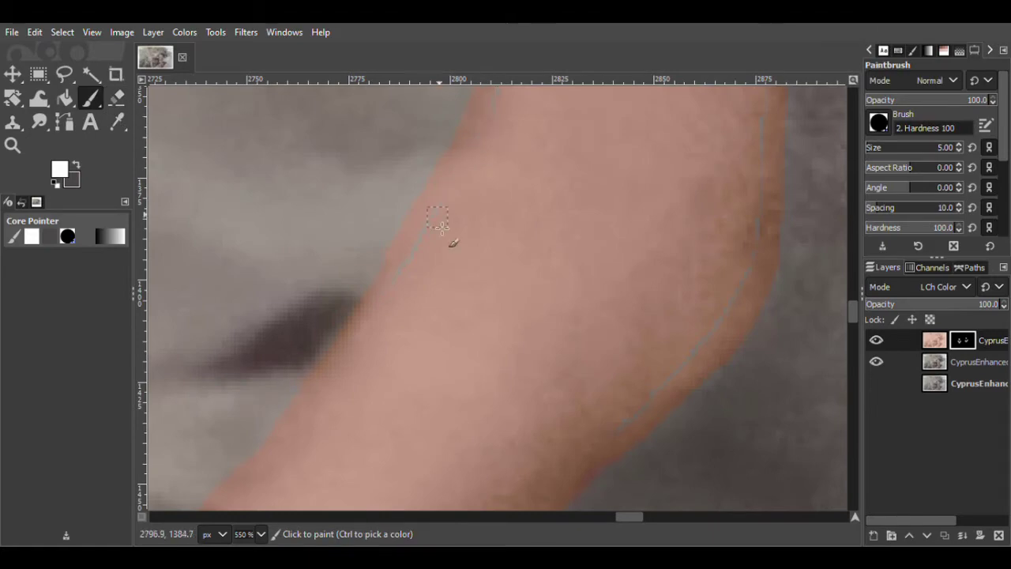
{"action": "scroll", "coordinate": [848, 338], "scroll_direction": "up", "scroll_amount": 3}
{"action": "scroll", "coordinate": [771, 312], "scroll_direction": "up", "scroll_amount": 3}
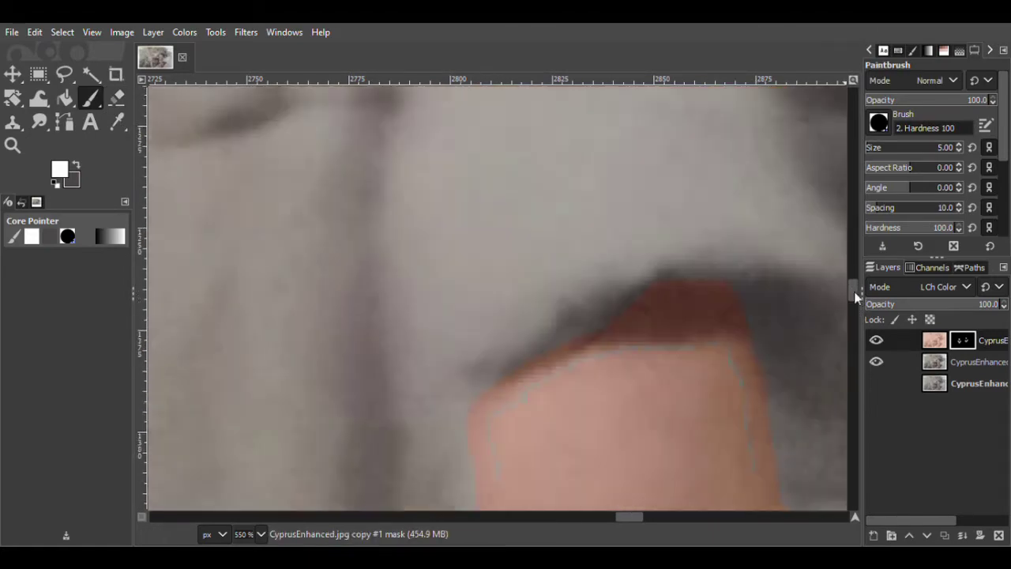
Outline the capped soldier's bare legs on the mask along the hem of his shorts and down one outer edge
{"action": "key", "text": "z"}
{"action": "key", "text": "ctrl+shift+j"}
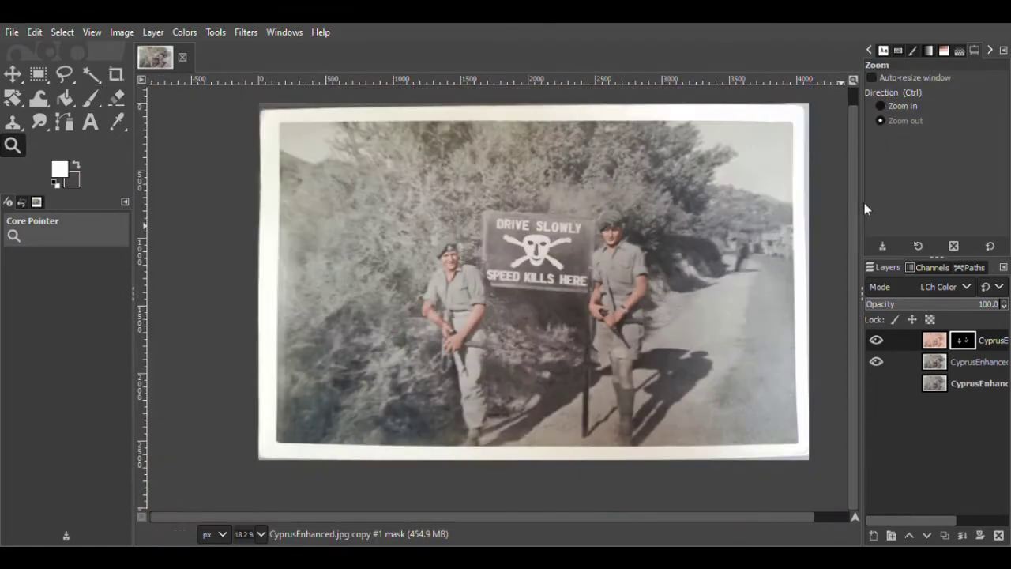
{"action": "left_click", "coordinate": [881, 107]}
{"action": "triple_click", "coordinate": [632, 383]}
{"action": "triple_click", "coordinate": [649, 346]}
{"action": "double_click", "coordinate": [644, 336]}
{"action": "left_click", "coordinate": [91, 98]}
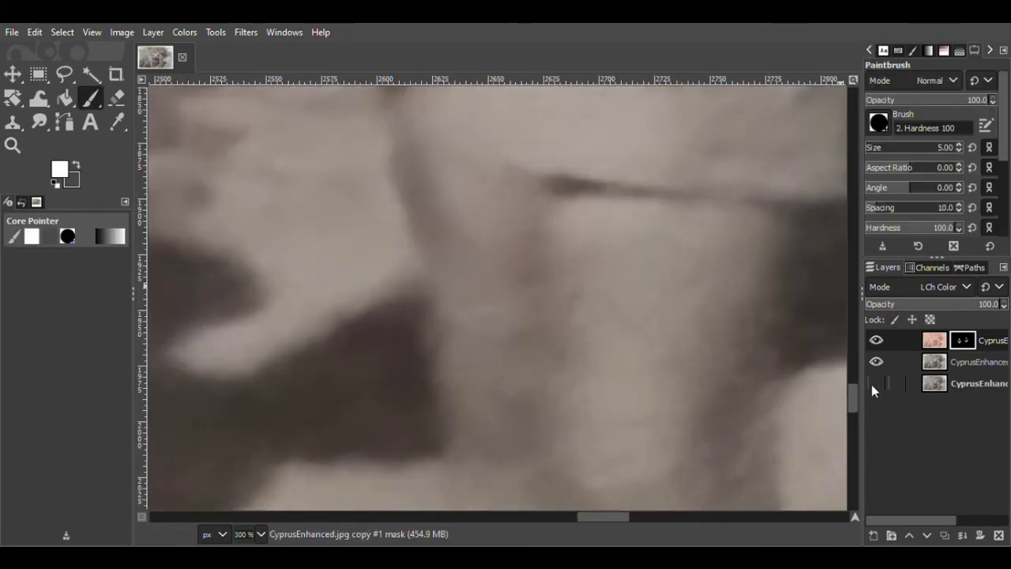
{"action": "left_click_drag", "start_coordinate": [853, 393], "coordinate": [853, 388]}
{"action": "left_click_drag", "start_coordinate": [794, 297], "coordinate": [578, 272]}
{"action": "mouse_move", "coordinate": [449, 232]}
{"action": "left_mouse_down"}
{"action": "mouse_move", "coordinate": [389, 213]}
{"action": "mouse_move", "coordinate": [434, 386]}
{"action": "left_mouse_up"}
Complete the leg outline down the sides and along the tops of the socks, then bucket-fill it on the mask
{"action": "left_click_drag", "start_coordinate": [770, 466], "coordinate": [759, 516]}
{"action": "scroll", "coordinate": [792, 265], "scroll_direction": "down", "scroll_amount": 4}
{"action": "left_click_drag", "start_coordinate": [780, 350], "coordinate": [780, 246]}
{"action": "left_click_drag", "start_coordinate": [462, 411], "coordinate": [580, 458]}
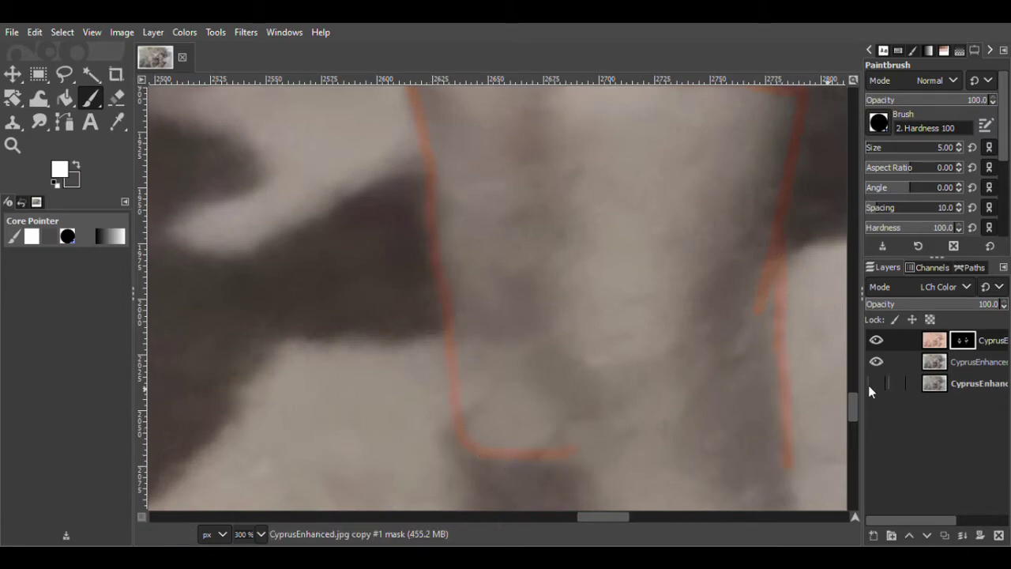
{"action": "scroll", "coordinate": [796, 304], "scroll_direction": "down", "scroll_amount": 4}
{"action": "left_click_drag", "start_coordinate": [576, 275], "coordinate": [587, 363]}
{"action": "left_click", "coordinate": [64, 98]}
{"action": "left_click", "coordinate": [619, 174]}
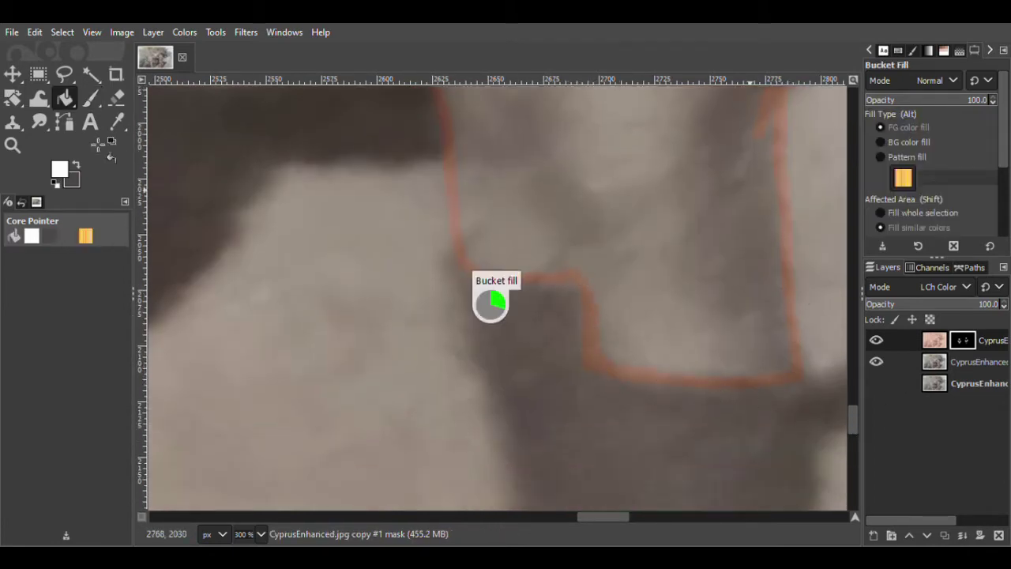
Paint over the unfilled slivers along the shorts' hem and the edges of the bare legs on the mask
{"action": "left_click", "coordinate": [12, 145]}
{"action": "left_click", "coordinate": [905, 120]}
{"action": "left_click", "coordinate": [698, 259]}
{"action": "left_click", "coordinate": [697, 259]}
{"action": "left_click", "coordinate": [698, 259]}
{"action": "scroll", "coordinate": [717, 253], "scroll_direction": "up", "scroll_amount": 8}
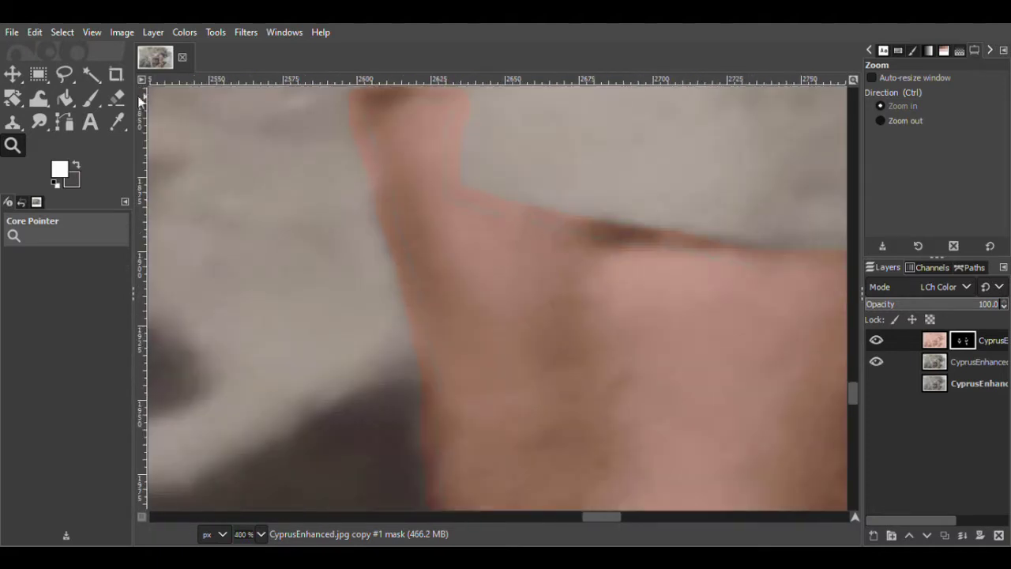
{"action": "key", "text": "p"}
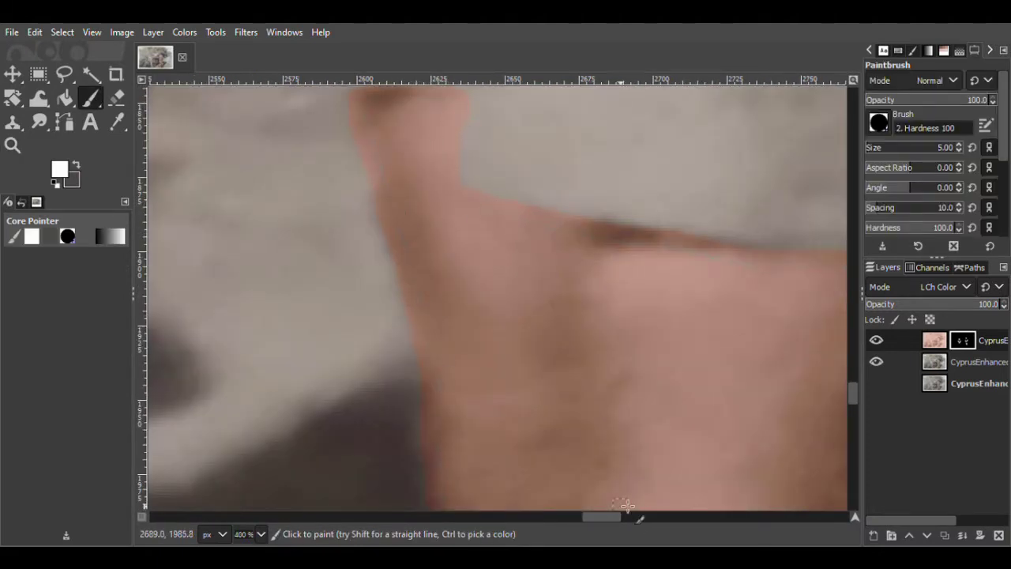
{"action": "scroll", "coordinate": [468, 276], "scroll_direction": "down", "scroll_amount": 5}
{"action": "scroll", "coordinate": [527, 487], "scroll_direction": "down", "scroll_amount": 3}
{"action": "scroll", "coordinate": [415, 302], "scroll_direction": "right", "scroll_amount": 4}
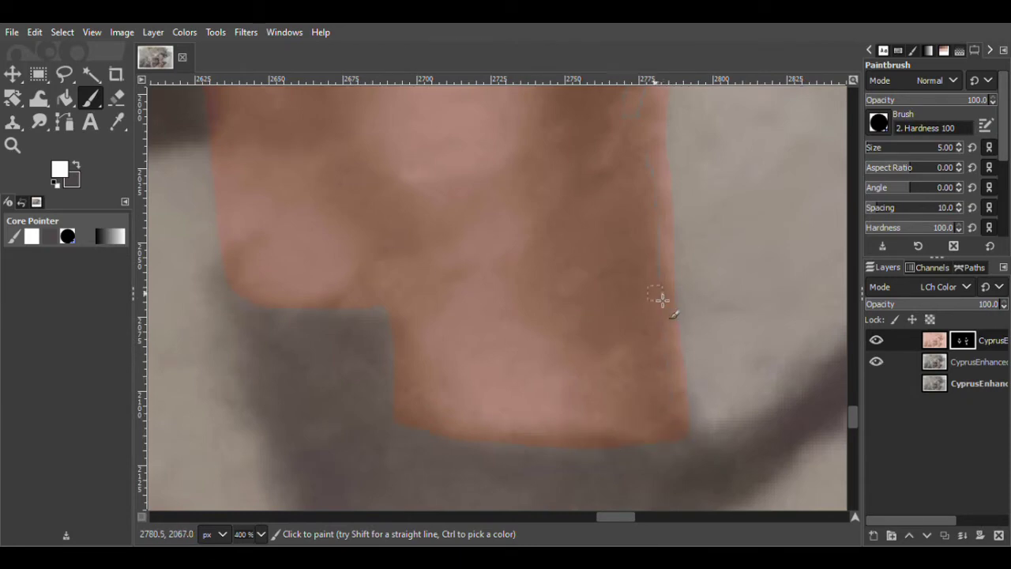
{"action": "scroll", "coordinate": [638, 277], "scroll_direction": "up", "scroll_amount": 4}
{"action": "scroll", "coordinate": [685, 277], "scroll_direction": "up", "scroll_amount": 4}
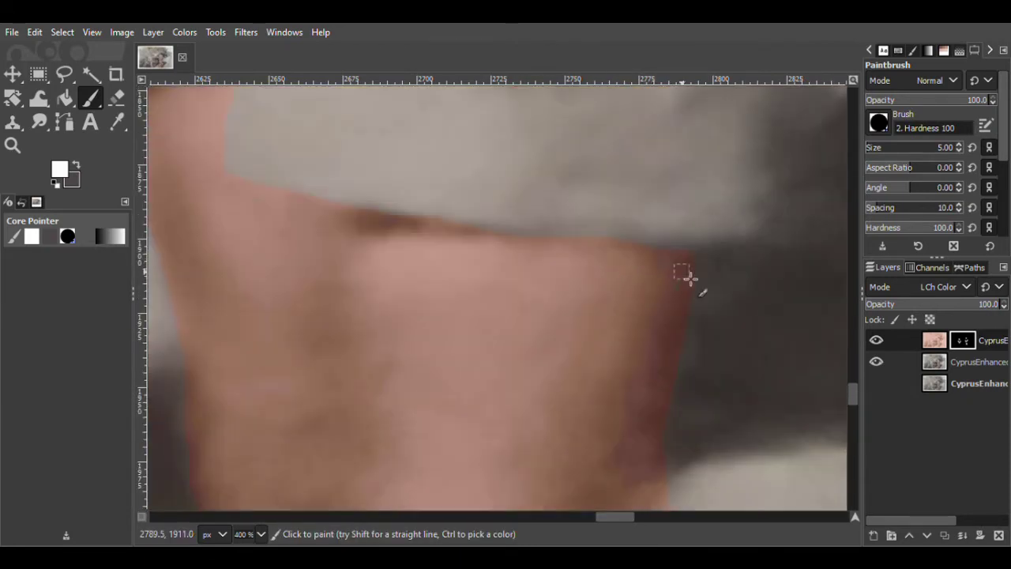
Examine the skin tones on both soldiers across the whole photo
{"action": "left_click", "coordinate": [13, 145]}
{"action": "left_click", "coordinate": [881, 121]}
{"action": "left_click", "coordinate": [521, 316]}
{"action": "left_click", "coordinate": [521, 316]}
{"action": "left_click", "coordinate": [521, 316]}
{"action": "left_click", "coordinate": [521, 315]}
{"action": "left_click", "coordinate": [521, 316]}
{"action": "left_click", "coordinate": [521, 316]}
{"action": "left_click_drag", "start_coordinate": [581, 518], "coordinate": [504, 525]}
{"action": "left_click", "coordinate": [810, 315]}
{"action": "left_click_drag", "start_coordinate": [734, 517], "coordinate": [807, 518]}
{"action": "left_click_drag", "start_coordinate": [854, 448], "coordinate": [856, 386]}
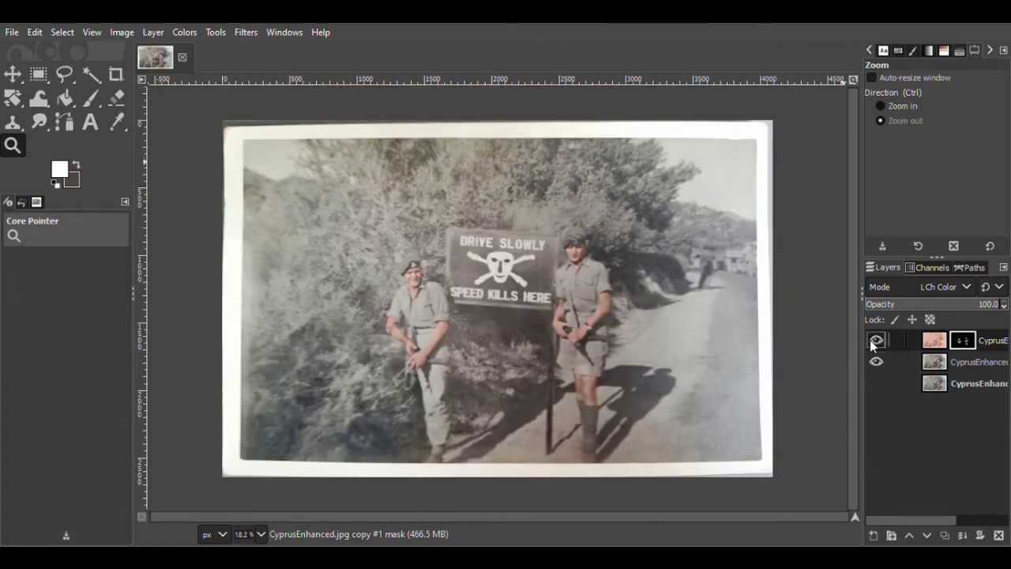
Duplicate the visible base photo layer and recolour the copy with the Sky1 palette using Palette Map
{"action": "left_click", "coordinate": [967, 362]}
{"action": "left_click", "coordinate": [944, 536]}
{"action": "left_click", "coordinate": [944, 51]}
{"action": "left_click", "coordinate": [923, 103]}
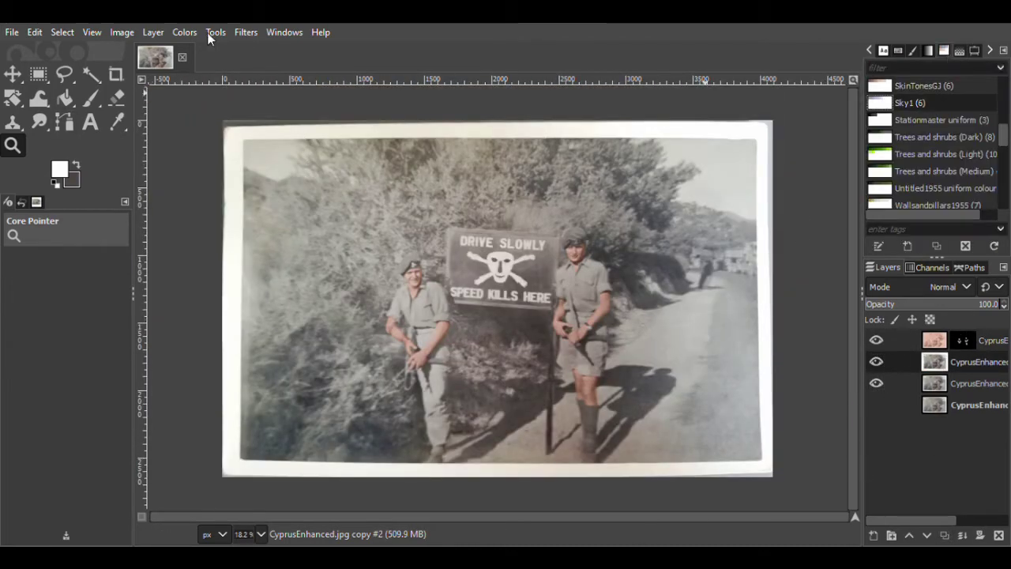
{"action": "left_click", "coordinate": [188, 33]}
{"action": "left_click", "coordinate": [365, 469]}
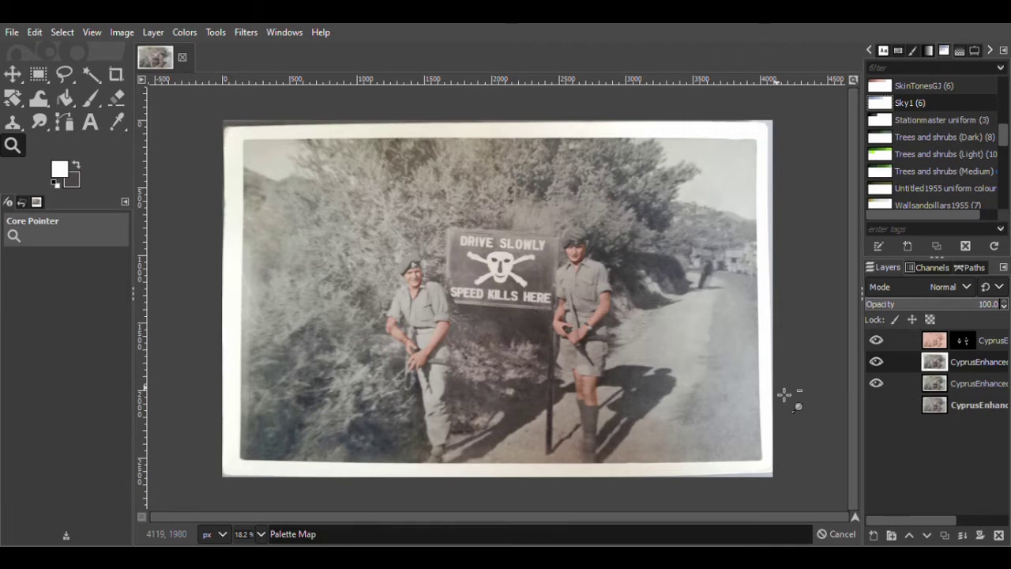
Set the sky layer's blend mode to LCh Color and add a black layer mask to it
{"action": "left_click", "coordinate": [971, 289]}
{"action": "left_click", "coordinate": [965, 509]}
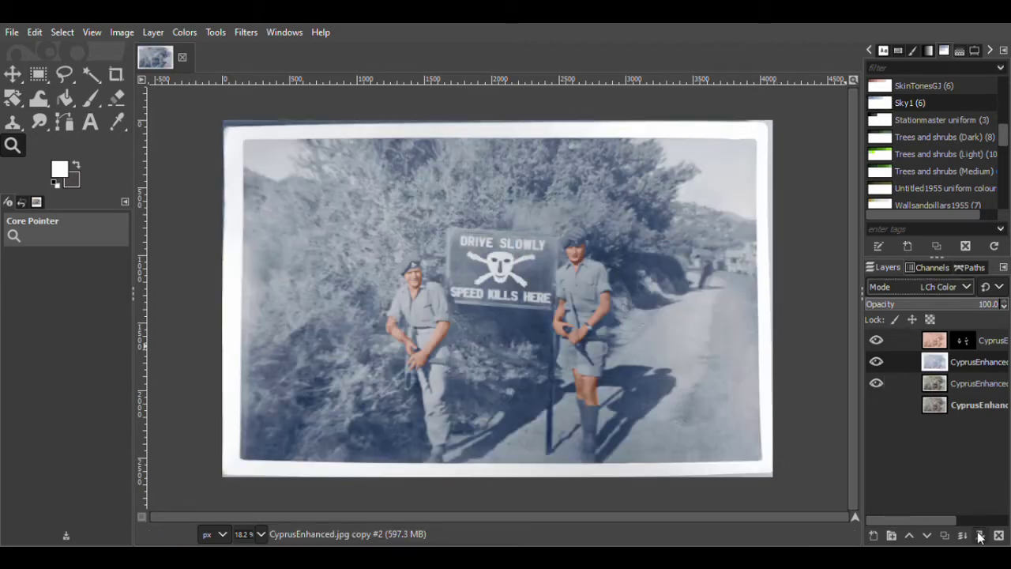
{"action": "left_click", "coordinate": [980, 537], "text": "shift"}
Paint the small patch of sky above the trees in the photo's upper-left corner on the sky layer's mask
{"action": "double_click", "coordinate": [12, 145]}
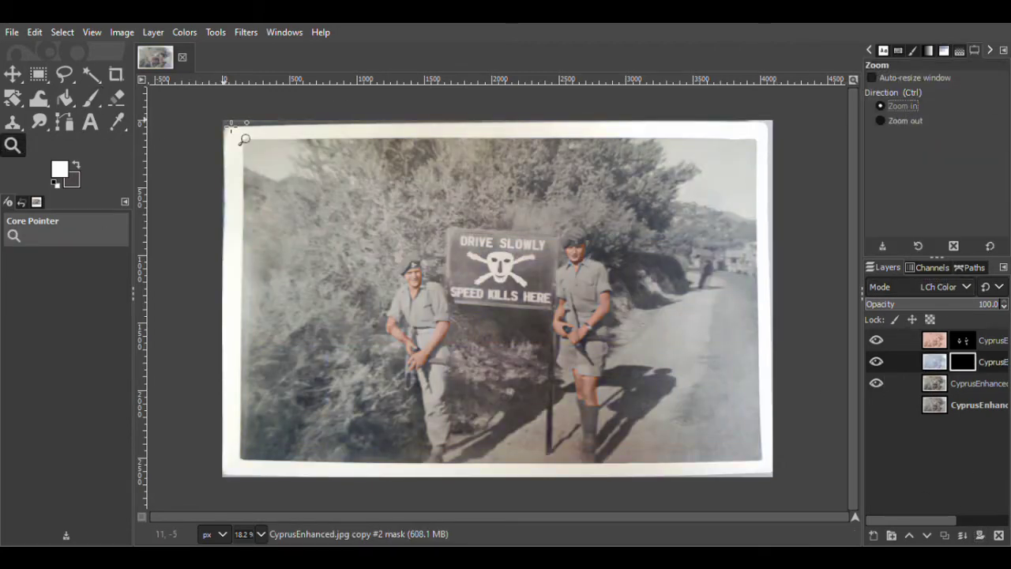
{"action": "left_click", "coordinate": [241, 134]}
{"action": "left_click", "coordinate": [242, 134]}
{"action": "left_click", "coordinate": [241, 135]}
{"action": "left_click", "coordinate": [241, 134]}
{"action": "left_click", "coordinate": [242, 134]}
{"action": "key", "text": "p"}
{"action": "mouse_move", "coordinate": [284, 191]}
{"action": "left_mouse_down"}
{"action": "mouse_move", "coordinate": [763, 197]}
{"action": "mouse_move", "coordinate": [662, 342]}
{"action": "left_mouse_up"}
{"action": "mouse_move", "coordinate": [259, 298]}
{"action": "left_mouse_down"}
{"action": "mouse_move", "coordinate": [463, 334]}
{"action": "mouse_move", "coordinate": [492, 282]}
{"action": "left_mouse_up"}
{"action": "key", "text": "shift+e"}
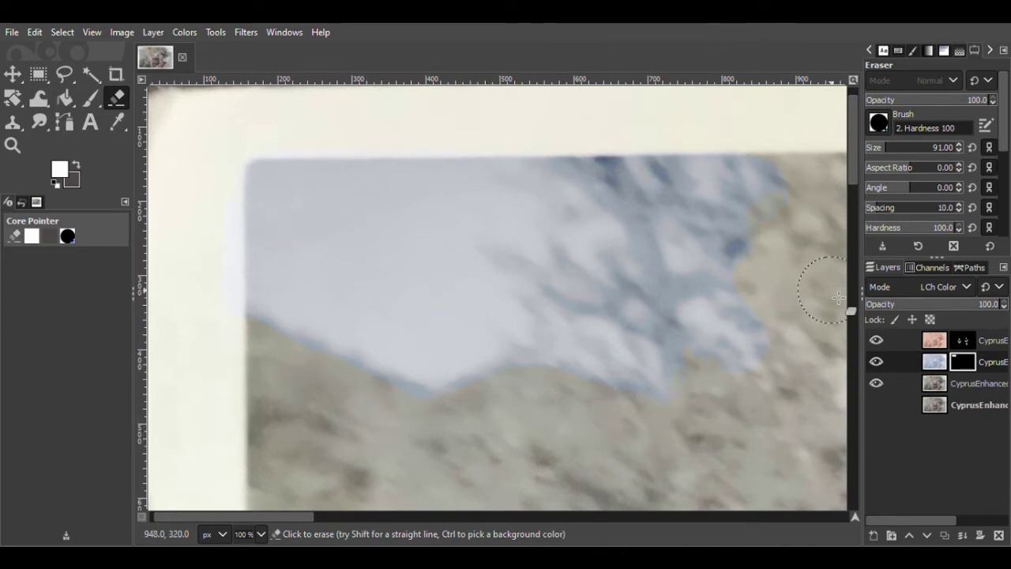
{"action": "key", "text": "ctrl+s"}
Paint the sky layer's mask along the treetops and the photo border in the photo's upper-right corner
{"action": "left_click_drag", "start_coordinate": [300, 519], "coordinate": [267, 518]}
{"action": "left_click_drag", "start_coordinate": [192, 519], "coordinate": [668, 518]}
{"action": "left_click", "coordinate": [84, 104]}
{"action": "mouse_move", "coordinate": [341, 169]}
{"action": "left_mouse_down"}
{"action": "mouse_move", "coordinate": [514, 197]}
{"action": "mouse_move", "coordinate": [544, 304]}
{"action": "mouse_move", "coordinate": [655, 292]}
{"action": "mouse_move", "coordinate": [679, 416]}
{"action": "mouse_move", "coordinate": [587, 489]}
{"action": "mouse_move", "coordinate": [791, 192]}
{"action": "left_mouse_up"}
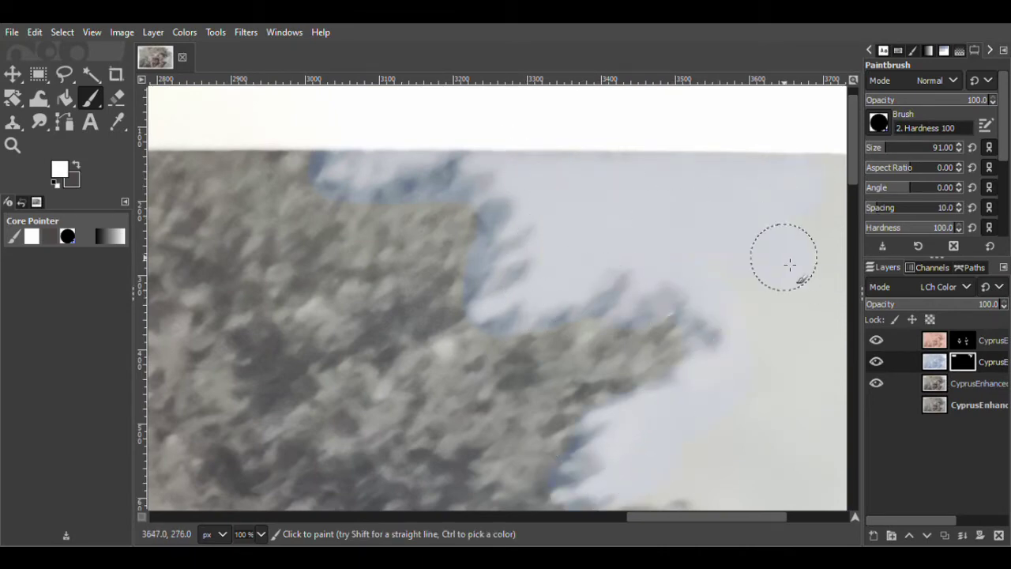
{"action": "scroll", "coordinate": [681, 473], "scroll_direction": "right", "scroll_amount": 3}
{"action": "left_click_drag", "start_coordinate": [742, 450], "coordinate": [388, 131]}
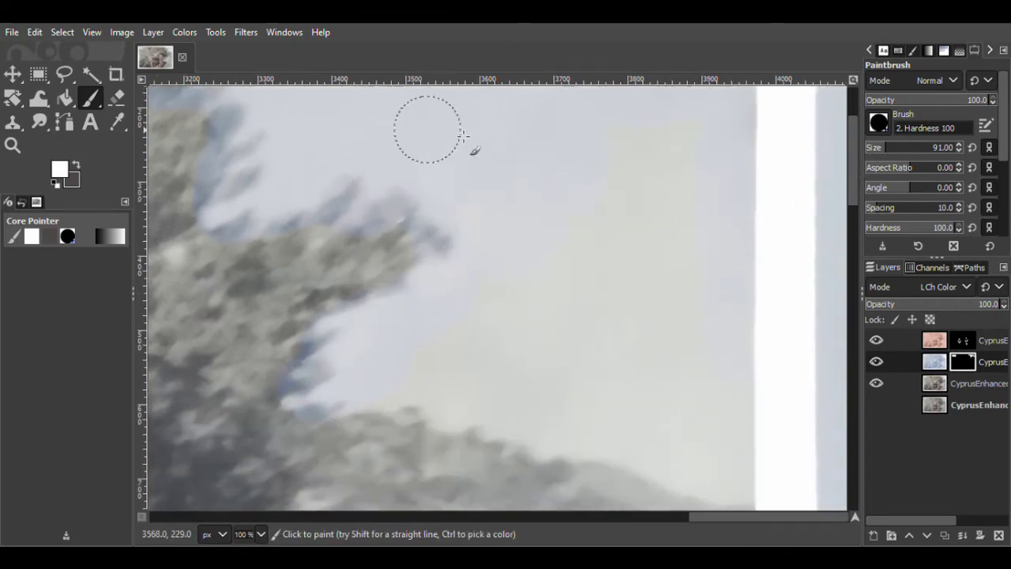
Complete the sky outline along the hill and photo border on the mask, then bucket-fill the enclosed area
{"action": "left_click", "coordinate": [875, 383]}
{"action": "left_click", "coordinate": [876, 383]}
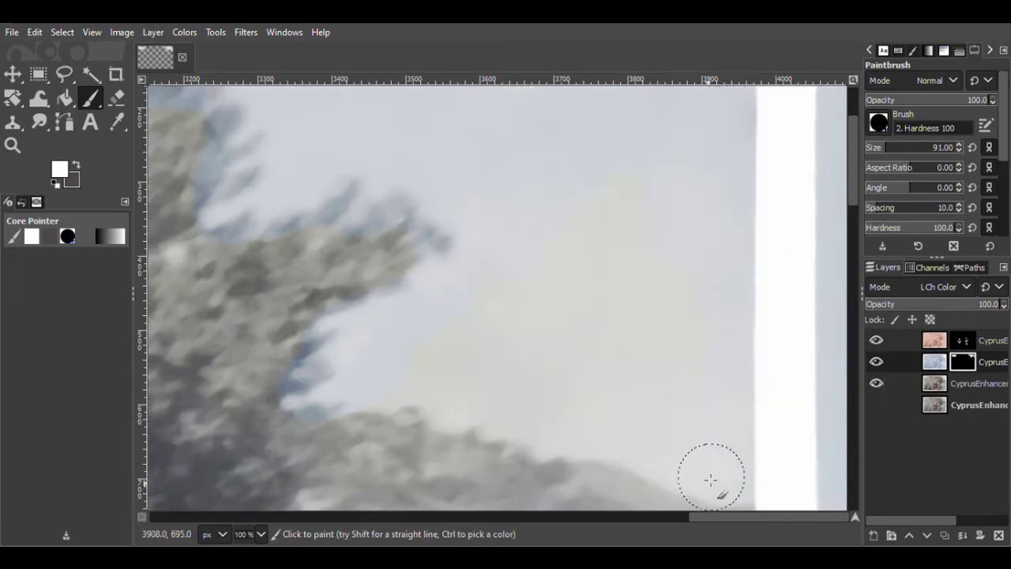
{"action": "scroll", "coordinate": [854, 204], "scroll_direction": "down", "scroll_amount": 2}
{"action": "left_click", "coordinate": [64, 100]}
{"action": "left_click", "coordinate": [490, 290]}
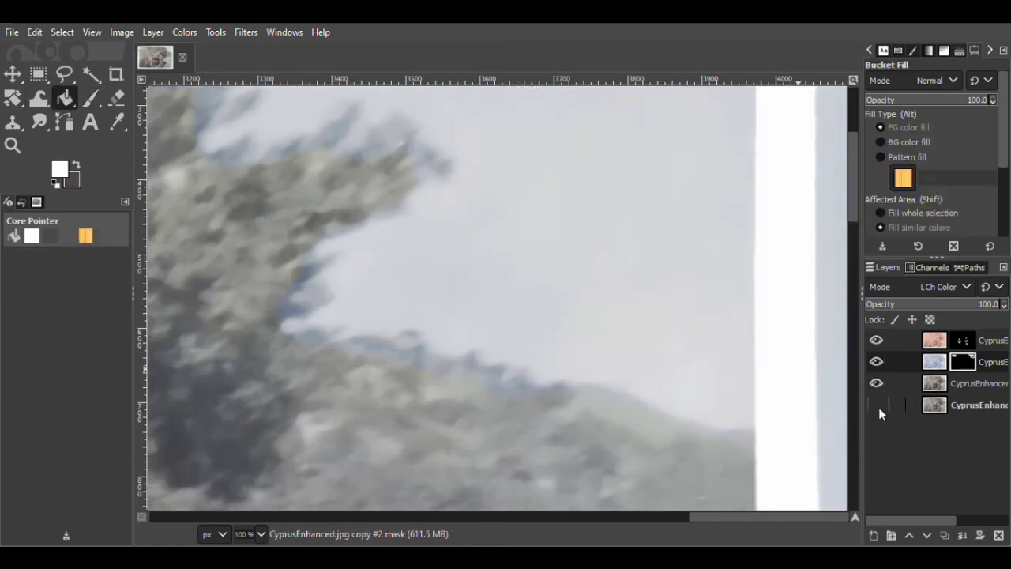
Hide the base photo layer to check for sky gaps, paint over the missed patches, and show the layer again
{"action": "left_click", "coordinate": [876, 383]}
{"action": "left_click", "coordinate": [91, 99]}
{"action": "mouse_move", "coordinate": [514, 219]}
{"action": "left_mouse_down"}
{"action": "mouse_move", "coordinate": [647, 125]}
{"action": "mouse_move", "coordinate": [553, 174]}
{"action": "left_mouse_up"}
{"action": "scroll", "coordinate": [593, 406], "scroll_direction": "up", "scroll_amount": 3}
{"action": "left_click_drag", "start_coordinate": [702, 516], "coordinate": [169, 510]}
{"action": "left_click", "coordinate": [876, 383]}
Duplicate the base photo layer and recolour the copy with the CapBadges #1 palette using Palette Map
{"action": "left_click", "coordinate": [13, 146]}
{"action": "left_click", "coordinate": [896, 124]}
{"action": "left_click", "coordinate": [786, 273]}
{"action": "left_click", "coordinate": [786, 273]}
{"action": "left_click", "coordinate": [785, 273]}
{"action": "left_click", "coordinate": [786, 273]}
{"action": "left_click_drag", "start_coordinate": [371, 516], "coordinate": [623, 521]}
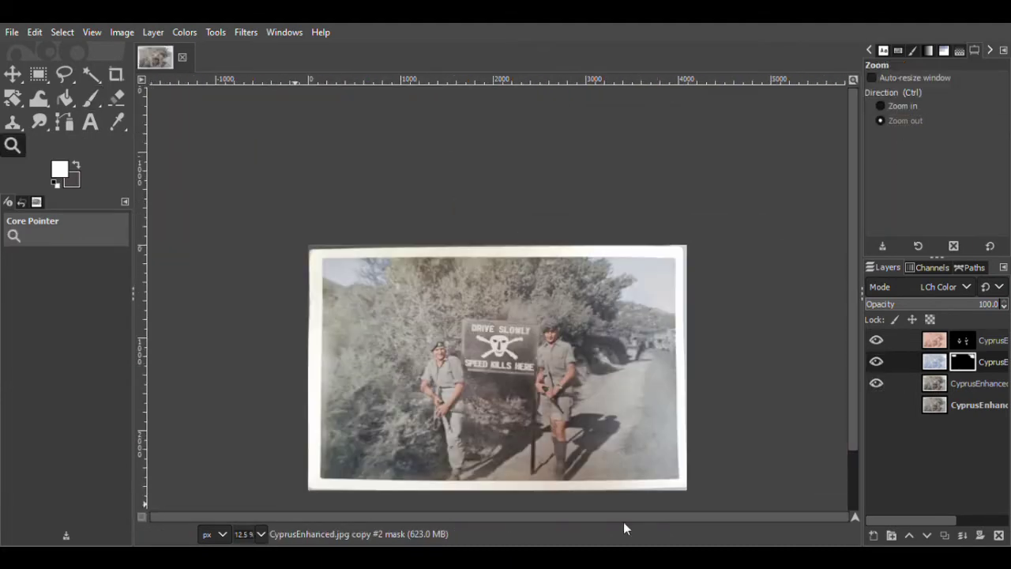
{"action": "left_click_drag", "start_coordinate": [853, 316], "coordinate": [852, 378]}
{"action": "left_click", "coordinate": [934, 383]}
{"action": "left_click", "coordinate": [945, 536]}
{"action": "left_click", "coordinate": [927, 50]}
{"action": "left_click", "coordinate": [943, 50]}
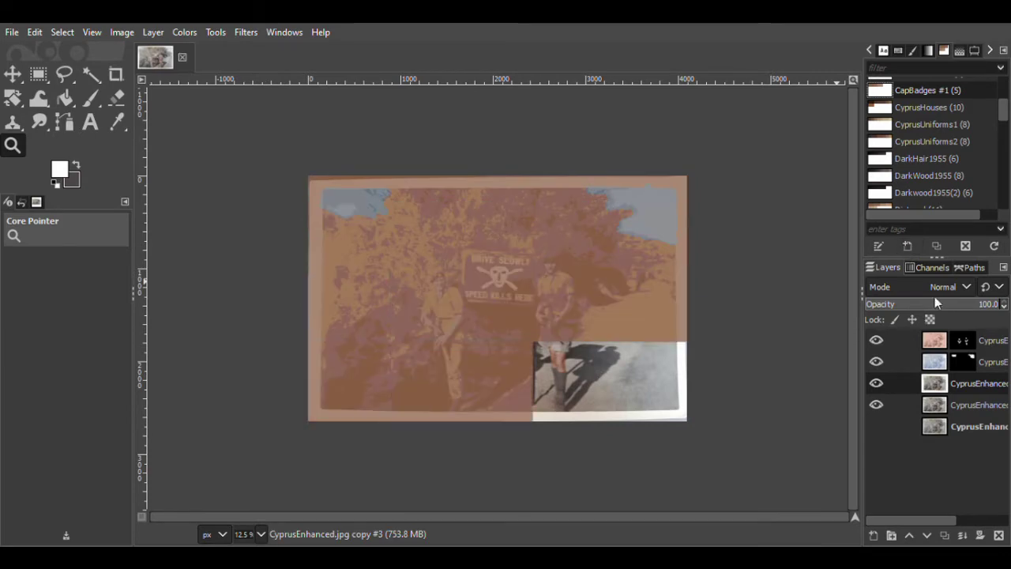
Set the cap badge layer's blend mode to LCh Color and add a black layer mask to it
{"action": "left_click", "coordinate": [945, 288]}
{"action": "left_click", "coordinate": [975, 402]}
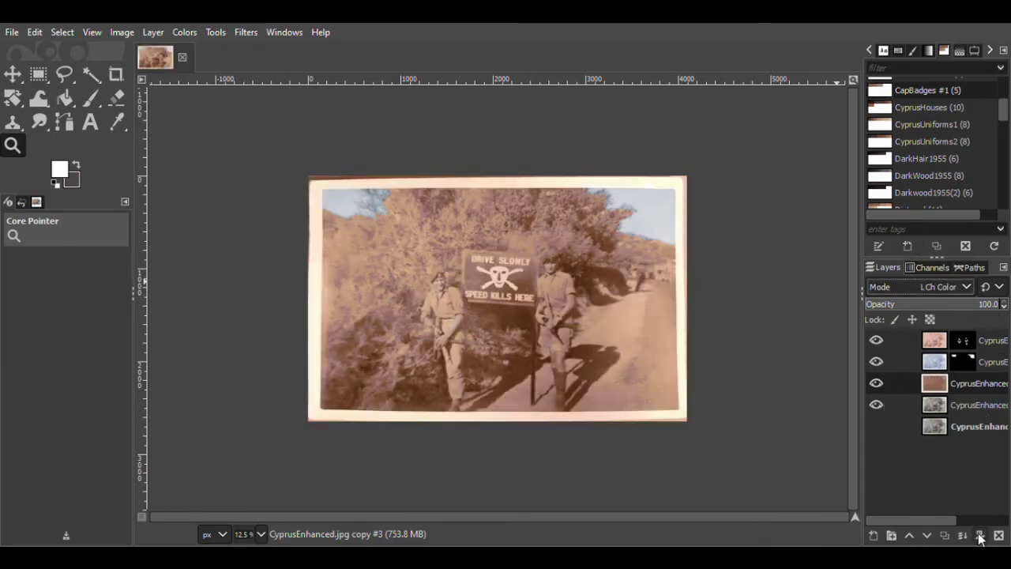
{"action": "left_click", "coordinate": [980, 537]}
Paint the cap badge of the soldier in long trousers on the badge layer's mask
{"action": "double_click", "coordinate": [12, 145]}
{"action": "left_click", "coordinate": [880, 106]}
{"action": "left_click", "coordinate": [497, 267]}
{"action": "left_click", "coordinate": [498, 267]}
{"action": "left_click", "coordinate": [497, 267]}
{"action": "left_click", "coordinate": [497, 267]}
{"action": "left_click", "coordinate": [498, 267]}
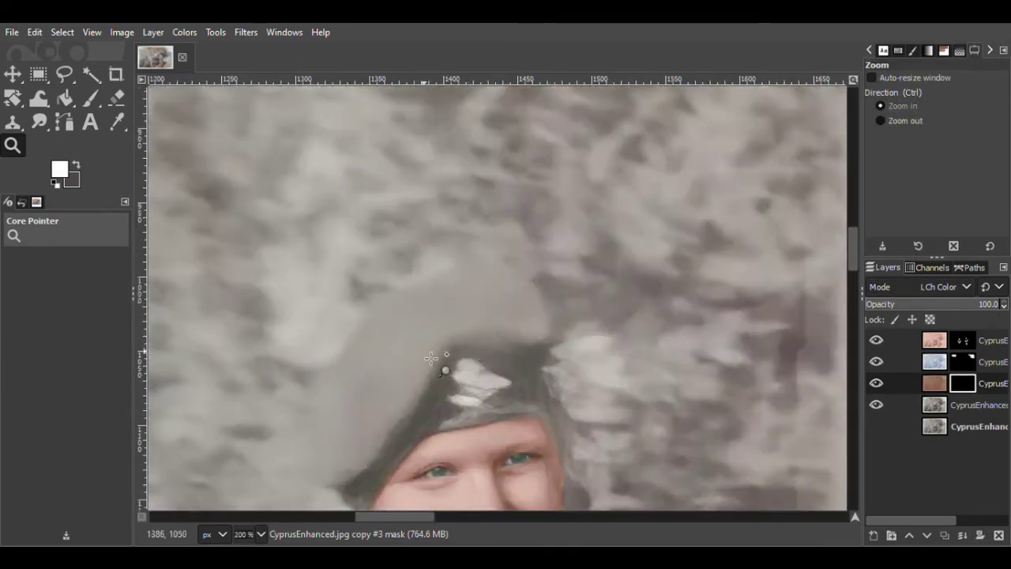
{"action": "scroll", "coordinate": [431, 358], "scroll_direction": "up", "scroll_amount": 1}
{"action": "key", "text": "p"}
{"action": "mouse_move", "coordinate": [490, 386]}
{"action": "left_mouse_down"}
{"action": "mouse_move", "coordinate": [477, 421]}
{"action": "mouse_move", "coordinate": [547, 406]}
{"action": "left_mouse_up"}
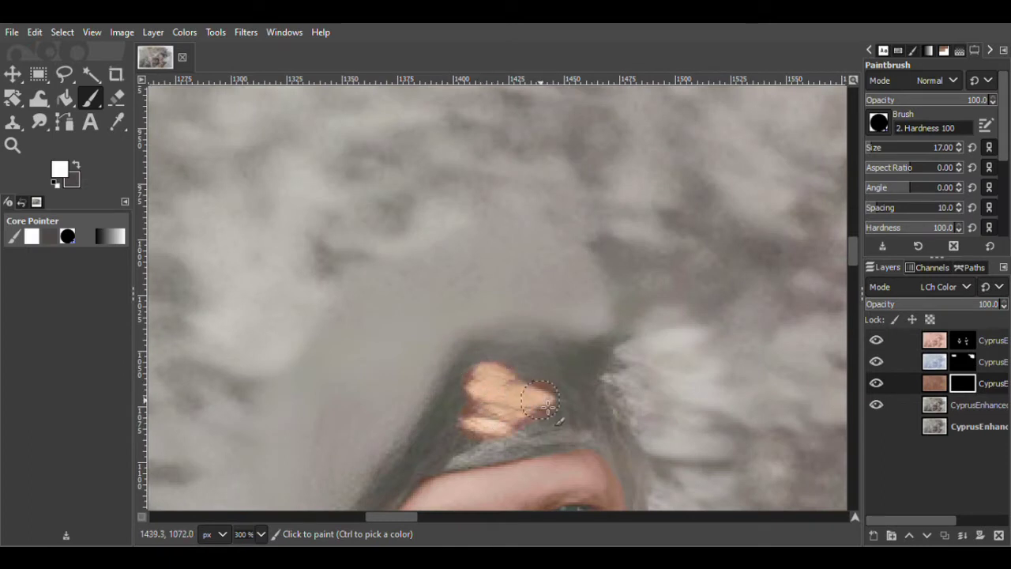
Trim the edge of the painted badge on the mask with the Eraser at size 5
{"action": "key", "text": "shift+e"}
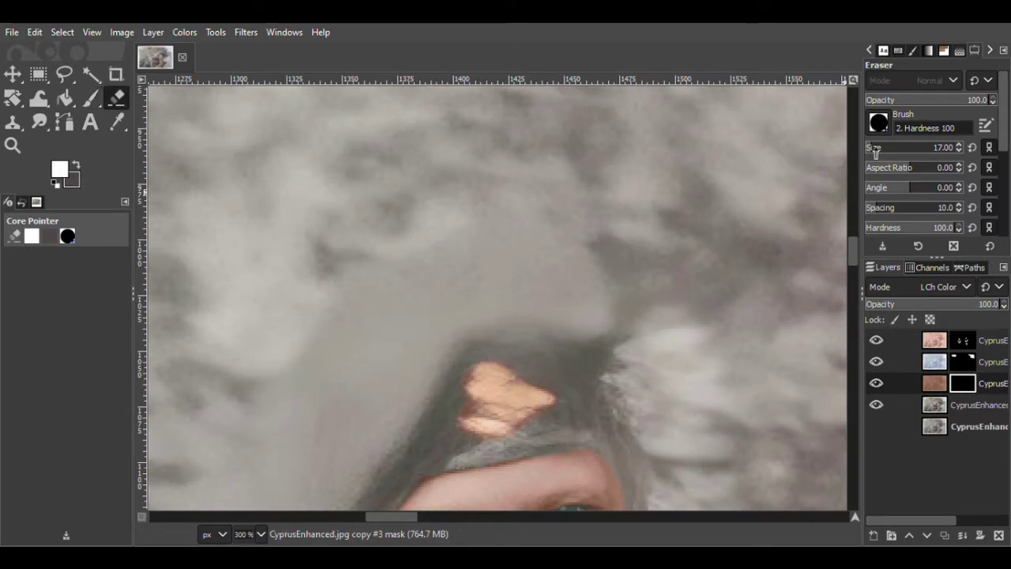
{"action": "left_click", "coordinate": [959, 145]}
{"action": "mouse_move", "coordinate": [464, 396]}
{"action": "left_mouse_down"}
{"action": "mouse_move", "coordinate": [463, 381]}
{"action": "mouse_move", "coordinate": [470, 417]}
{"action": "left_mouse_up"}
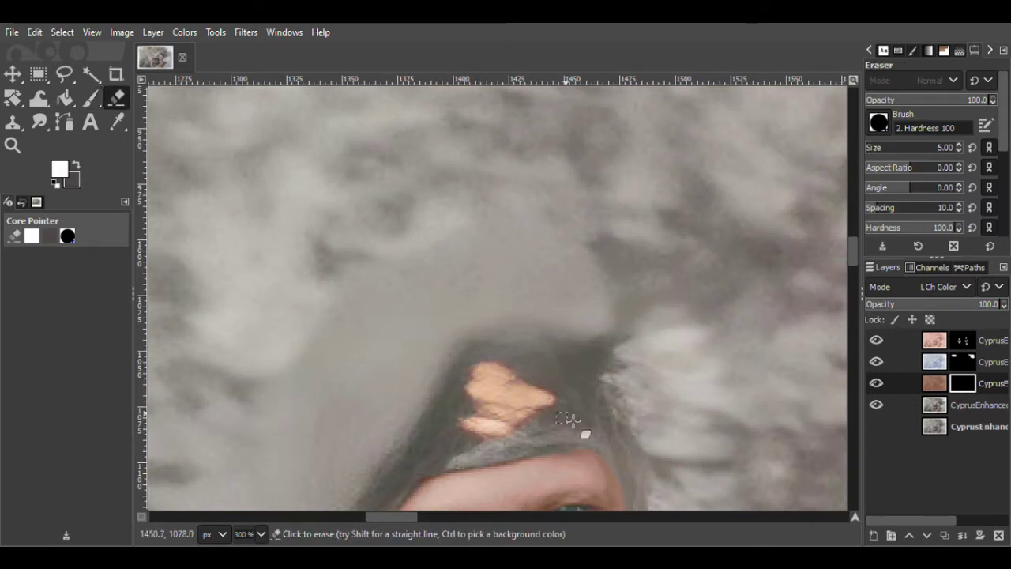
Paint the cap badge of the soldier in shorts on the badge layer's mask with the Paintbrush at size 5
{"action": "left_click", "coordinate": [17, 147]}
{"action": "left_click_drag", "start_coordinate": [414, 517], "coordinate": [635, 520]}
{"action": "left_click_drag", "start_coordinate": [851, 263], "coordinate": [851, 241]}
{"action": "left_click_drag", "start_coordinate": [619, 517], "coordinate": [609, 517]}
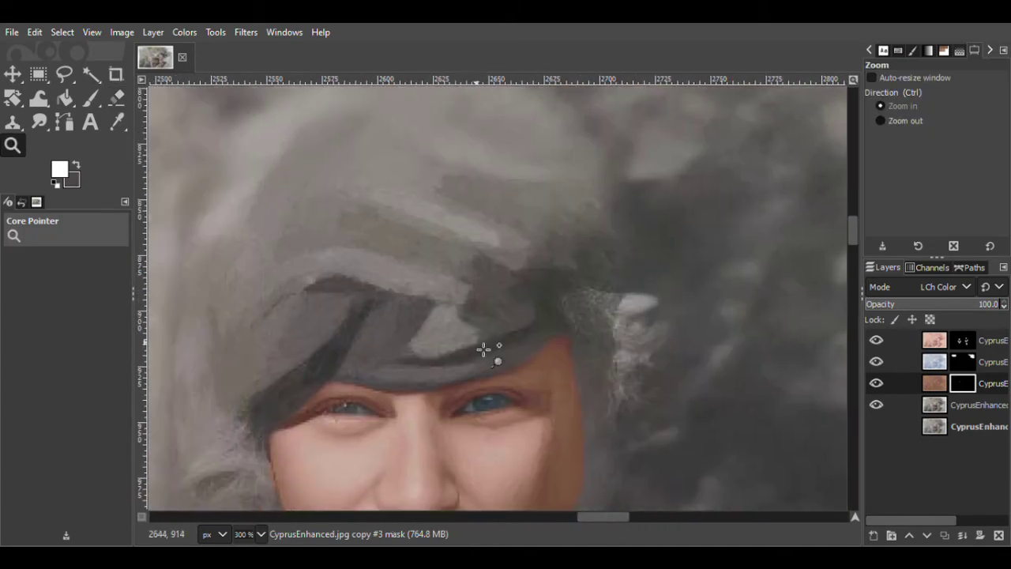
{"action": "left_click", "coordinate": [91, 100]}
{"action": "left_click_drag", "start_coordinate": [455, 327], "coordinate": [425, 356]}
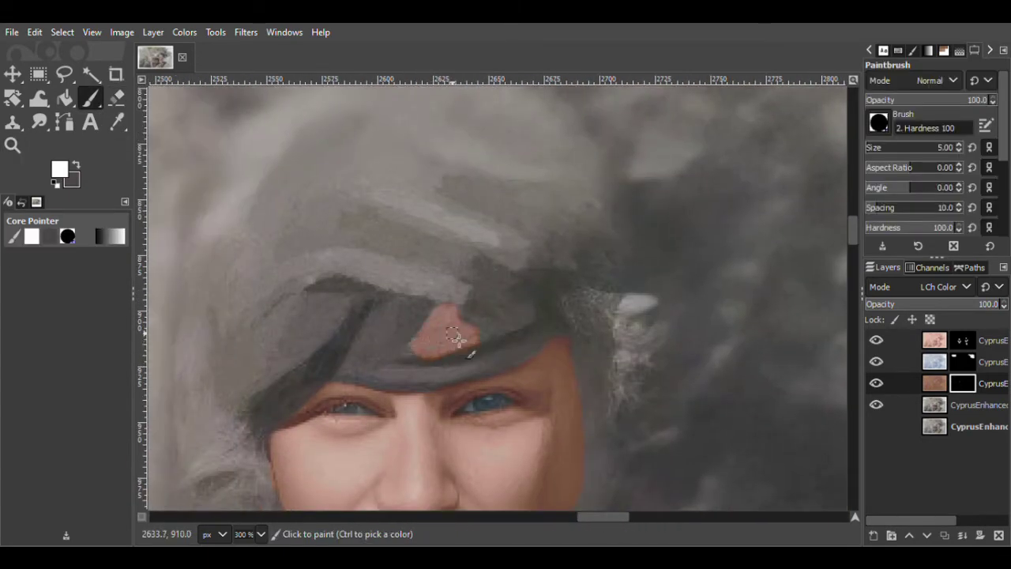
Select the CyprusUniforms1 palette and duplicate the base photo layer
{"action": "key", "text": "z"}
{"action": "key", "text": "shift+ctrl+j"}
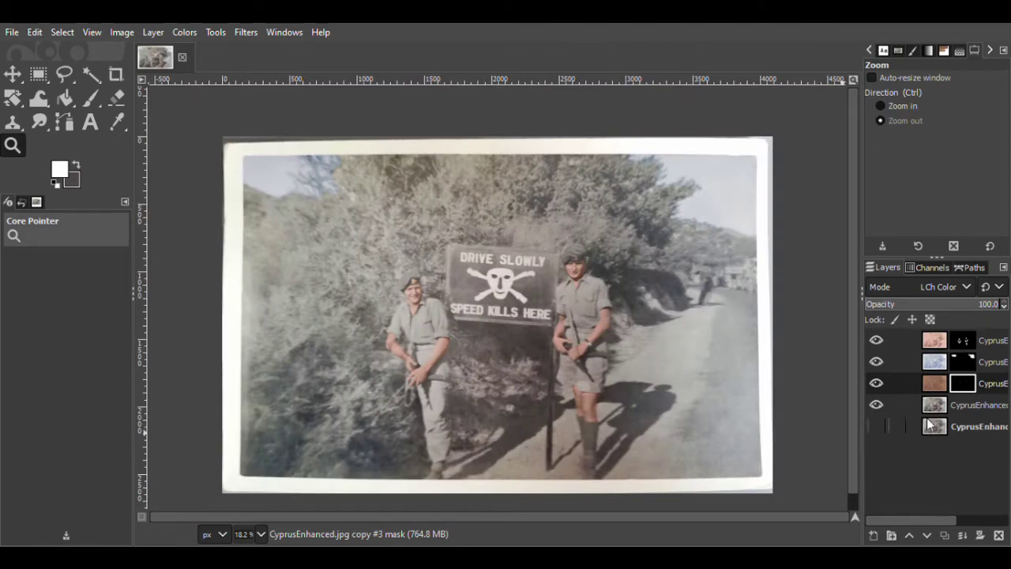
{"action": "left_click", "coordinate": [943, 50]}
{"action": "left_click", "coordinate": [955, 124]}
{"action": "left_click", "coordinate": [971, 404]}
{"action": "left_click", "coordinate": [945, 535]}
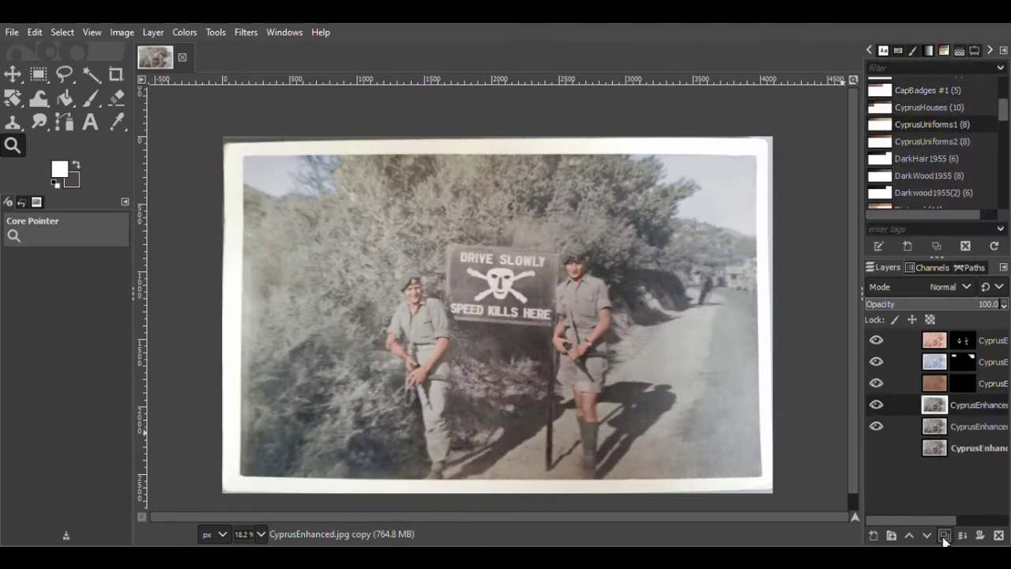
Recolour the new copy with Palette Map and set its blend mode to LCh Color
{"action": "left_click", "coordinate": [184, 32]}
{"action": "left_click", "coordinate": [343, 447]}
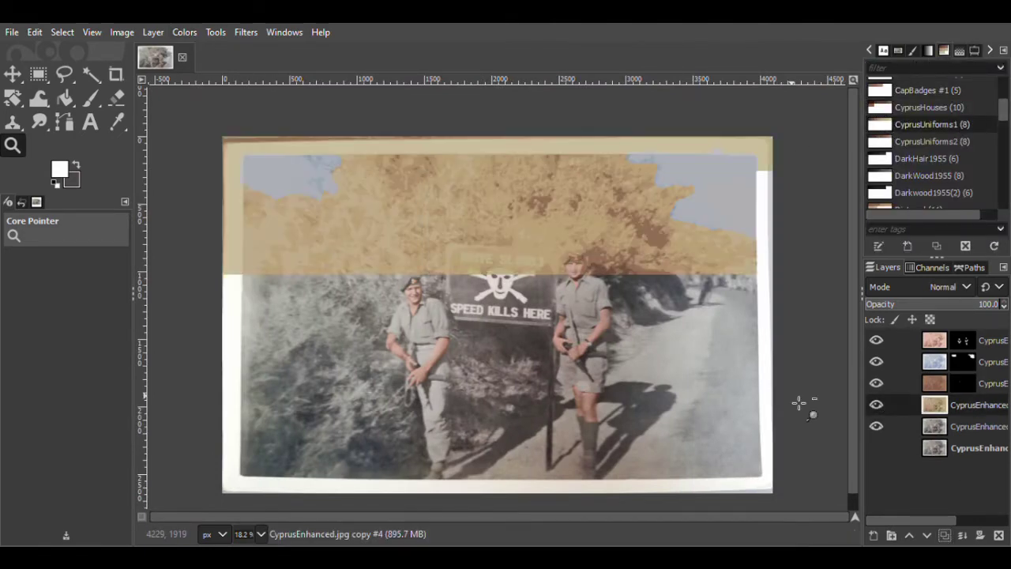
{"action": "left_click", "coordinate": [952, 288]}
{"action": "left_click", "coordinate": [946, 317]}
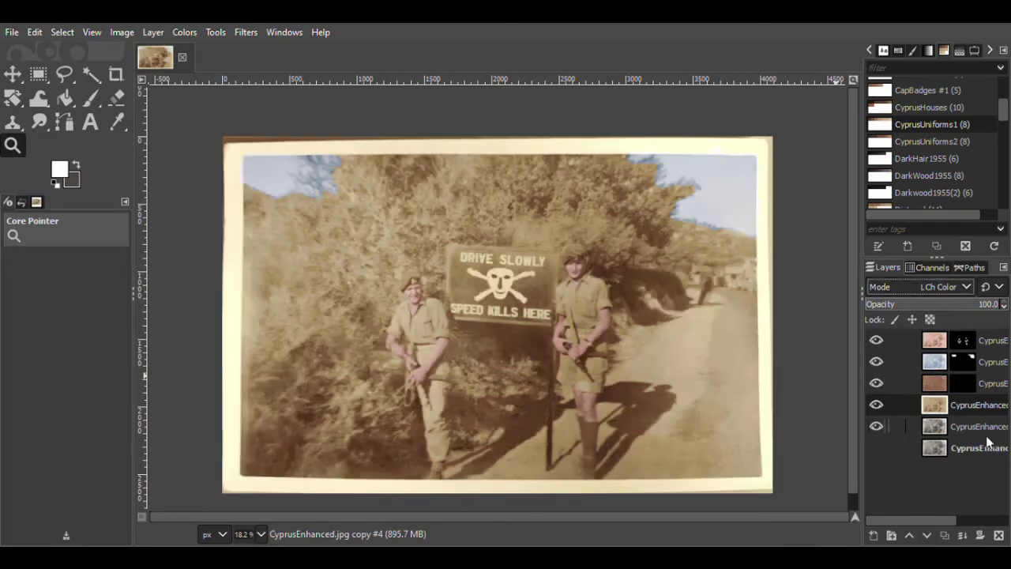
Hide the CyprusUniforms1 layer and try to recolour the base photo layer itself with the CyprusUniforms2 palette in LCh Color mode
{"action": "left_click", "coordinate": [875, 406]}
{"action": "left_click", "coordinate": [971, 428]}
{"action": "left_click", "coordinate": [938, 143]}
{"action": "left_click", "coordinate": [184, 32]}
{"action": "left_click", "coordinate": [343, 448]}
{"action": "key", "text": "ctrl+f"}
{"action": "scroll", "coordinate": [955, 286], "scroll_direction": "down", "scroll_amount": 5}
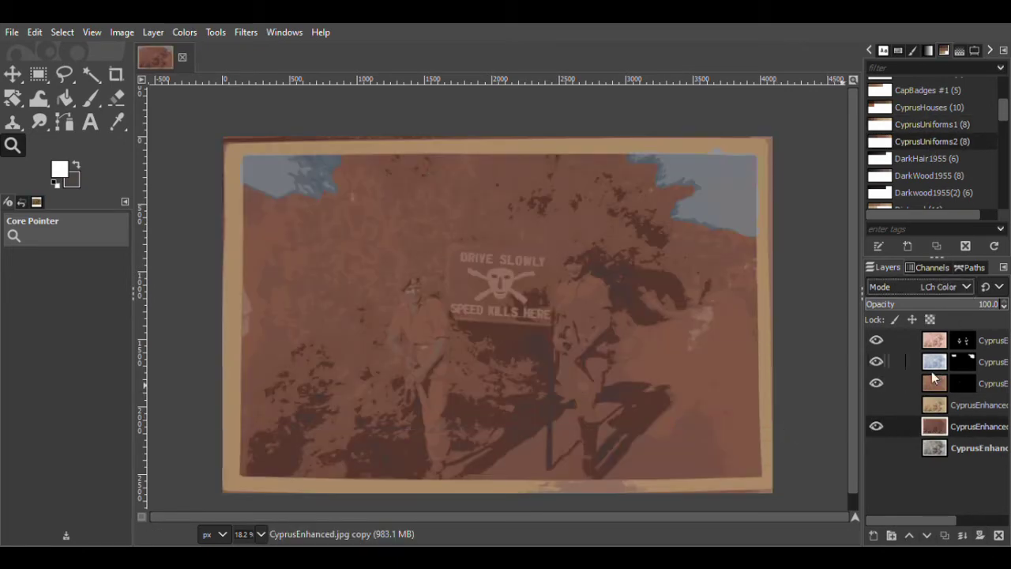
{"action": "left_click", "coordinate": [876, 404]}
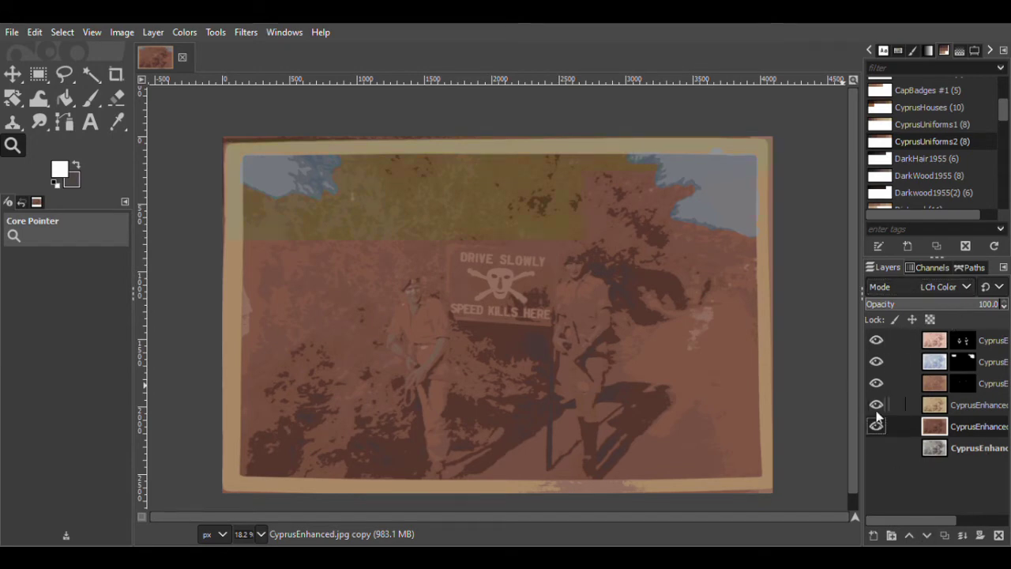
{"action": "left_click", "coordinate": [875, 427]}
{"action": "left_click", "coordinate": [874, 427]}
Undo the CyprusUniforms2 recolouring and blend mode change on the base photo layer
{"action": "key", "text": "ctrl+z"}
{"action": "key", "text": "ctrl+z"}
{"action": "key", "text": "ctrl+z"}
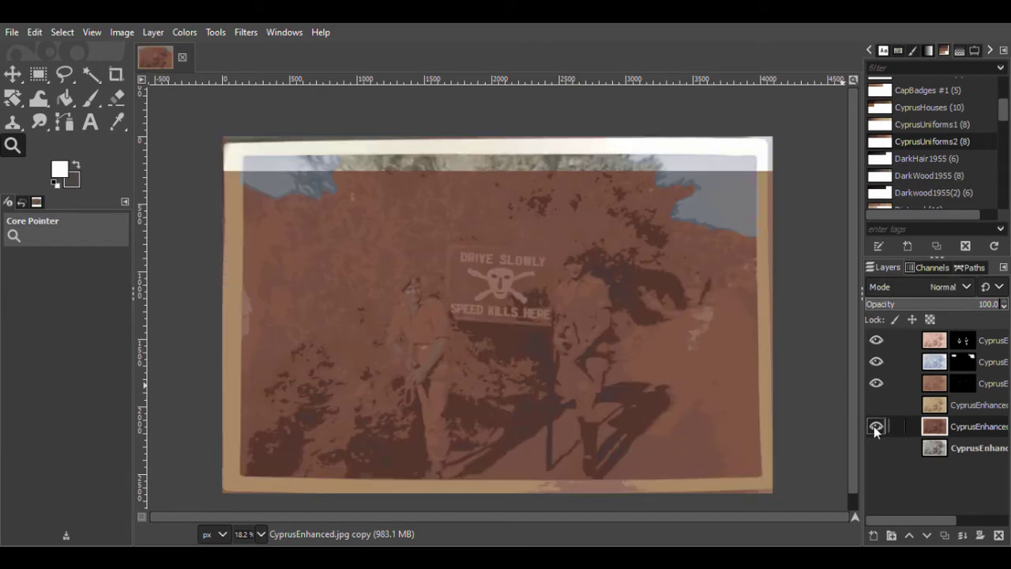
{"action": "key", "text": "ctrl+z"}
{"action": "key", "text": "ctrl+y"}
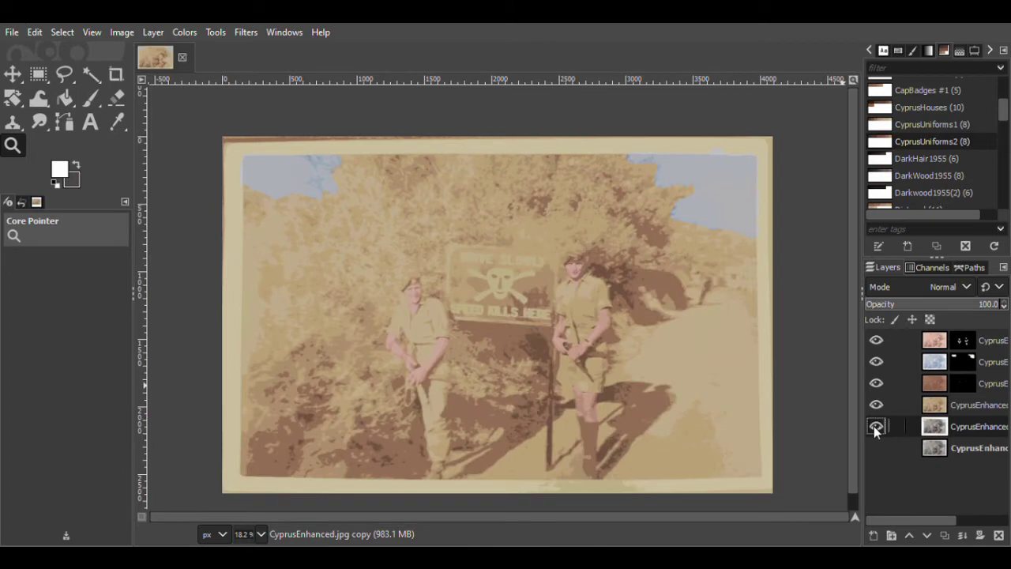
Duplicate the base photo layer, with the CyprusUniforms1 layer hidden, and recolour the copy with CyprusUniforms2 in LCh Color mode
{"action": "left_click", "coordinate": [944, 535]}
{"action": "left_click", "coordinate": [876, 404]}
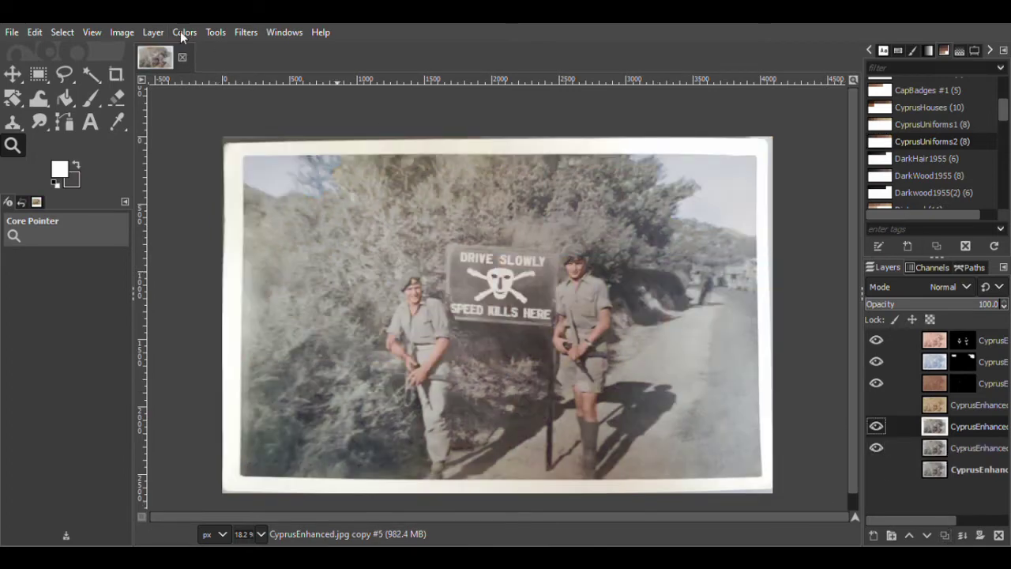
{"action": "left_click", "coordinate": [378, 371]}
{"action": "left_click", "coordinate": [967, 287]}
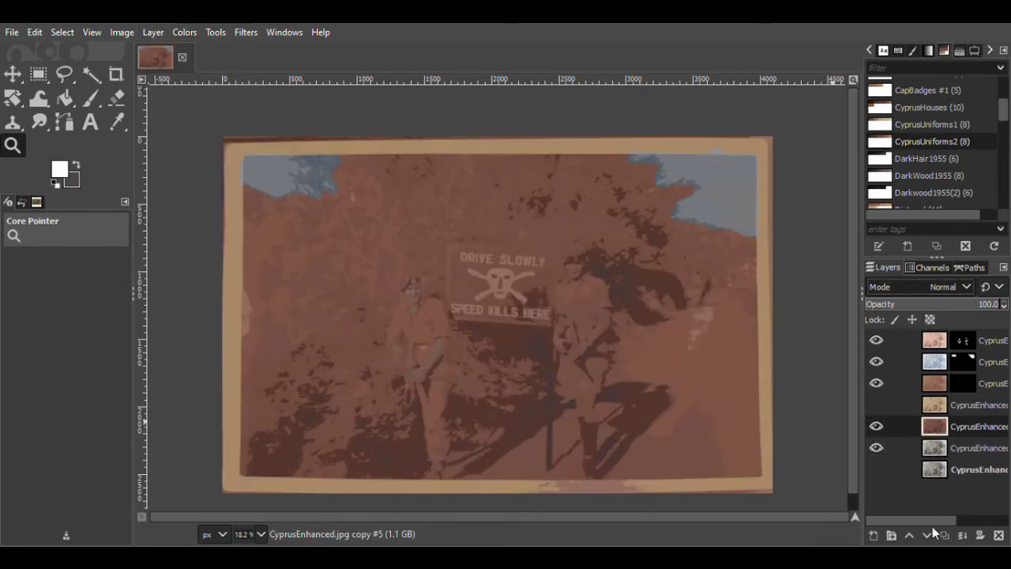
{"action": "left_click", "coordinate": [931, 527]}
Hide the CyprusUniforms2 layer, then show and select the CyprusUniforms1 layer
{"action": "left_click", "coordinate": [875, 427]}
{"action": "left_click", "coordinate": [875, 406]}
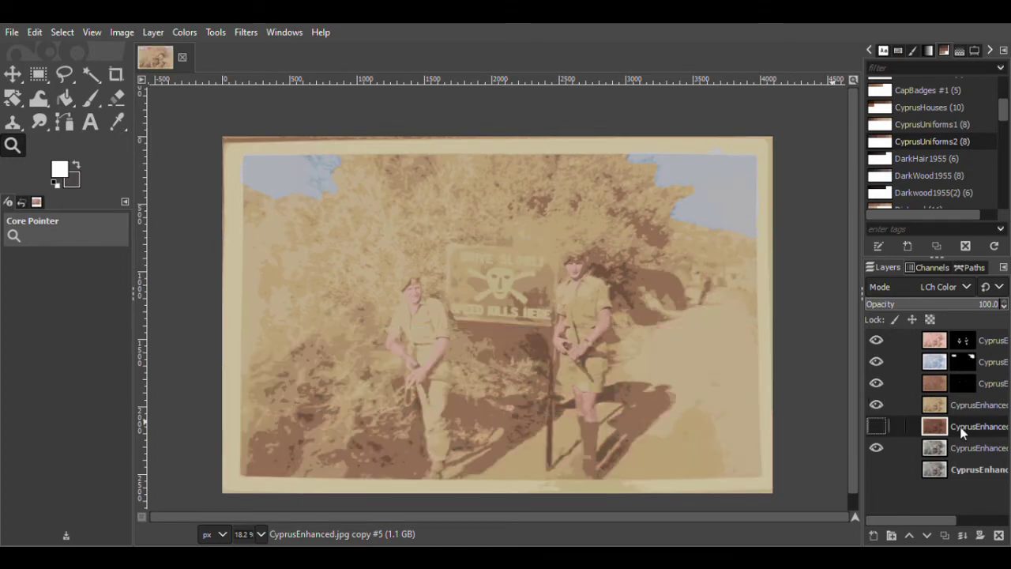
{"action": "left_click", "coordinate": [971, 405]}
{"action": "left_click", "coordinate": [917, 537]}
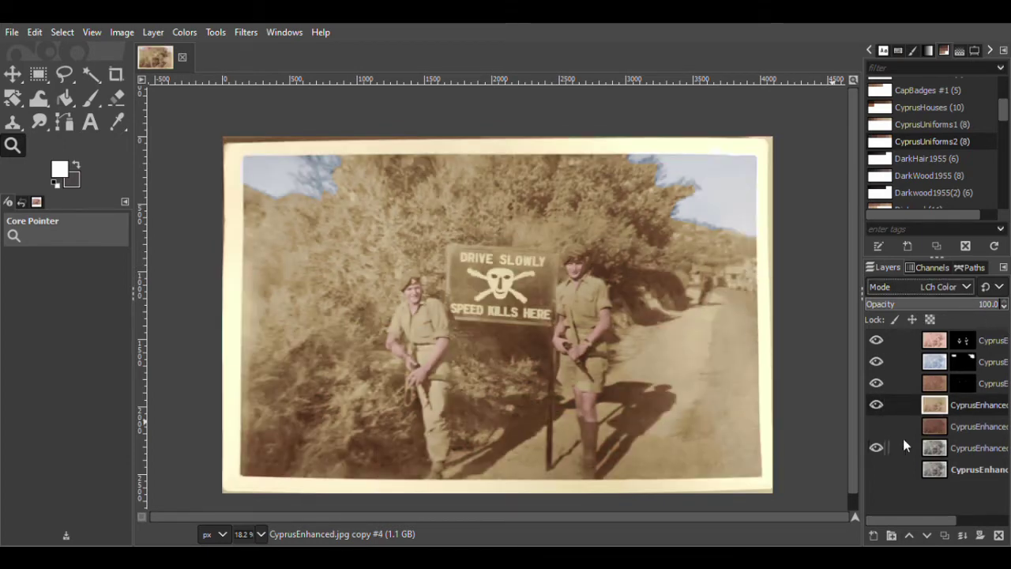
{"action": "left_click", "coordinate": [875, 406]}
{"action": "left_click", "coordinate": [875, 406]}
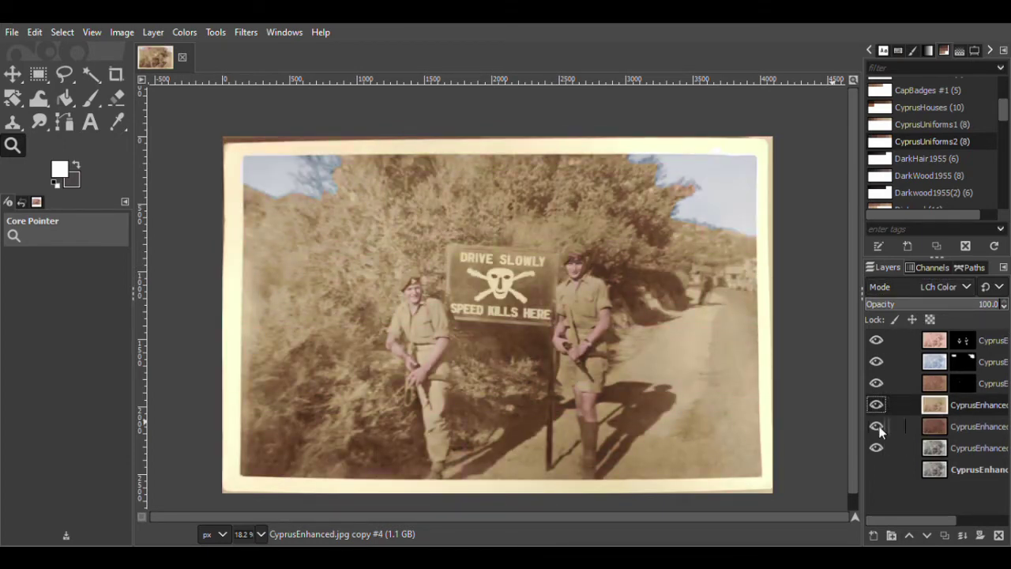
{"action": "left_click", "coordinate": [877, 426]}
Add a black layer mask to the CyprusUniforms1 layer
{"action": "left_click", "coordinate": [947, 535]}
{"action": "key", "text": "ctrl+z"}
{"action": "left_click", "coordinate": [980, 536], "text": "shift"}
Paint a white outline on the CyprusUniforms1 mask along the near shoulder, outer sleeve and open collar of the soldier in shorts
{"action": "double_click", "coordinate": [13, 146]}
{"action": "left_click", "coordinate": [596, 295]}
{"action": "left_click", "coordinate": [595, 295]}
{"action": "left_click", "coordinate": [597, 296]}
{"action": "left_click", "coordinate": [588, 312]}
{"action": "left_click", "coordinate": [586, 314]}
{"action": "left_click", "coordinate": [584, 316]}
{"action": "left_click", "coordinate": [94, 99]}
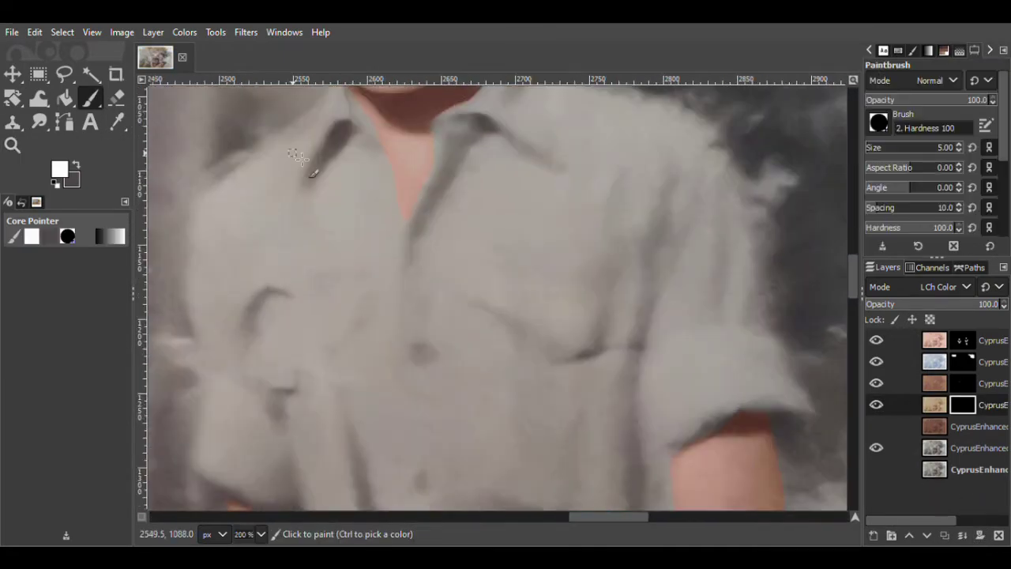
{"action": "scroll", "coordinate": [367, 168], "scroll_direction": "up", "scroll_amount": 2}
{"action": "left_click_drag", "start_coordinate": [311, 209], "coordinate": [213, 284]}
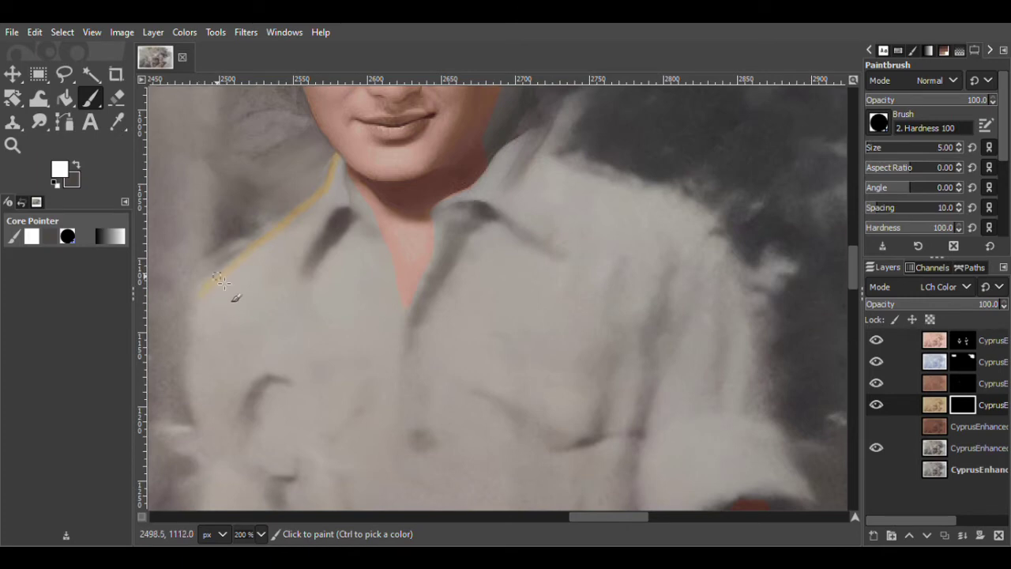
{"action": "left_click_drag", "start_coordinate": [204, 439], "coordinate": [205, 444]}
{"action": "left_click_drag", "start_coordinate": [518, 128], "coordinate": [551, 154]}
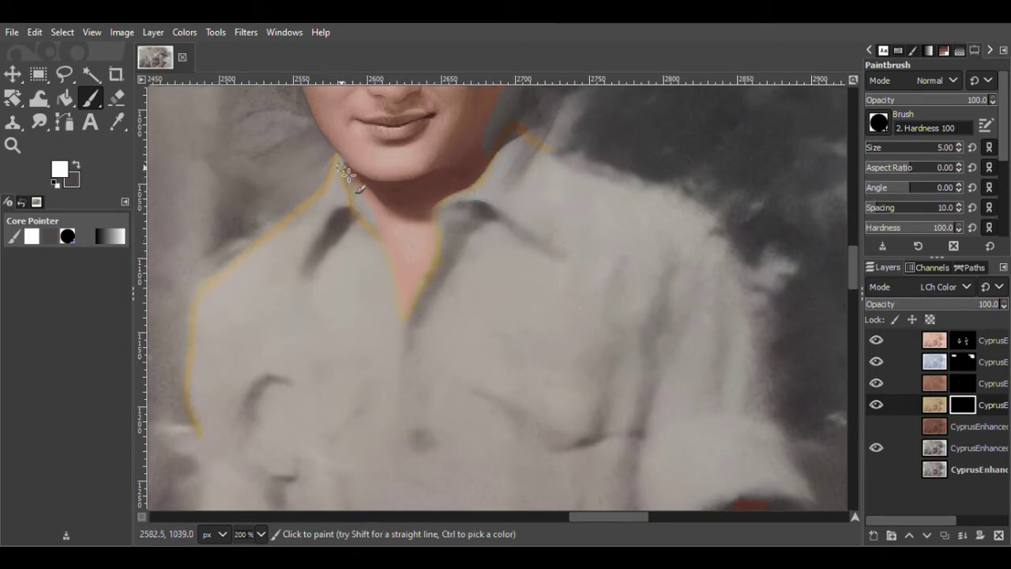
Outline the same soldier's other sleeve and shoulder on the mask, setting the brush size to 10 for the shoulder line
{"action": "scroll", "coordinate": [766, 450], "scroll_direction": "down", "scroll_amount": 2}
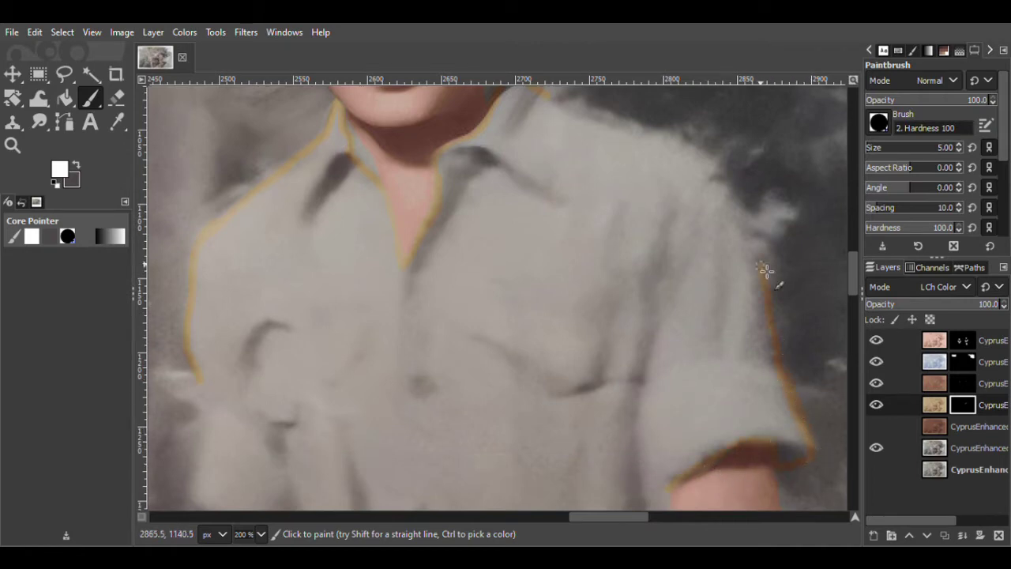
{"action": "scroll", "coordinate": [553, 197], "scroll_direction": "up", "scroll_amount": 4}
{"action": "key", "text": "shift+e"}
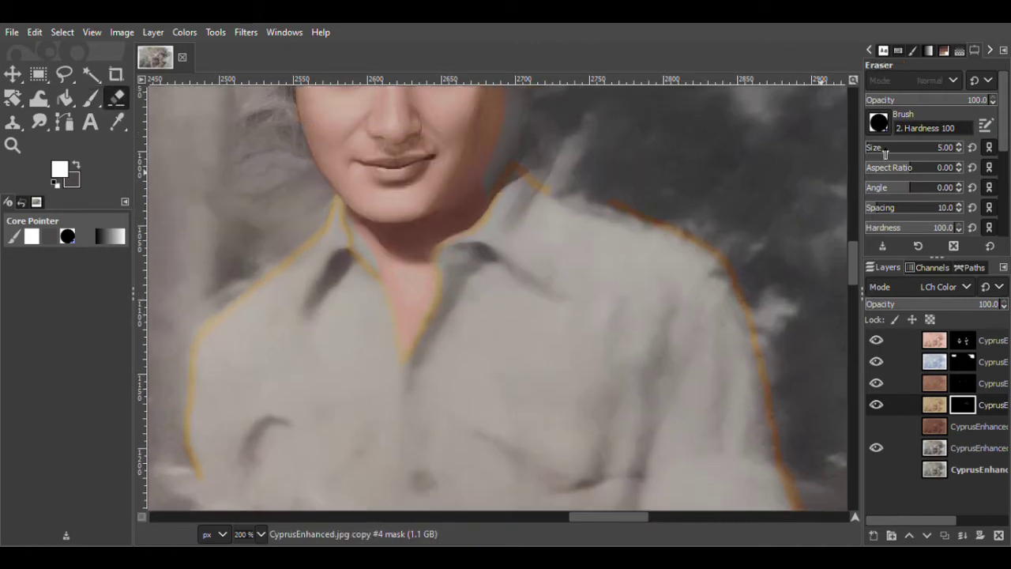
{"action": "key", "text": "p"}
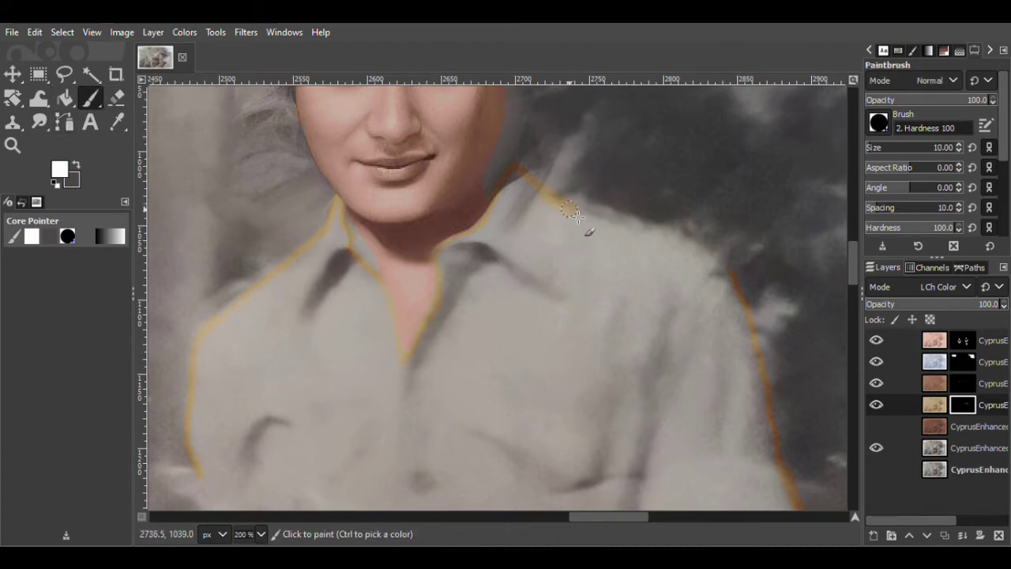
Outline the cuffs and both sides of the shirt on the mask, following the forearms down to the hands
{"action": "left_click_drag", "start_coordinate": [852, 274], "coordinate": [851, 303]}
{"action": "mouse_move", "coordinate": [655, 300]}
{"action": "left_mouse_down"}
{"action": "mouse_move", "coordinate": [741, 264]}
{"action": "mouse_move", "coordinate": [792, 276]}
{"action": "mouse_move", "coordinate": [685, 287]}
{"action": "mouse_move", "coordinate": [656, 323]}
{"action": "left_mouse_up"}
{"action": "scroll", "coordinate": [774, 330], "scroll_direction": "down", "scroll_amount": 5}
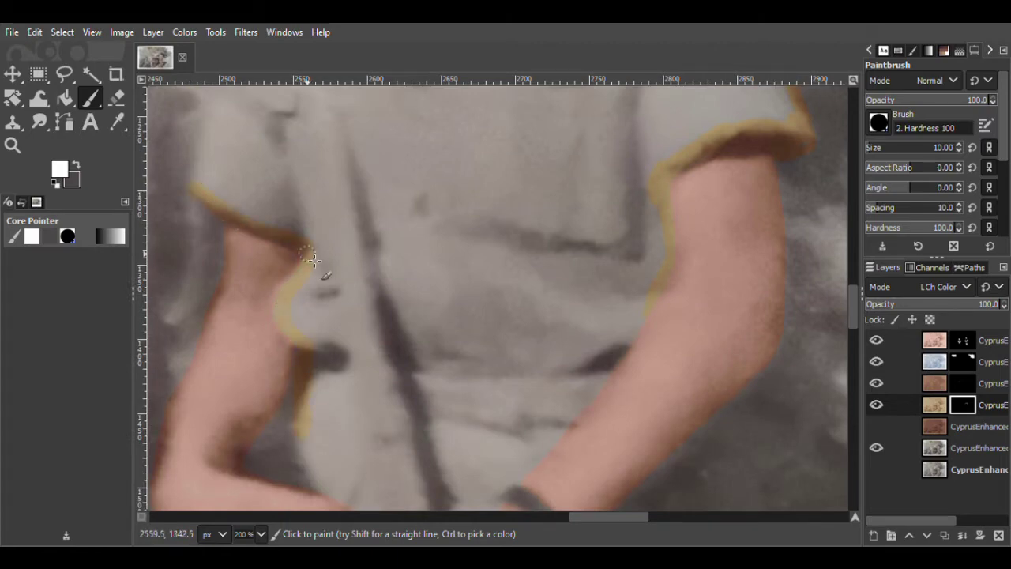
{"action": "mouse_move", "coordinate": [853, 314]}
{"action": "left_mouse_down"}
{"action": "mouse_move", "coordinate": [854, 293]}
{"action": "mouse_move", "coordinate": [854, 331]}
{"action": "left_mouse_up"}
{"action": "left_click_drag", "start_coordinate": [569, 267], "coordinate": [518, 327]}
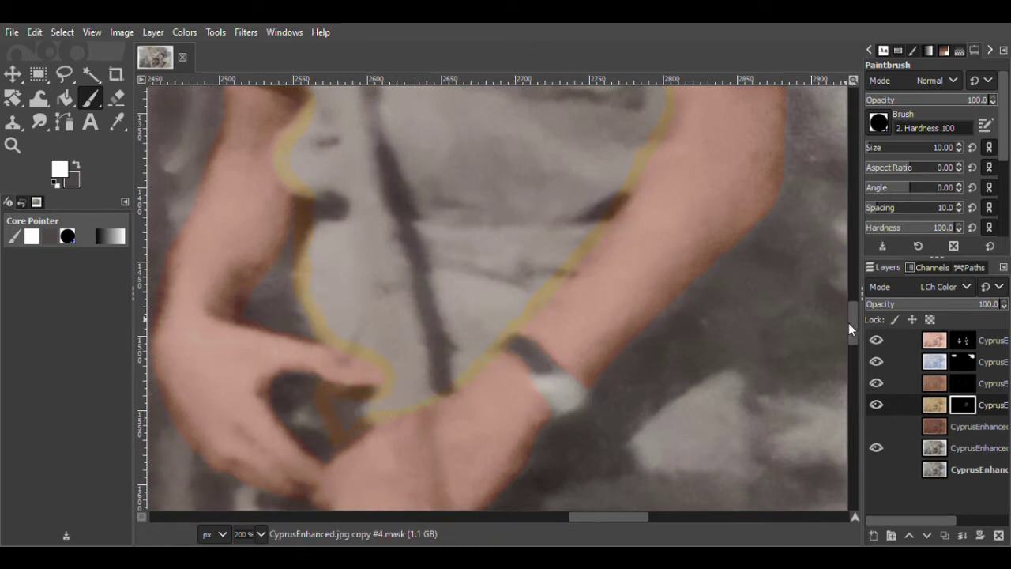
Outline the uniform on the mask beneath the watch-side forearm and along both edges of the gun's horizontal part
{"action": "scroll", "coordinate": [260, 306], "scroll_direction": "down", "scroll_amount": 7}
{"action": "key", "text": "z"}
{"action": "left_click", "coordinate": [710, 322], "text": "ctrl"}
{"action": "left_click", "coordinate": [711, 322], "text": "ctrl"}
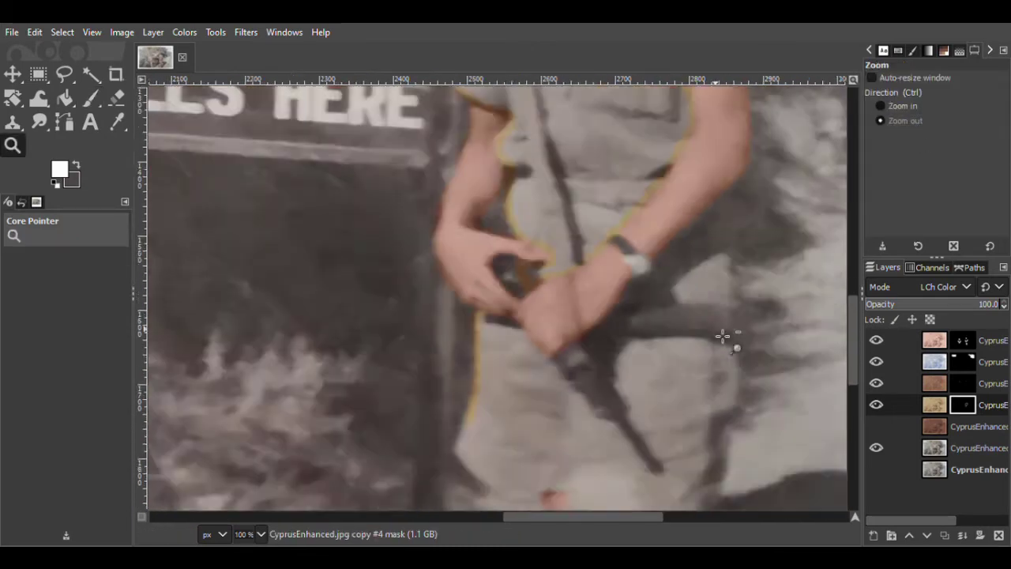
{"action": "left_click", "coordinate": [714, 325], "text": "ctrl"}
{"action": "left_click", "coordinate": [714, 325], "text": "ctrl"}
{"action": "left_click", "coordinate": [744, 336]}
{"action": "left_click", "coordinate": [743, 336]}
{"action": "key", "text": "p"}
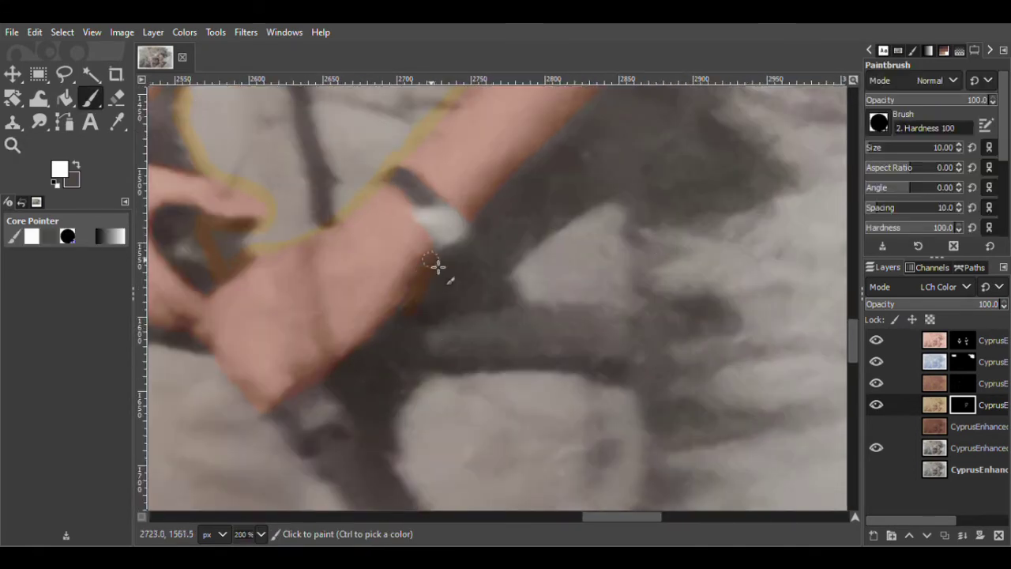
{"action": "scroll", "coordinate": [506, 197], "scroll_direction": "up", "scroll_amount": 5}
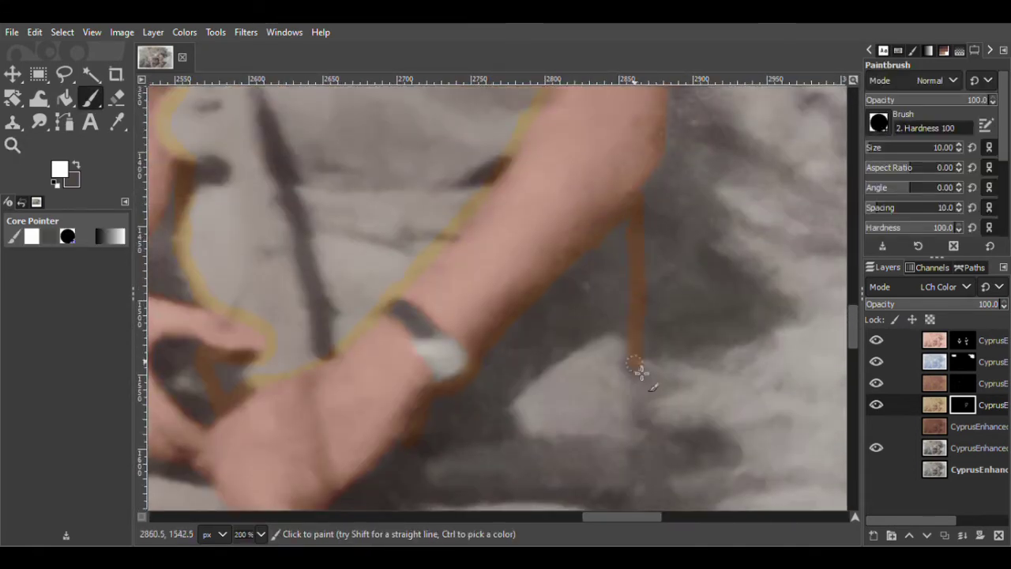
{"action": "scroll", "coordinate": [656, 218], "scroll_direction": "down", "scroll_amount": 8}
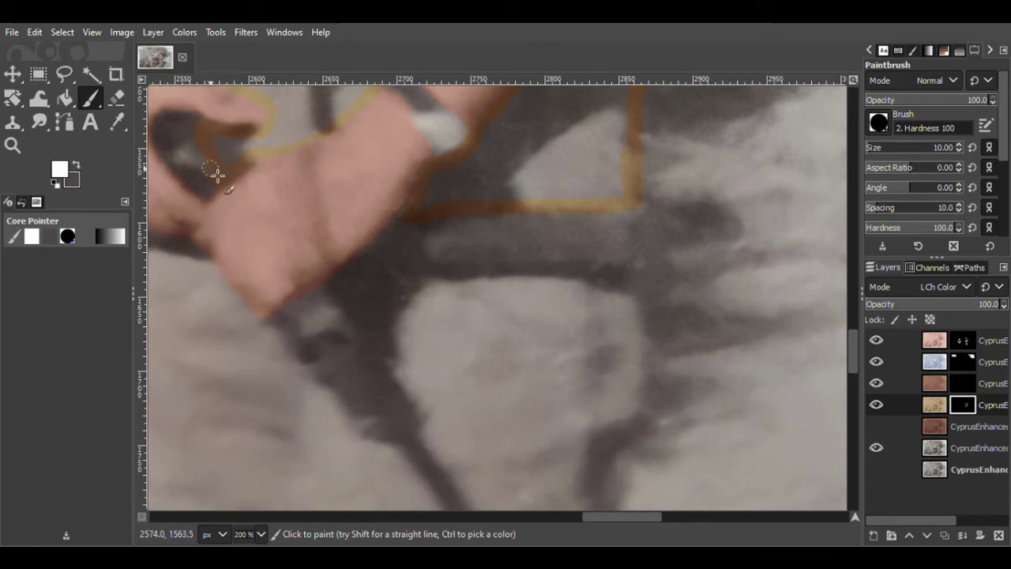
{"action": "left_click_drag", "start_coordinate": [521, 274], "coordinate": [629, 280]}
Outline the outer edge of the shorts on the mask below the gun's horizontal part
{"action": "left_click", "coordinate": [13, 146]}
{"action": "left_click", "coordinate": [545, 363], "text": "ctrl"}
{"action": "left_click", "coordinate": [545, 363], "text": "ctrl"}
{"action": "left_click", "coordinate": [543, 368], "text": "ctrl"}
{"action": "left_click", "coordinate": [537, 398]}
{"action": "left_click", "coordinate": [537, 397]}
{"action": "left_click", "coordinate": [537, 397]}
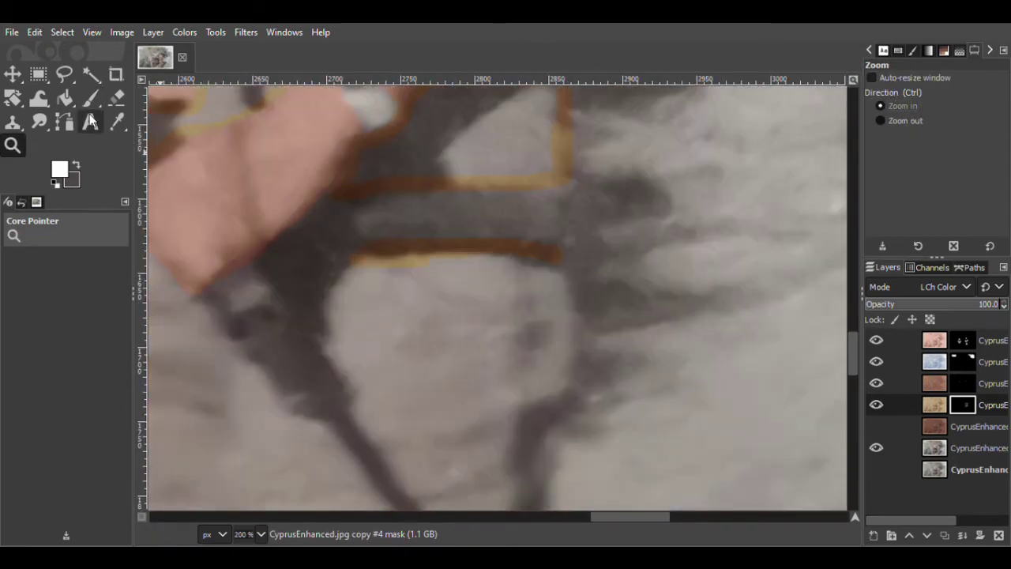
{"action": "key", "text": "p"}
{"action": "left_click_drag", "start_coordinate": [525, 419], "coordinate": [505, 502]}
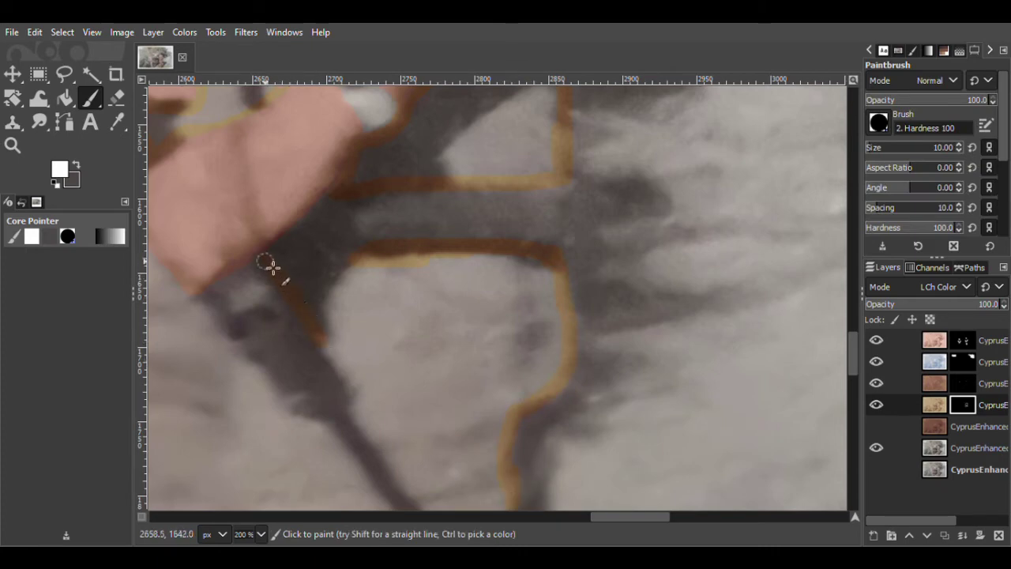
Outline one edge of the gun barrel and the hems of both shorts legs on the mask
{"action": "left_click_drag", "start_coordinate": [852, 346], "coordinate": [853, 367]}
{"action": "left_click_drag", "start_coordinate": [392, 261], "coordinate": [414, 298]}
{"action": "left_click_drag", "start_coordinate": [521, 433], "coordinate": [517, 450]}
{"action": "left_click_drag", "start_coordinate": [319, 433], "coordinate": [190, 361]}
{"action": "left_click_drag", "start_coordinate": [606, 516], "coordinate": [569, 516]}
{"action": "left_click_drag", "start_coordinate": [442, 364], "coordinate": [504, 365]}
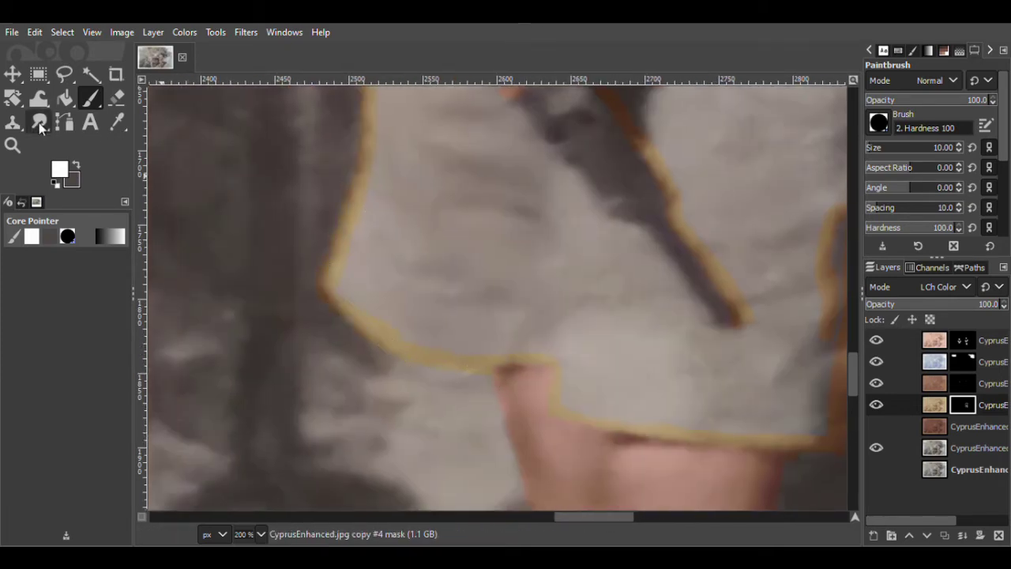
Bucket-fill the outlined shirt of the soldier in shorts with white on the mask
{"action": "left_click", "coordinate": [12, 146]}
{"action": "left_click", "coordinate": [748, 206]}
{"action": "left_click", "coordinate": [748, 206]}
{"action": "left_click", "coordinate": [748, 205]}
{"action": "left_click", "coordinate": [750, 237]}
{"action": "left_click", "coordinate": [749, 268]}
{"action": "left_click", "coordinate": [749, 306]}
{"action": "left_click", "coordinate": [65, 98]}
{"action": "left_click", "coordinate": [588, 269]}
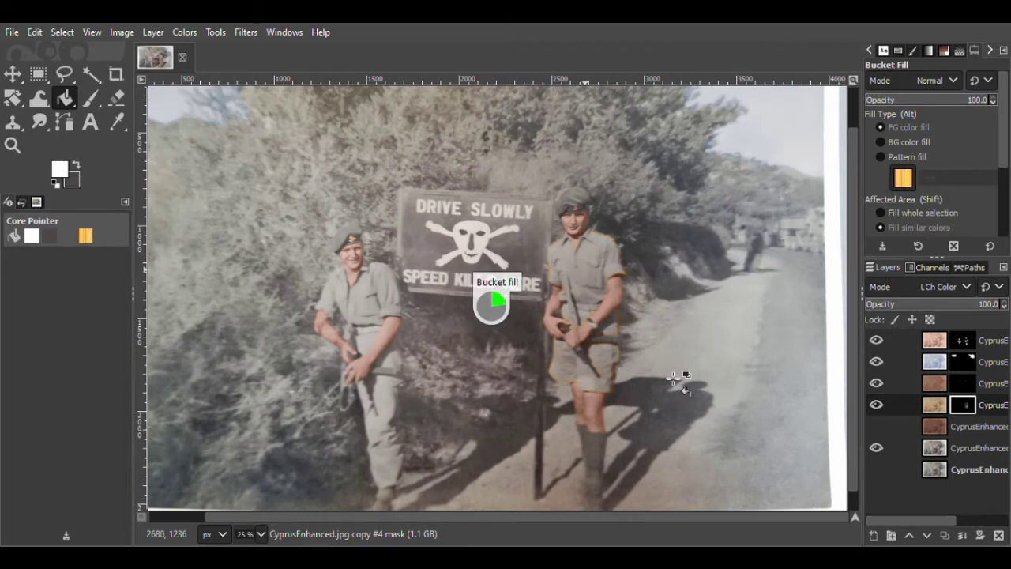
Close the outline between the hands and the gun barrel's other edge, then bucket-fill the shorts with white on the mask
{"action": "left_click", "coordinate": [13, 145]}
{"action": "left_click", "coordinate": [578, 363]}
{"action": "left_click", "coordinate": [578, 363]}
{"action": "left_click", "coordinate": [578, 363]}
{"action": "left_click", "coordinate": [578, 364]}
{"action": "left_click", "coordinate": [578, 363]}
{"action": "left_click", "coordinate": [474, 203]}
{"action": "key", "text": "p"}
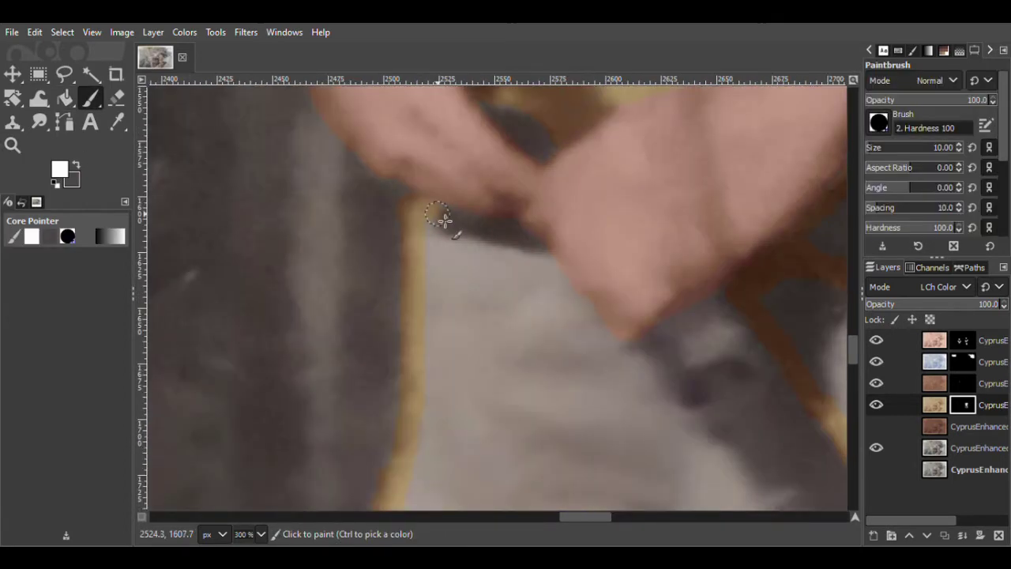
{"action": "scroll", "coordinate": [736, 326], "scroll_direction": "down", "scroll_amount": 4}
{"action": "scroll", "coordinate": [737, 325], "scroll_direction": "right", "scroll_amount": 5}
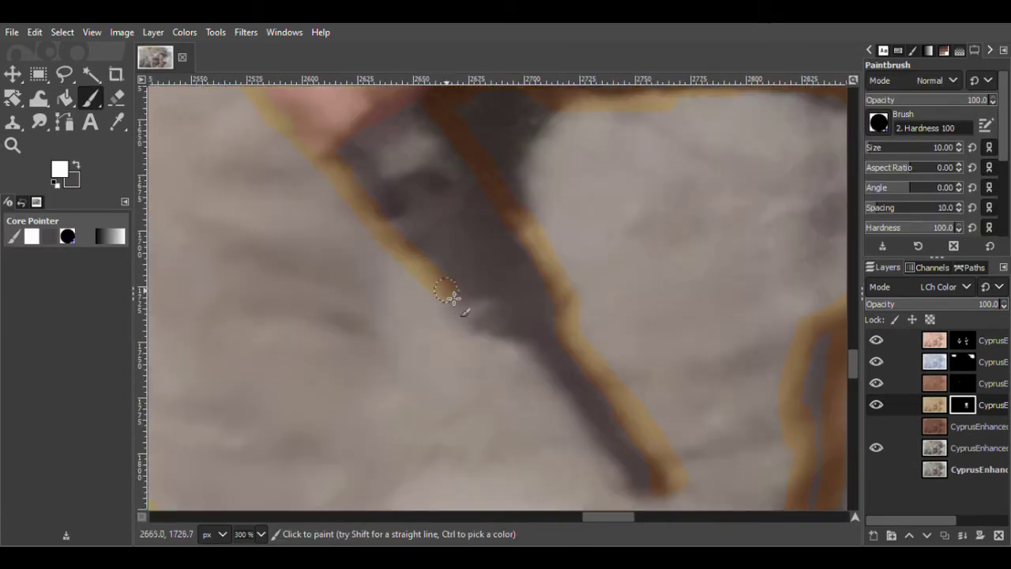
{"action": "left_click", "coordinate": [65, 98]}
{"action": "mouse_move", "coordinate": [607, 464]}
{"action": "left_mouse_down"}
{"action": "mouse_move", "coordinate": [659, 497]}
{"action": "mouse_move", "coordinate": [667, 516]}
{"action": "left_mouse_up"}
{"action": "left_click", "coordinate": [442, 410]}
Finish filling the uniform of the soldier in shorts on the mask and save the project as Cyprus1956.xcf
{"action": "left_click", "coordinate": [13, 145]}
{"action": "left_click", "coordinate": [880, 120]}
{"action": "left_click", "coordinate": [735, 250]}
{"action": "left_click", "coordinate": [91, 98]}
{"action": "scroll", "coordinate": [817, 268], "scroll_direction": "up", "scroll_amount": 3}
{"action": "key", "text": "shift+b"}
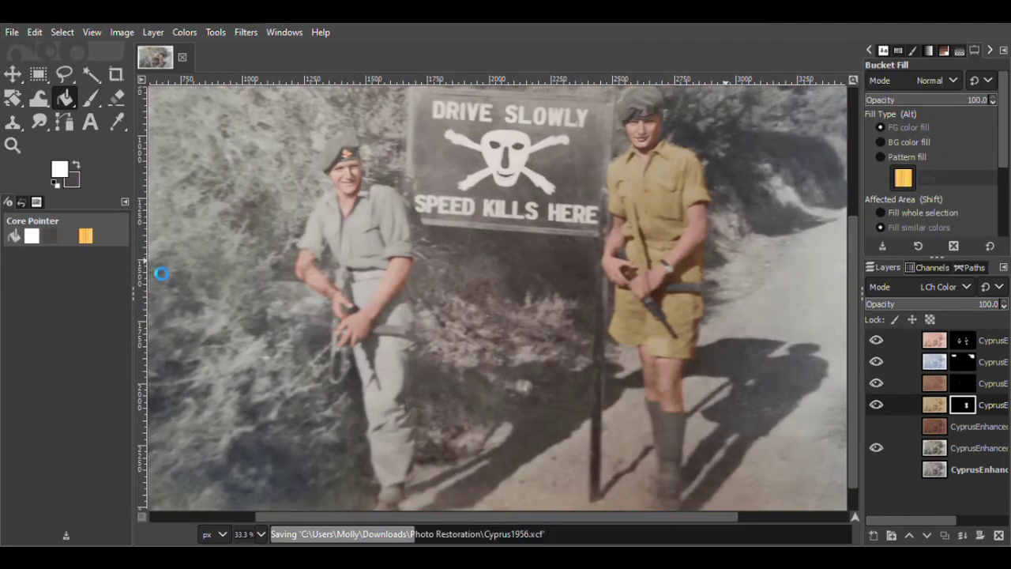
Outline one shoulder and the open collar of the soldier in long trousers with white on the same mask
{"action": "key", "text": "p"}
{"action": "left_click", "coordinate": [13, 145]}
{"action": "left_click", "coordinate": [880, 105]}
{"action": "double_click", "coordinate": [304, 208]}
{"action": "double_click", "coordinate": [348, 207]}
{"action": "double_click", "coordinate": [371, 207]}
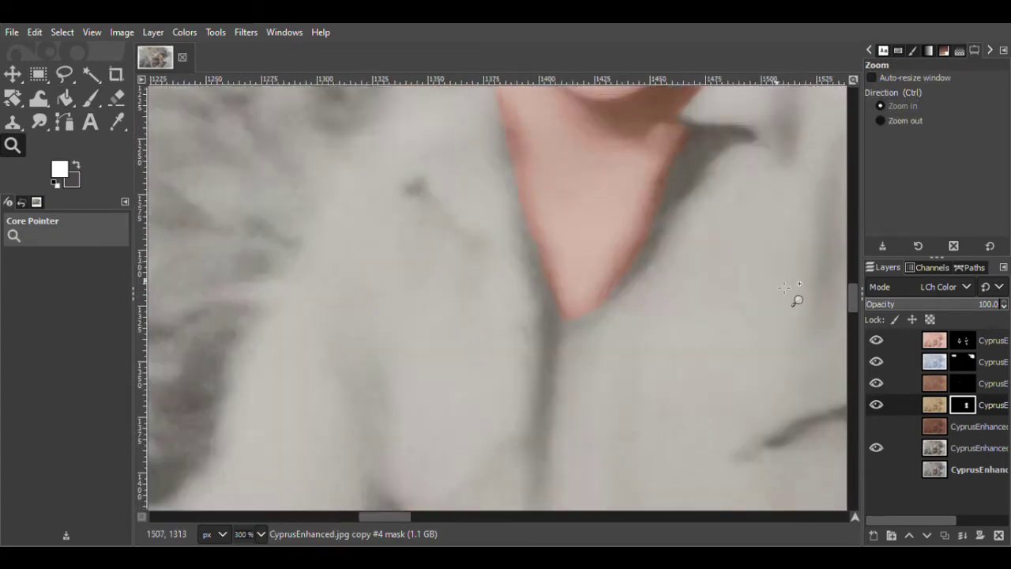
{"action": "left_click_drag", "start_coordinate": [853, 295], "coordinate": [853, 285]}
{"action": "left_click", "coordinate": [90, 98]}
{"action": "left_click_drag", "start_coordinate": [361, 314], "coordinate": [296, 439]}
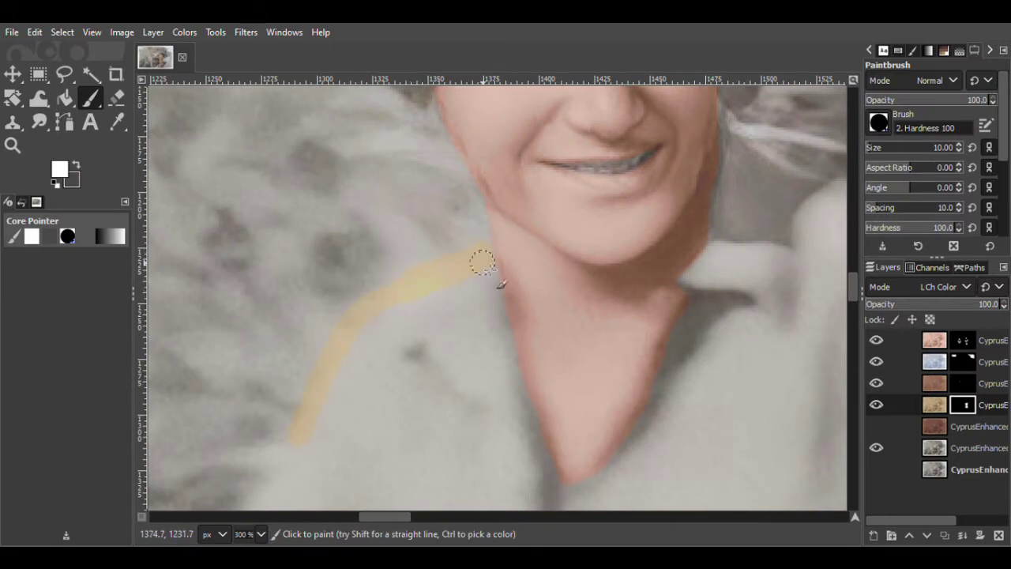
{"action": "mouse_move", "coordinate": [491, 253]}
{"action": "left_mouse_down"}
{"action": "mouse_move", "coordinate": [531, 435]}
{"action": "mouse_move", "coordinate": [565, 488]}
{"action": "mouse_move", "coordinate": [680, 333]}
{"action": "left_mouse_up"}
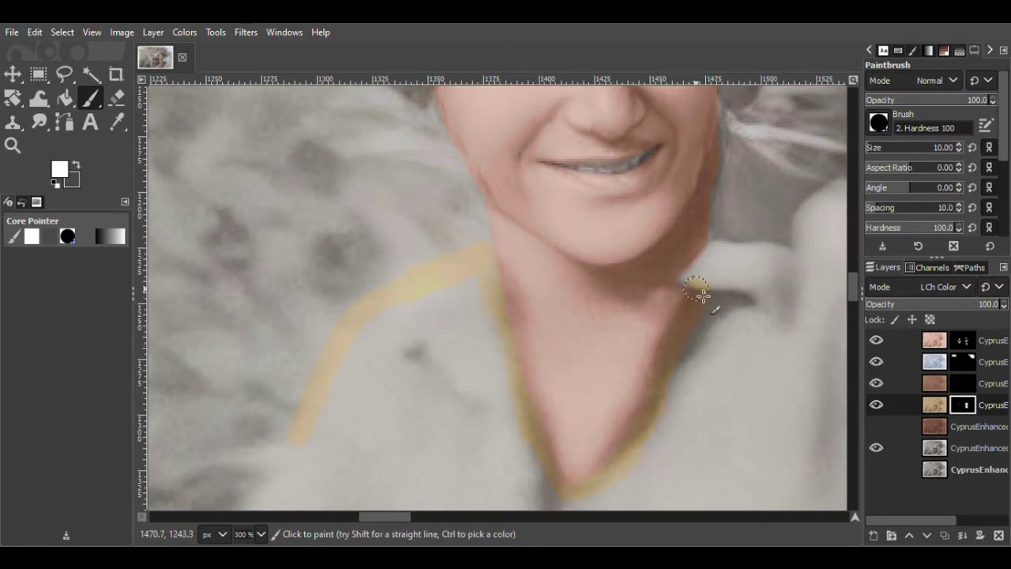
Continue the trousered soldier's outline on the mask down the outer sleeve and around its cuff
{"action": "left_click_drag", "start_coordinate": [854, 287], "coordinate": [853, 306]}
{"action": "left_click_drag", "start_coordinate": [297, 162], "coordinate": [187, 392]}
{"action": "left_click_drag", "start_coordinate": [370, 520], "coordinate": [358, 520]}
{"action": "left_click_drag", "start_coordinate": [853, 305], "coordinate": [853, 315]}
{"action": "left_click_drag", "start_coordinate": [339, 225], "coordinate": [303, 294]}
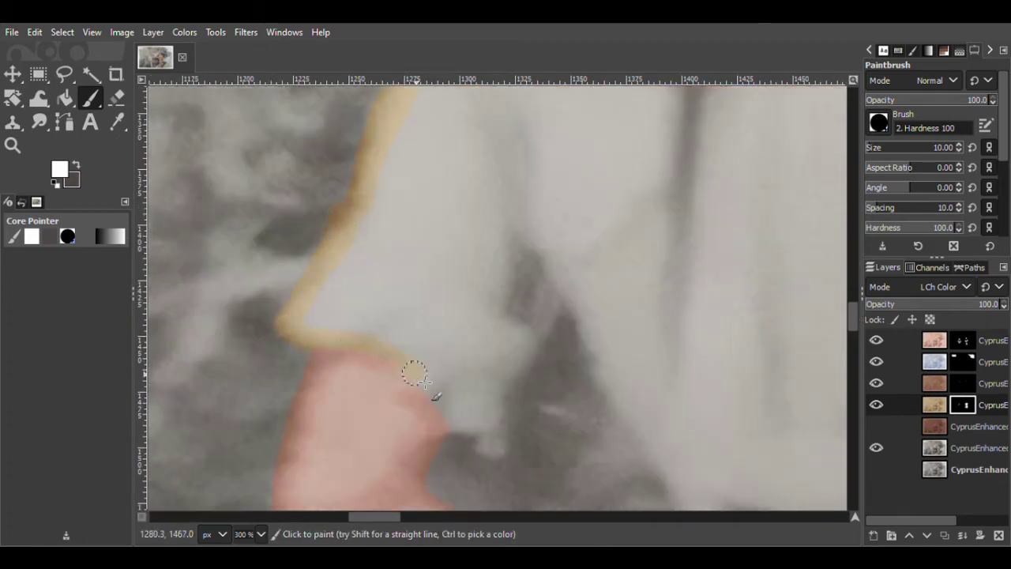
{"action": "left_click_drag", "start_coordinate": [501, 393], "coordinate": [538, 336]}
Outline the gap between the trousered soldier's sleeve and the side of his shirt on the mask
{"action": "left_click", "coordinate": [13, 145]}
{"action": "left_click", "coordinate": [755, 190], "text": "ctrl"}
{"action": "left_click", "coordinate": [754, 189], "text": "ctrl"}
{"action": "left_click", "coordinate": [754, 189], "text": "ctrl"}
{"action": "left_click", "coordinate": [761, 188]}
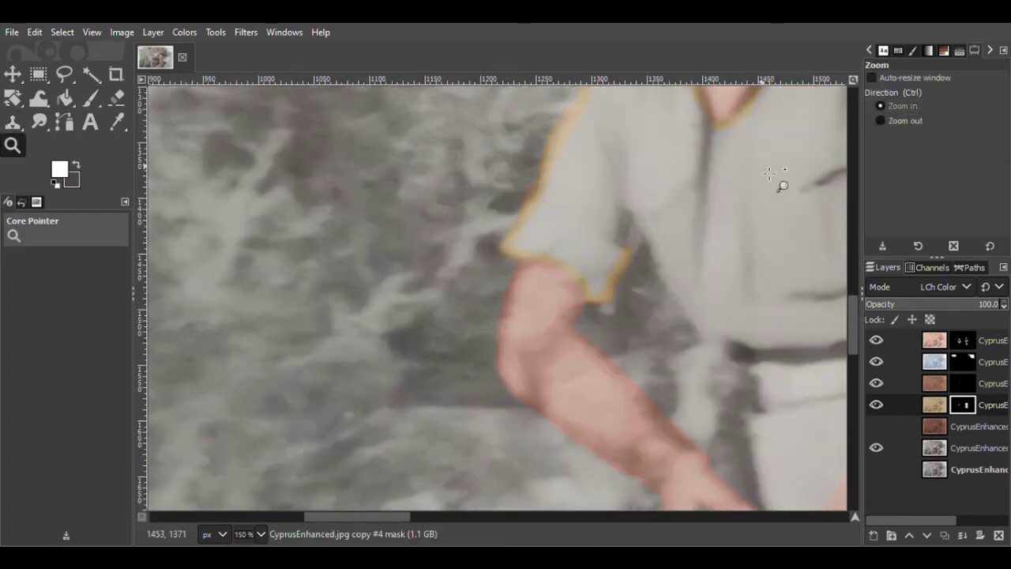
{"action": "left_click", "coordinate": [762, 187]}
{"action": "left_click", "coordinate": [91, 98]}
{"action": "left_click_drag", "start_coordinate": [622, 282], "coordinate": [641, 333]}
{"action": "left_click_drag", "start_coordinate": [357, 519], "coordinate": [388, 522]}
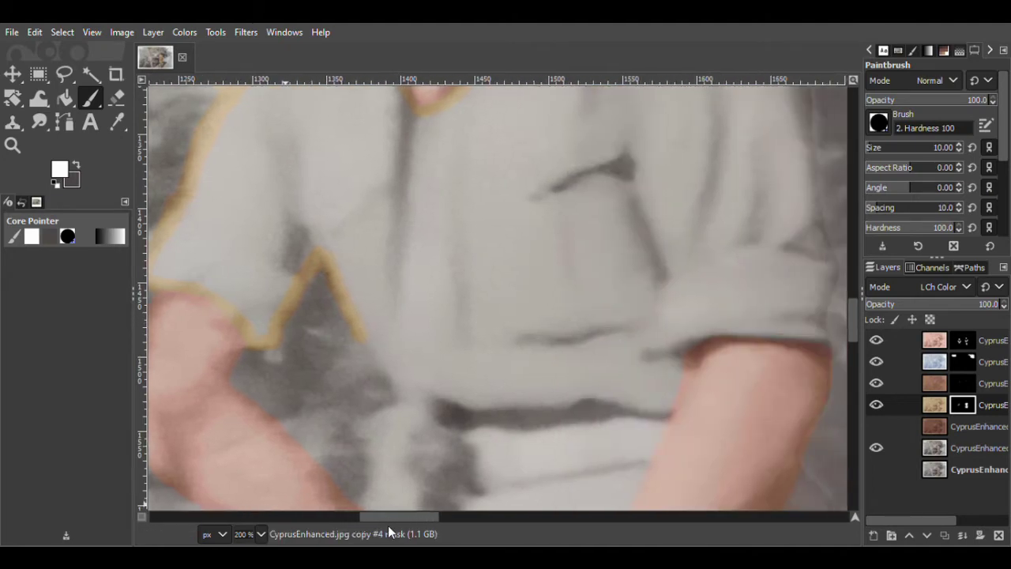
Outline the trousered soldier's back collar, sign-side shoulder and upper sleeve on the mask
{"action": "left_click", "coordinate": [13, 146]}
{"action": "left_click", "coordinate": [881, 121]}
{"action": "left_click", "coordinate": [653, 290]}
{"action": "left_click", "coordinate": [653, 290]}
{"action": "left_click", "coordinate": [653, 291]}
{"action": "left_click", "coordinate": [652, 290]}
{"action": "left_click", "coordinate": [880, 106]}
{"action": "left_click", "coordinate": [733, 267]}
{"action": "left_click", "coordinate": [733, 267]}
{"action": "left_click", "coordinate": [579, 126]}
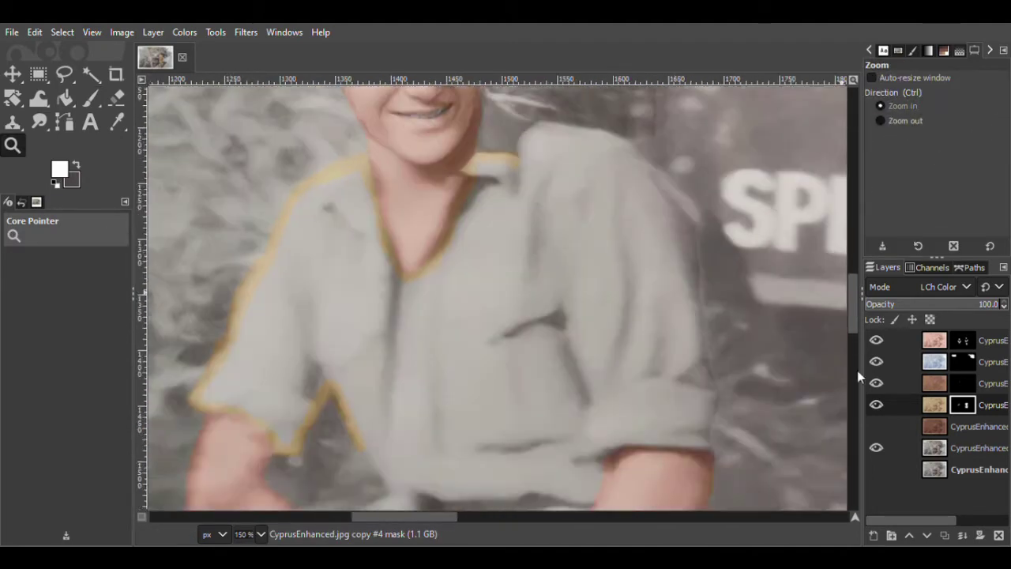
{"action": "left_click_drag", "start_coordinate": [853, 309], "coordinate": [852, 295]}
{"action": "left_click", "coordinate": [91, 98]}
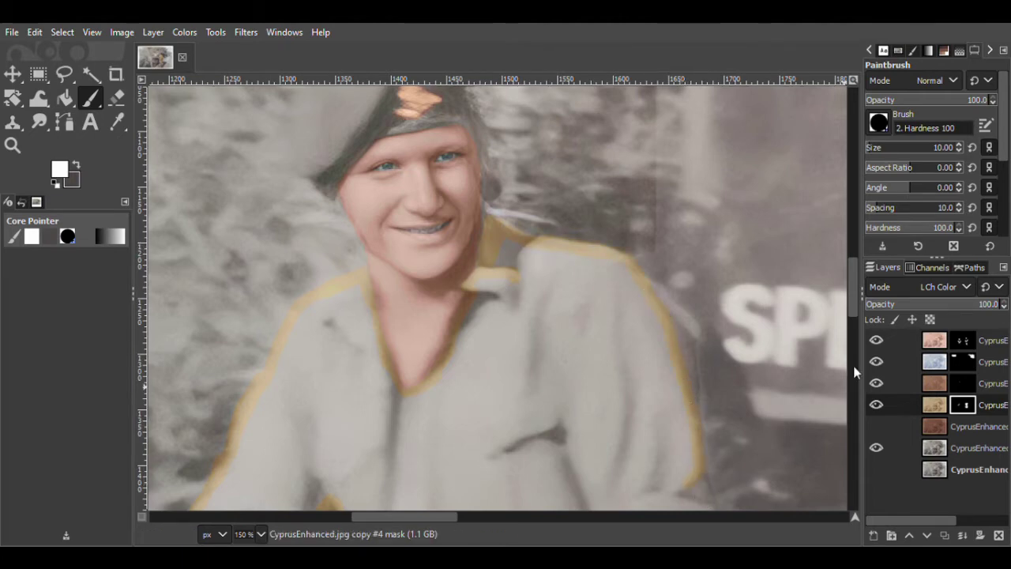
Outline the sign-side rolled cuff, the waist and the hip around the trousered soldier's forearms on the mask
{"action": "scroll", "coordinate": [359, 314], "scroll_direction": "down", "scroll_amount": 5}
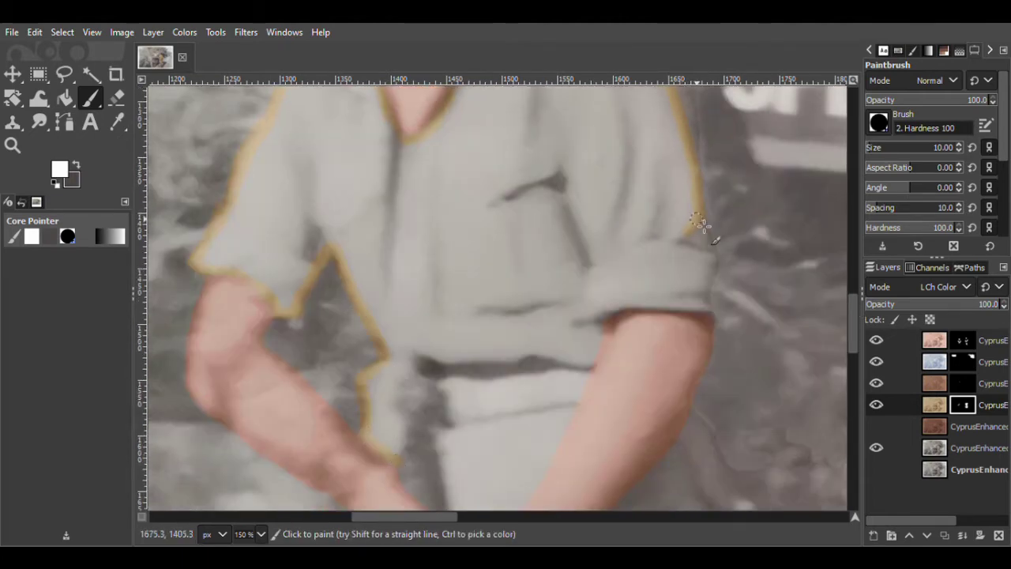
{"action": "left_click_drag", "start_coordinate": [714, 294], "coordinate": [608, 308]}
{"action": "scroll", "coordinate": [598, 358], "scroll_direction": "down", "scroll_amount": 3}
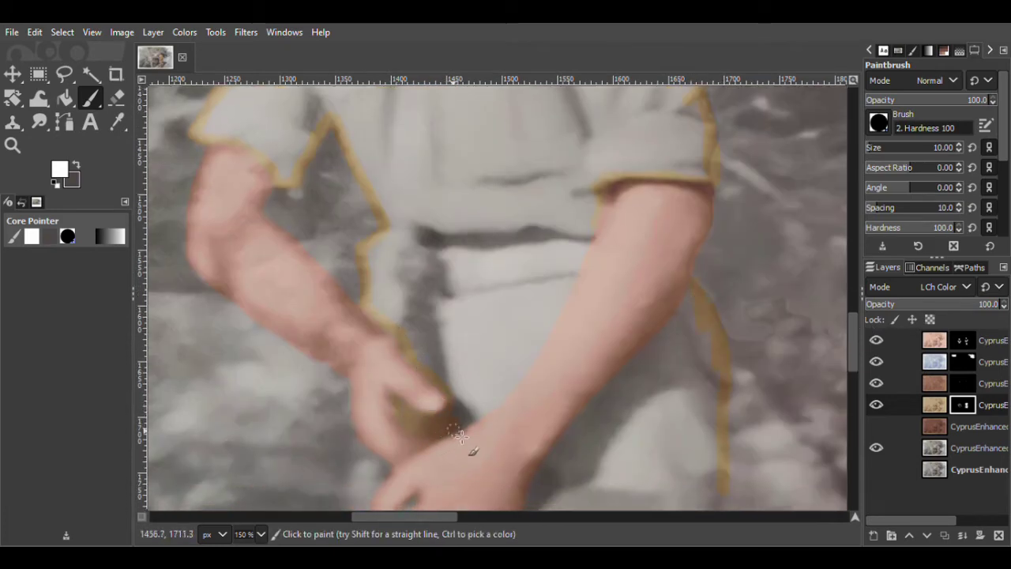
Outline the gun's horizontal part and the trouser leg's edge below the hands on the mask
{"action": "left_click_drag", "start_coordinate": [854, 332], "coordinate": [859, 360]}
{"action": "left_click", "coordinate": [13, 145]}
{"action": "left_click", "coordinate": [905, 121]}
{"action": "left_click", "coordinate": [683, 339]}
{"action": "left_click", "coordinate": [683, 339]}
{"action": "left_click", "coordinate": [683, 340]}
{"action": "left_click", "coordinate": [683, 340]}
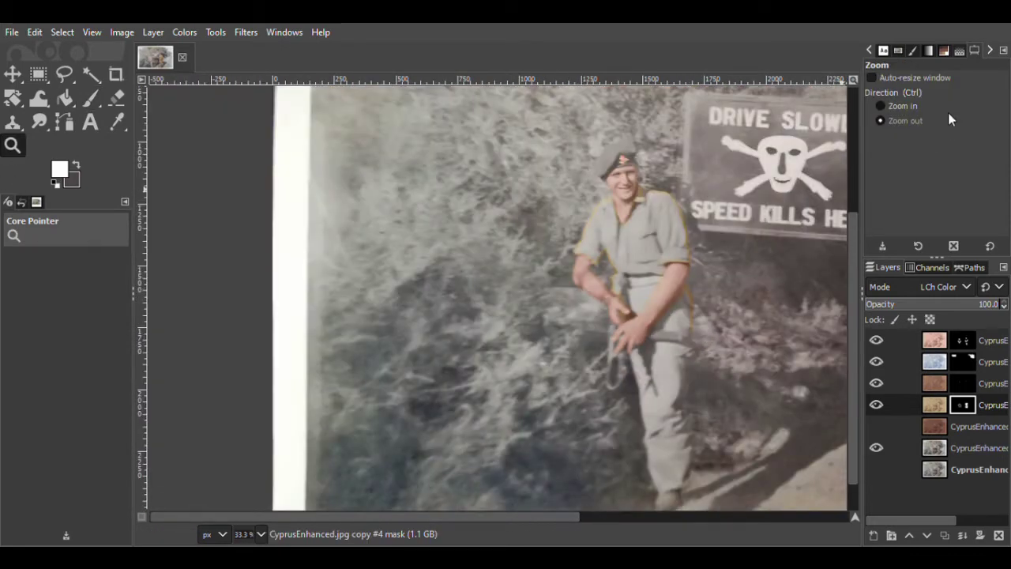
{"action": "left_click", "coordinate": [901, 106]}
{"action": "left_click", "coordinate": [703, 342]}
{"action": "left_click", "coordinate": [703, 341]}
{"action": "left_click", "coordinate": [668, 422]}
{"action": "left_click", "coordinate": [668, 422]}
{"action": "left_click_drag", "start_coordinate": [852, 382], "coordinate": [853, 377]}
{"action": "left_click", "coordinate": [91, 98]}
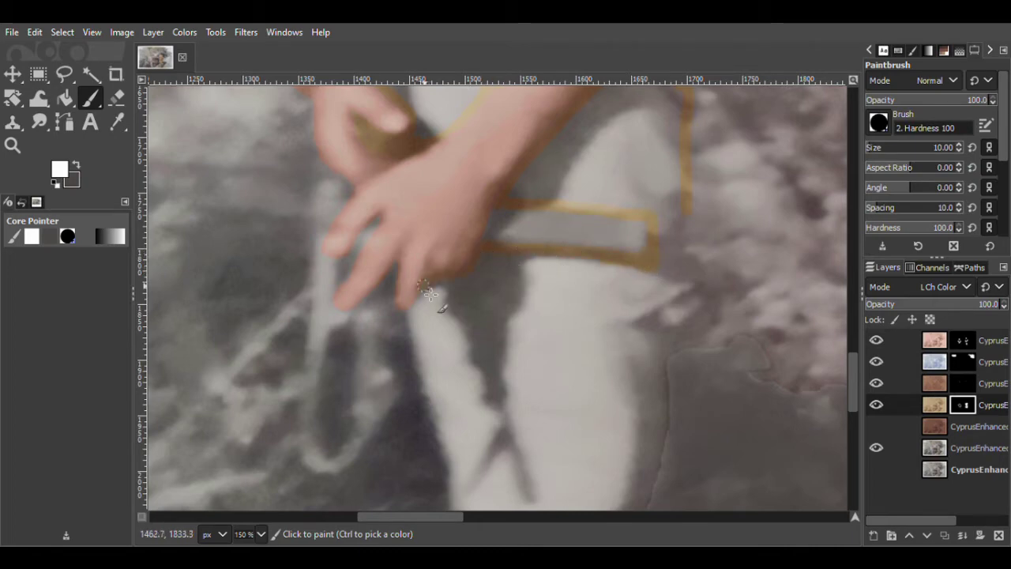
{"action": "left_click_drag", "start_coordinate": [426, 390], "coordinate": [451, 481]}
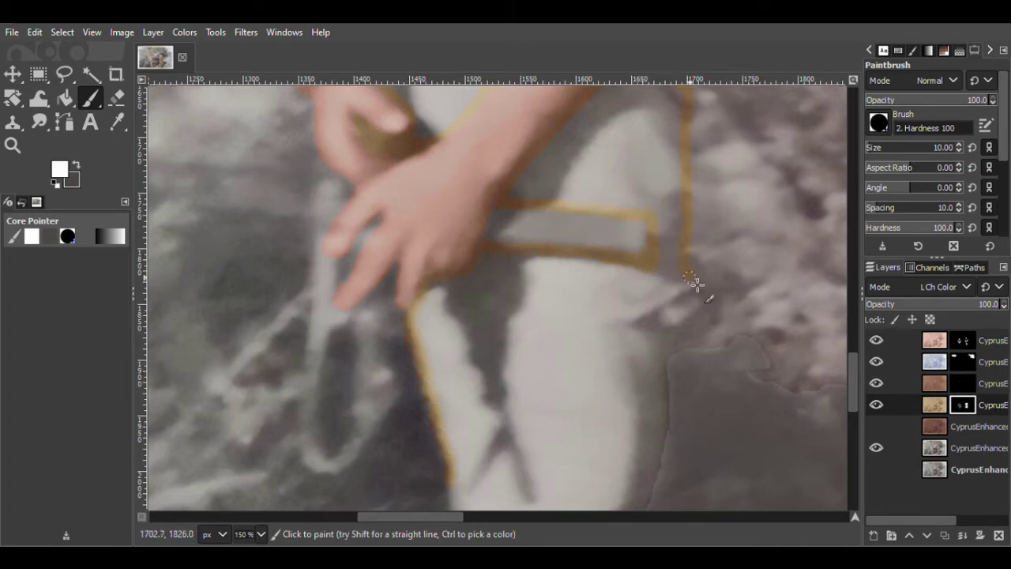
Extend the outlines down both outer edges of the long trousers to around the knees on the mask
{"action": "left_click", "coordinate": [12, 145]}
{"action": "left_click", "coordinate": [902, 119]}
{"action": "left_click", "coordinate": [738, 303]}
{"action": "left_click", "coordinate": [902, 106]}
{"action": "left_click", "coordinate": [737, 346]}
{"action": "left_click", "coordinate": [738, 346]}
{"action": "left_click", "coordinate": [91, 98]}
{"action": "left_click_drag", "start_coordinate": [447, 227], "coordinate": [457, 292]}
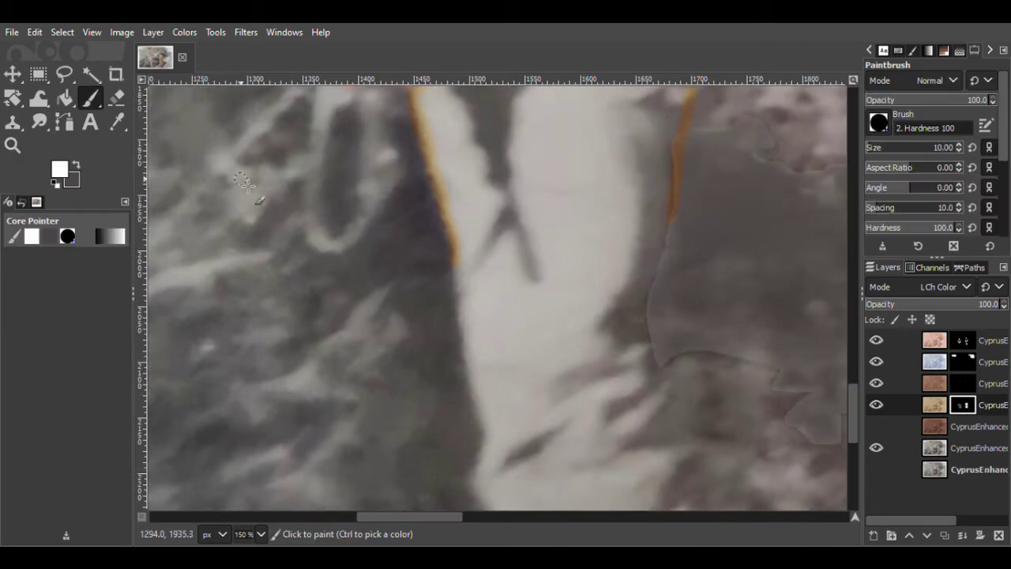
{"action": "left_click_drag", "start_coordinate": [480, 462], "coordinate": [476, 490]}
{"action": "left_click_drag", "start_coordinate": [681, 212], "coordinate": [677, 248]}
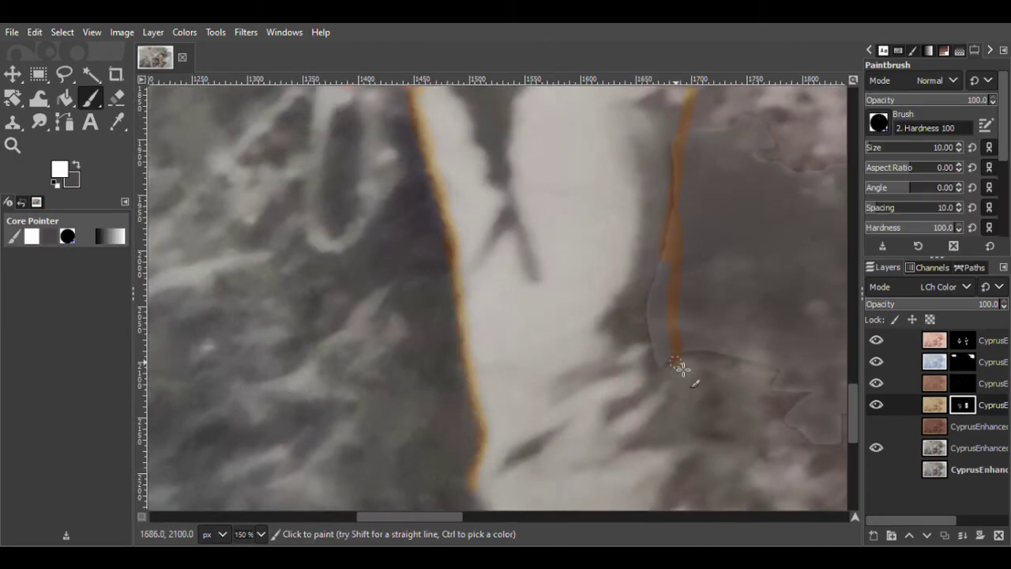
Outline the lower trouser legs on the mask and close the line around the hem above the boots
{"action": "key", "text": "z"}
{"action": "scroll", "coordinate": [795, 286], "scroll_direction": "down", "scroll_amount": 4}
{"action": "scroll", "coordinate": [569, 248], "scroll_direction": "up", "scroll_amount": 4}
{"action": "key", "text": "p"}
{"action": "left_click_drag", "start_coordinate": [646, 374], "coordinate": [631, 506]}
{"action": "left_click_drag", "start_coordinate": [427, 315], "coordinate": [466, 507]}
{"action": "left_click_drag", "start_coordinate": [853, 430], "coordinate": [854, 462]}
{"action": "left_click_drag", "start_coordinate": [630, 273], "coordinate": [621, 314]}
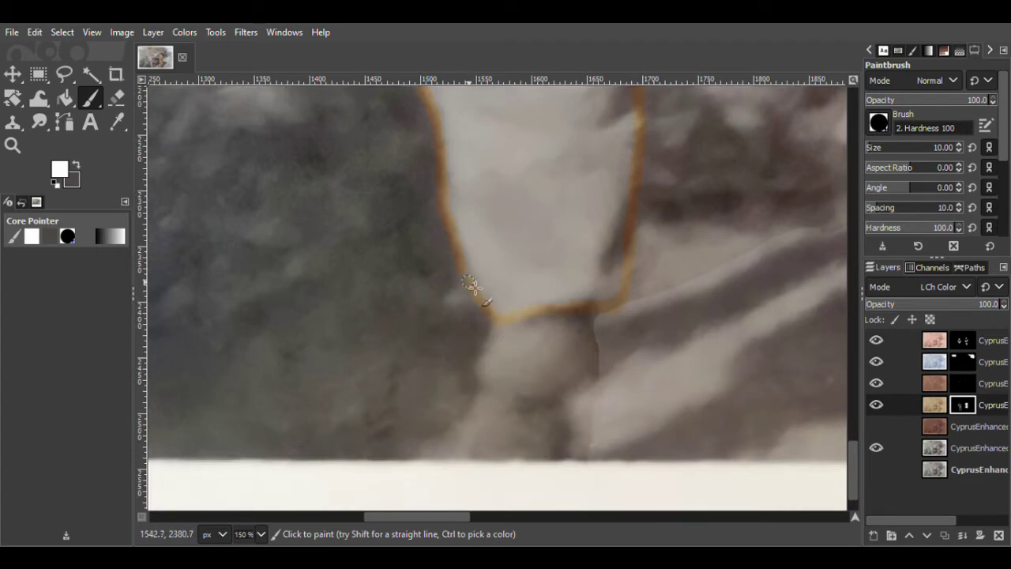
Fill the trousered soldier's outlined uniform with white on the mask and save the image
{"action": "key", "text": "z"}
{"action": "scroll", "coordinate": [474, 304], "scroll_direction": "down", "scroll_amount": 4}
{"action": "key", "text": "shift+b"}
{"action": "left_click", "coordinate": [428, 319]}
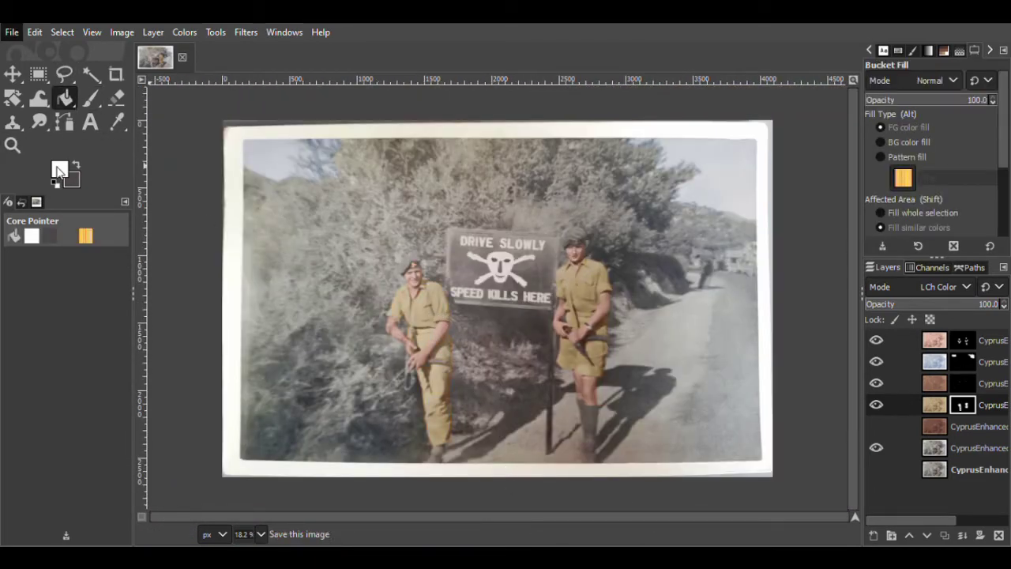
Hide the grayscale base layer and make the khaki uniform layer's mask active for painting at the trousered soldier's shirt
{"action": "left_click", "coordinate": [11, 147]}
{"action": "left_click", "coordinate": [902, 105]}
{"action": "left_click", "coordinate": [427, 304]}
{"action": "left_click", "coordinate": [427, 304]}
{"action": "left_click", "coordinate": [427, 304]}
{"action": "double_click", "coordinate": [337, 306]}
{"action": "double_click", "coordinate": [337, 306]}
{"action": "left_click", "coordinate": [935, 447]}
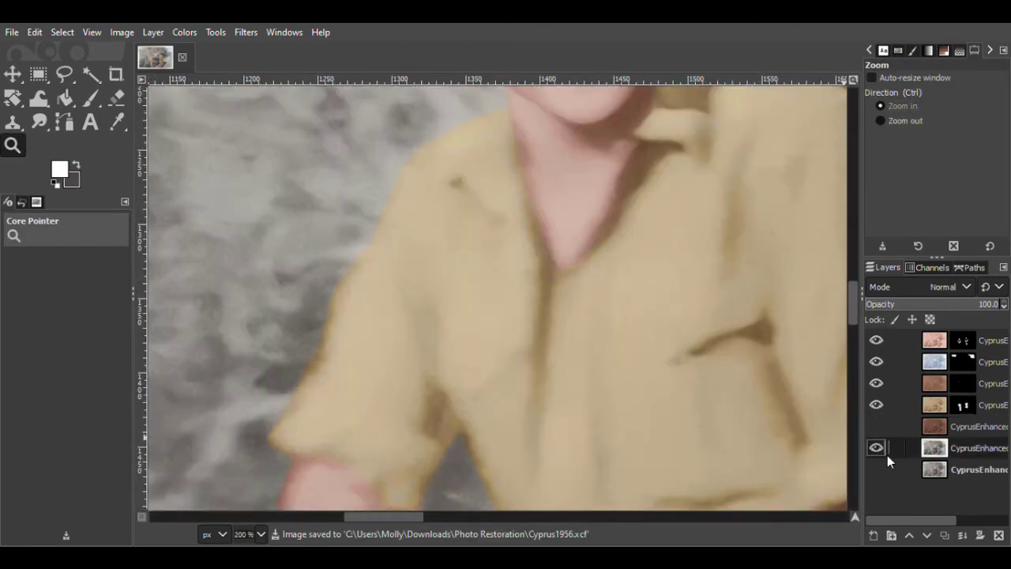
{"action": "left_click", "coordinate": [876, 448]}
{"action": "left_click", "coordinate": [962, 404]}
{"action": "key", "text": "p"}
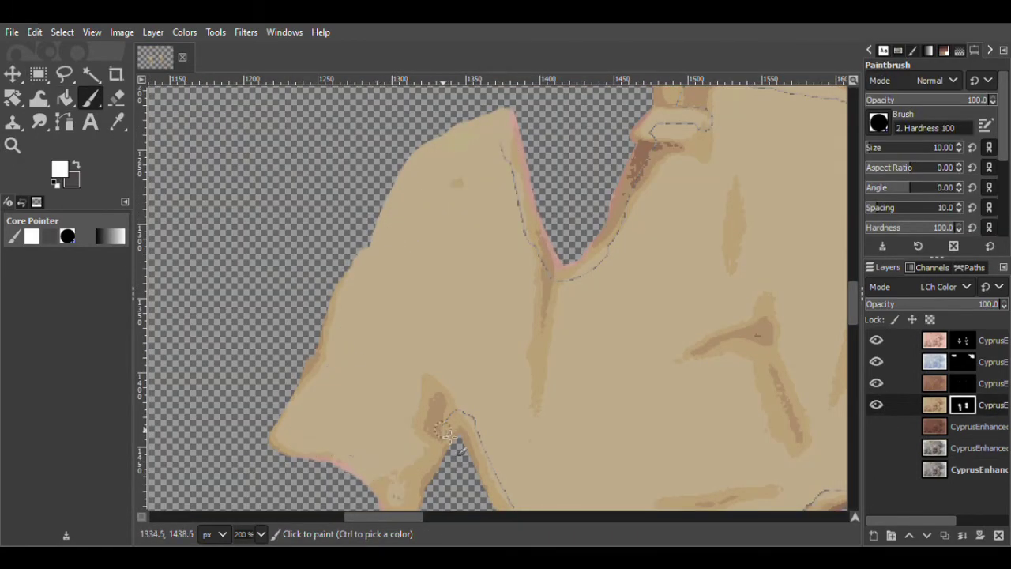
Paint white over the unfilled gaps along the shirt's underarm, neckline and collar on the mask
{"action": "left_click_drag", "start_coordinate": [484, 447], "coordinate": [511, 506]}
{"action": "left_click_drag", "start_coordinate": [501, 142], "coordinate": [508, 169]}
{"action": "left_click_drag", "start_coordinate": [654, 132], "coordinate": [685, 118]}
{"action": "left_click_drag", "start_coordinate": [360, 517], "coordinate": [386, 517]}
{"action": "scroll", "coordinate": [442, 316], "scroll_direction": "up", "scroll_amount": 2}
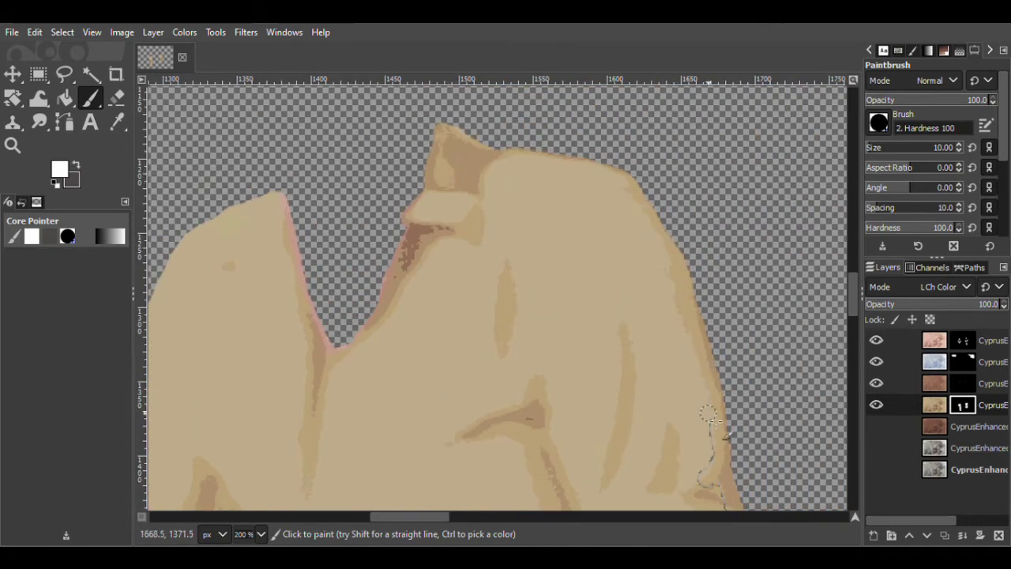
Paint over the unfilled gaps around the sign-side sleeve, the hip and the gun on the uniform mask
{"action": "scroll", "coordinate": [705, 180], "scroll_direction": "down", "scroll_amount": 5}
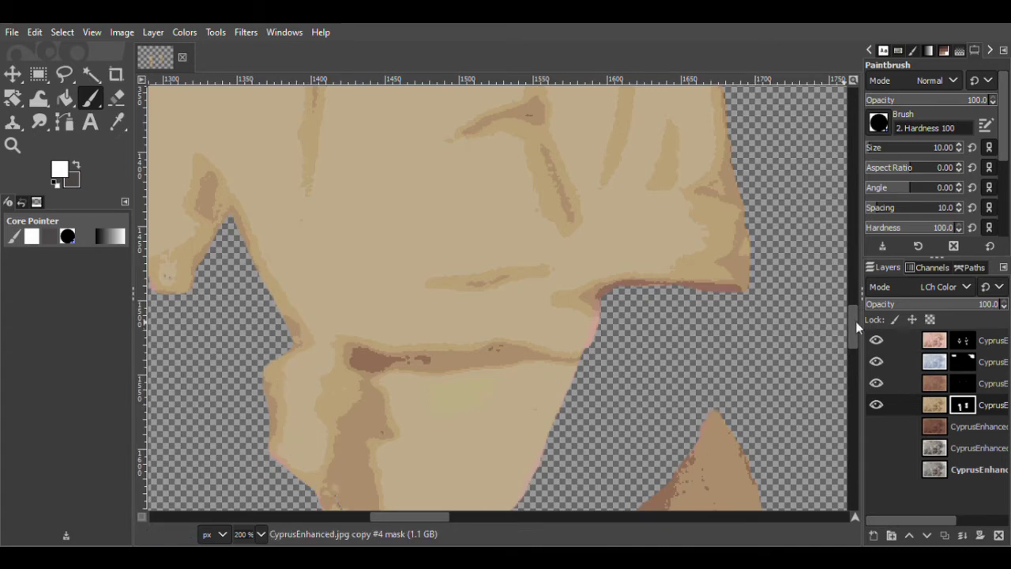
{"action": "scroll", "coordinate": [353, 237], "scroll_direction": "down", "scroll_amount": 5}
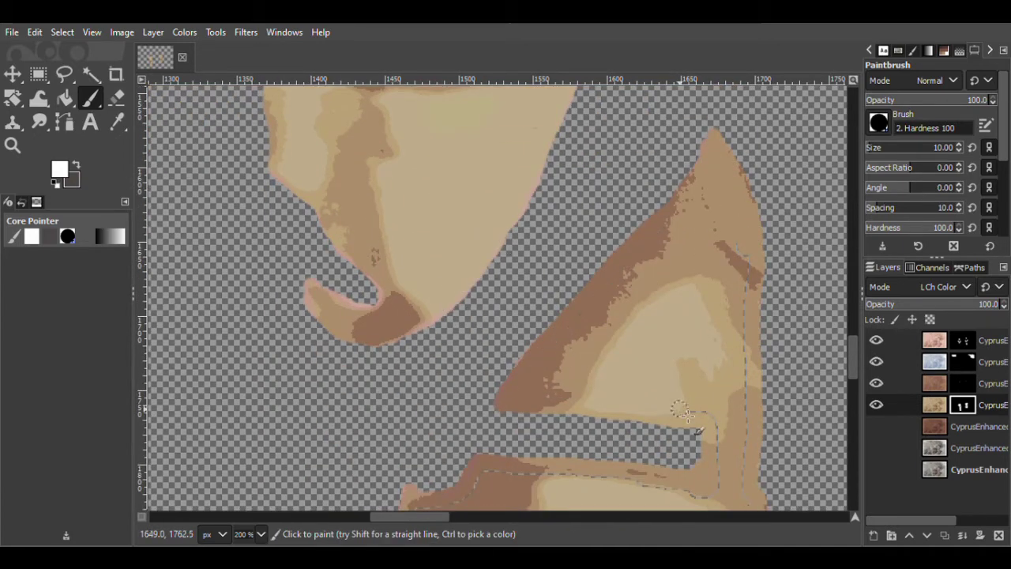
{"action": "scroll", "coordinate": [748, 419], "scroll_direction": "down", "scroll_amount": 7}
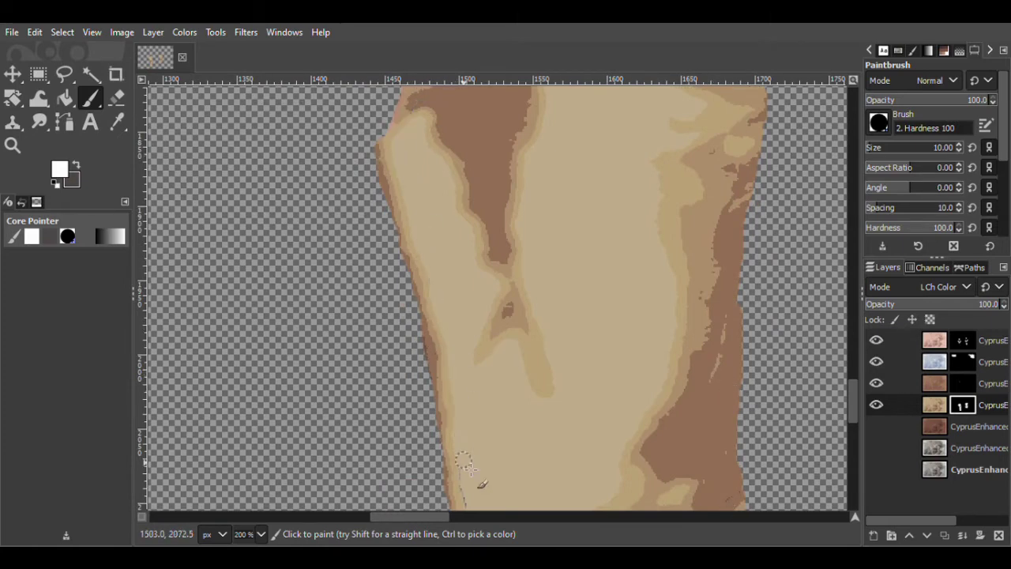
Paint over the unfilled gaps down the long trousers to the hem and show the grayscale base layer again
{"action": "scroll", "coordinate": [466, 462], "scroll_direction": "down", "scroll_amount": 5}
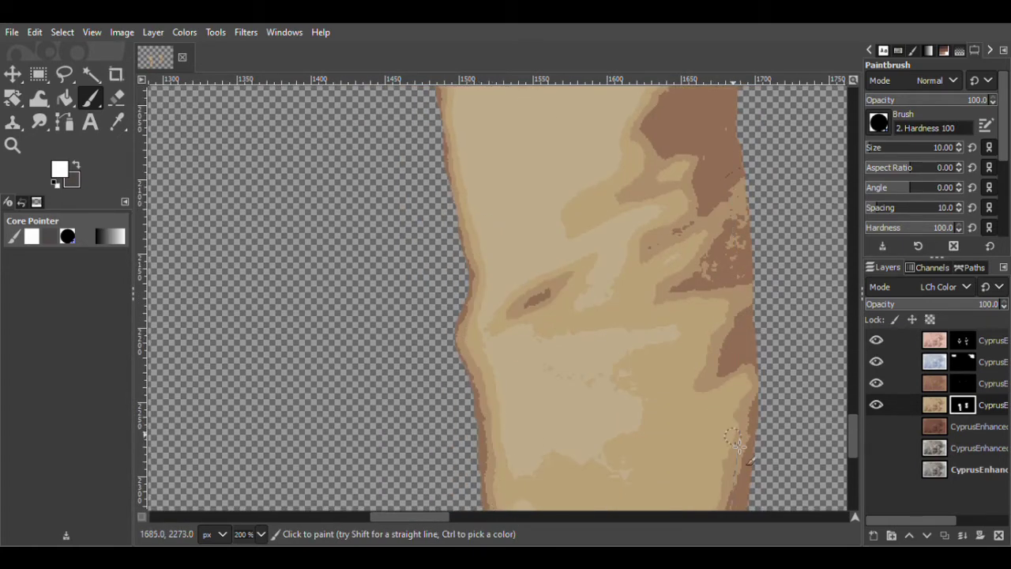
{"action": "scroll", "coordinate": [509, 229], "scroll_direction": "down", "scroll_amount": 4}
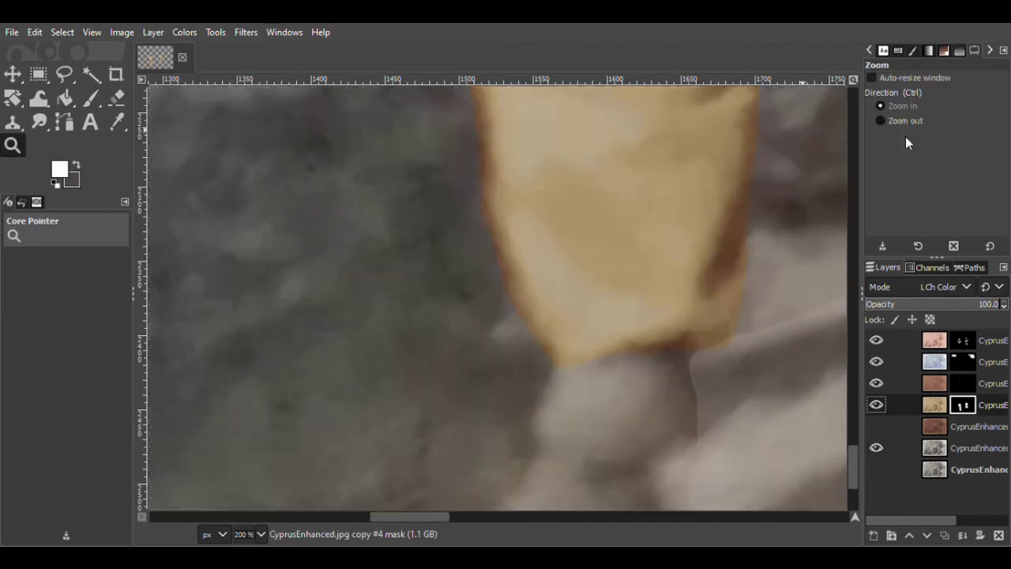
{"action": "scroll", "coordinate": [825, 403], "scroll_direction": "down", "scroll_amount": 7}
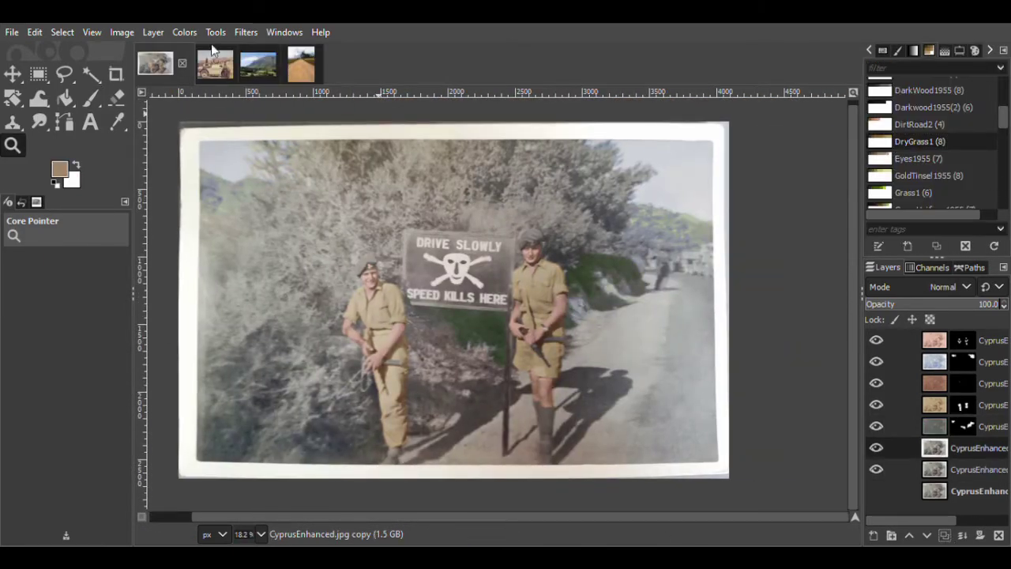
Map the copied grayscale layer to the DryGrass1 palette and set its mode to LCh Color
{"action": "left_click", "coordinate": [185, 32]}
{"action": "left_click", "coordinate": [298, 346]}
{"action": "left_click", "coordinate": [954, 287]}
Add a black layer mask to the dirt-coloured layer and make white the foreground colour
{"action": "left_click", "coordinate": [950, 535]}
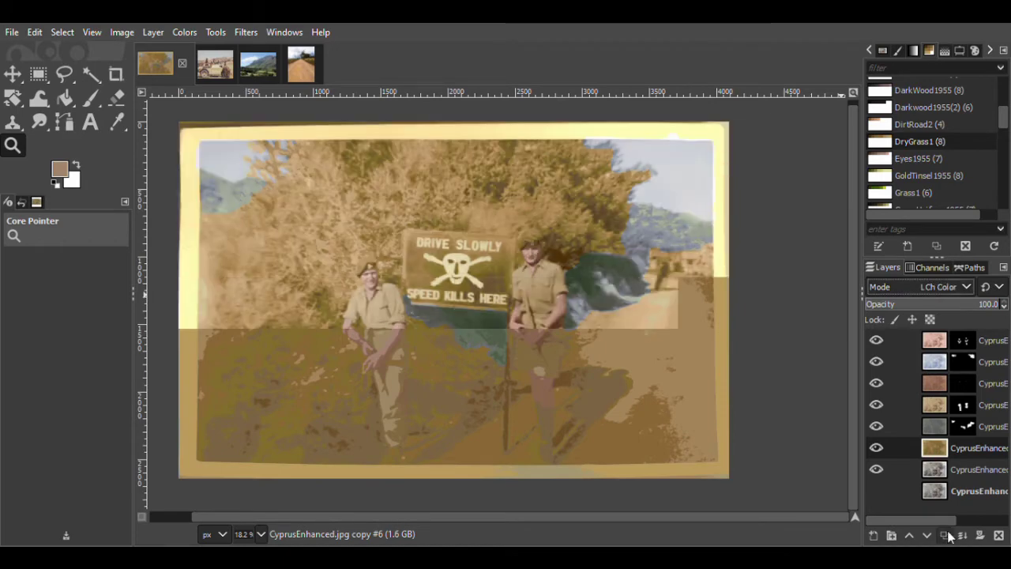
{"action": "key", "text": "p"}
{"action": "key", "text": "x"}
{"action": "left_click", "coordinate": [998, 536]}
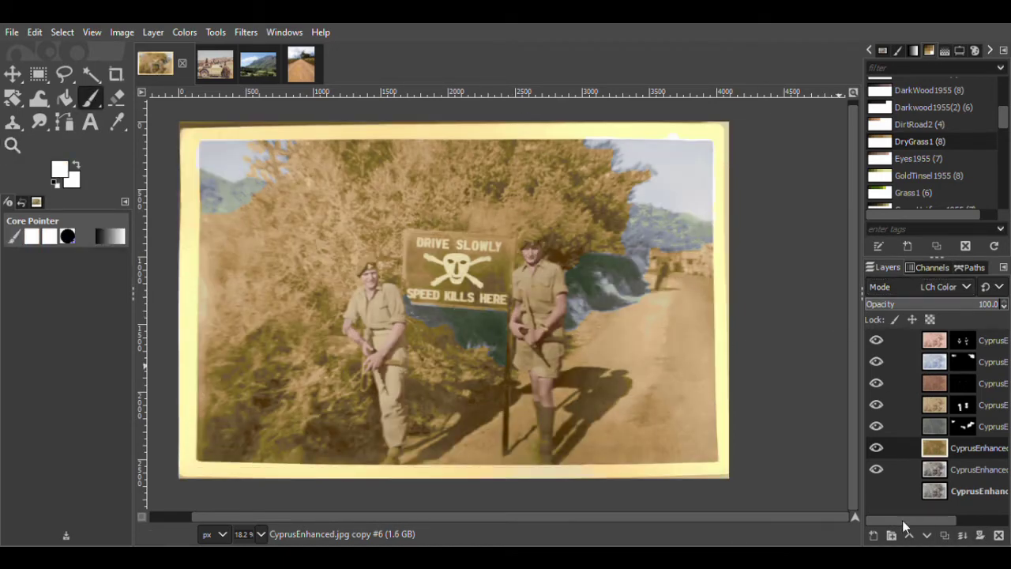
Outline the ground between the two soldiers, leaving out the signpost, and fill it with white on the mask
{"action": "key", "text": "z"}
{"action": "triple_click", "coordinate": [436, 485]}
{"action": "key", "text": "p"}
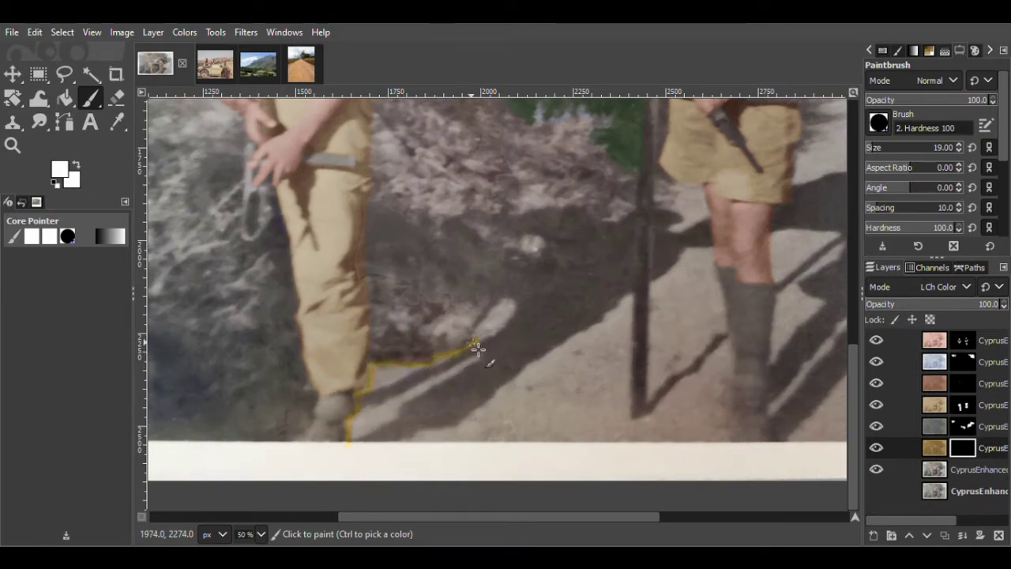
{"action": "left_click_drag", "start_coordinate": [469, 306], "coordinate": [546, 265]}
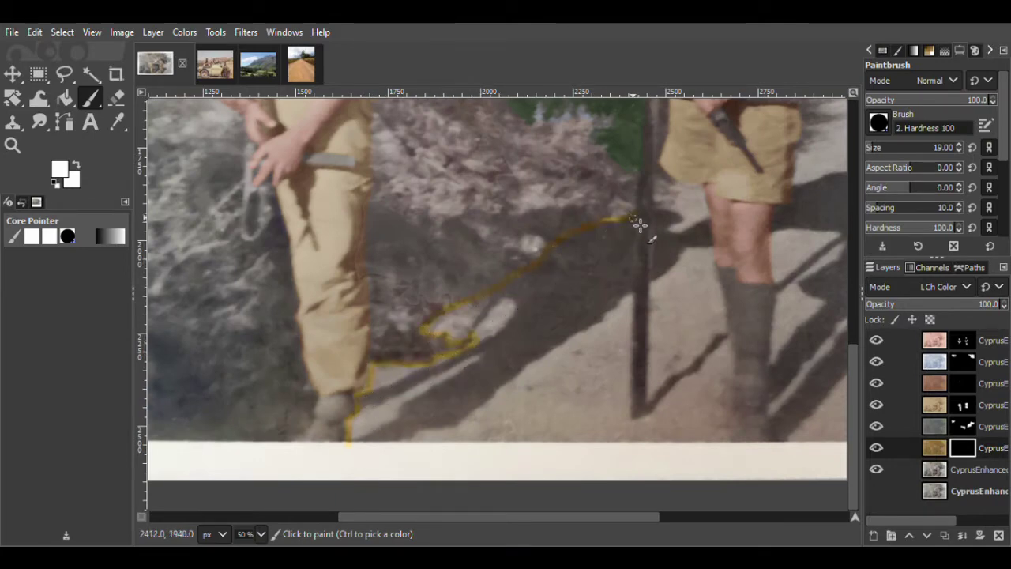
{"action": "left_click_drag", "start_coordinate": [654, 298], "coordinate": [659, 185]}
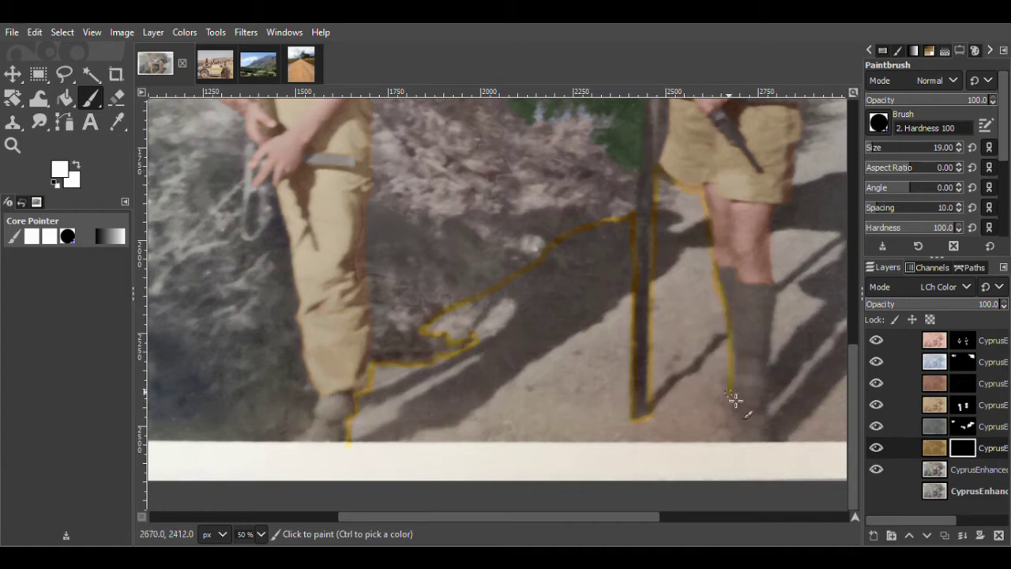
{"action": "key", "text": "shift+b"}
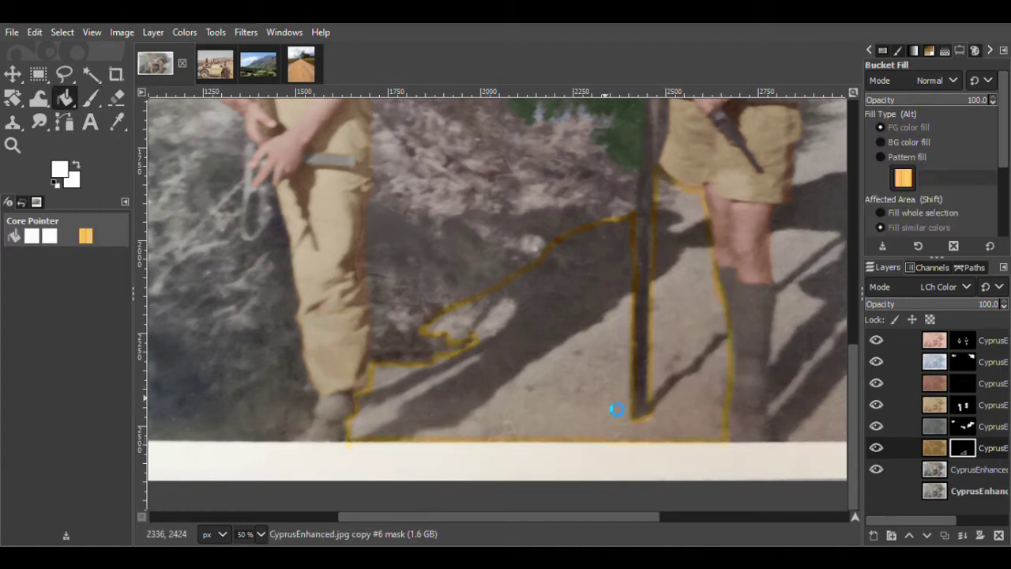
{"action": "left_click", "coordinate": [528, 318]}
Outline the road along the shorts-wearing soldier's outer side, the roadside bank and the road's far end on the mask
{"action": "key", "text": "p"}
{"action": "left_click_drag", "start_coordinate": [460, 517], "coordinate": [651, 527]}
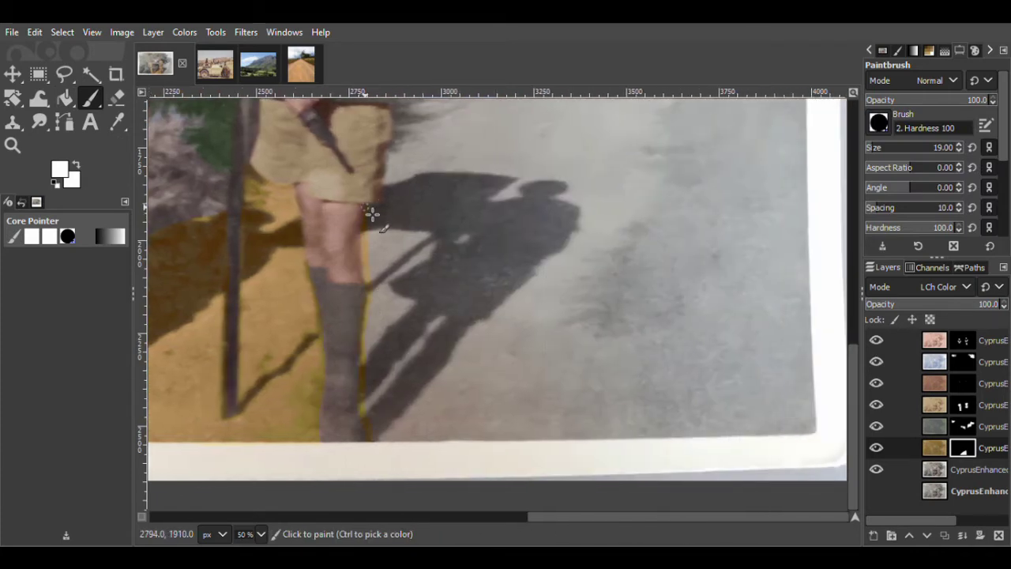
{"action": "scroll", "coordinate": [398, 139], "scroll_direction": "up", "scroll_amount": 5}
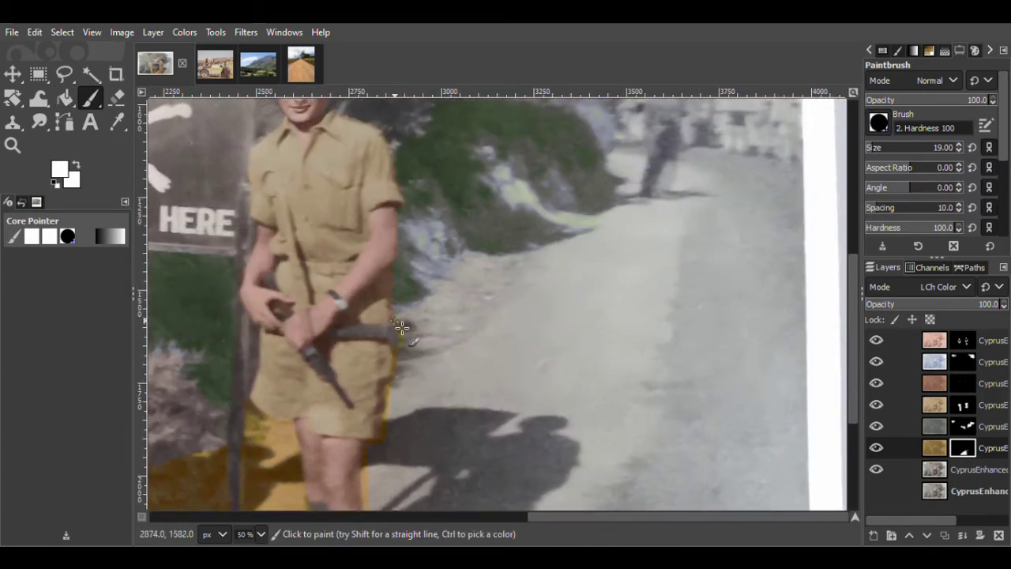
{"action": "mouse_move", "coordinate": [444, 290]}
{"action": "left_mouse_down"}
{"action": "mouse_move", "coordinate": [475, 261]}
{"action": "mouse_move", "coordinate": [513, 263]}
{"action": "left_mouse_up"}
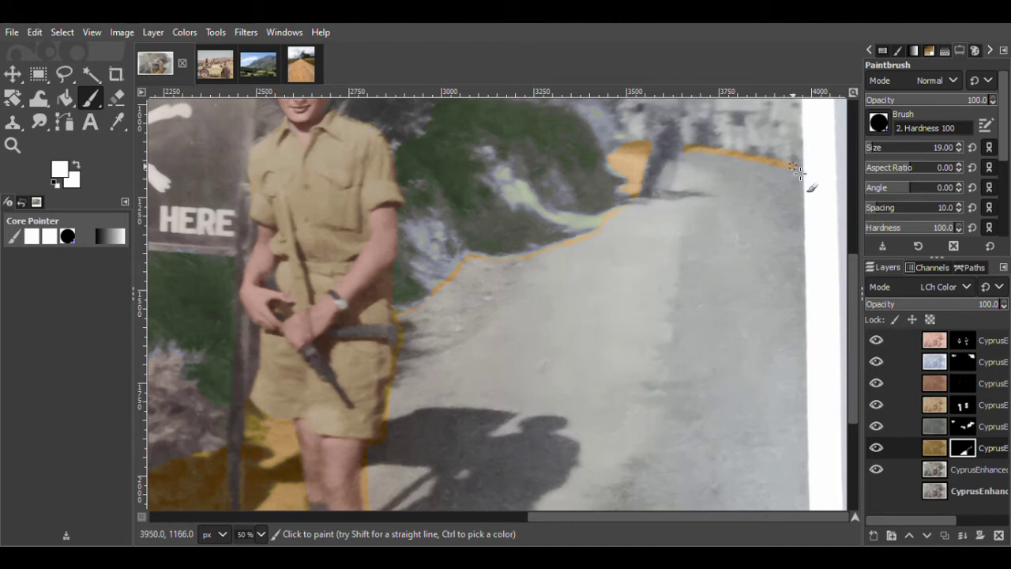
Close the road outline along the photo's side and lower borders and fill it with white on the mask
{"action": "mouse_move", "coordinate": [796, 169]}
{"action": "left_mouse_down"}
{"action": "mouse_move", "coordinate": [759, 164]}
{"action": "mouse_move", "coordinate": [806, 221]}
{"action": "mouse_move", "coordinate": [805, 397]}
{"action": "left_mouse_up"}
{"action": "scroll", "coordinate": [711, 198], "scroll_direction": "down", "scroll_amount": 1}
{"action": "scroll", "coordinate": [813, 371], "scroll_direction": "down", "scroll_amount": 5}
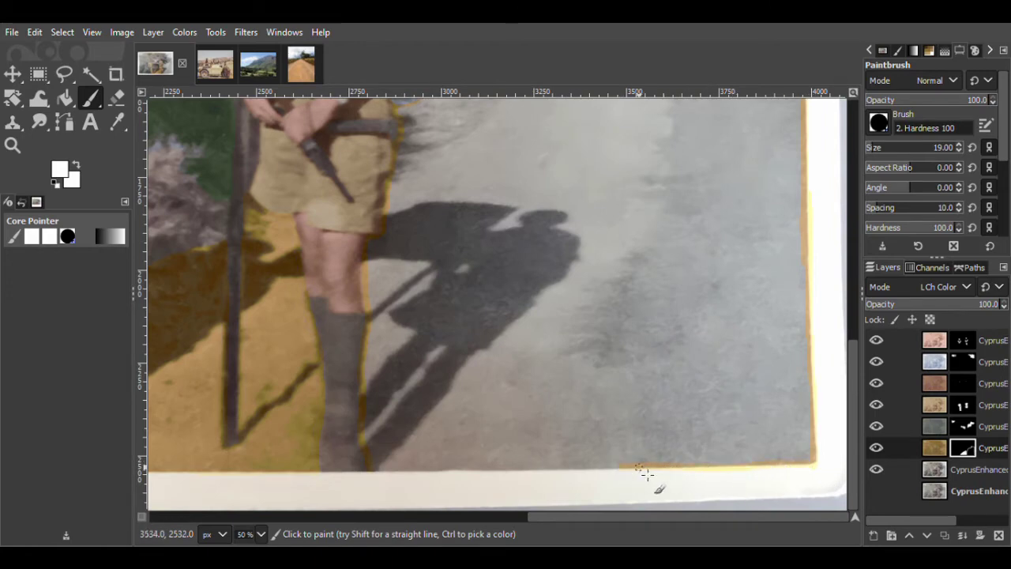
{"action": "key", "text": "shift+b"}
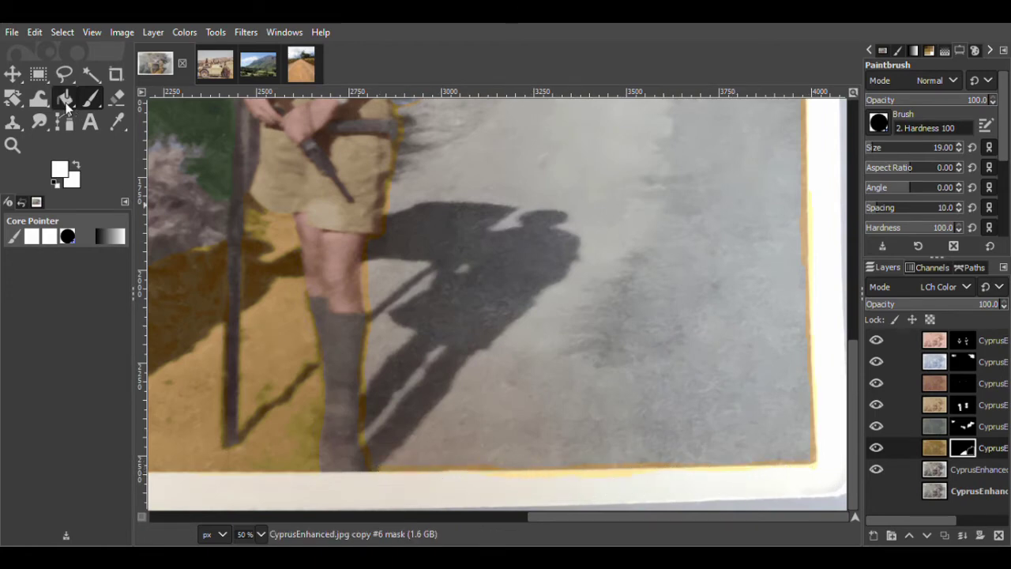
{"action": "left_click_drag", "start_coordinate": [852, 393], "coordinate": [853, 266]}
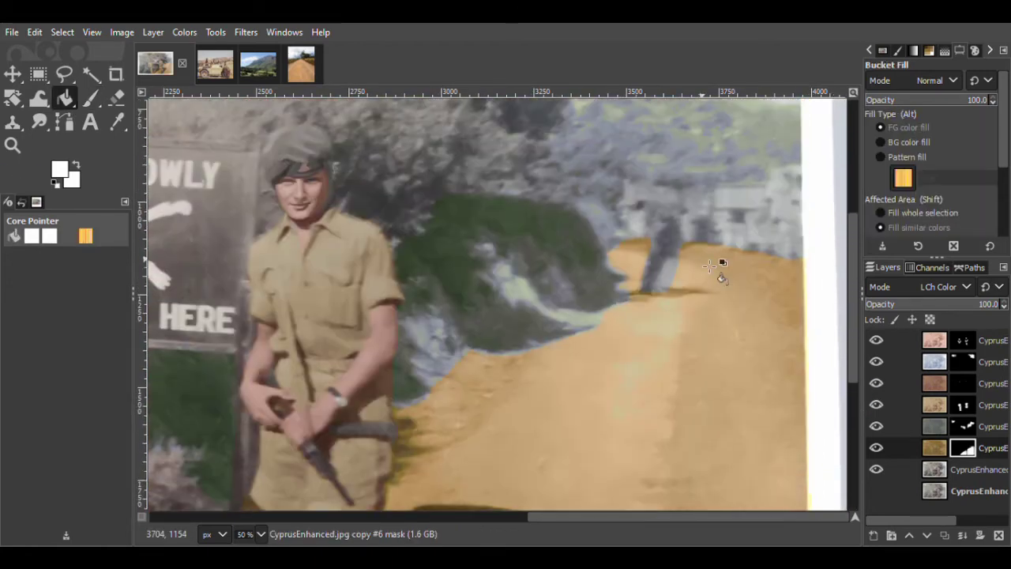
Hide the grayscale base layer and paint over the unfilled gaps at the road's far end
{"action": "key", "text": "p"}
{"action": "left_click", "coordinate": [876, 469]}
{"action": "left_click", "coordinate": [678, 297]}
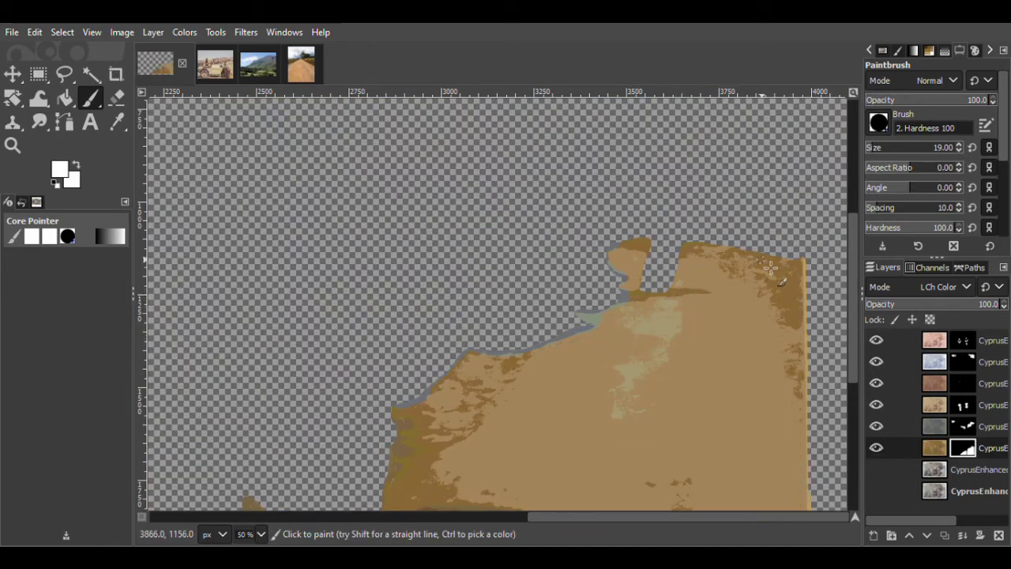
Paint over the unfilled gaps on the road mask beside the shorts-wearing soldier's hip
{"action": "key", "text": "z"}
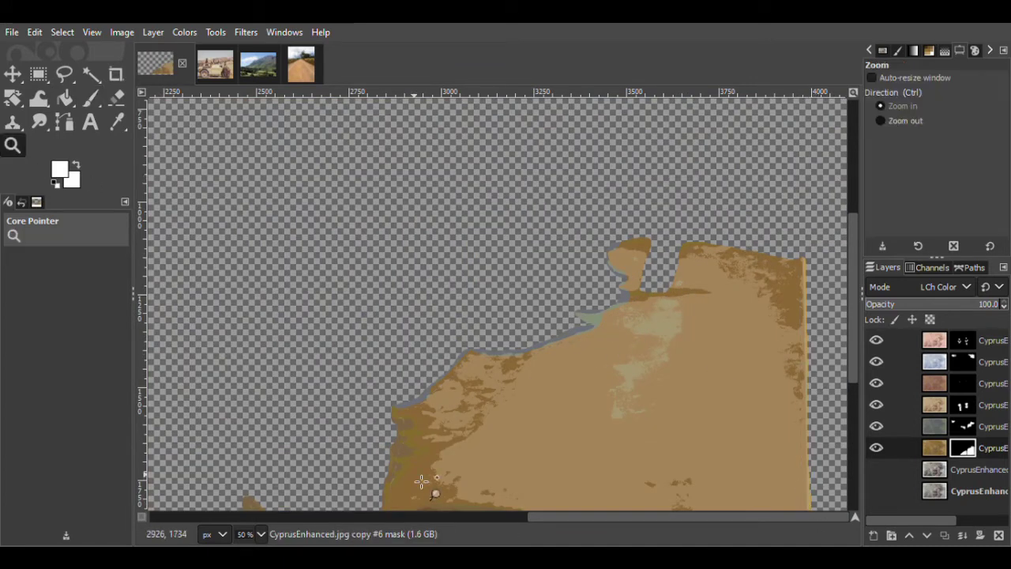
{"action": "left_click", "coordinate": [384, 449]}
{"action": "left_click", "coordinate": [384, 449]}
{"action": "left_click", "coordinate": [384, 449]}
{"action": "key", "text": "p"}
{"action": "left_click", "coordinate": [446, 494]}
Paint over the unfilled gaps along the road's outer side and lower photo border on the mask
{"action": "left_click_drag", "start_coordinate": [622, 518], "coordinate": [763, 517]}
{"action": "mouse_move", "coordinate": [852, 359]}
{"action": "left_mouse_down"}
{"action": "mouse_move", "coordinate": [853, 306]}
{"action": "mouse_move", "coordinate": [852, 388]}
{"action": "left_mouse_up"}
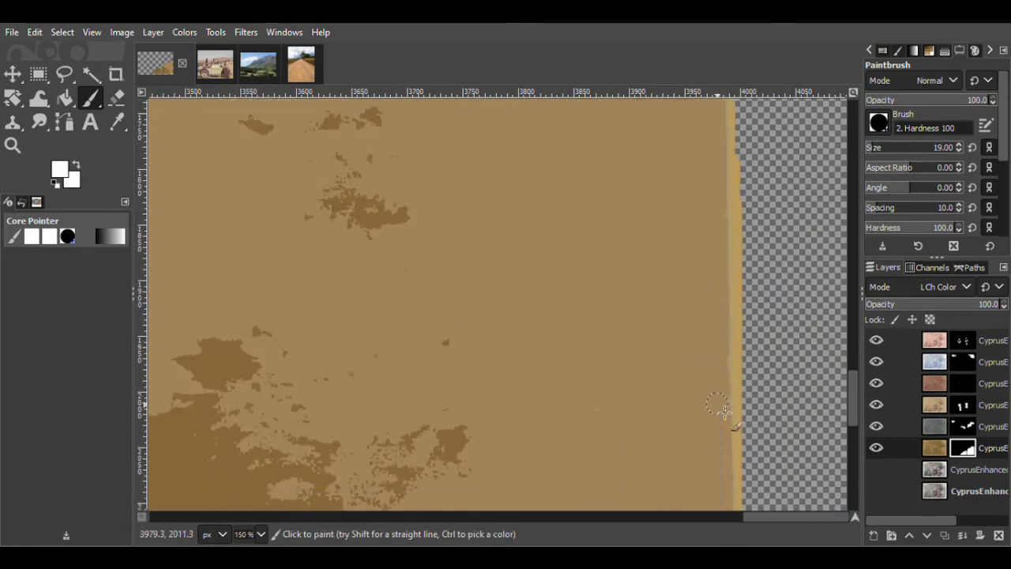
{"action": "scroll", "coordinate": [579, 211], "scroll_direction": "down", "scroll_amount": 5}
{"action": "scroll", "coordinate": [713, 202], "scroll_direction": "down", "scroll_amount": 7}
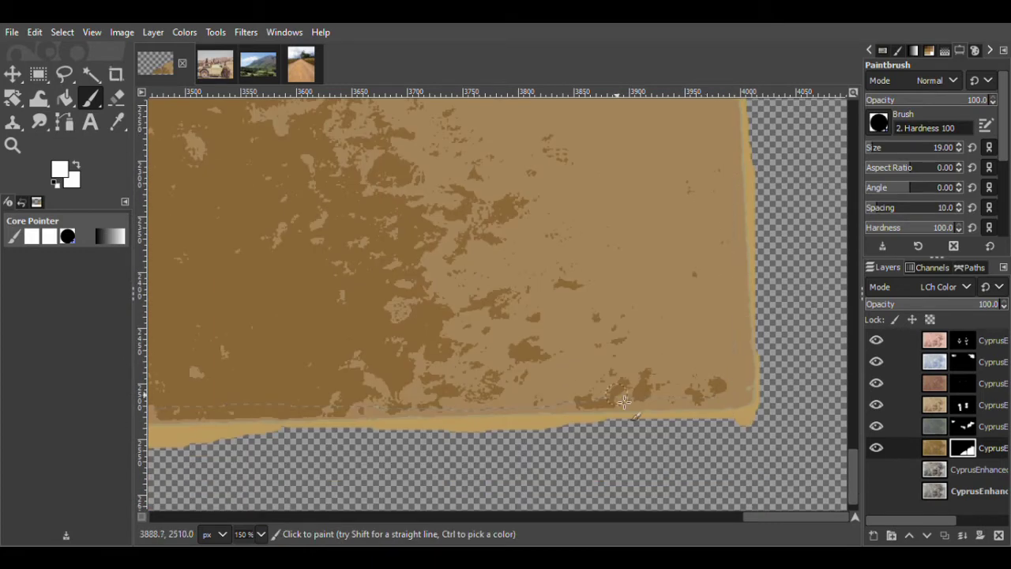
{"action": "left_click_drag", "start_coordinate": [758, 518], "coordinate": [609, 519]}
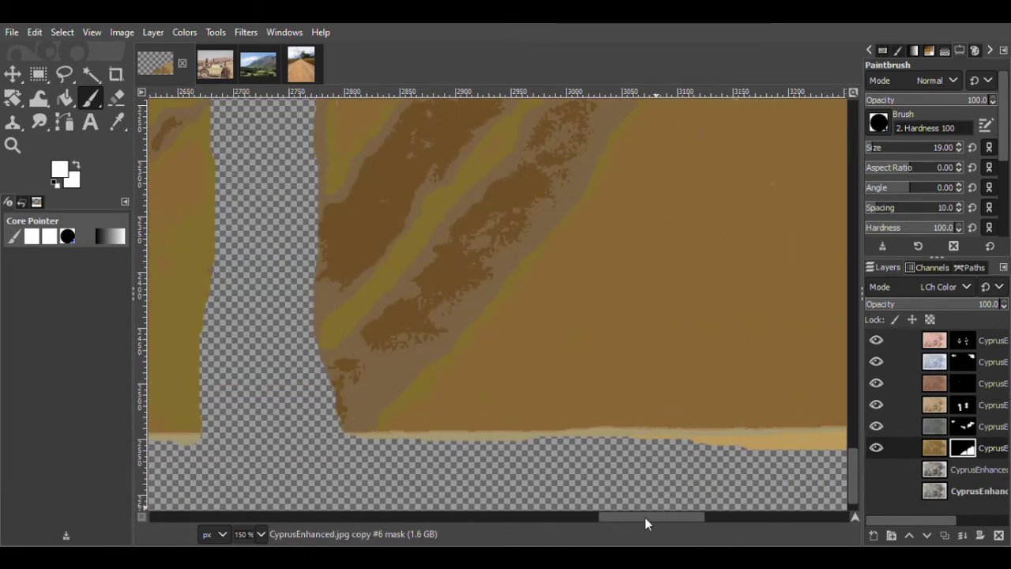
Paint over the unfilled gaps beside the signpost and around the shorts-wearing soldier's legs on the road mask
{"action": "scroll", "coordinate": [644, 517], "scroll_direction": "left", "scroll_amount": 6}
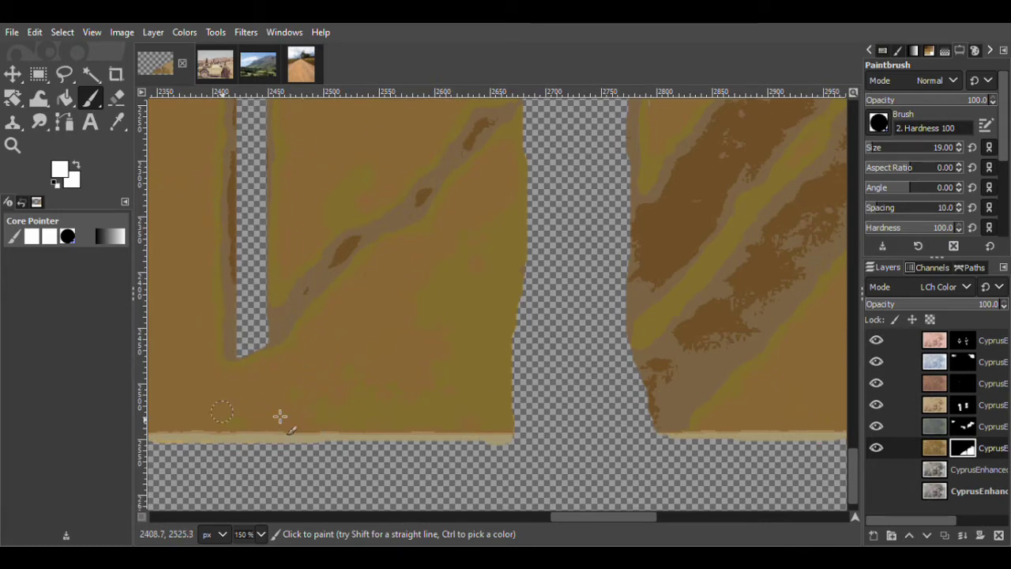
{"action": "scroll", "coordinate": [673, 451], "scroll_direction": "up", "scroll_amount": 7}
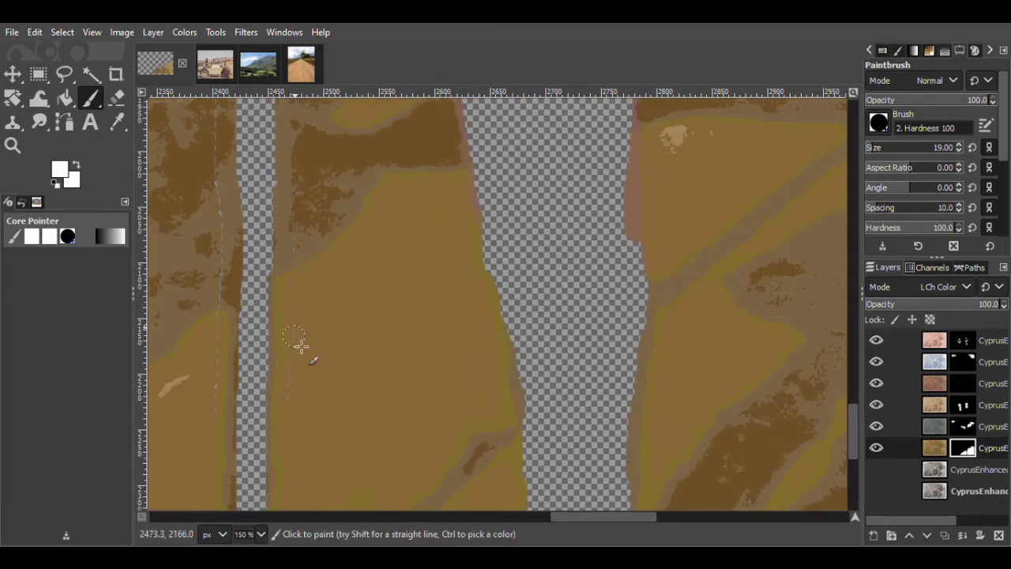
{"action": "scroll", "coordinate": [219, 308], "scroll_direction": "up", "scroll_amount": 5}
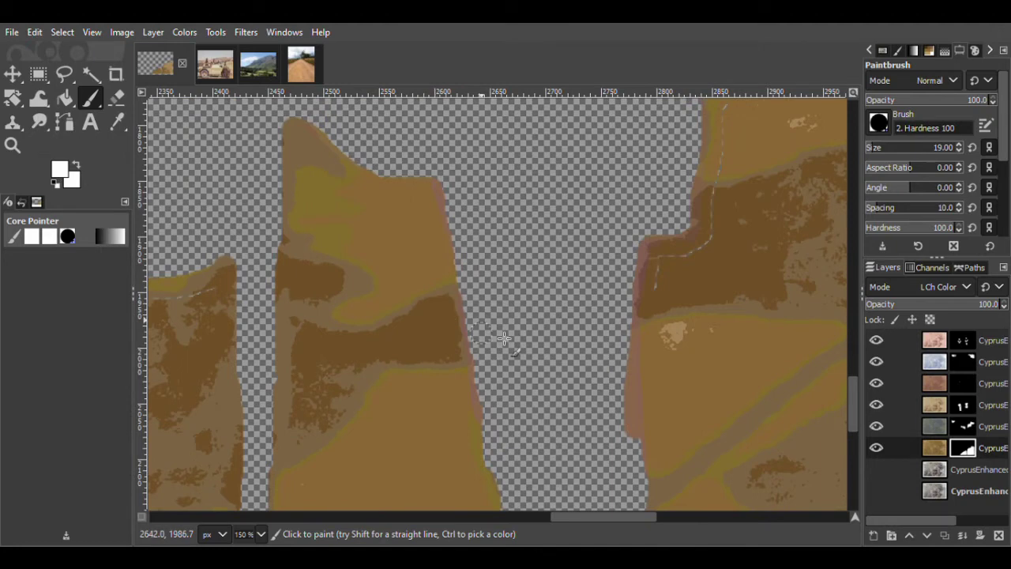
{"action": "scroll", "coordinate": [762, 164], "scroll_direction": "up", "scroll_amount": 2}
Paint over the unfilled gaps along the upper edge of the ground shadow between the soldiers
{"action": "left_click_drag", "start_coordinate": [851, 399], "coordinate": [851, 417]}
{"action": "left_click_drag", "start_coordinate": [572, 518], "coordinate": [522, 518]}
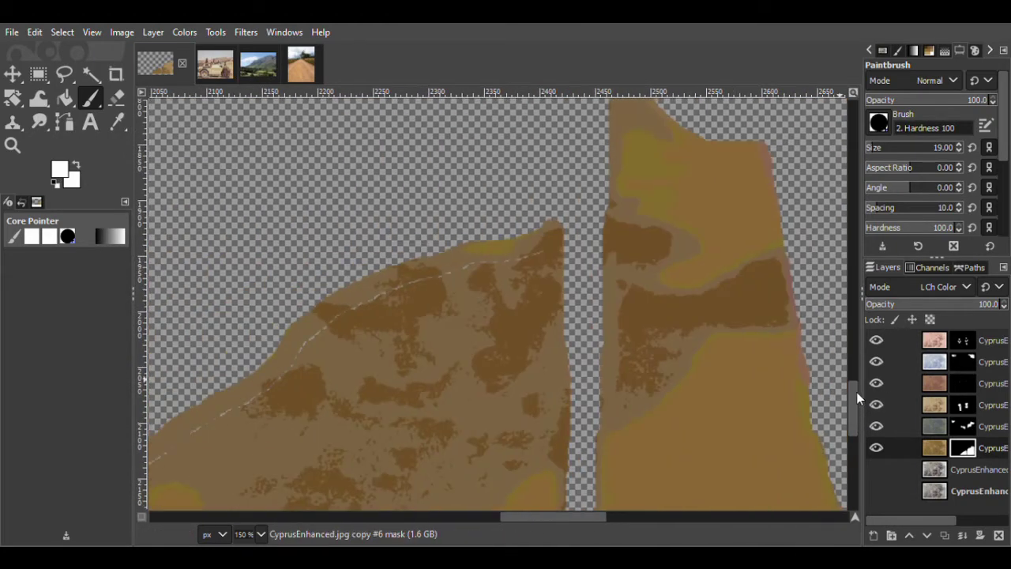
{"action": "left_click_drag", "start_coordinate": [854, 392], "coordinate": [854, 400]}
{"action": "scroll", "coordinate": [751, 463], "scroll_direction": "down", "scroll_amount": 9}
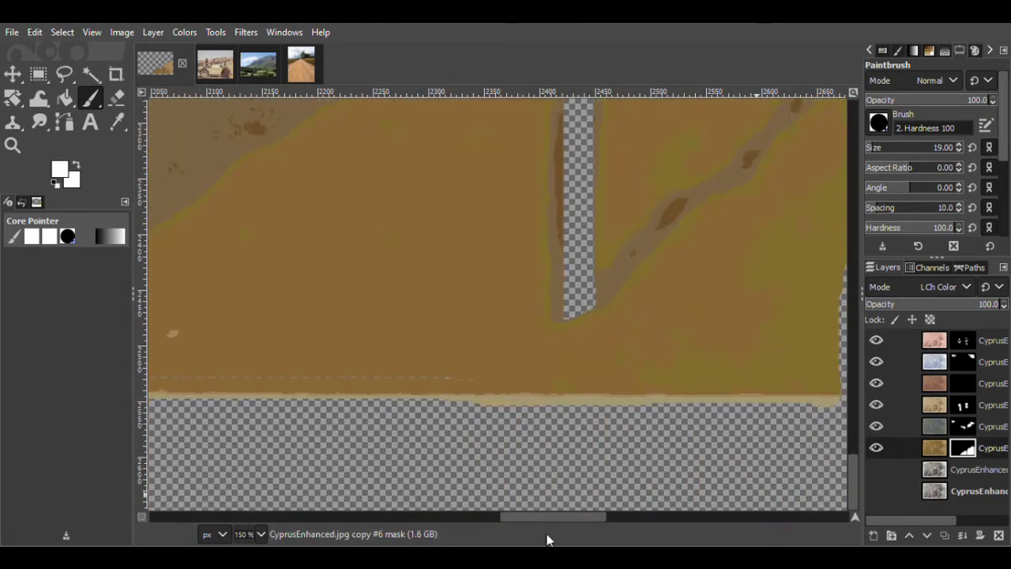
Paint over the remaining gaps along the lower border and around the light ground patch near the trousered soldier's boots
{"action": "scroll", "coordinate": [711, 367], "scroll_direction": "left", "scroll_amount": 4}
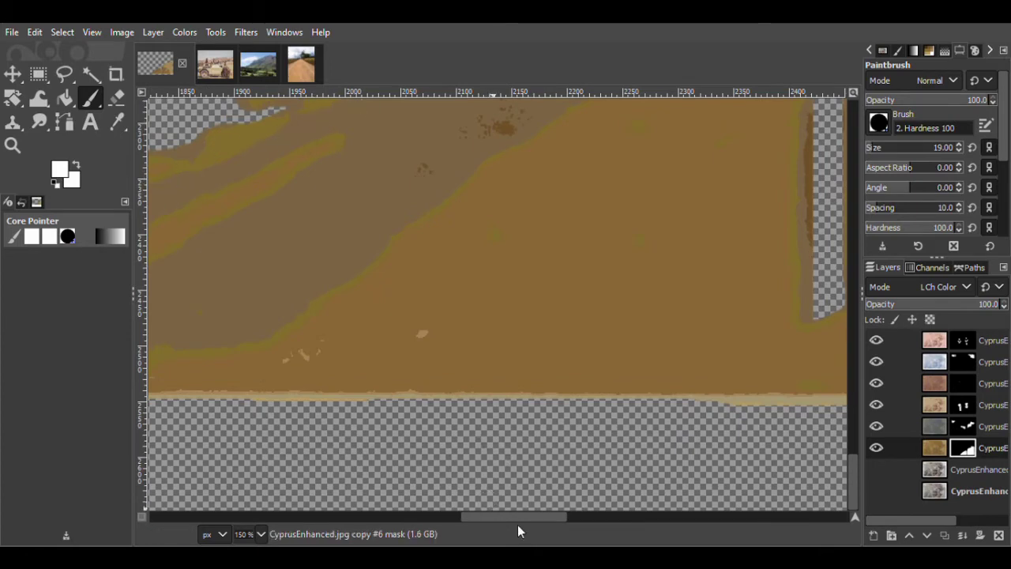
{"action": "scroll", "coordinate": [461, 380], "scroll_direction": "left", "scroll_amount": 6}
{"action": "left_click_drag", "start_coordinate": [854, 469], "coordinate": [854, 431]}
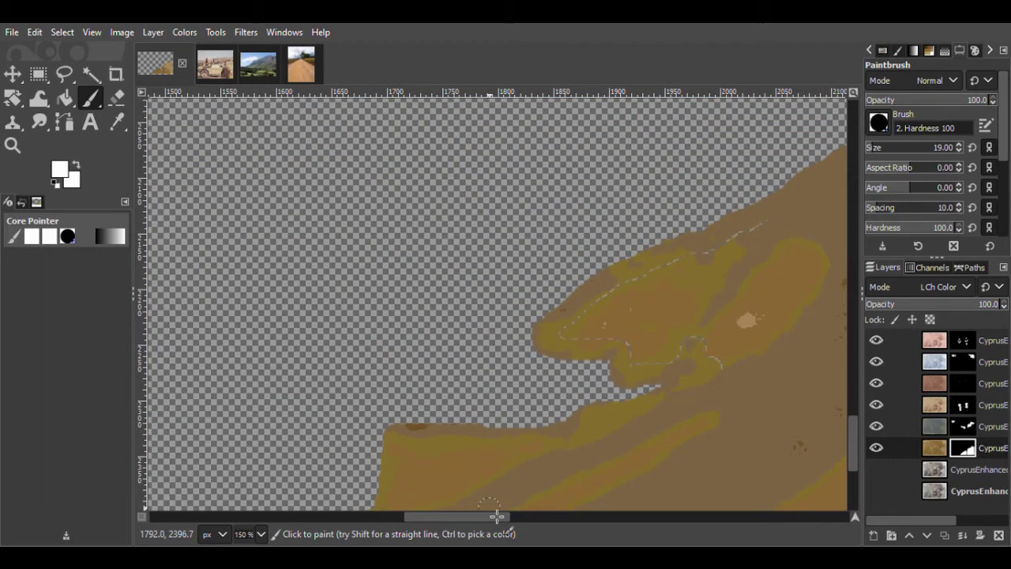
{"action": "left_click_drag", "start_coordinate": [501, 516], "coordinate": [516, 515]}
{"action": "key", "text": "z"}
{"action": "triple_click", "coordinate": [725, 317]}
{"action": "triple_click", "coordinate": [724, 318]}
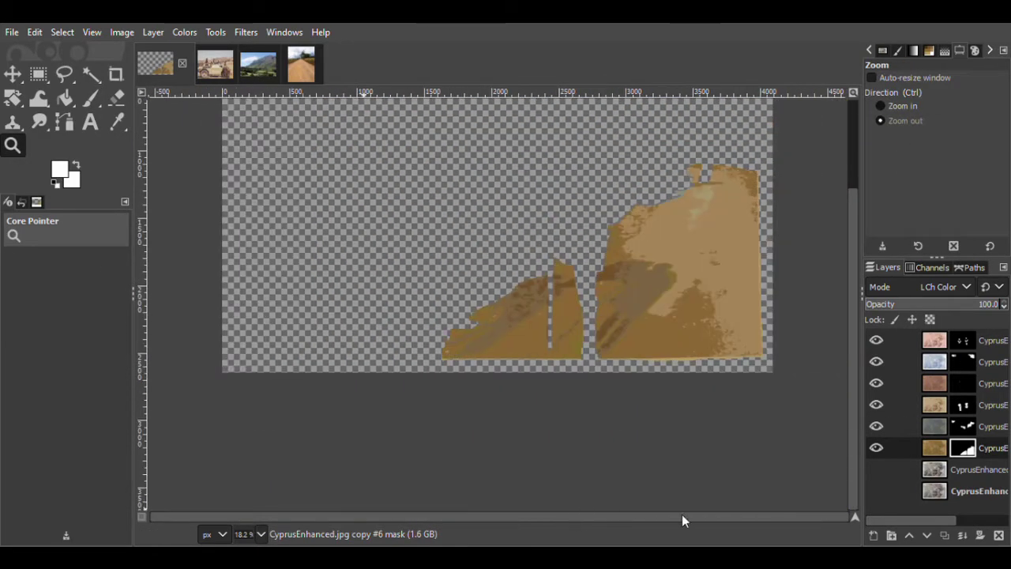
Show the greyscale base layer and trim the road mask's far edge below the distant buildings with black paint
{"action": "left_click", "coordinate": [876, 469]}
{"action": "left_click_drag", "start_coordinate": [855, 319], "coordinate": [851, 222]}
{"action": "scroll", "coordinate": [754, 280], "scroll_direction": "up", "scroll_amount": 6}
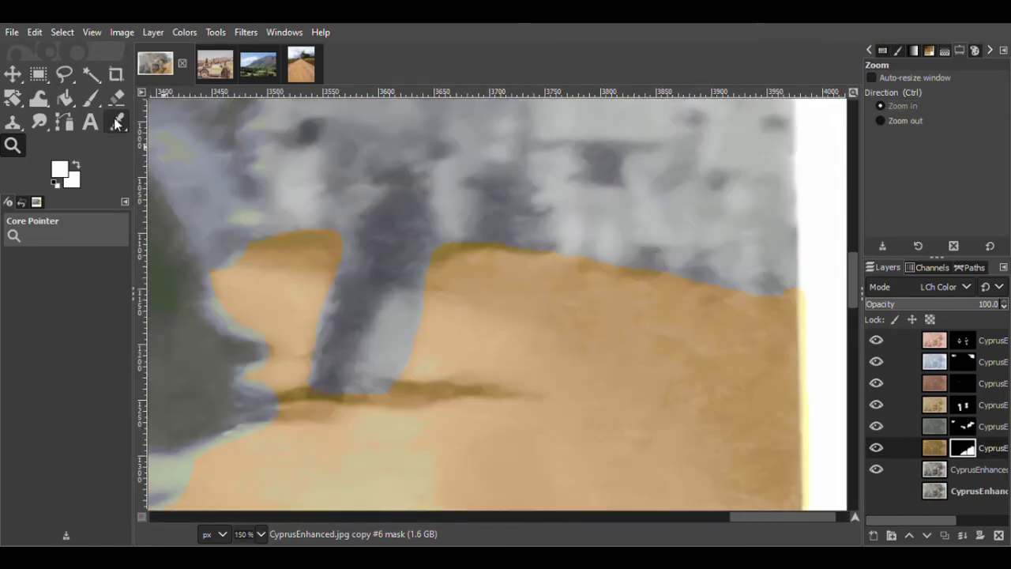
{"action": "key", "text": "p"}
{"action": "key", "text": "d"}
{"action": "left_click_drag", "start_coordinate": [429, 255], "coordinate": [484, 240]}
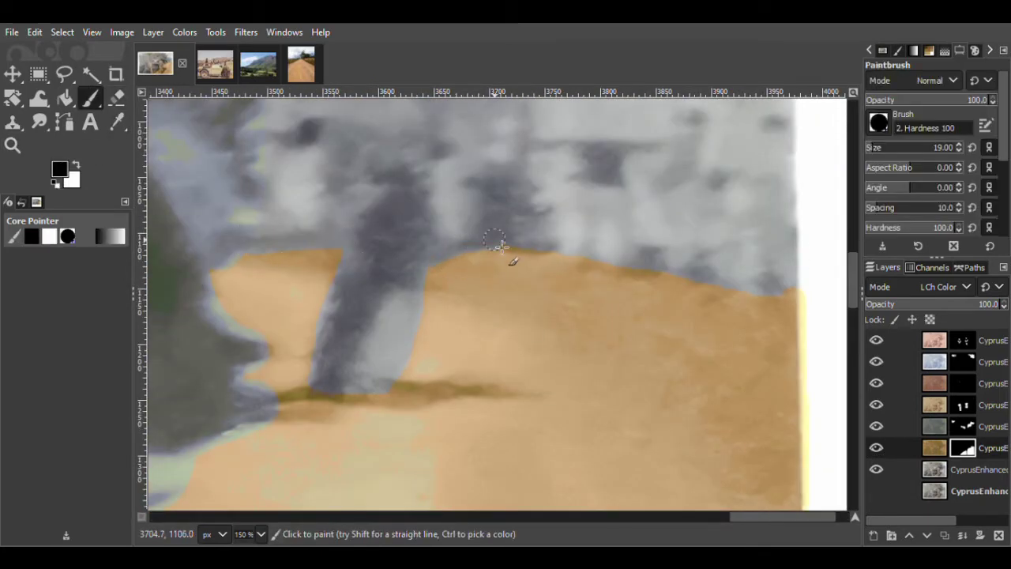
{"action": "key", "text": "z"}
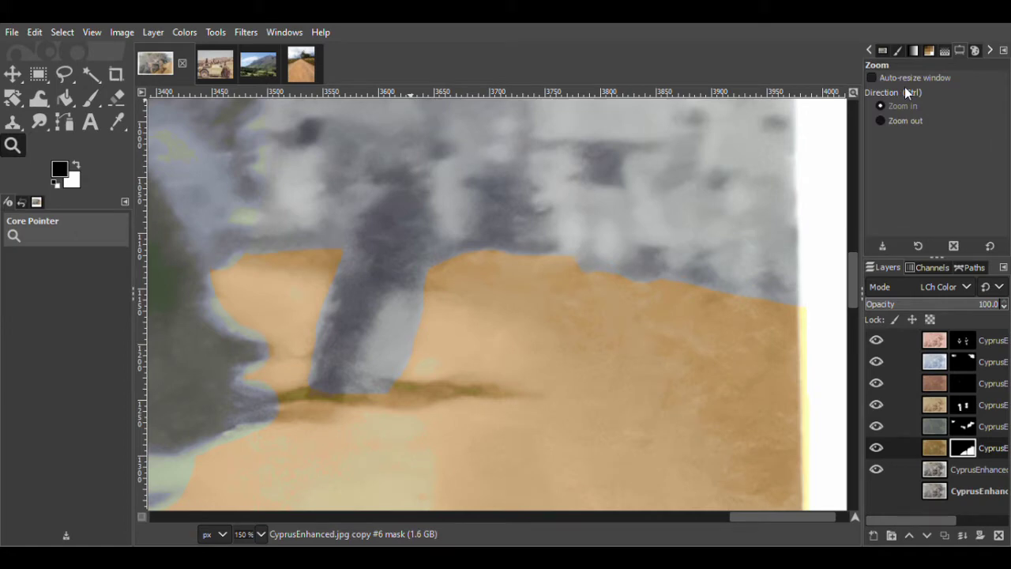
{"action": "scroll", "coordinate": [801, 368], "scroll_direction": "down", "scroll_amount": 6}
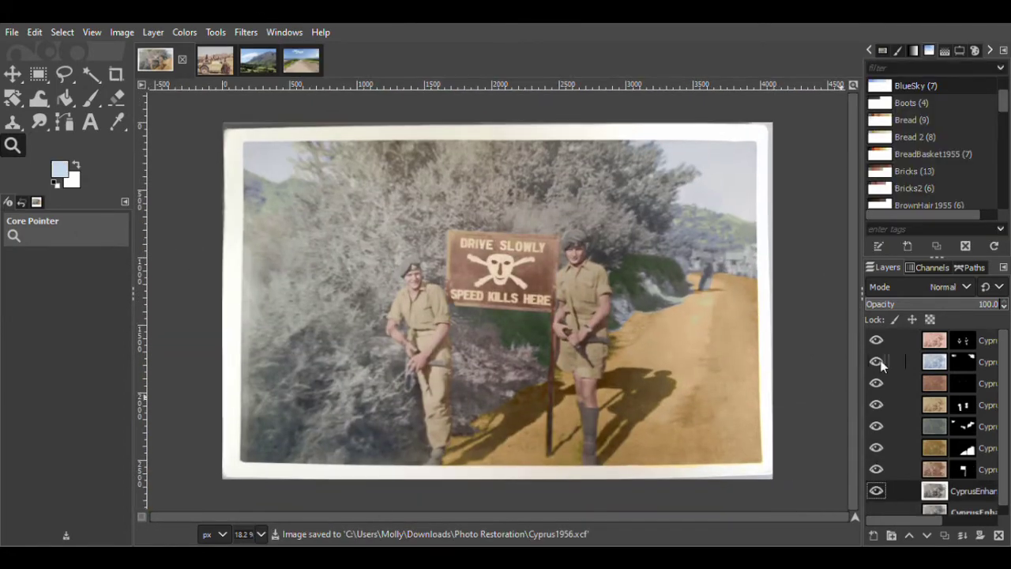
Duplicate the greyscale photo layer and apply a Palette Map with the BlueSky palette
{"action": "left_click", "coordinate": [945, 535]}
{"action": "left_click", "coordinate": [883, 90]}
{"action": "left_click", "coordinate": [185, 33]}
{"action": "left_click", "coordinate": [308, 384]}
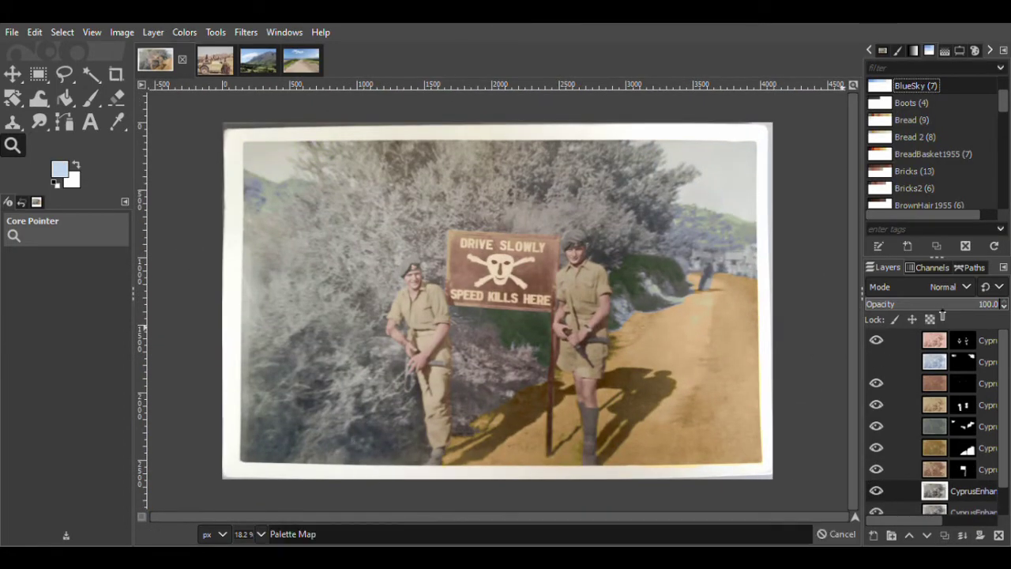
Set the new sky layer to LCh Color, move it above the old sky layer and add a black mask
{"action": "left_click", "coordinate": [959, 290]}
{"action": "left_click", "coordinate": [946, 540]}
{"action": "left_click_drag", "start_coordinate": [937, 490], "coordinate": [942, 353]}
{"action": "left_click", "coordinate": [980, 535]}
{"action": "left_click", "coordinate": [841, 461]}
Outline the sky on the photo's left side in white on the mask, along the hill line and upper border
{"action": "left_click", "coordinate": [91, 99]}
{"action": "left_click", "coordinate": [60, 169]}
{"action": "left_click", "coordinate": [695, 313]}
{"action": "left_click", "coordinate": [12, 145]}
{"action": "scroll", "coordinate": [250, 157], "scroll_direction": "up", "scroll_amount": 6}
{"action": "key", "text": "p"}
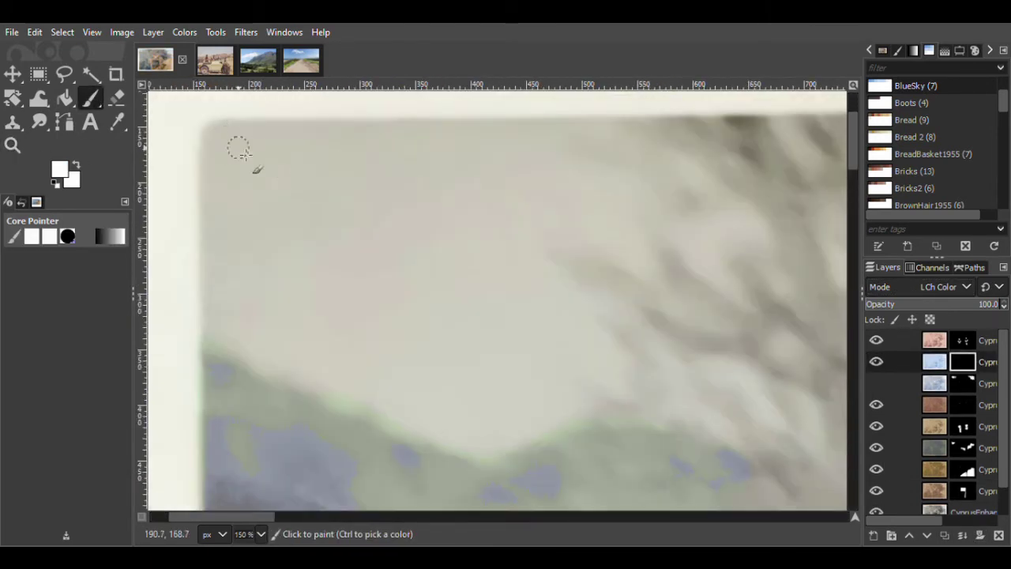
{"action": "mouse_move", "coordinate": [209, 222]}
{"action": "left_mouse_down"}
{"action": "mouse_move", "coordinate": [204, 331]}
{"action": "mouse_move", "coordinate": [229, 361]}
{"action": "left_mouse_up"}
{"action": "mouse_move", "coordinate": [397, 427]}
{"action": "left_mouse_down"}
{"action": "mouse_move", "coordinate": [592, 418]}
{"action": "mouse_move", "coordinate": [755, 446]}
{"action": "left_mouse_up"}
{"action": "scroll", "coordinate": [161, 169], "scroll_direction": "right", "scroll_amount": 2}
{"action": "left_click_drag", "start_coordinate": [710, 124], "coordinate": [756, 123]}
Continue the sky outline through the bush branches until it closes, and bucket-fill the enclosed sky with white
{"action": "left_click", "coordinate": [12, 145]}
{"action": "mouse_move", "coordinate": [224, 517]}
{"action": "left_mouse_down"}
{"action": "mouse_move", "coordinate": [255, 517]}
{"action": "mouse_move", "coordinate": [217, 517]}
{"action": "left_mouse_up"}
{"action": "left_click", "coordinate": [960, 50]}
{"action": "left_click", "coordinate": [880, 121]}
{"action": "left_click", "coordinate": [607, 311]}
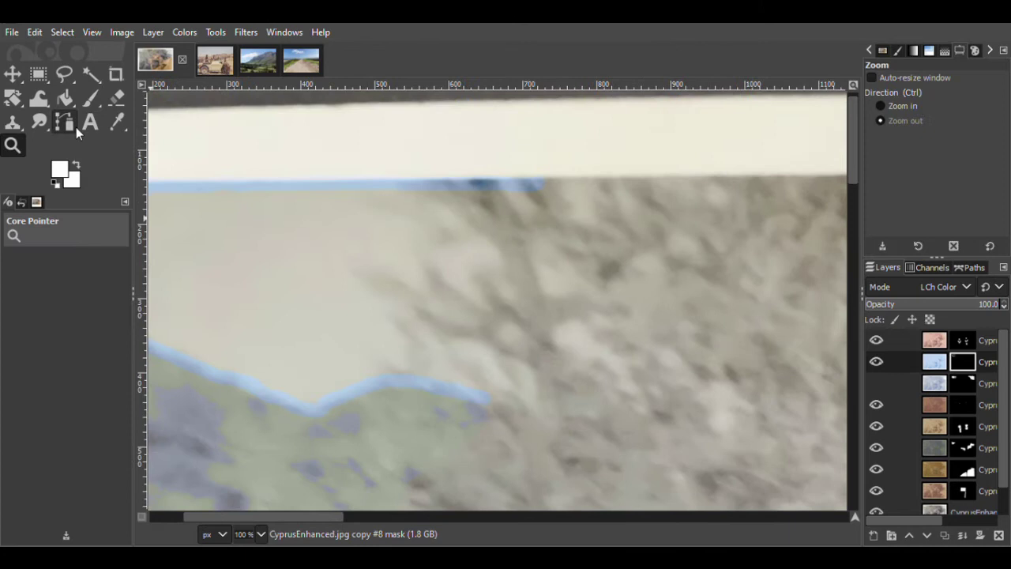
{"action": "key", "text": "p"}
{"action": "left_click_drag", "start_coordinate": [582, 183], "coordinate": [600, 184]}
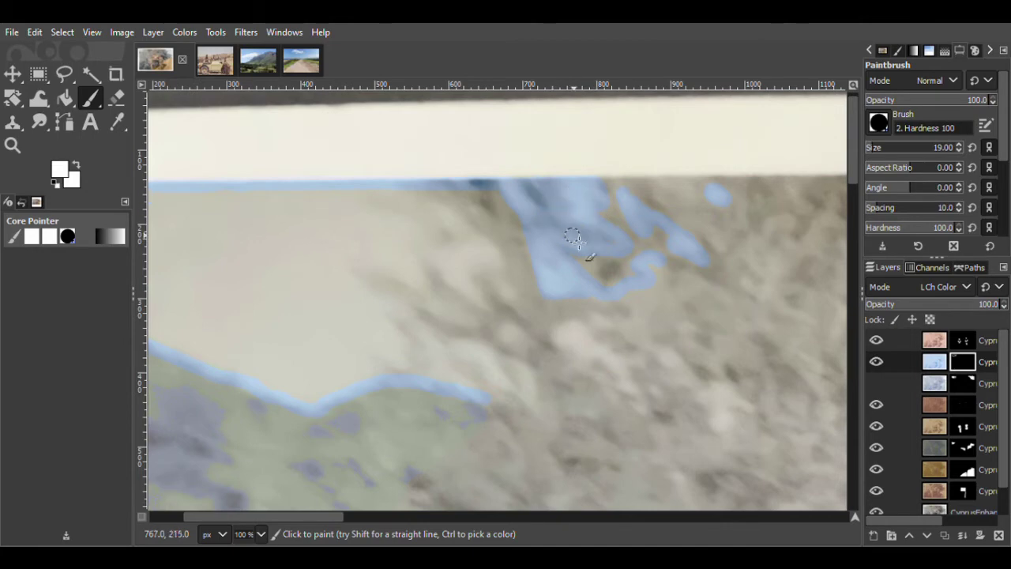
{"action": "key", "text": "shift+b"}
{"action": "left_click", "coordinate": [374, 374]}
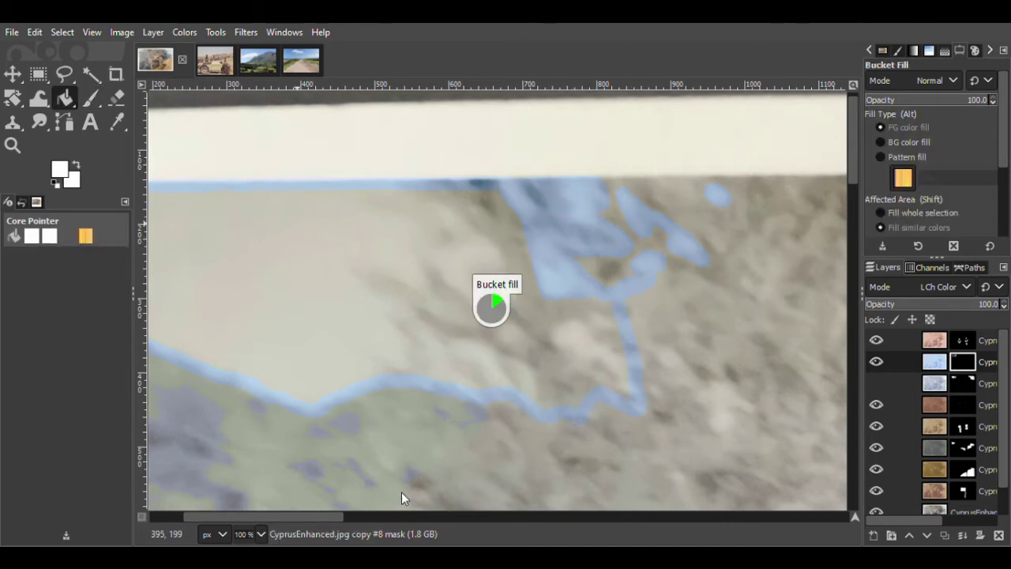
Outline the sky in white along the tree's ragged edge on the photo's right side
{"action": "left_click_drag", "start_coordinate": [234, 518], "coordinate": [687, 518]}
{"action": "left_click", "coordinate": [91, 98]}
{"action": "left_click_drag", "start_coordinate": [441, 180], "coordinate": [412, 195]}
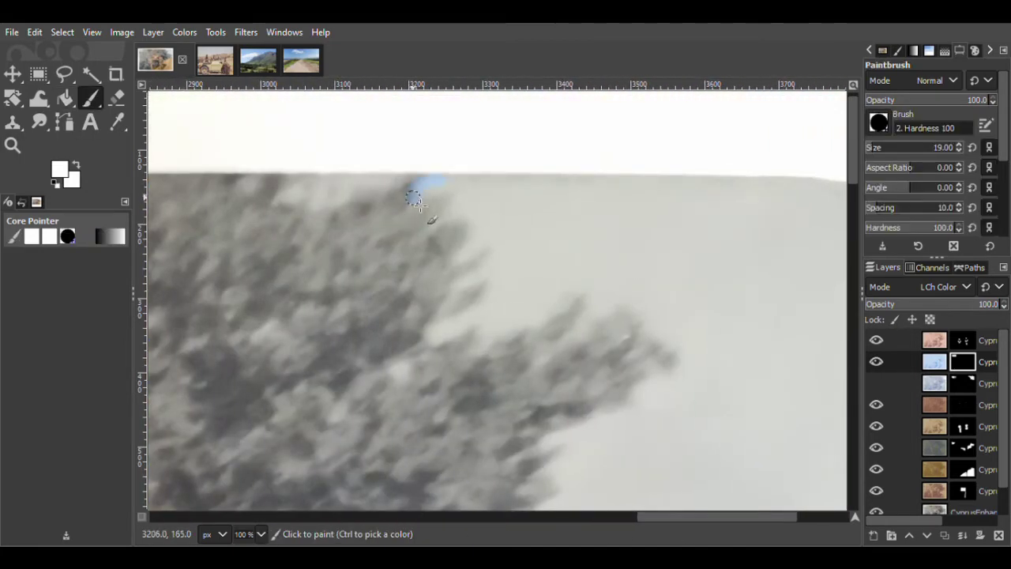
{"action": "left_click_drag", "start_coordinate": [469, 232], "coordinate": [469, 300]}
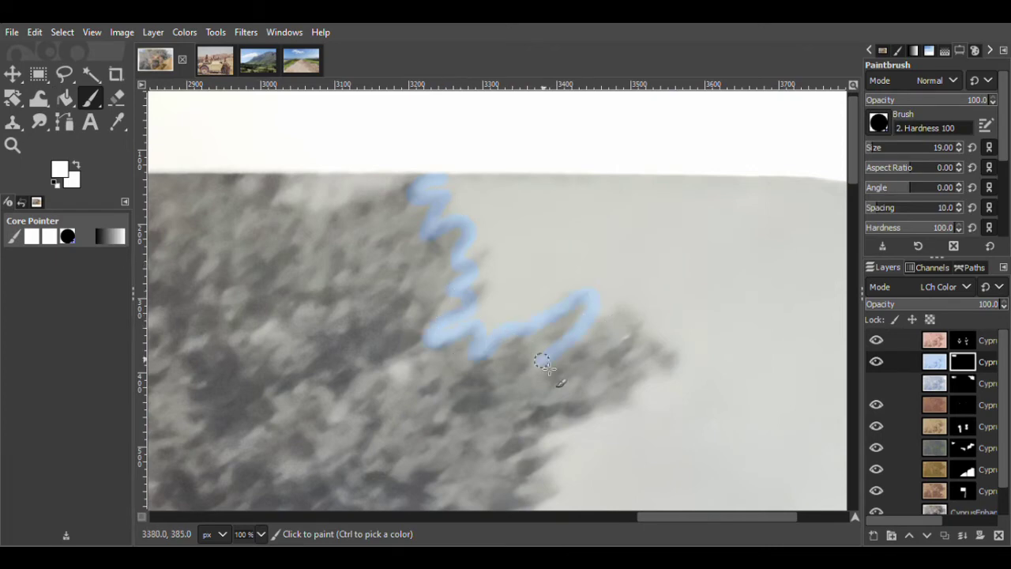
{"action": "left_click_drag", "start_coordinate": [565, 436], "coordinate": [546, 472]}
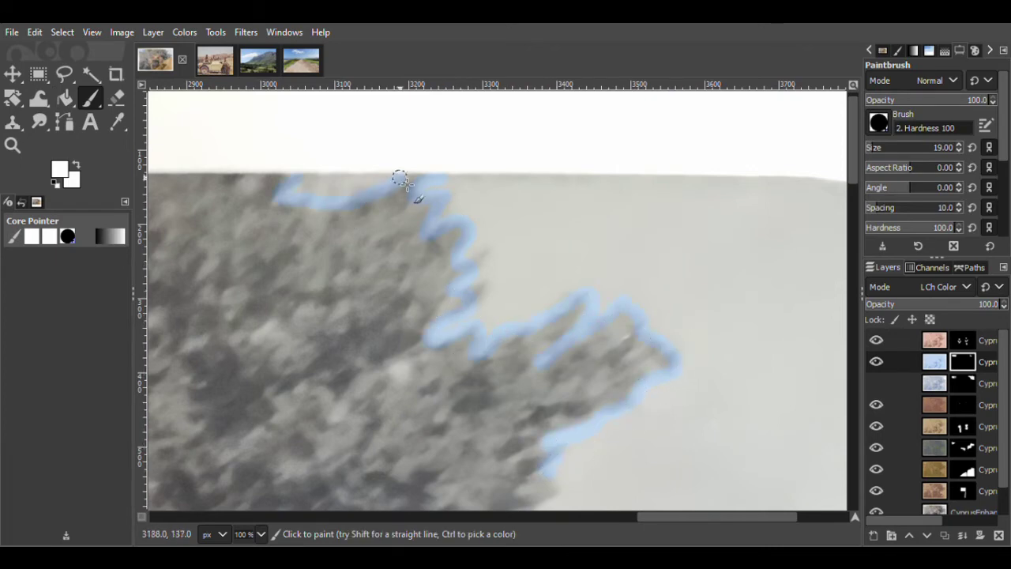
Close the right-hand sky outline along the photo border and hill ridge, using brush size 50
{"action": "scroll", "coordinate": [789, 180], "scroll_direction": "right", "scroll_amount": 3}
{"action": "left_click_drag", "start_coordinate": [583, 179], "coordinate": [728, 184]}
{"action": "left_click", "coordinate": [879, 147]}
{"action": "left_click_drag", "start_coordinate": [854, 164], "coordinate": [856, 203]}
{"action": "mouse_move", "coordinate": [752, 170]}
{"action": "left_mouse_down"}
{"action": "mouse_move", "coordinate": [748, 361]}
{"action": "mouse_move", "coordinate": [734, 417]}
{"action": "mouse_move", "coordinate": [448, 344]}
{"action": "left_mouse_up"}
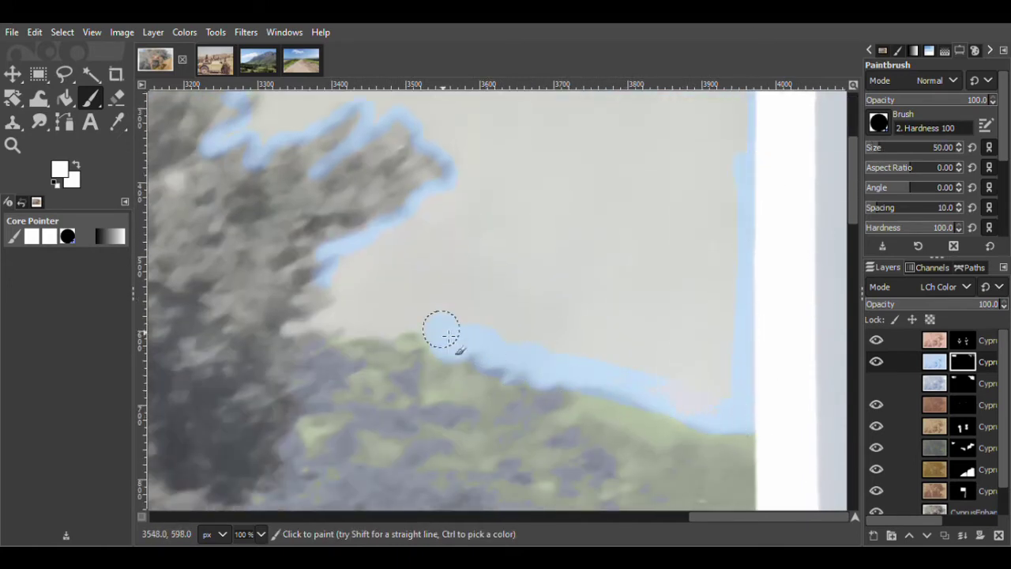
{"action": "left_click_drag", "start_coordinate": [320, 330], "coordinate": [328, 305]}
Bucket-fill the outlined sky on the photo's right side with white on the mask
{"action": "left_click", "coordinate": [65, 98]}
{"action": "left_click", "coordinate": [706, 244]}
{"action": "left_click", "coordinate": [13, 146]}
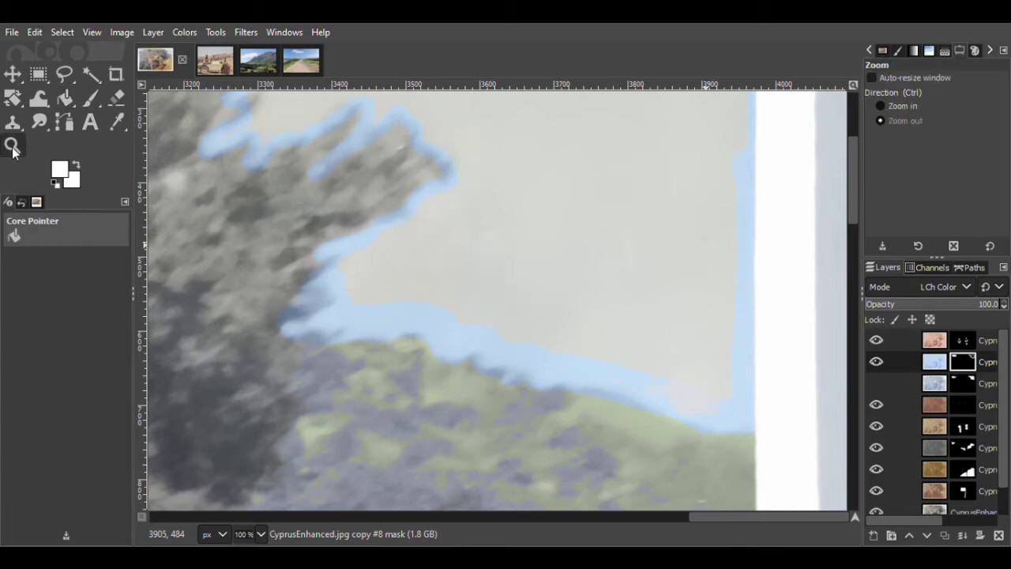
{"action": "left_click", "coordinate": [408, 316]}
{"action": "left_click", "coordinate": [409, 316]}
{"action": "left_click", "coordinate": [408, 315]}
{"action": "left_click", "coordinate": [408, 316]}
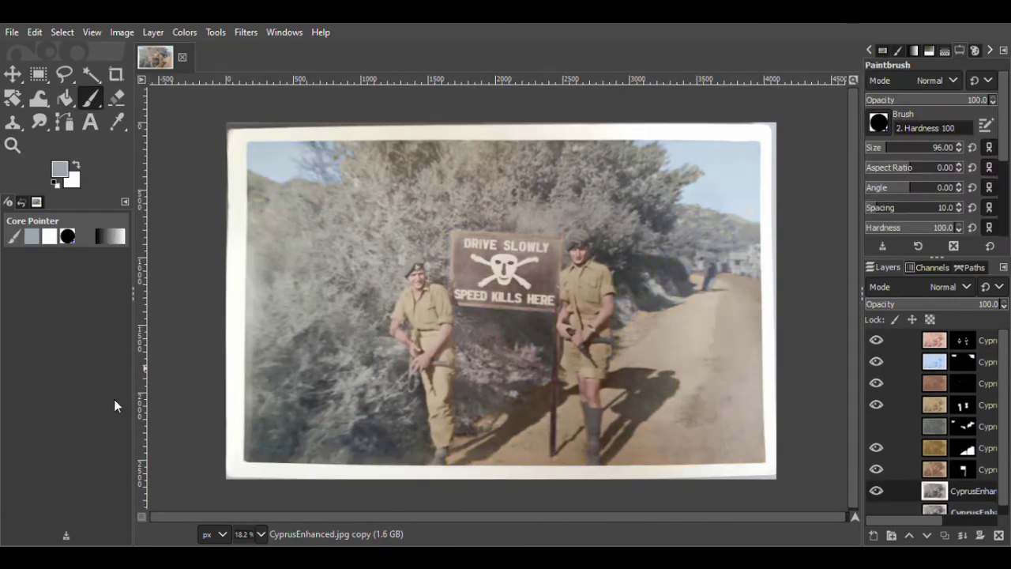
Duplicate the greyscale photo layer and apply a Palette Map with the Distance Mountains palette
{"action": "left_click", "coordinate": [946, 538]}
{"action": "left_click", "coordinate": [929, 50]}
{"action": "left_click", "coordinate": [892, 87]}
{"action": "left_click", "coordinate": [185, 32]}
{"action": "left_click", "coordinate": [347, 470]}
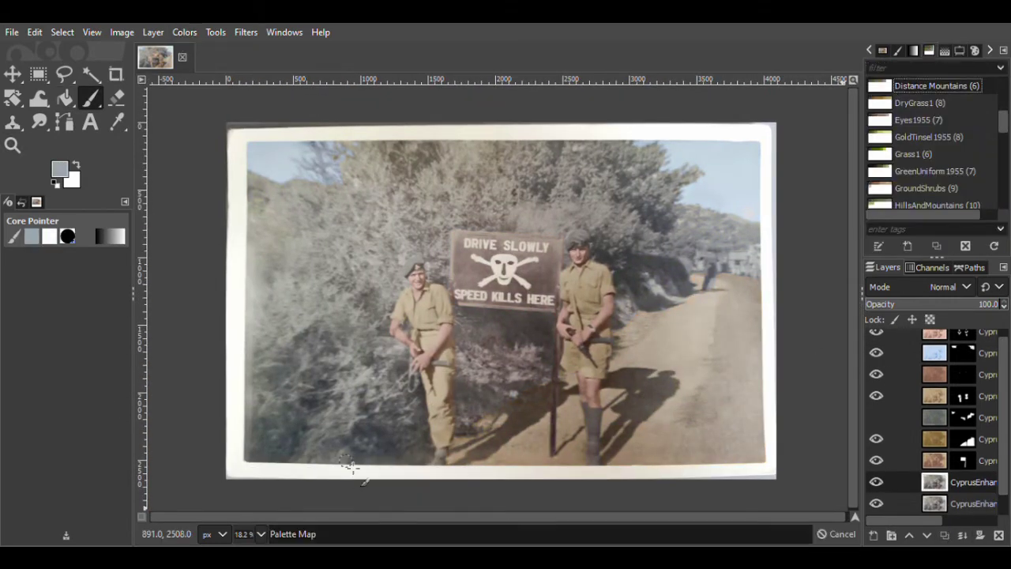
Set the green hill layer to LCh Color at 55.1 opacity, add a black mask and make the foreground white
{"action": "left_click", "coordinate": [964, 289]}
{"action": "left_click", "coordinate": [957, 536]}
{"action": "left_click", "coordinate": [974, 306]}
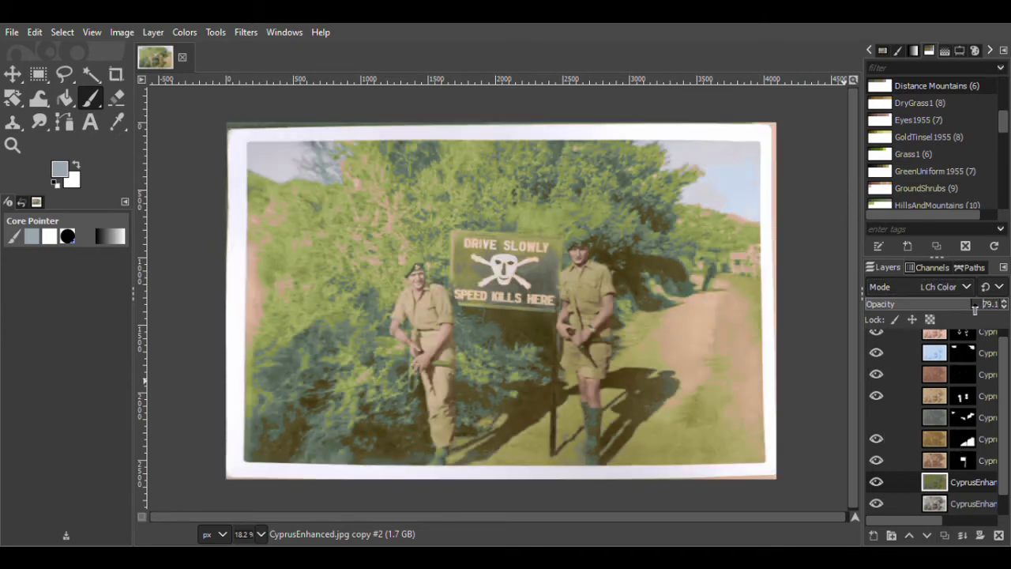
{"action": "left_click", "coordinate": [979, 536]}
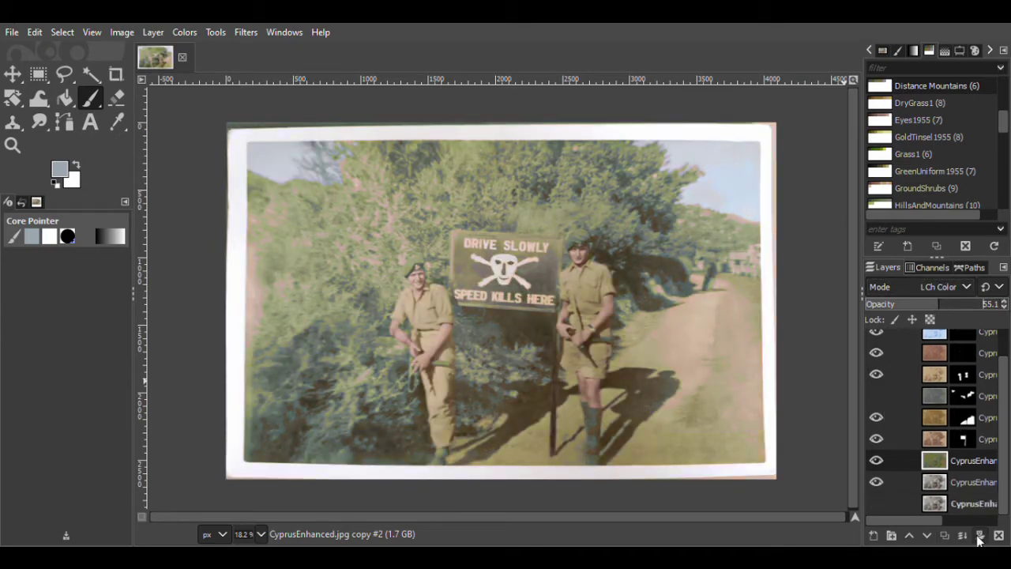
{"action": "left_click", "coordinate": [944, 484]}
{"action": "left_click_drag", "start_coordinate": [71, 181], "coordinate": [59, 168]}
Paint the green colour onto the upper part of the distant hill on the photo's right side
{"action": "left_click", "coordinate": [13, 145]}
{"action": "left_click", "coordinate": [959, 50]}
{"action": "left_click", "coordinate": [909, 106]}
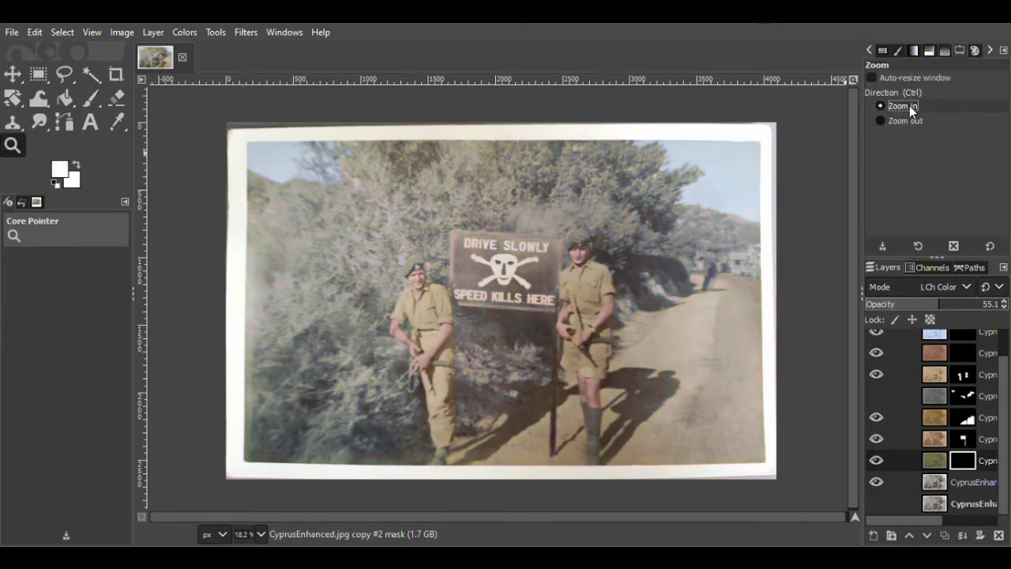
{"action": "left_click", "coordinate": [750, 223]}
{"action": "left_click", "coordinate": [750, 223]}
{"action": "double_click", "coordinate": [750, 223]}
{"action": "left_click", "coordinate": [754, 183]}
{"action": "left_click", "coordinate": [754, 183]}
{"action": "key", "text": "p"}
{"action": "mouse_move", "coordinate": [395, 213]}
{"action": "left_mouse_down"}
{"action": "mouse_move", "coordinate": [457, 207]}
{"action": "mouse_move", "coordinate": [717, 270]}
{"action": "mouse_move", "coordinate": [743, 267]}
{"action": "left_mouse_up"}
{"action": "left_click_drag", "start_coordinate": [436, 229], "coordinate": [354, 335]}
Paint the rest of the right-hand distant hill green down to the buildings and across to the photo border
{"action": "scroll", "coordinate": [357, 336], "scroll_direction": "down", "scroll_amount": 3}
{"action": "mouse_move", "coordinate": [367, 226]}
{"action": "left_mouse_down"}
{"action": "mouse_move", "coordinate": [395, 263]}
{"action": "mouse_move", "coordinate": [444, 419]}
{"action": "mouse_move", "coordinate": [670, 339]}
{"action": "left_mouse_up"}
{"action": "left_click", "coordinate": [13, 145]}
{"action": "left_click", "coordinate": [909, 120]}
{"action": "left_click", "coordinate": [648, 335]}
{"action": "left_click_drag", "start_coordinate": [685, 518], "coordinate": [716, 518]}
{"action": "left_click", "coordinate": [91, 98]}
{"action": "mouse_move", "coordinate": [394, 241]}
{"action": "left_mouse_down"}
{"action": "mouse_move", "coordinate": [559, 360]}
{"action": "mouse_move", "coordinate": [707, 320]}
{"action": "mouse_move", "coordinate": [705, 254]}
{"action": "mouse_move", "coordinate": [627, 263]}
{"action": "left_mouse_up"}
Paint the green colour onto the hillside on the photo's left side through the same mask
{"action": "left_click", "coordinate": [13, 145]}
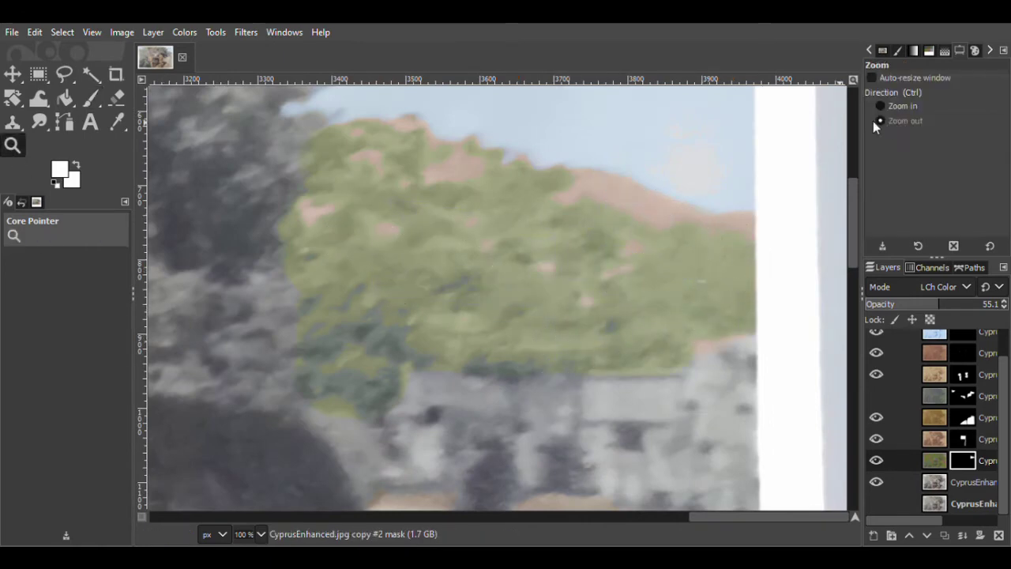
{"action": "left_click", "coordinate": [528, 308]}
{"action": "left_click", "coordinate": [527, 308]}
{"action": "left_click", "coordinate": [528, 308]}
{"action": "left_click", "coordinate": [528, 308]}
{"action": "left_click", "coordinate": [527, 308]}
{"action": "left_click_drag", "start_coordinate": [662, 518], "coordinate": [554, 518]}
{"action": "left_click", "coordinate": [902, 106]}
{"action": "left_click", "coordinate": [322, 287]}
{"action": "left_click", "coordinate": [322, 286]}
{"action": "left_click", "coordinate": [322, 287]}
{"action": "left_click", "coordinate": [91, 98]}
{"action": "mouse_move", "coordinate": [361, 210]}
{"action": "left_mouse_down"}
{"action": "mouse_move", "coordinate": [426, 235]}
{"action": "mouse_move", "coordinate": [616, 240]}
{"action": "mouse_move", "coordinate": [383, 356]}
{"action": "mouse_move", "coordinate": [485, 327]}
{"action": "mouse_move", "coordinate": [505, 332]}
{"action": "left_mouse_up"}
Add a new transparent layer named colourtest above the green hill layer
{"action": "key", "text": "z"}
{"action": "left_click", "coordinate": [903, 120]}
{"action": "left_click", "coordinate": [646, 283]}
{"action": "left_click", "coordinate": [646, 283]}
{"action": "left_click", "coordinate": [645, 283]}
{"action": "left_click", "coordinate": [645, 283]}
{"action": "left_click", "coordinate": [645, 283]}
{"action": "left_click_drag", "start_coordinate": [558, 516], "coordinate": [743, 517]}
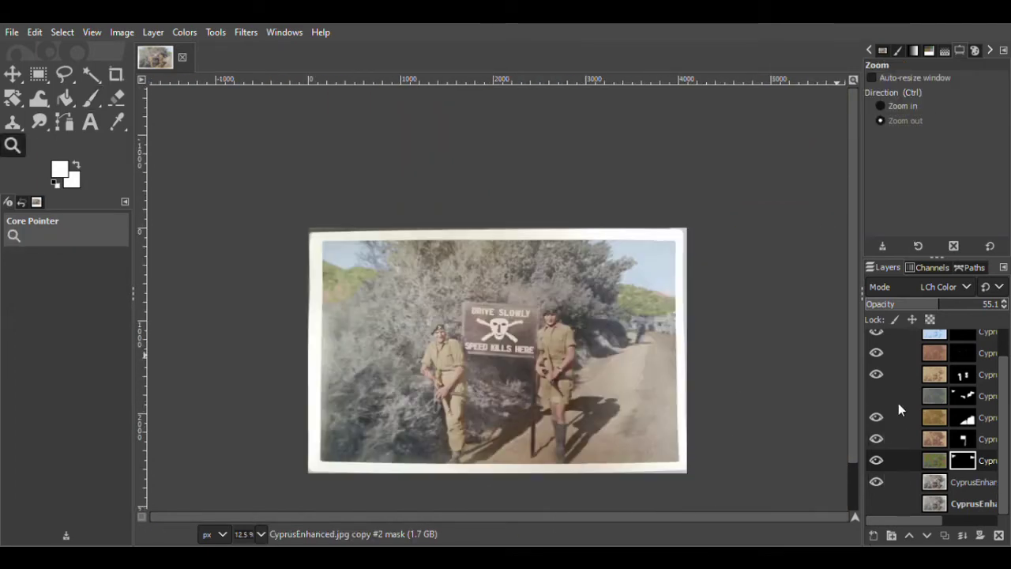
{"action": "left_click", "coordinate": [873, 535]}
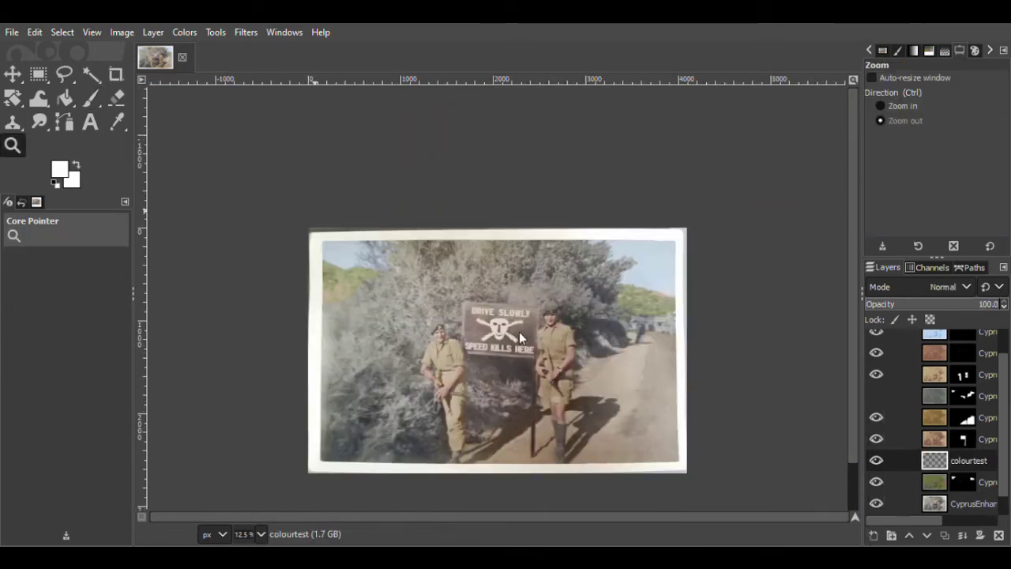
{"action": "left_click", "coordinate": [528, 406]}
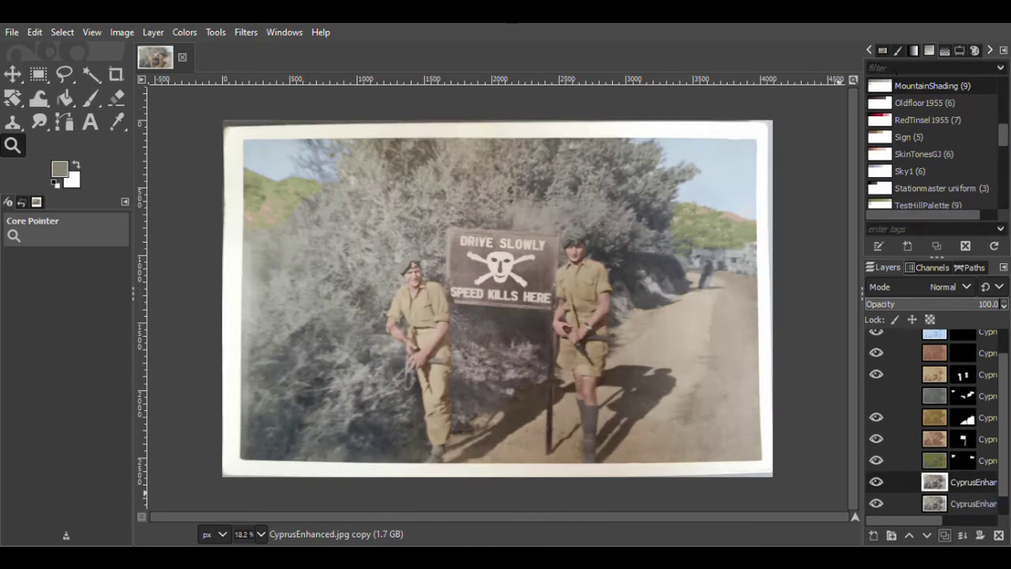
Palette-map the duplicated photo layer with MountainShading in LCh Color mode, placed above the green hill layer with a black mask
{"action": "left_click", "coordinate": [379, 460]}
{"action": "left_click", "coordinate": [964, 289]}
{"action": "left_click", "coordinate": [933, 526]}
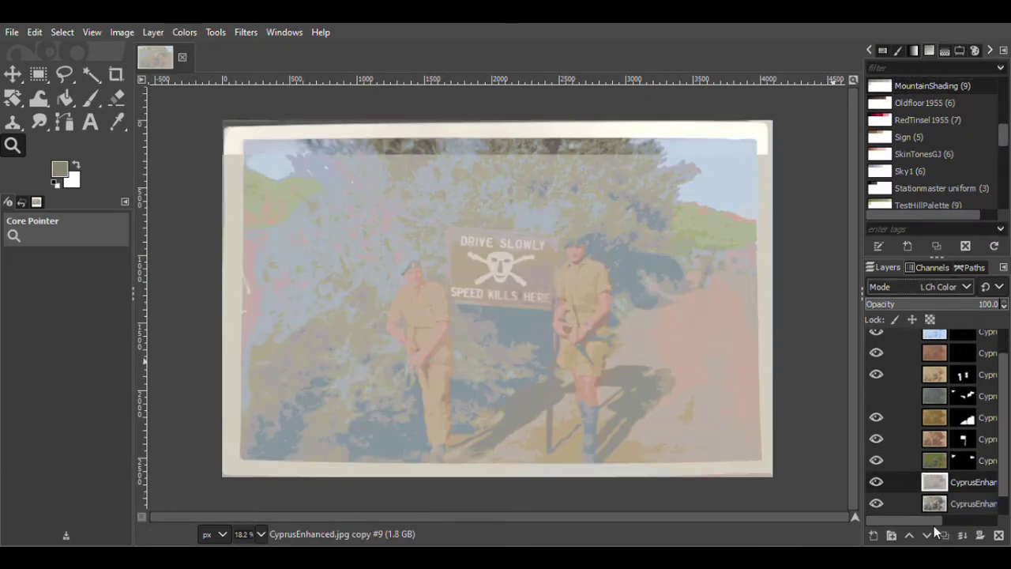
{"action": "left_click_drag", "start_coordinate": [935, 482], "coordinate": [940, 463]}
{"action": "left_click", "coordinate": [980, 536]}
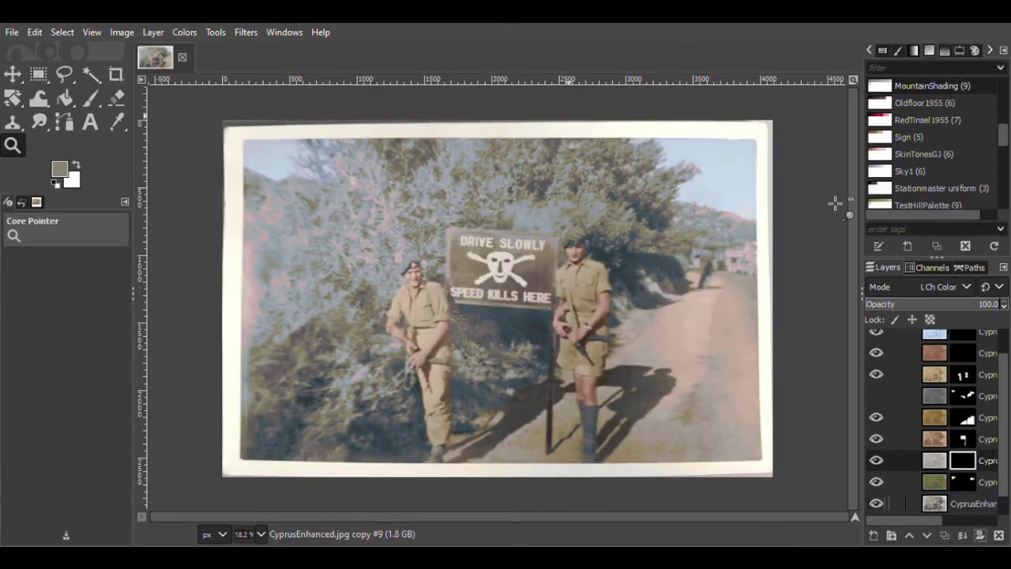
Paint the grey mountain shading onto the hill's outer end beside the photo's right border
{"action": "key", "text": "1"}
{"action": "key", "text": "p"}
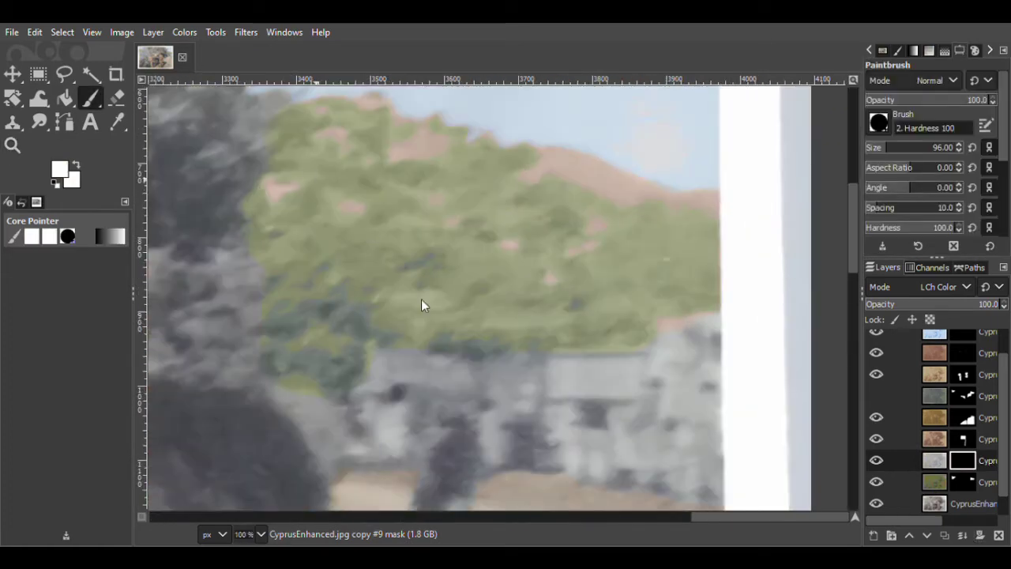
{"action": "mouse_move", "coordinate": [697, 250]}
{"action": "left_mouse_down"}
{"action": "mouse_move", "coordinate": [644, 304]}
{"action": "mouse_move", "coordinate": [639, 237]}
{"action": "mouse_move", "coordinate": [660, 213]}
{"action": "left_mouse_up"}
Trim the hill colouring above the buildings near the right border with black at brush size 54
{"action": "left_click", "coordinate": [971, 481]}
{"action": "left_click", "coordinate": [876, 460]}
{"action": "left_click", "coordinate": [56, 183]}
{"action": "left_click", "coordinate": [880, 148]}
{"action": "mouse_move", "coordinate": [695, 230]}
{"action": "left_mouse_down"}
{"action": "mouse_move", "coordinate": [662, 232]}
{"action": "mouse_move", "coordinate": [661, 259]}
{"action": "mouse_move", "coordinate": [657, 226]}
{"action": "mouse_move", "coordinate": [648, 256]}
{"action": "mouse_move", "coordinate": [660, 308]}
{"action": "mouse_move", "coordinate": [715, 300]}
{"action": "mouse_move", "coordinate": [684, 287]}
{"action": "mouse_move", "coordinate": [663, 328]}
{"action": "left_mouse_up"}
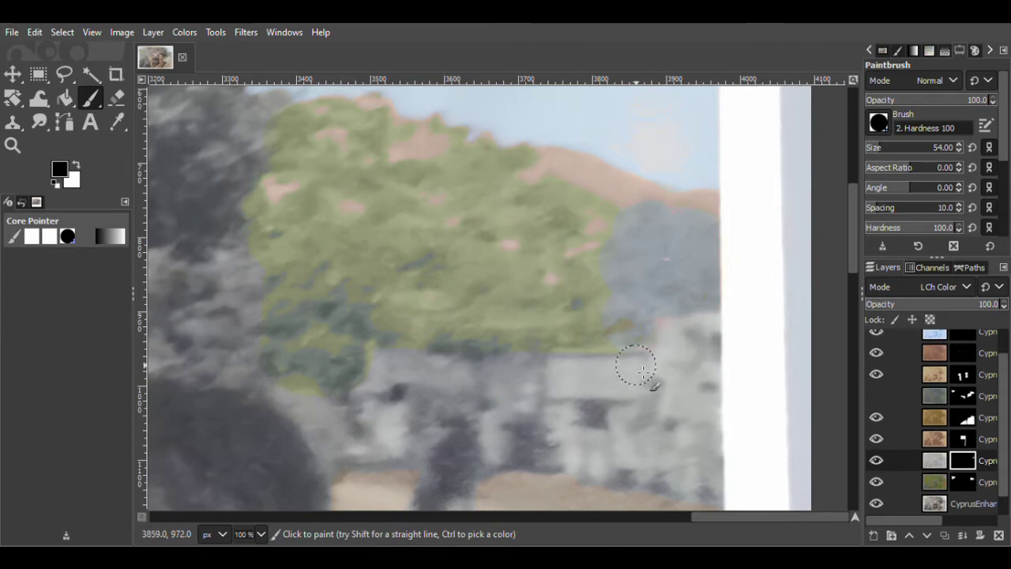
Paint green foliage into the gap between the distant buildings on the hill mask and tidy its edges
{"action": "key", "text": "x"}
{"action": "mouse_move", "coordinate": [517, 379]}
{"action": "left_mouse_down"}
{"action": "mouse_move", "coordinate": [508, 353]}
{"action": "mouse_move", "coordinate": [525, 386]}
{"action": "left_mouse_up"}
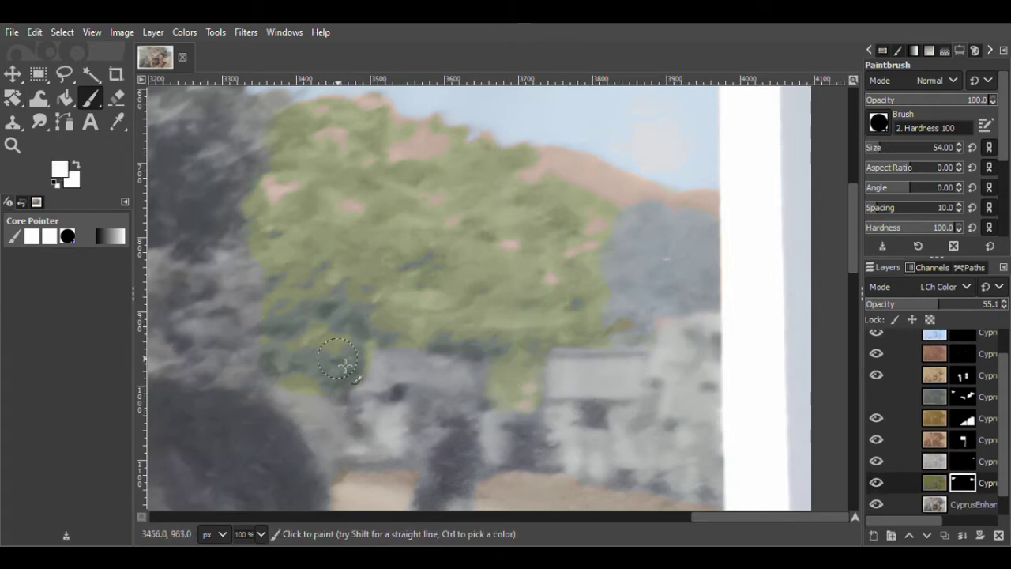
{"action": "left_click", "coordinate": [56, 183]}
{"action": "left_click", "coordinate": [384, 364]}
{"action": "left_click_drag", "start_coordinate": [704, 518], "coordinate": [681, 518]}
{"action": "scroll", "coordinate": [474, 379], "scroll_direction": "down", "scroll_amount": 1}
{"action": "left_click", "coordinate": [74, 162]}
{"action": "mouse_move", "coordinate": [463, 419]}
{"action": "left_mouse_down"}
{"action": "mouse_move", "coordinate": [426, 370]}
{"action": "mouse_move", "coordinate": [470, 404]}
{"action": "left_mouse_up"}
Try the grey mountain shading layer at a lower opacity and restore it to 100
{"action": "left_click", "coordinate": [12, 146]}
{"action": "left_click", "coordinate": [790, 436]}
{"action": "left_click", "coordinate": [789, 437]}
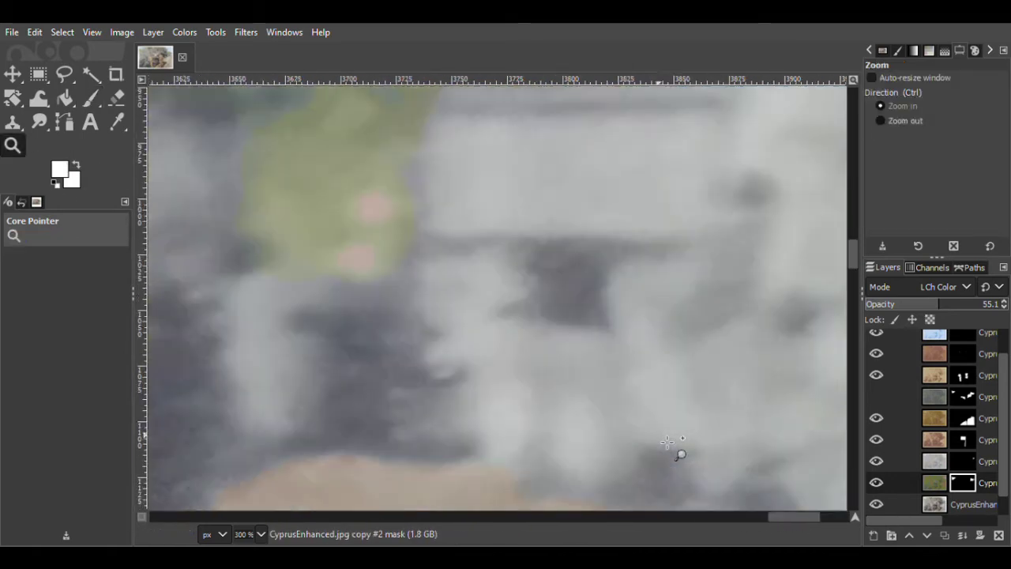
{"action": "left_click", "coordinate": [881, 121]}
{"action": "left_click", "coordinate": [666, 305]}
{"action": "left_click", "coordinate": [666, 305]}
{"action": "left_click", "coordinate": [665, 304]}
{"action": "left_click", "coordinate": [666, 305]}
{"action": "left_click", "coordinate": [964, 461]}
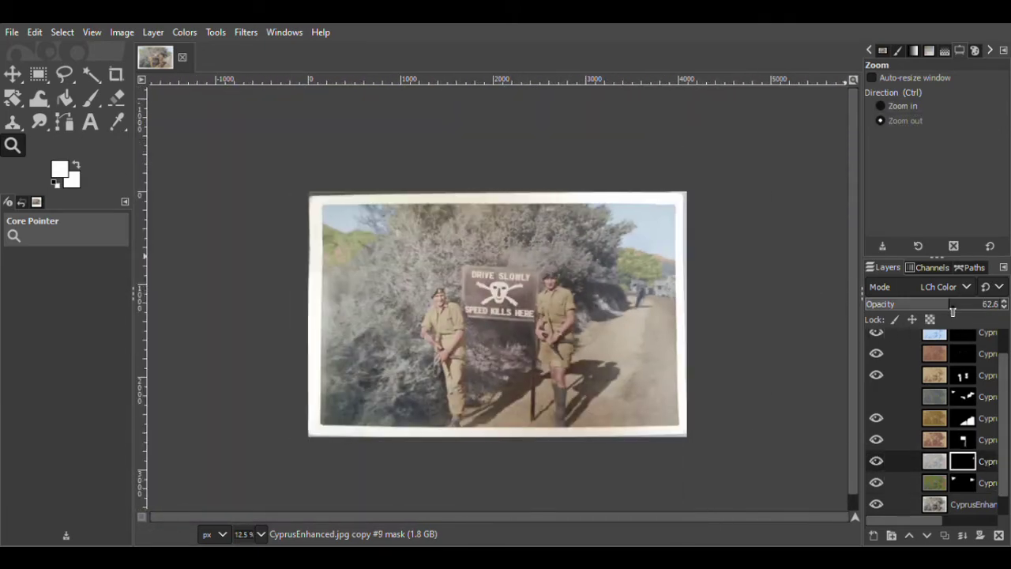
{"action": "left_click", "coordinate": [681, 277]}
{"action": "left_click", "coordinate": [682, 277]}
{"action": "left_click", "coordinate": [681, 278]}
{"action": "left_click", "coordinate": [682, 277]}
{"action": "left_click", "coordinate": [681, 277]}
{"action": "left_click_drag", "start_coordinate": [935, 306], "coordinate": [1002, 318]}
Temporarily hide the grey shading layer and paint white on the green hill mask beneath the shaded area
{"action": "mouse_move", "coordinate": [850, 260]}
{"action": "left_mouse_down"}
{"action": "mouse_move", "coordinate": [848, 223]}
{"action": "mouse_move", "coordinate": [848, 241]}
{"action": "left_mouse_up"}
{"action": "left_click", "coordinate": [503, 297]}
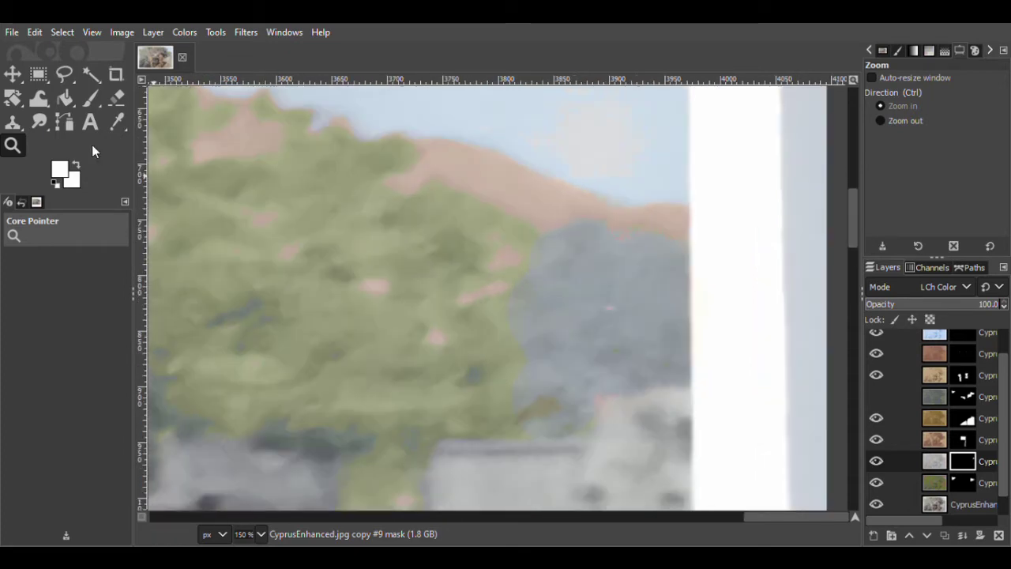
{"action": "left_click", "coordinate": [90, 98]}
{"action": "left_click", "coordinate": [963, 483]}
{"action": "left_click", "coordinate": [876, 461]}
{"action": "mouse_move", "coordinate": [569, 267]}
{"action": "left_mouse_down"}
{"action": "mouse_move", "coordinate": [610, 270]}
{"action": "mouse_move", "coordinate": [685, 315]}
{"action": "mouse_move", "coordinate": [612, 314]}
{"action": "mouse_move", "coordinate": [607, 324]}
{"action": "left_mouse_up"}
{"action": "left_click", "coordinate": [876, 462]}
{"action": "left_click", "coordinate": [12, 146]}
{"action": "left_click", "coordinate": [881, 121]}
{"action": "left_click", "coordinate": [485, 329]}
{"action": "left_click", "coordinate": [485, 328]}
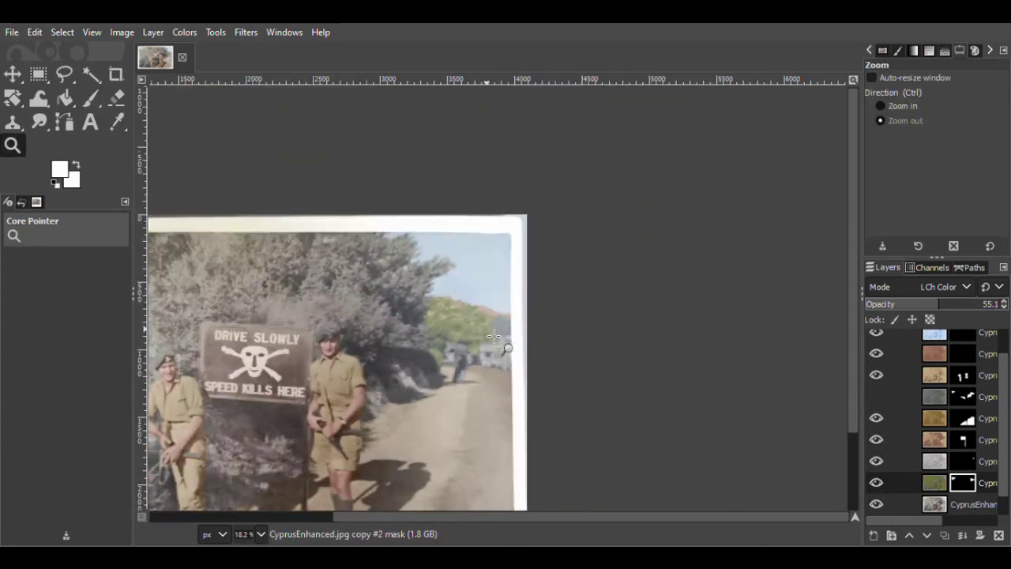
Paint white on the grey shading layer's mask over the distant mountain peak near the photo's left border at brush size 14
{"action": "left_click_drag", "start_coordinate": [505, 516], "coordinate": [348, 516]}
{"action": "left_click", "coordinate": [883, 107]}
{"action": "left_click", "coordinate": [199, 282]}
{"action": "left_click", "coordinate": [199, 283]}
{"action": "scroll", "coordinate": [300, 181], "scroll_direction": "down", "scroll_amount": 2}
{"action": "key", "text": "p"}
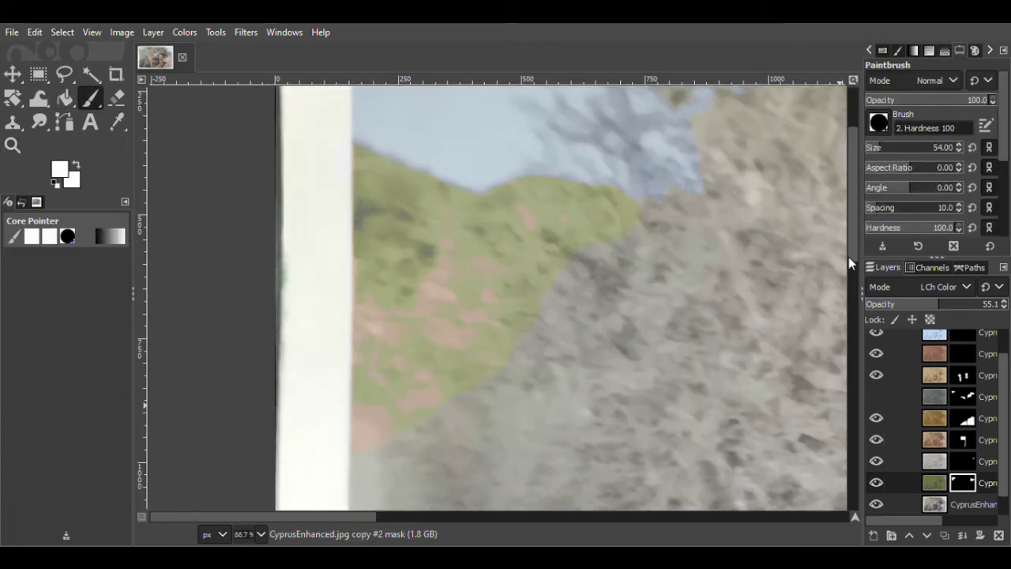
{"action": "scroll", "coordinate": [848, 257], "scroll_direction": "up", "scroll_amount": 1}
{"action": "left_click", "coordinate": [960, 463]}
{"action": "left_click_drag", "start_coordinate": [421, 220], "coordinate": [367, 213]}
{"action": "scroll", "coordinate": [900, 149], "scroll_direction": "down", "scroll_amount": 4}
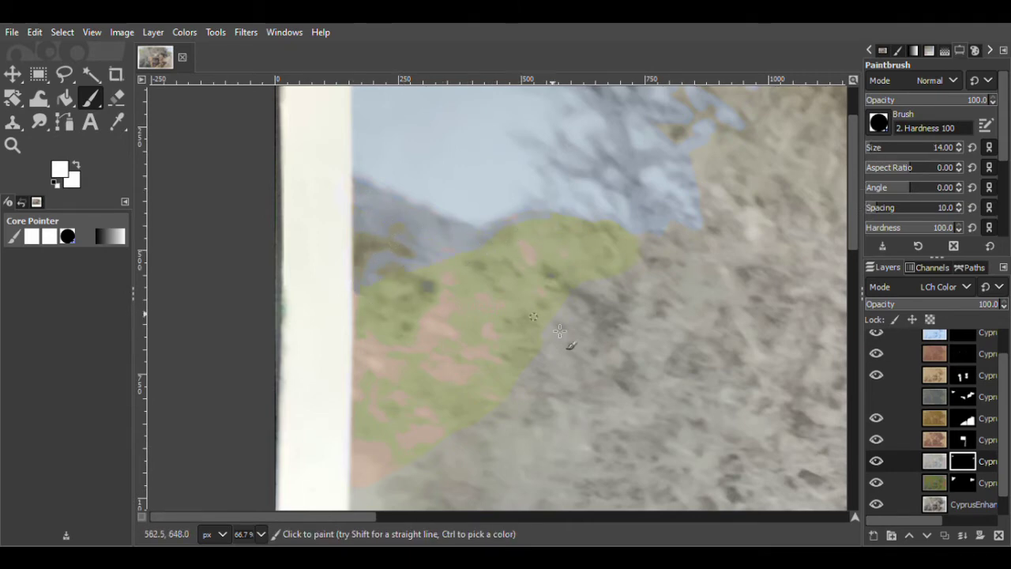
Duplicate the base photo layer, colour it with Palette Map using the Trees3 palette, and set its mode to LCh Color
{"action": "left_click", "coordinate": [12, 145]}
{"action": "left_click", "coordinate": [584, 335]}
{"action": "triple_click", "coordinate": [586, 336]}
{"action": "left_click_drag", "start_coordinate": [521, 517], "coordinate": [670, 516]}
{"action": "left_click_drag", "start_coordinate": [853, 332], "coordinate": [852, 405]}
{"action": "left_click", "coordinate": [910, 105]}
{"action": "left_click", "coordinate": [399, 290]}
{"action": "left_click_drag", "start_coordinate": [632, 517], "coordinate": [676, 516]}
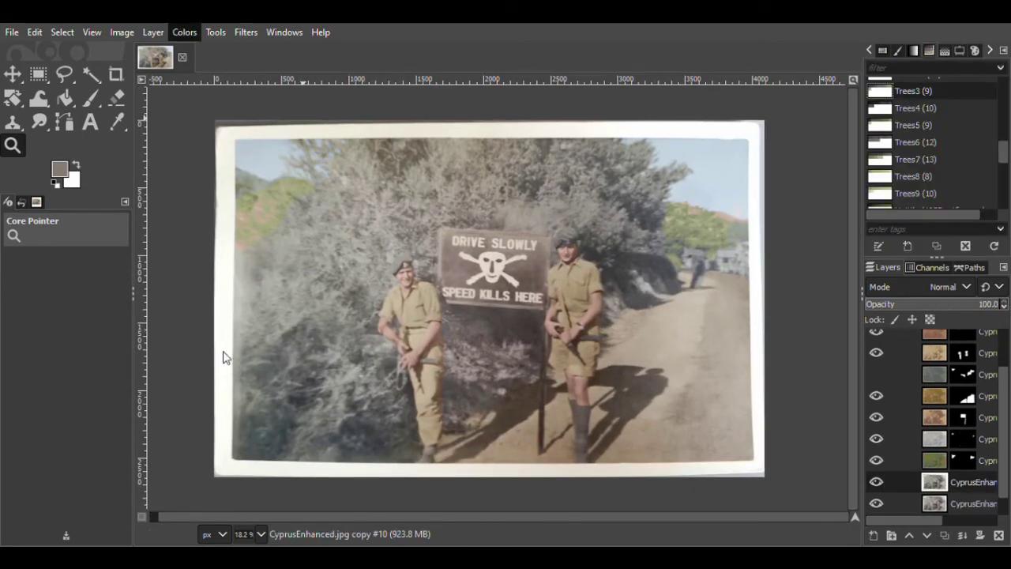
{"action": "left_click", "coordinate": [354, 462]}
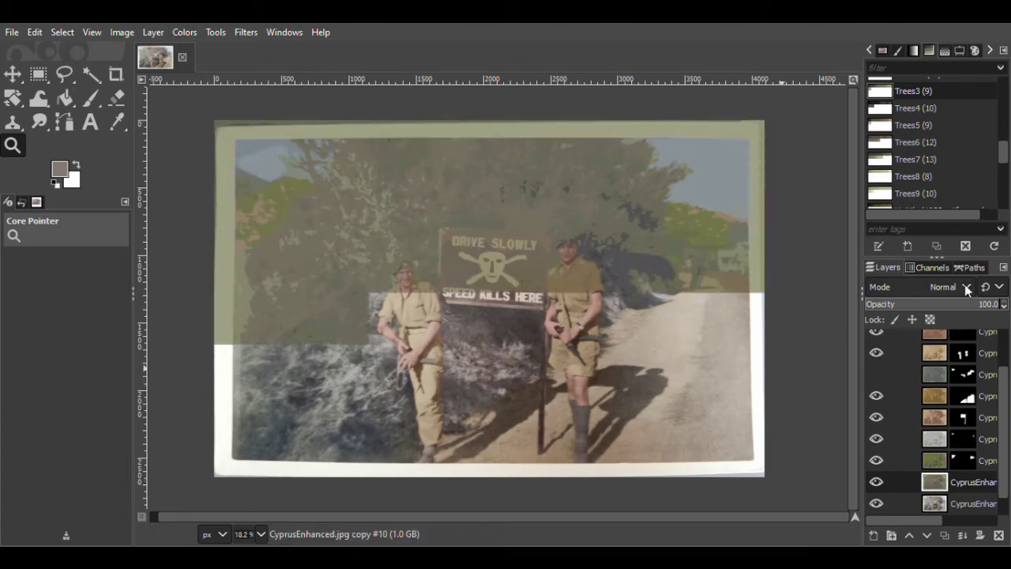
{"action": "left_click", "coordinate": [967, 286]}
{"action": "left_click", "coordinate": [943, 538]}
{"action": "left_click_drag", "start_coordinate": [1003, 464], "coordinate": [1003, 483]}
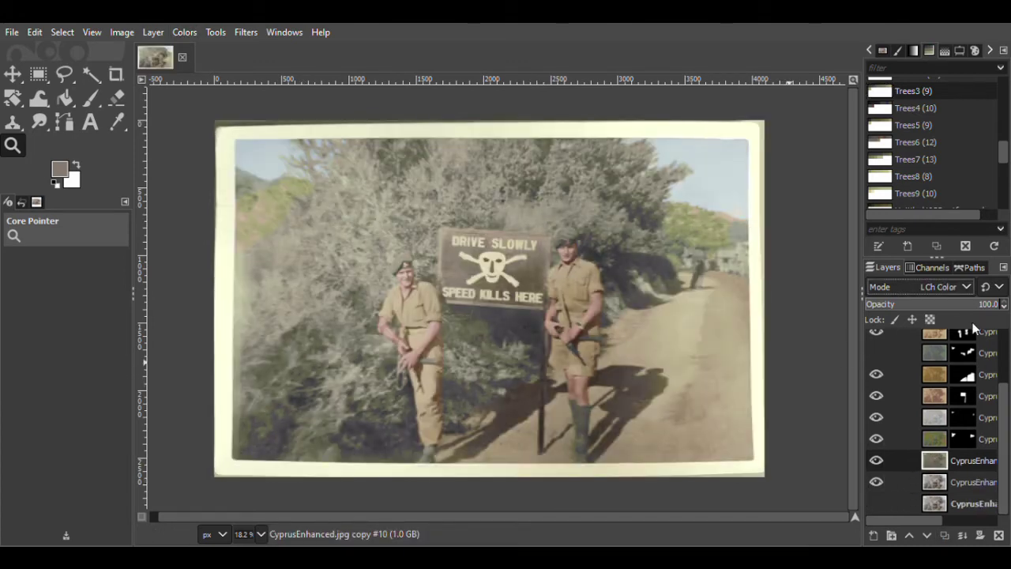
Set the foreground colour to white and add a black layer mask to the Trees3-mapped layer
{"action": "left_click", "coordinate": [60, 169]}
{"action": "left_click", "coordinate": [535, 135]}
{"action": "left_click", "coordinate": [91, 107]}
{"action": "left_click", "coordinate": [13, 147]}
{"action": "left_click", "coordinate": [979, 535]}
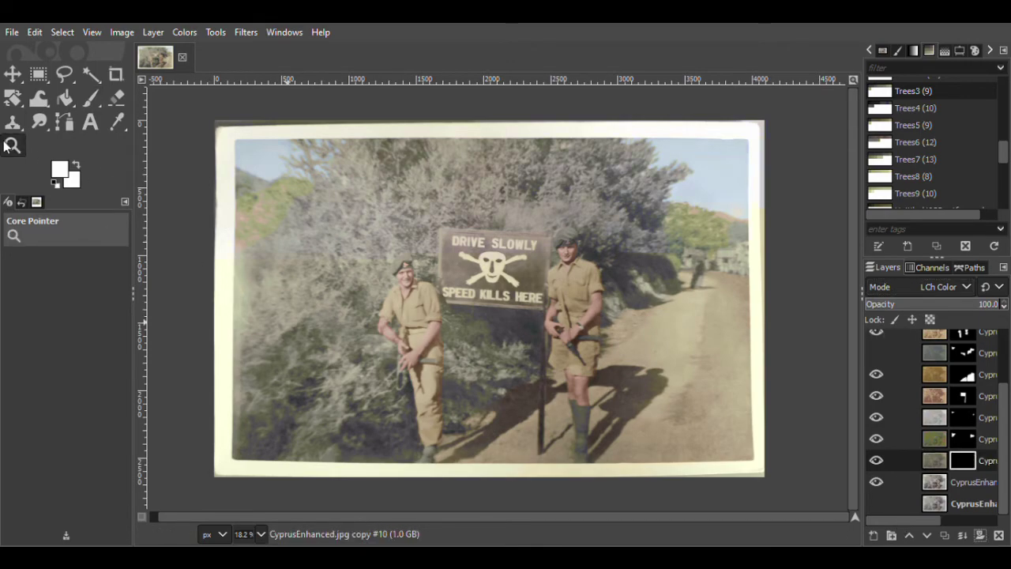
Outline the dark shrubs in the photo's lower-left corner on the Trees3 mask at brush size 46 and fill them with white
{"action": "double_click", "coordinate": [13, 146]}
{"action": "left_click", "coordinate": [266, 451]}
{"action": "left_click", "coordinate": [265, 450]}
{"action": "left_click", "coordinate": [265, 450]}
{"action": "left_click", "coordinate": [266, 450]}
{"action": "left_click_drag", "start_coordinate": [288, 518], "coordinate": [267, 521]}
{"action": "scroll", "coordinate": [157, 192], "scroll_direction": "down", "scroll_amount": 3}
{"action": "key", "text": "p"}
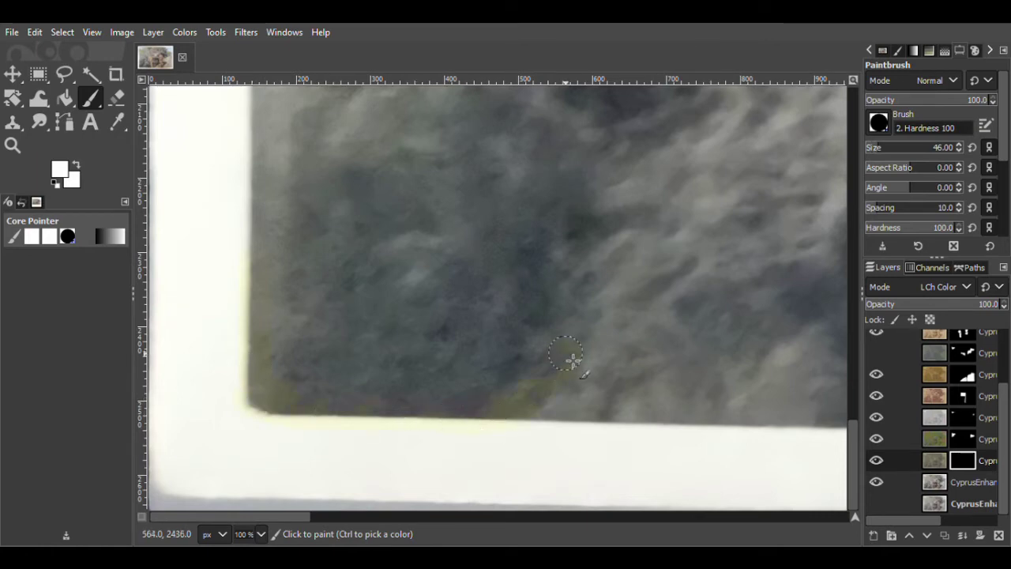
{"action": "mouse_move", "coordinate": [592, 223]}
{"action": "left_mouse_down"}
{"action": "mouse_move", "coordinate": [298, 156]}
{"action": "mouse_move", "coordinate": [265, 348]}
{"action": "left_mouse_up"}
{"action": "left_click", "coordinate": [64, 99]}
{"action": "left_click", "coordinate": [490, 290]}
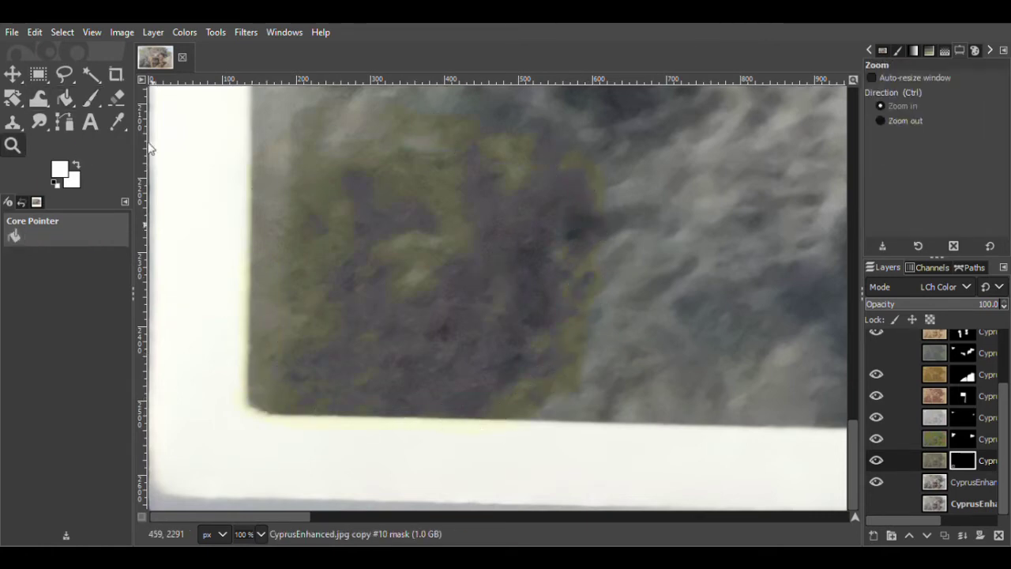
Extend the Trees3 mask by outlining the dark bush patch above the lower-left corner and filling it with white
{"action": "left_click", "coordinate": [13, 146]}
{"action": "left_click", "coordinate": [892, 121]}
{"action": "left_click", "coordinate": [751, 209]}
{"action": "left_click", "coordinate": [751, 209]}
{"action": "mouse_move", "coordinate": [215, 517]}
{"action": "left_mouse_down"}
{"action": "mouse_move", "coordinate": [236, 519]}
{"action": "mouse_move", "coordinate": [215, 519]}
{"action": "left_mouse_up"}
{"action": "left_click_drag", "start_coordinate": [851, 361], "coordinate": [851, 340]}
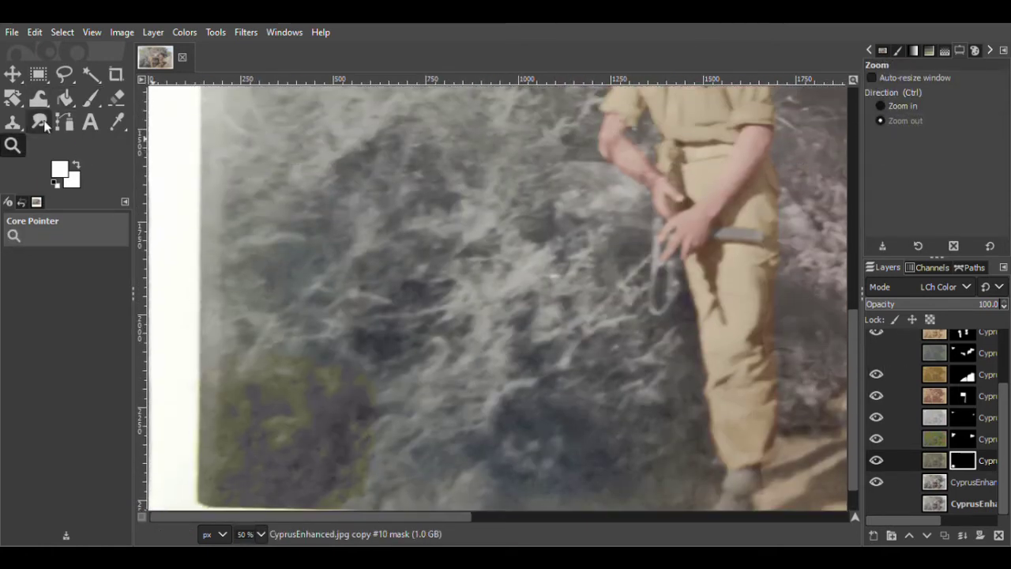
{"action": "left_click", "coordinate": [91, 98]}
{"action": "mouse_move", "coordinate": [247, 330]}
{"action": "left_mouse_down"}
{"action": "mouse_move", "coordinate": [278, 323]}
{"action": "mouse_move", "coordinate": [267, 254]}
{"action": "mouse_move", "coordinate": [309, 232]}
{"action": "left_mouse_up"}
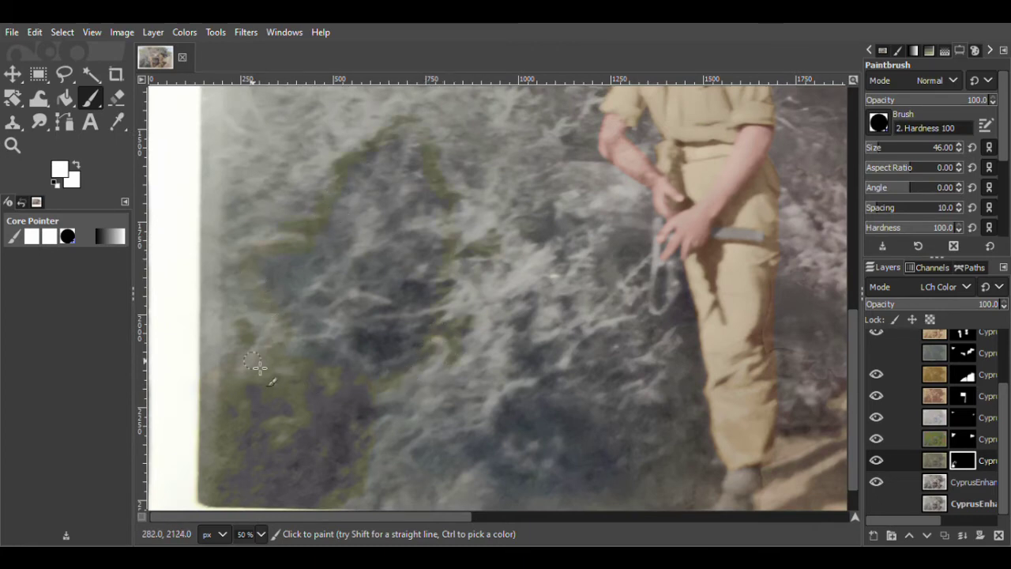
{"action": "left_click", "coordinate": [65, 99]}
{"action": "left_click", "coordinate": [405, 235]}
Duplicate the base photo layer, colour it with Palette Map using the Trees2 palette, and set its mode to LCh Color
{"action": "left_click", "coordinate": [12, 146]}
{"action": "double_click", "coordinate": [450, 343]}
{"action": "double_click", "coordinate": [450, 344]}
{"action": "left_click", "coordinate": [885, 107]}
{"action": "left_click", "coordinate": [436, 330]}
{"action": "left_click", "coordinate": [436, 330]}
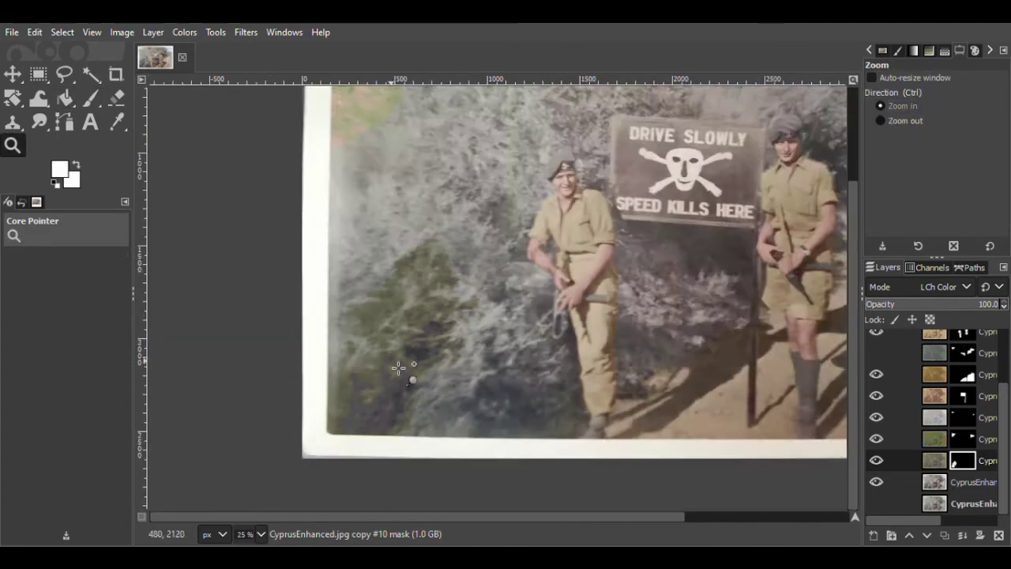
{"action": "left_click", "coordinate": [398, 368]}
{"action": "left_click", "coordinate": [968, 482]}
{"action": "left_click", "coordinate": [945, 536]}
{"action": "left_click", "coordinate": [928, 50]}
{"action": "left_click", "coordinate": [930, 109]}
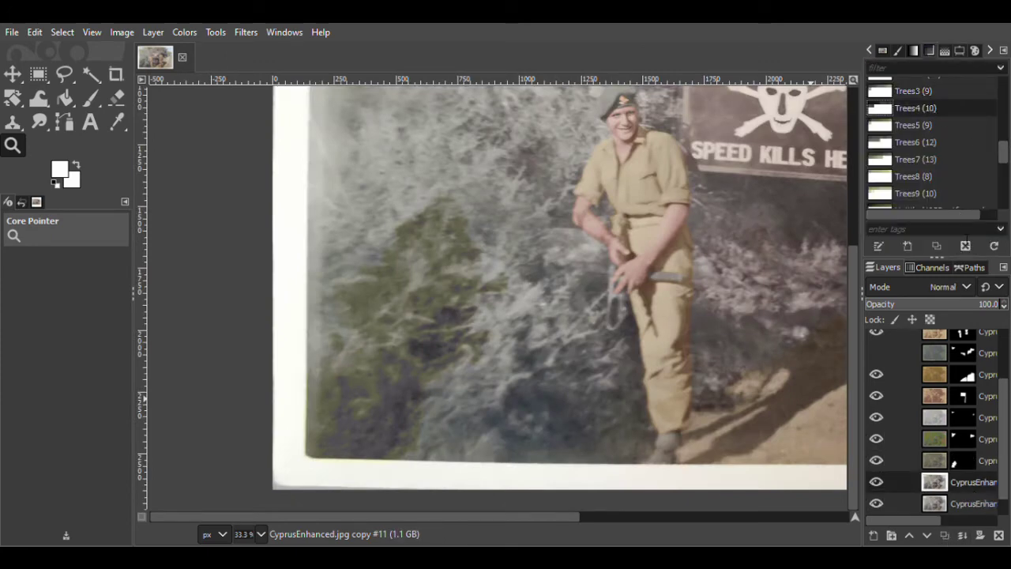
{"action": "left_click_drag", "start_coordinate": [1003, 150], "coordinate": [1003, 147]}
{"action": "left_click", "coordinate": [914, 116]}
{"action": "left_click", "coordinate": [185, 32]}
{"action": "left_click", "coordinate": [359, 463]}
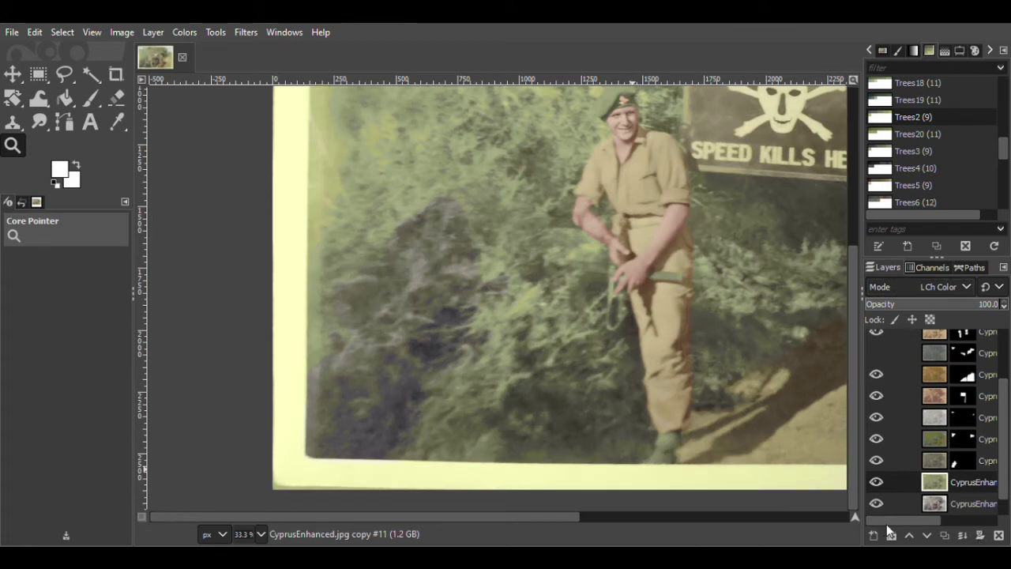
Add a black mask to the Trees2 layer, then outline and fill with white the large bush area left of the first soldier
{"action": "left_click", "coordinate": [980, 535]}
{"action": "left_click", "coordinate": [91, 98]}
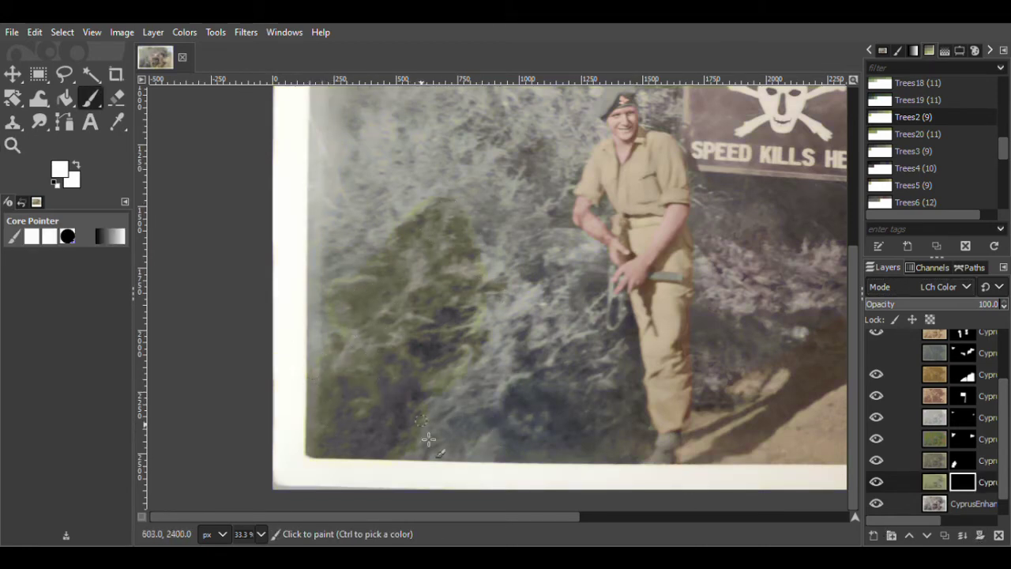
{"action": "left_click_drag", "start_coordinate": [499, 465], "coordinate": [519, 395]}
{"action": "mouse_move", "coordinate": [618, 287]}
{"action": "left_mouse_down"}
{"action": "mouse_move", "coordinate": [598, 246]}
{"action": "mouse_move", "coordinate": [526, 178]}
{"action": "left_mouse_up"}
{"action": "key", "text": "shift+b"}
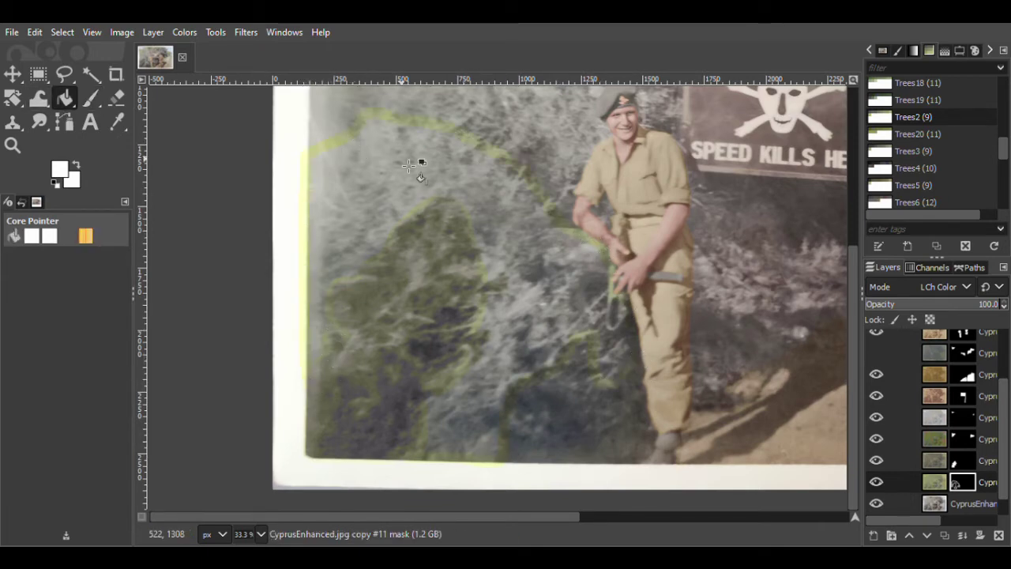
Outline and fill the dark shrubs beside the left soldier's legs on the Trees3 layer's mask and save the project
{"action": "left_click", "coordinate": [13, 146]}
{"action": "left_click", "coordinate": [899, 121]}
{"action": "left_click", "coordinate": [665, 214]}
{"action": "left_click_drag", "start_coordinate": [467, 517], "coordinate": [555, 517]}
{"action": "left_click_drag", "start_coordinate": [850, 433], "coordinate": [848, 394]}
{"action": "left_click", "coordinate": [962, 461]}
{"action": "left_click", "coordinate": [90, 98]}
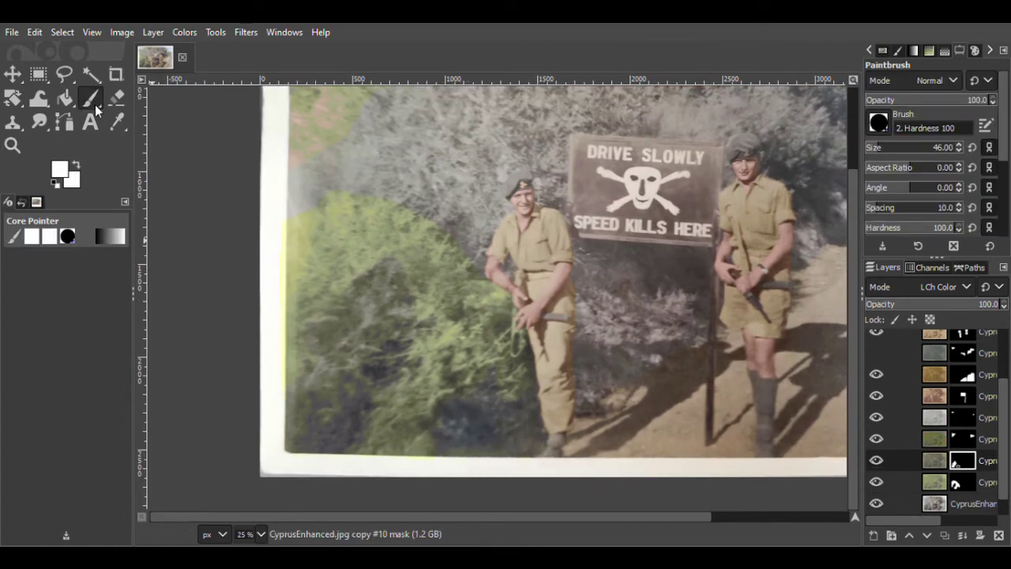
{"action": "key", "text": "shift+b"}
{"action": "key", "text": "ctrl+s"}
Duplicate the base photo layer and save the project
{"action": "left_click_drag", "start_coordinate": [851, 360], "coordinate": [849, 276]}
{"action": "left_click", "coordinate": [972, 504]}
{"action": "left_click", "coordinate": [944, 535]}
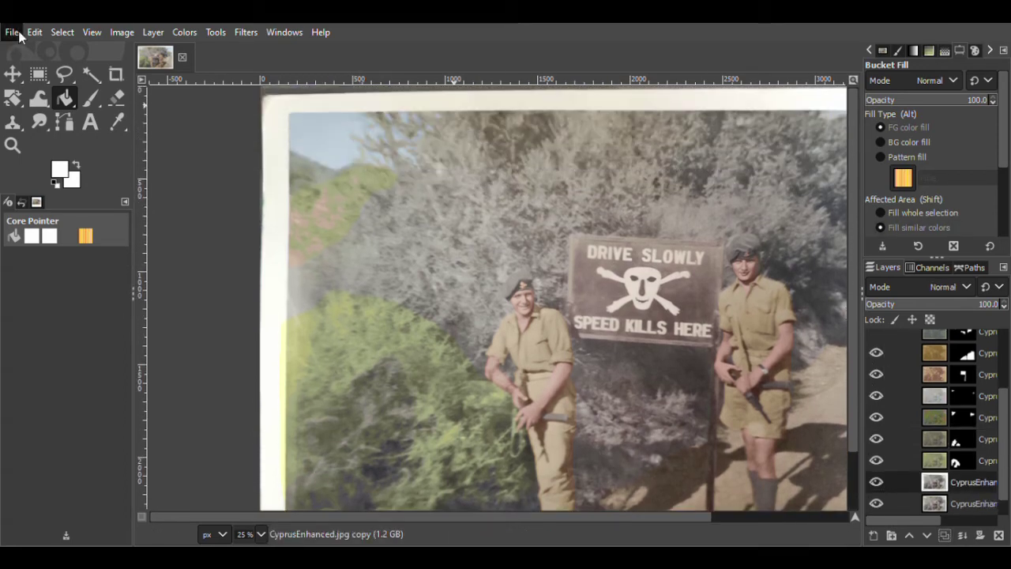
{"action": "key", "text": "ctrl+s"}
Colour the new base copy with Palette Map using the Trees7 palette and set its mode to LCh Color
{"action": "left_click", "coordinate": [928, 51]}
{"action": "left_click", "coordinate": [13, 145]}
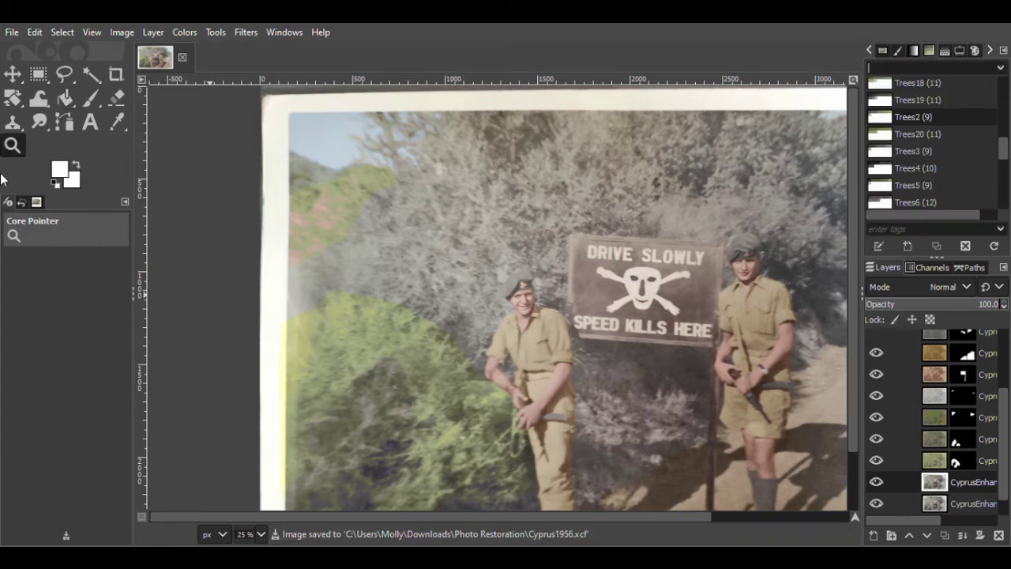
{"action": "left_click", "coordinate": [959, 51]}
{"action": "left_click", "coordinate": [433, 362]}
{"action": "left_click_drag", "start_coordinate": [852, 229], "coordinate": [852, 222]}
{"action": "left_click_drag", "start_coordinate": [1004, 482], "coordinate": [1006, 500]}
{"action": "left_click", "coordinate": [929, 50]}
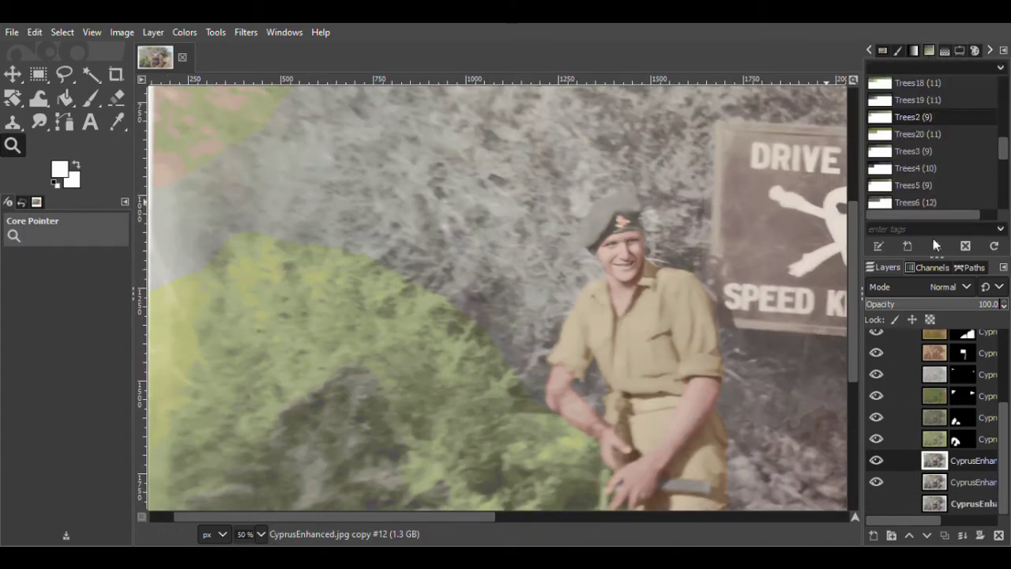
{"action": "left_click_drag", "start_coordinate": [1004, 158], "coordinate": [1005, 162]}
{"action": "left_click", "coordinate": [928, 171]}
{"action": "left_click", "coordinate": [185, 33]}
{"action": "mouse_move", "coordinate": [217, 354]}
{"action": "left_click", "coordinate": [409, 474]}
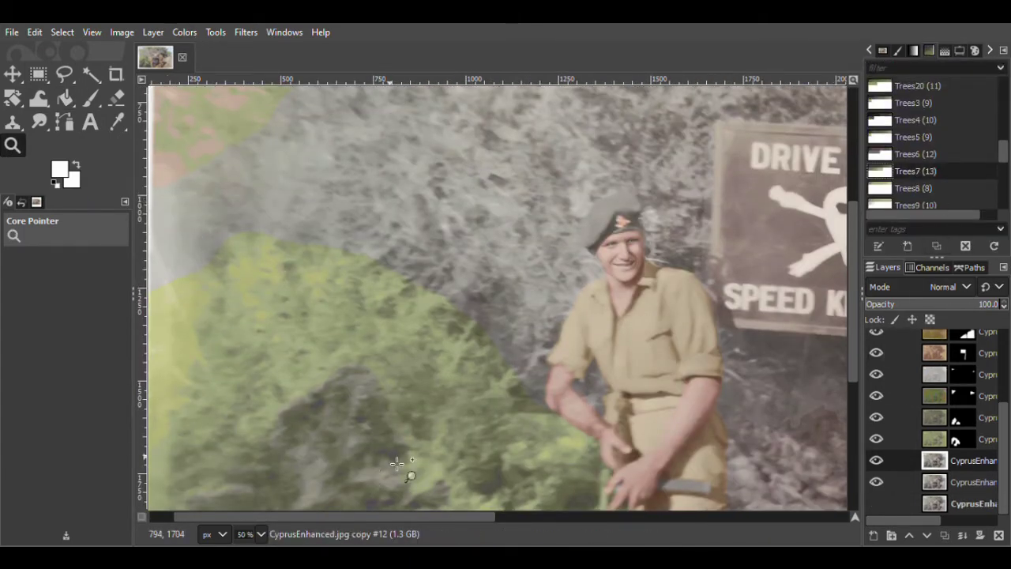
{"action": "left_click", "coordinate": [965, 286]}
{"action": "left_click", "coordinate": [946, 529]}
Add a black mask to the Trees7 layer, then outline and fill the dark foliage between the green bush and left soldier's shoulder
{"action": "left_click", "coordinate": [980, 536]}
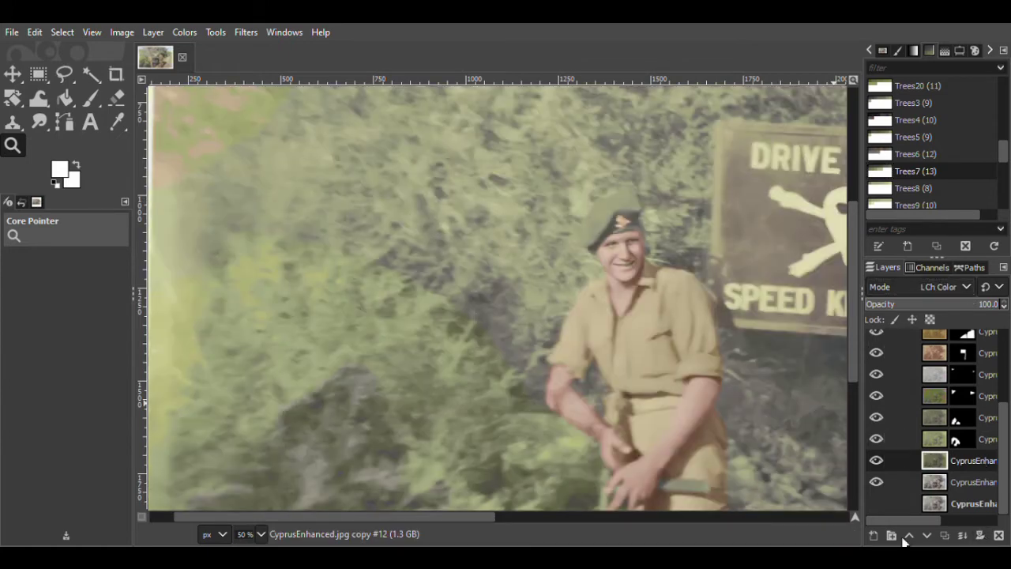
{"action": "left_click", "coordinate": [905, 541]}
{"action": "left_click", "coordinate": [90, 98]}
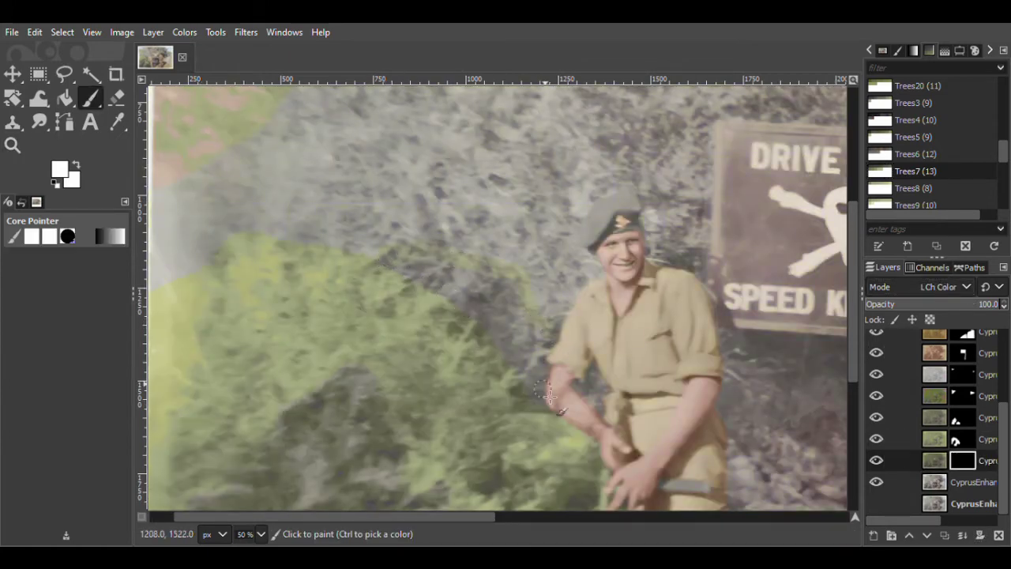
{"action": "key", "text": "shift+b"}
{"action": "left_click", "coordinate": [490, 306]}
Duplicate the base photo layer, colour it with Palette Map using the Trees8 palette, and set its mode to LCh Color
{"action": "key", "text": "p"}
{"action": "left_click", "coordinate": [956, 186]}
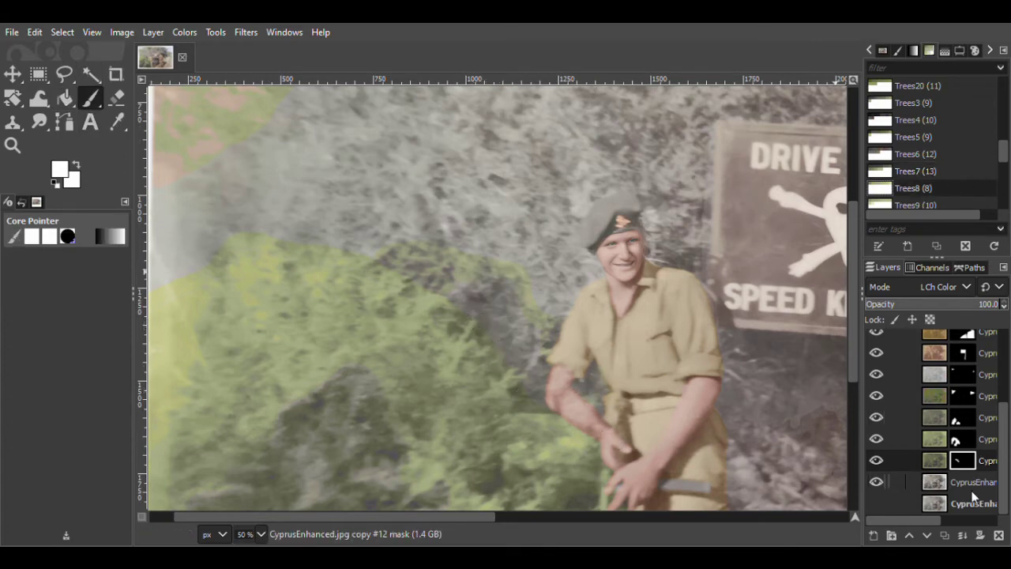
{"action": "left_click", "coordinate": [971, 487]}
{"action": "left_click", "coordinate": [944, 536]}
{"action": "left_click", "coordinate": [185, 32]}
{"action": "mouse_move", "coordinate": [248, 355]}
{"action": "left_click", "coordinate": [371, 466]}
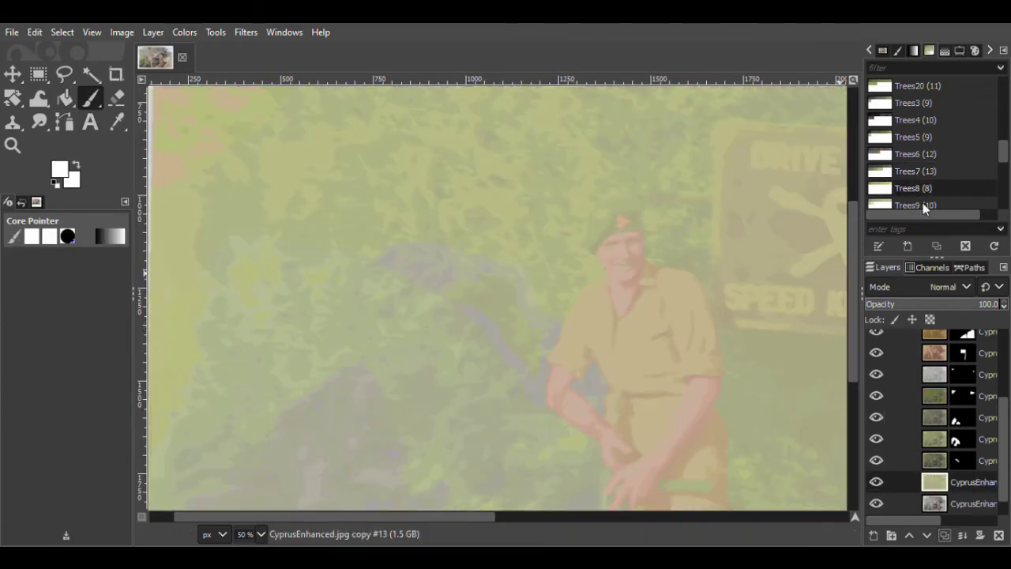
{"action": "left_click", "coordinate": [920, 287]}
{"action": "left_click", "coordinate": [907, 498]}
Temporarily hide the Trees8 layer and fill the remaining gap in the Trees7 layer's mask with white
{"action": "left_click_drag", "start_coordinate": [854, 355], "coordinate": [854, 339]}
{"action": "left_click", "coordinate": [876, 482]}
{"action": "key", "text": "Page_Up"}
{"action": "key", "text": "shift+b"}
{"action": "left_click", "coordinate": [877, 482]}
{"action": "left_click", "coordinate": [935, 482]}
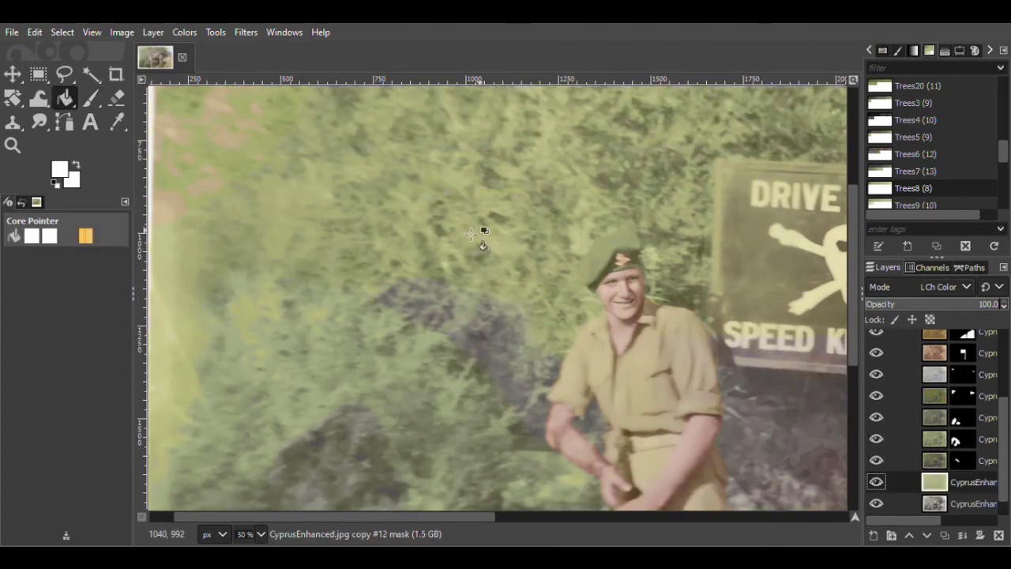
Add a black mask to the Trees8 layer and paint a white outline around the bush area left of the first soldier's beret
{"action": "left_click", "coordinate": [91, 97]}
{"action": "left_click", "coordinate": [979, 536], "text": "shift"}
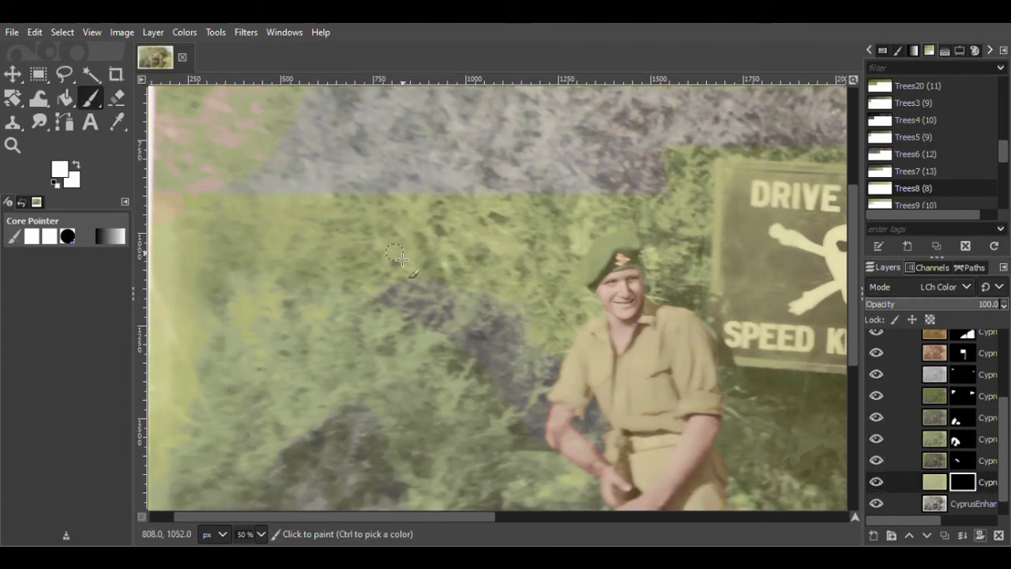
{"action": "scroll", "coordinate": [371, 292], "scroll_direction": "left", "scroll_amount": 3}
{"action": "mouse_move", "coordinate": [248, 305]}
{"action": "left_mouse_down"}
{"action": "mouse_move", "coordinate": [361, 199]}
{"action": "mouse_move", "coordinate": [500, 155]}
{"action": "mouse_move", "coordinate": [536, 161]}
{"action": "left_mouse_up"}
{"action": "left_click_drag", "start_coordinate": [593, 209], "coordinate": [630, 288]}
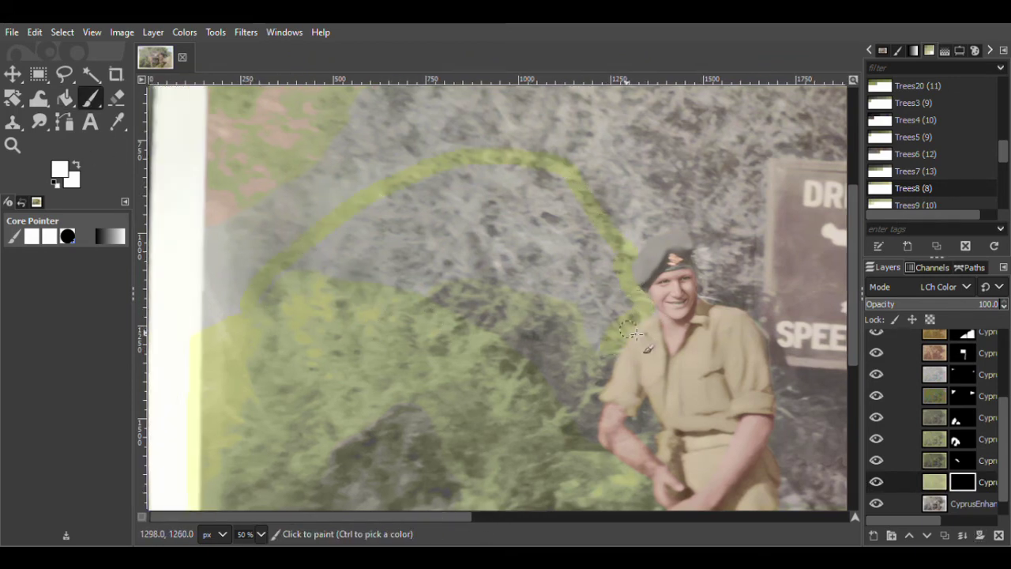
{"action": "left_click_drag", "start_coordinate": [636, 336], "coordinate": [483, 284]}
Fill the outlined bush area on the Trees8 mask with white and save the project
{"action": "key", "text": "shift+b"}
{"action": "left_click", "coordinate": [492, 302]}
{"action": "key", "text": "ctrl+s"}
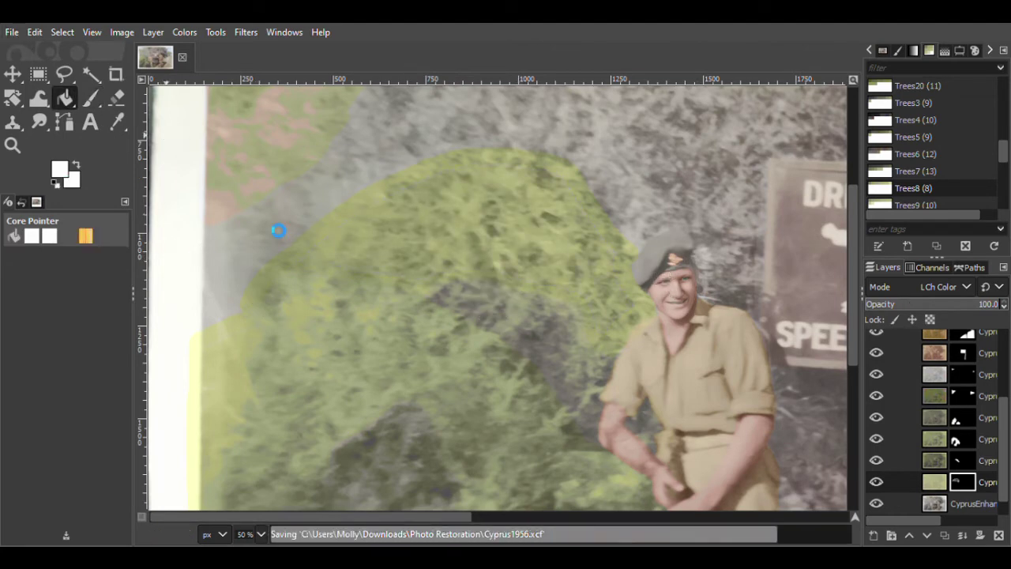
Duplicate the base photo layer, colour it with Palette Map using the Trees9 palette, and set its mode to LCh Color
{"action": "left_click", "coordinate": [13, 145]}
{"action": "left_click", "coordinate": [681, 241], "text": "ctrl"}
{"action": "left_click", "coordinate": [681, 241], "text": "ctrl"}
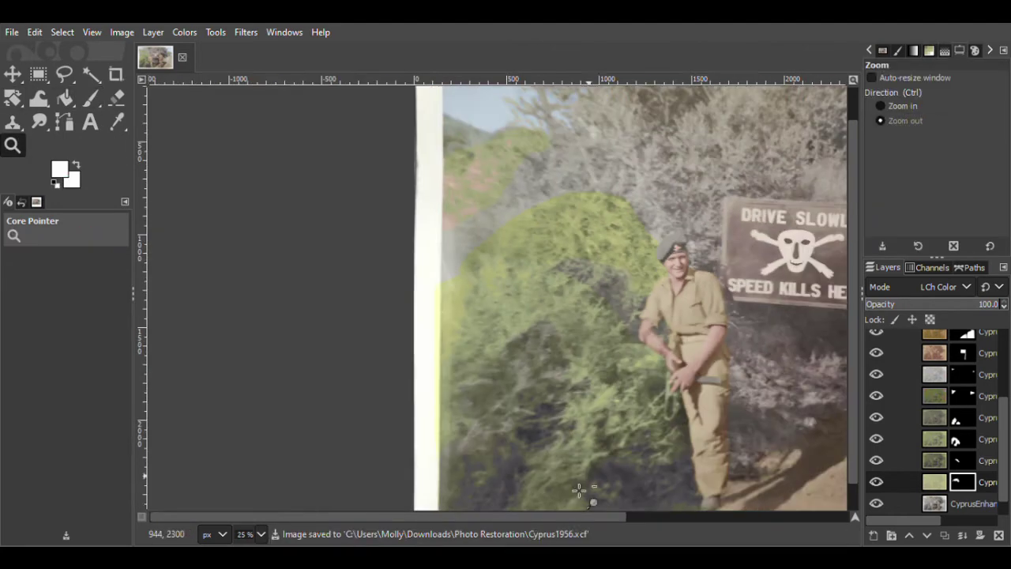
{"action": "left_click_drag", "start_coordinate": [505, 517], "coordinate": [597, 516]}
{"action": "left_click_drag", "start_coordinate": [854, 374], "coordinate": [853, 341]}
{"action": "left_click", "coordinate": [435, 139]}
{"action": "left_click_drag", "start_coordinate": [854, 223], "coordinate": [855, 204]}
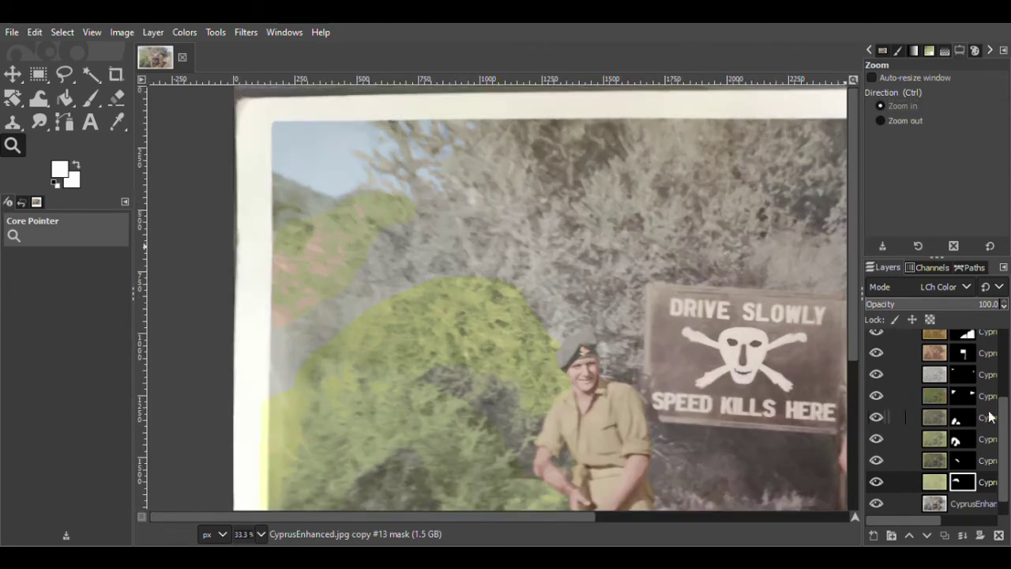
{"action": "left_click", "coordinate": [971, 503]}
{"action": "left_click", "coordinate": [944, 535]}
{"action": "left_click", "coordinate": [91, 98]}
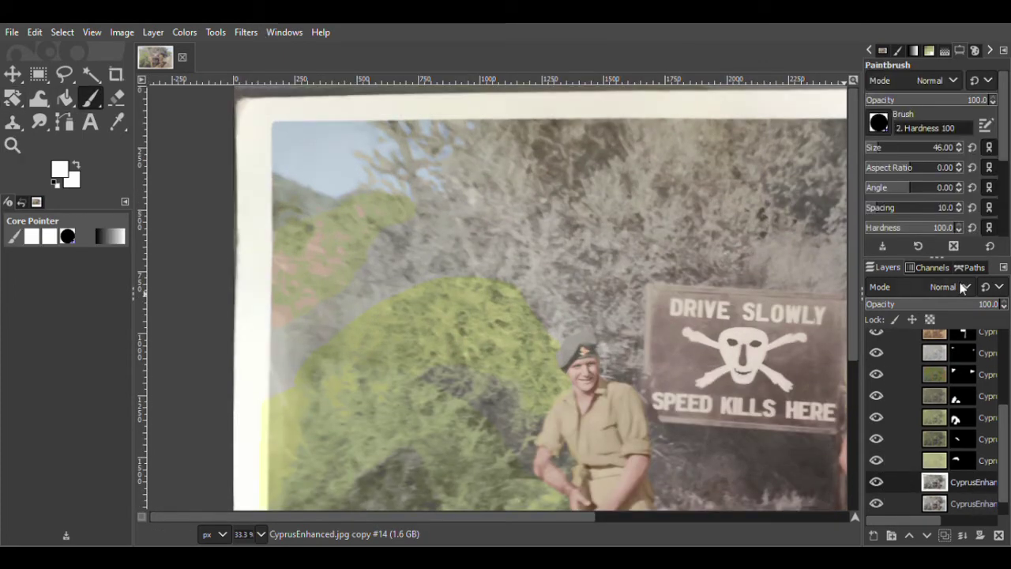
{"action": "left_click", "coordinate": [928, 50]}
{"action": "left_click", "coordinate": [371, 417]}
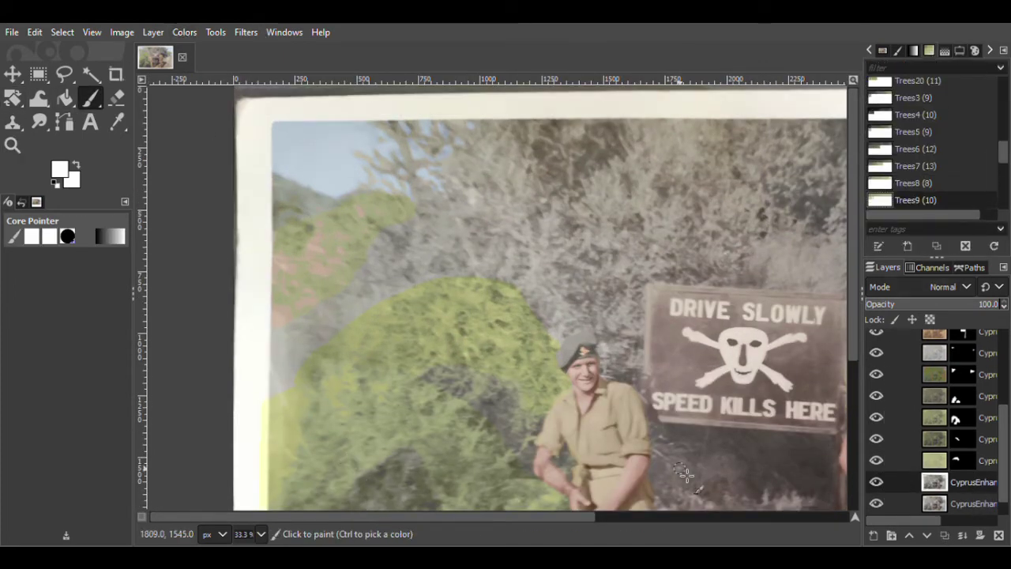
{"action": "left_click", "coordinate": [939, 286]}
{"action": "left_click", "coordinate": [959, 531]}
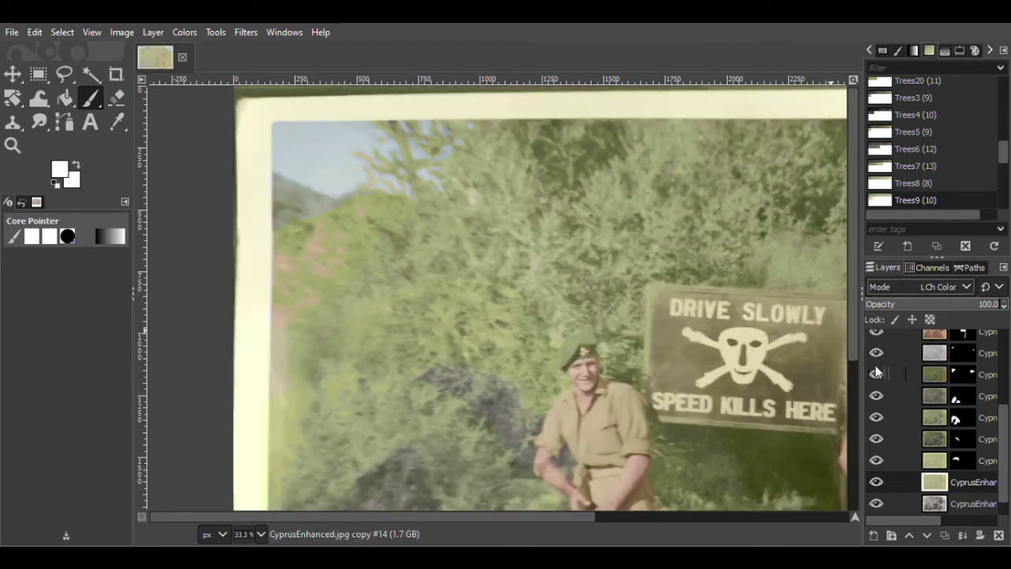
Add a black mask to the Trees9 layer, outline the upper bushes below the sky, fill them with white and save
{"action": "scroll", "coordinate": [857, 356], "scroll_direction": "down", "scroll_amount": 1}
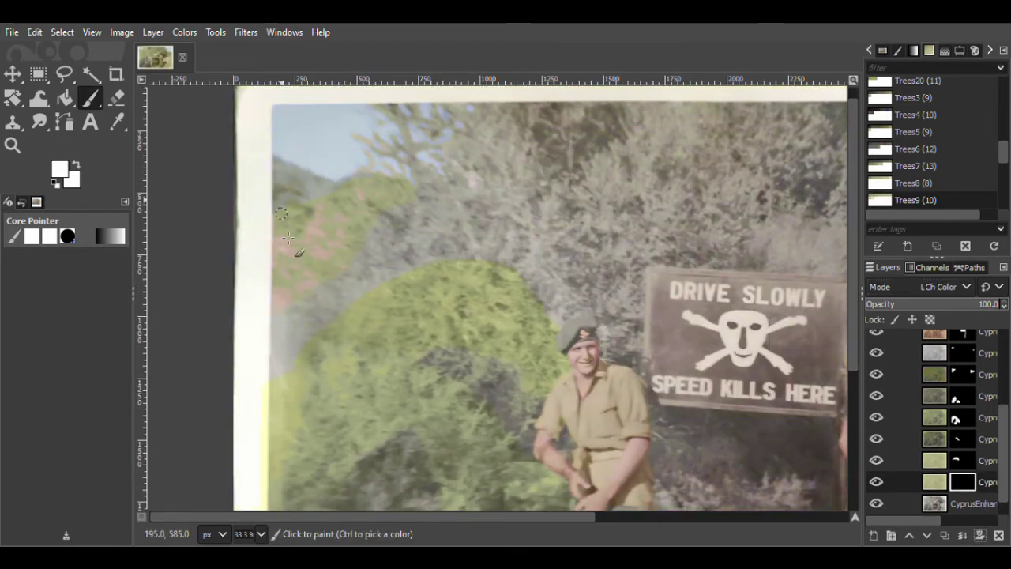
{"action": "left_click_drag", "start_coordinate": [363, 165], "coordinate": [378, 113]}
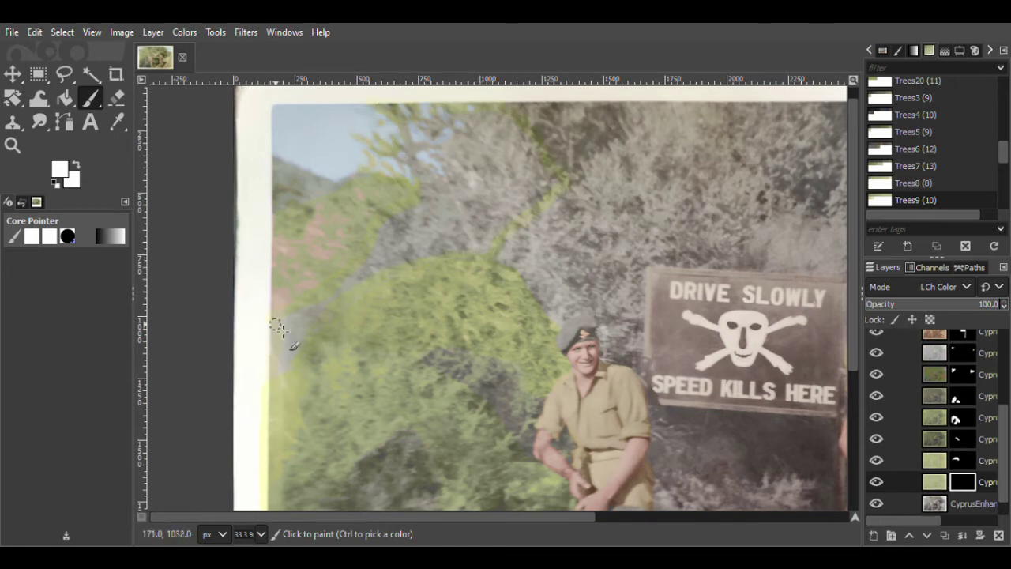
{"action": "key", "text": "shift+b"}
{"action": "left_click", "coordinate": [496, 298]}
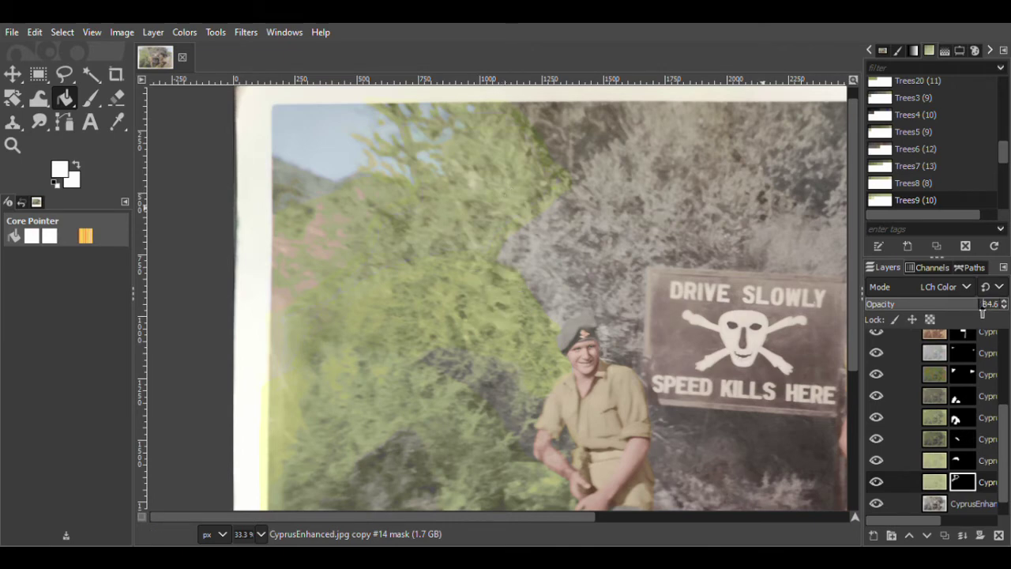
{"action": "key", "text": "ctrl+s"}
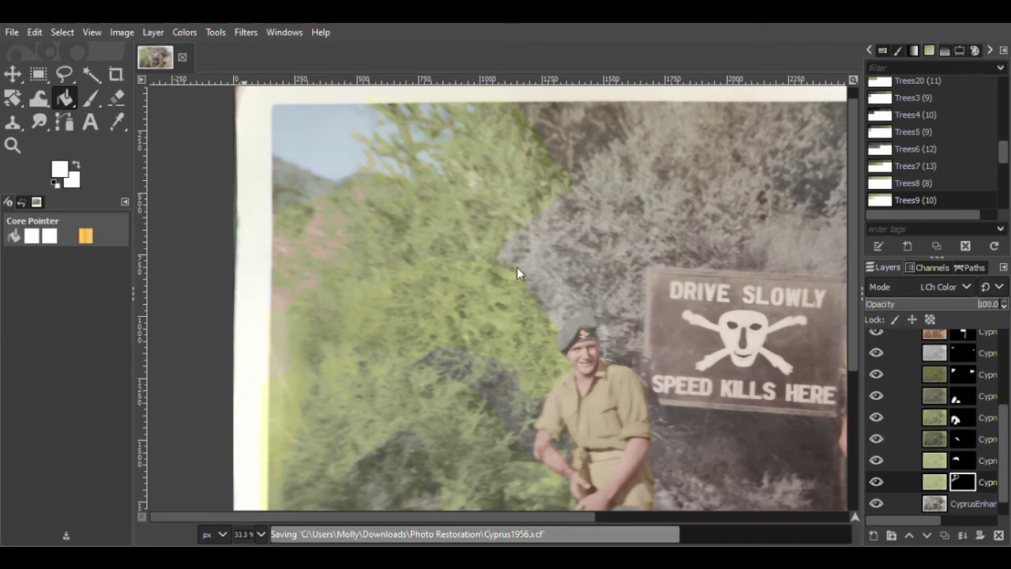
Duplicate the base photo layer, colour it with Palette Map using the Trees10 palette, and set its mode to LCh Color
{"action": "left_click", "coordinate": [98, 102]}
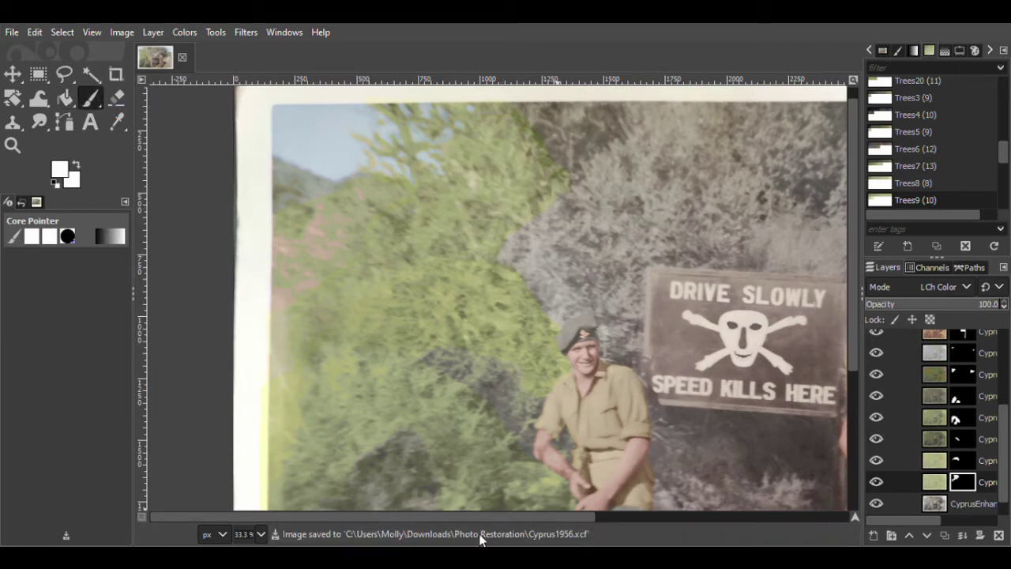
{"action": "left_click_drag", "start_coordinate": [456, 516], "coordinate": [491, 517]}
{"action": "left_click", "coordinate": [987, 500]}
{"action": "left_click", "coordinate": [944, 535]}
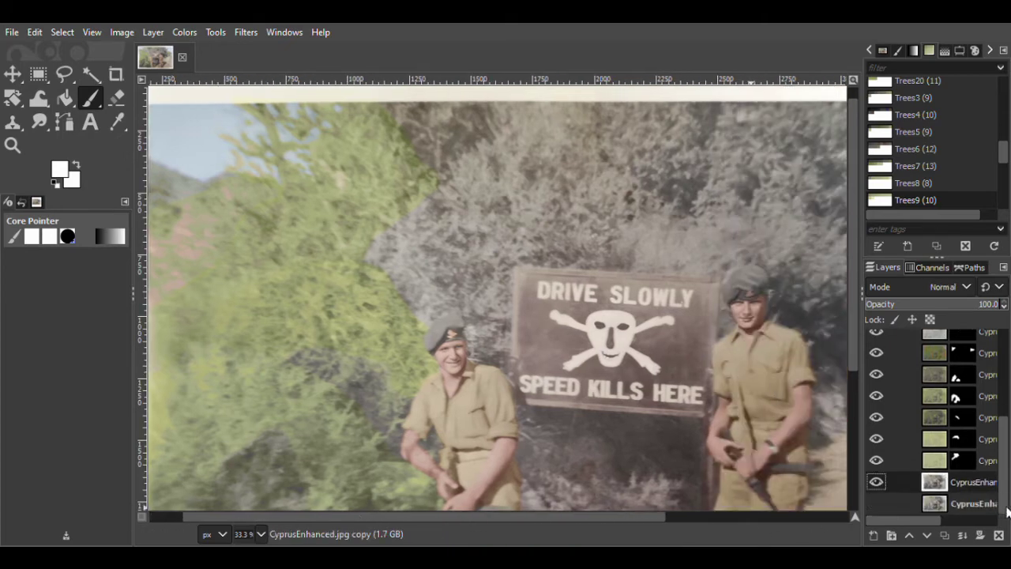
{"action": "left_click_drag", "start_coordinate": [1003, 148], "coordinate": [1004, 152]}
{"action": "scroll", "coordinate": [1005, 158], "scroll_direction": "up", "scroll_amount": 6}
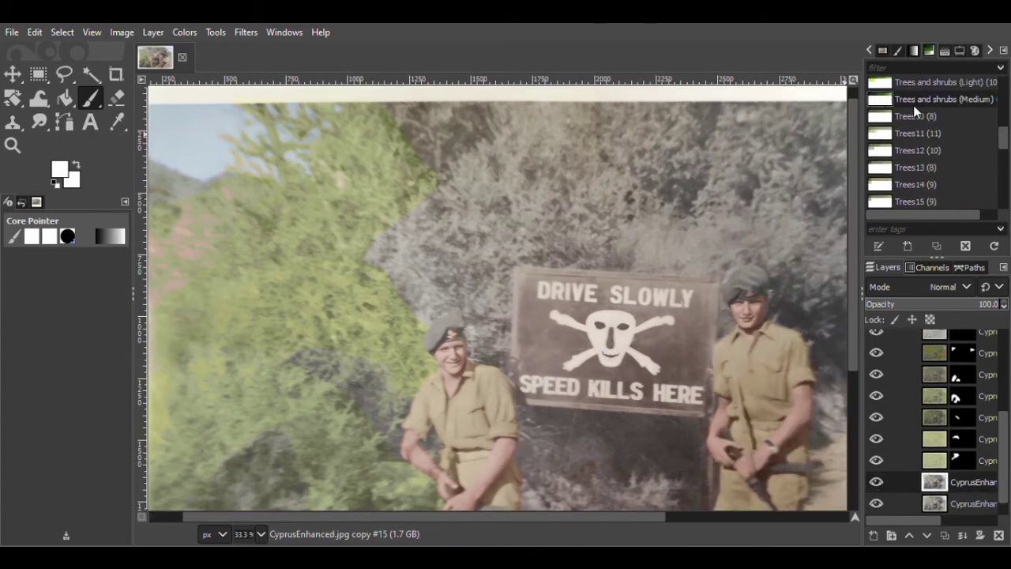
{"action": "left_click", "coordinate": [363, 470]}
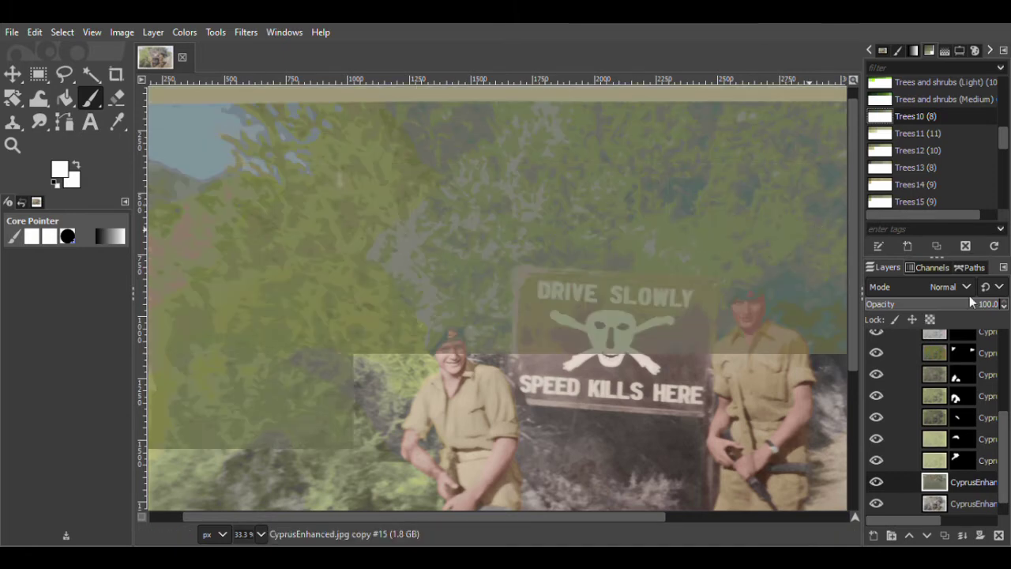
{"action": "left_click", "coordinate": [941, 287]}
{"action": "left_click", "coordinate": [942, 532]}
Add a black mask to the Trees10 layer and reveal the dark foliage patch along the photo's upper edge with white
{"action": "left_click_drag", "start_coordinate": [605, 517], "coordinate": [587, 517]}
{"action": "left_click_drag", "start_coordinate": [1004, 483], "coordinate": [1007, 498]}
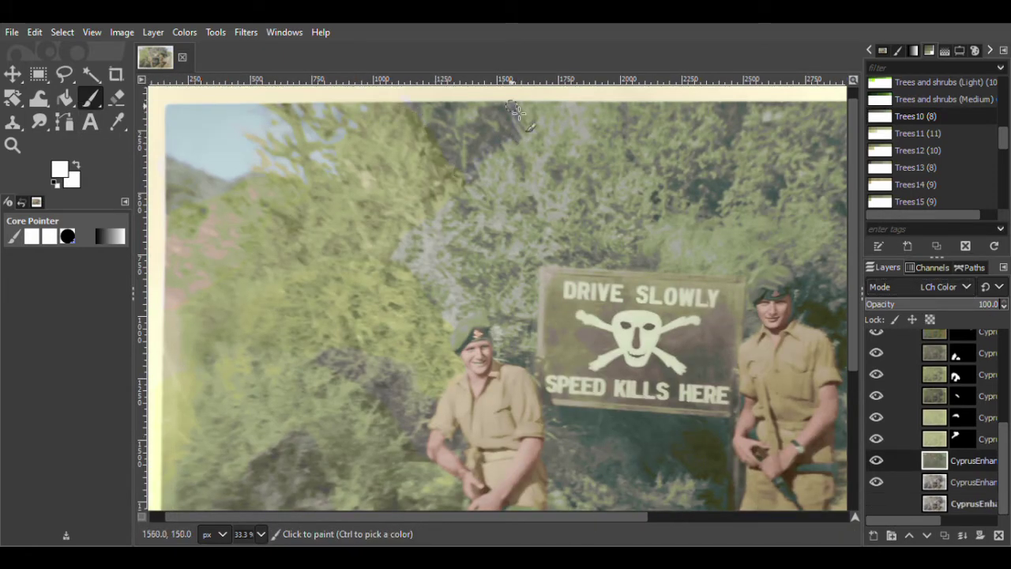
{"action": "left_click", "coordinate": [980, 534], "text": "shift"}
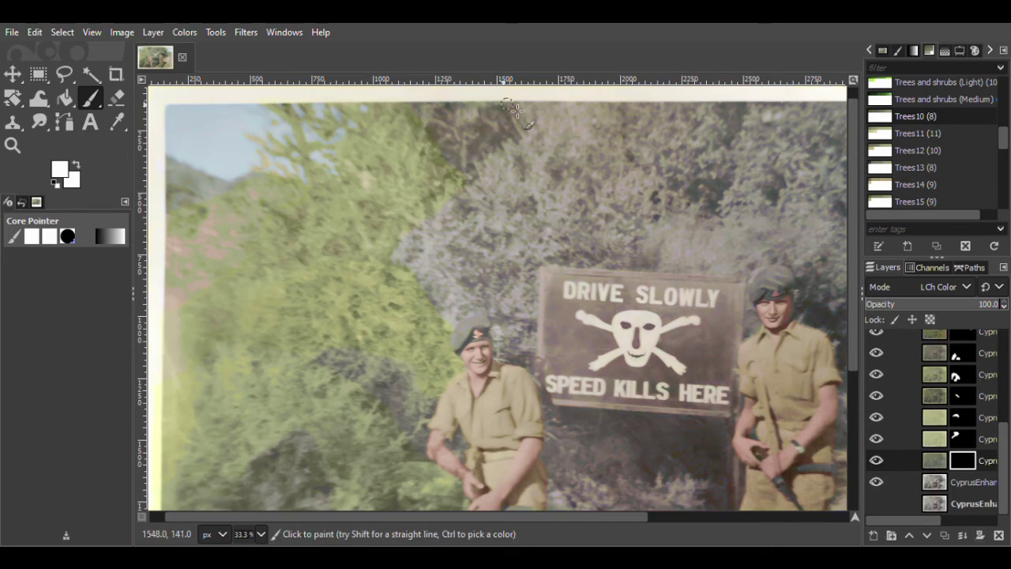
{"action": "key", "text": "shift+b"}
Touch up the Trees9 mask with black where it meets the dark foliage patch, restore white as foreground colour and save
{"action": "key", "text": "Page_Up"}
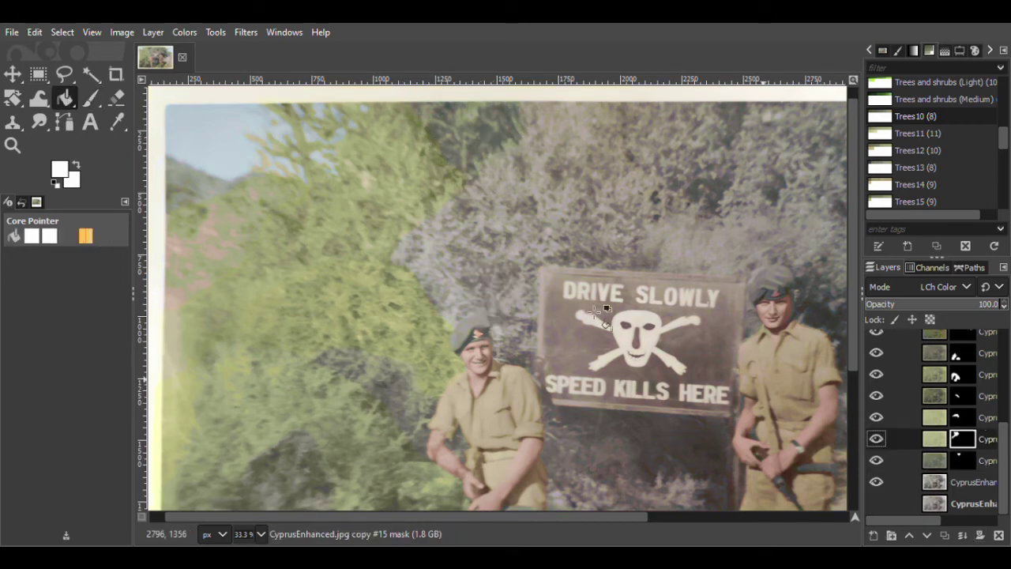
{"action": "key", "text": "d"}
{"action": "key", "text": "p"}
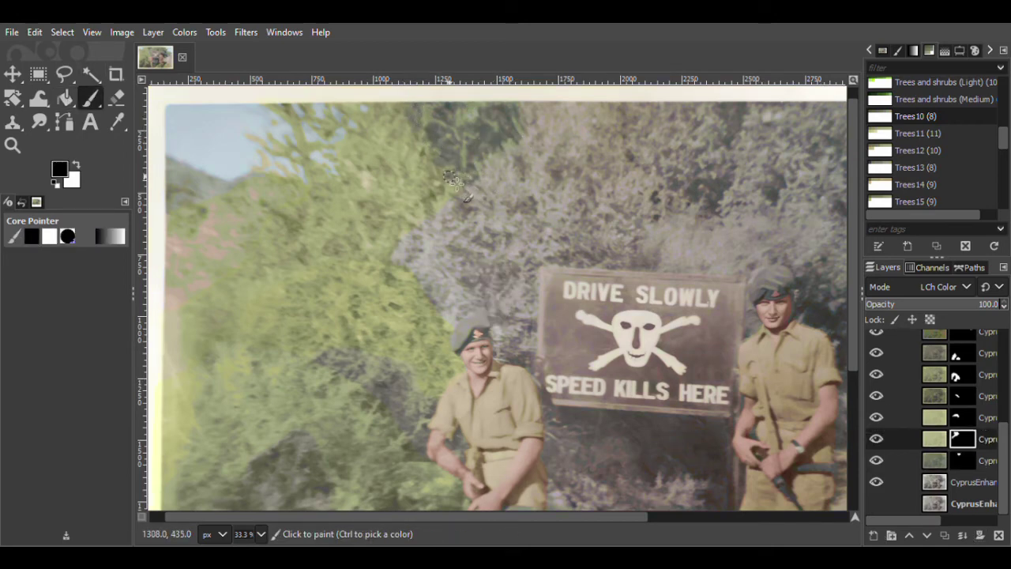
{"action": "key", "text": "x"}
{"action": "key", "text": "ctrl+s"}
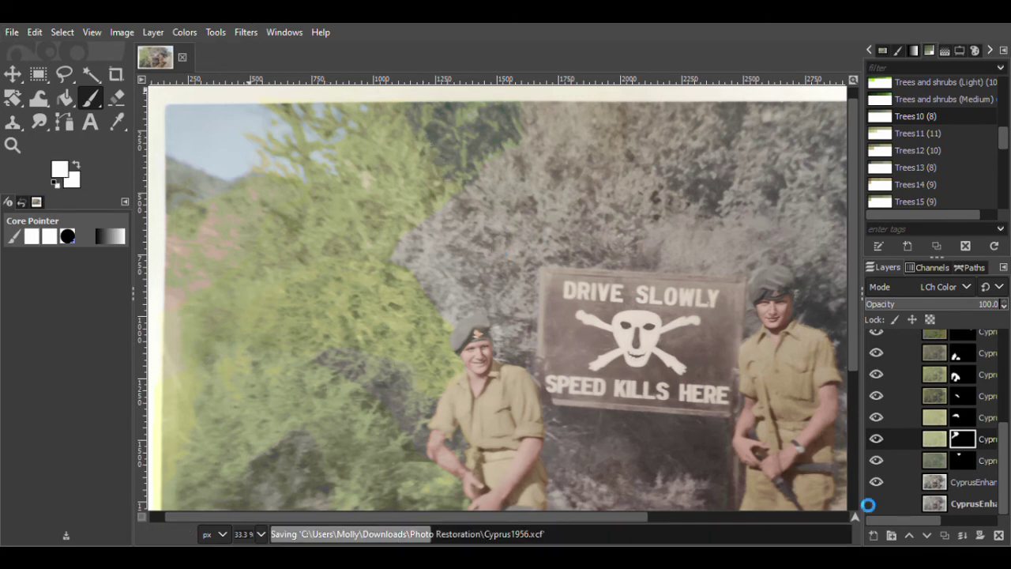
Paint white on the Trees10 mask over the dark foliage gaps around the first soldier's beret and above the sign
{"action": "left_click", "coordinate": [958, 481]}
{"action": "left_click", "coordinate": [987, 460]}
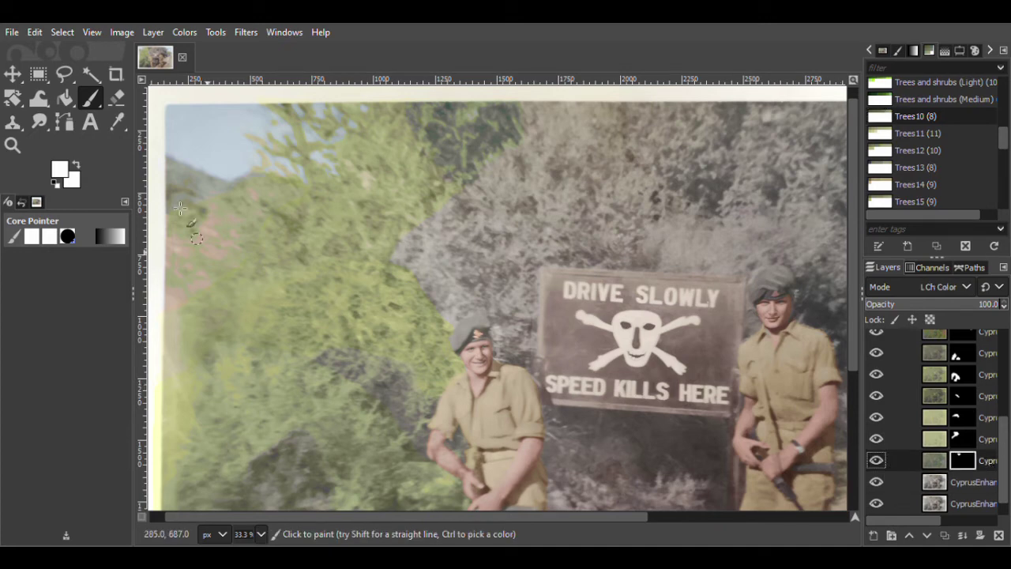
{"action": "mouse_move", "coordinate": [491, 314]}
{"action": "left_mouse_down"}
{"action": "mouse_move", "coordinate": [469, 279]}
{"action": "mouse_move", "coordinate": [511, 292]}
{"action": "mouse_move", "coordinate": [479, 283]}
{"action": "left_mouse_up"}
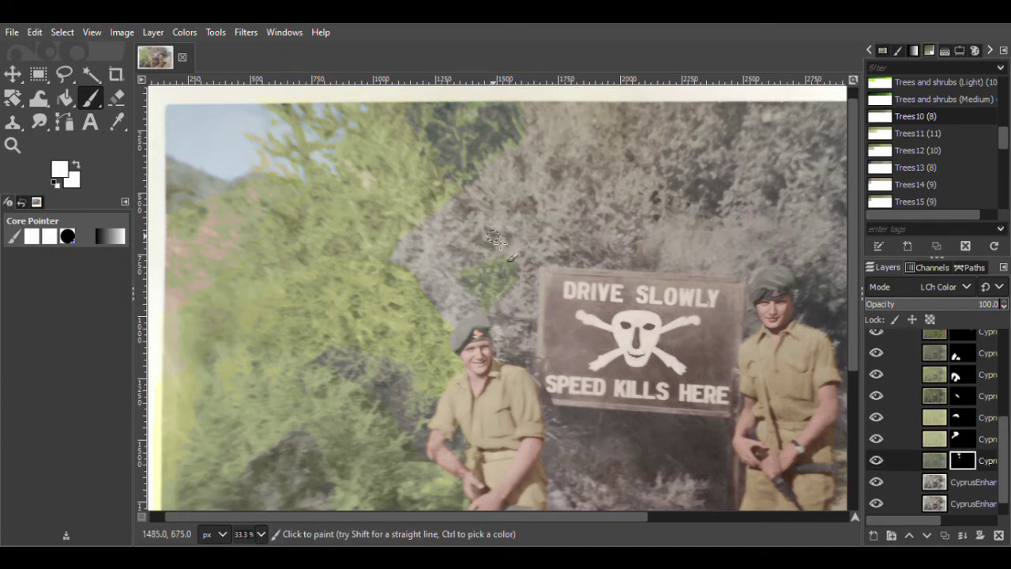
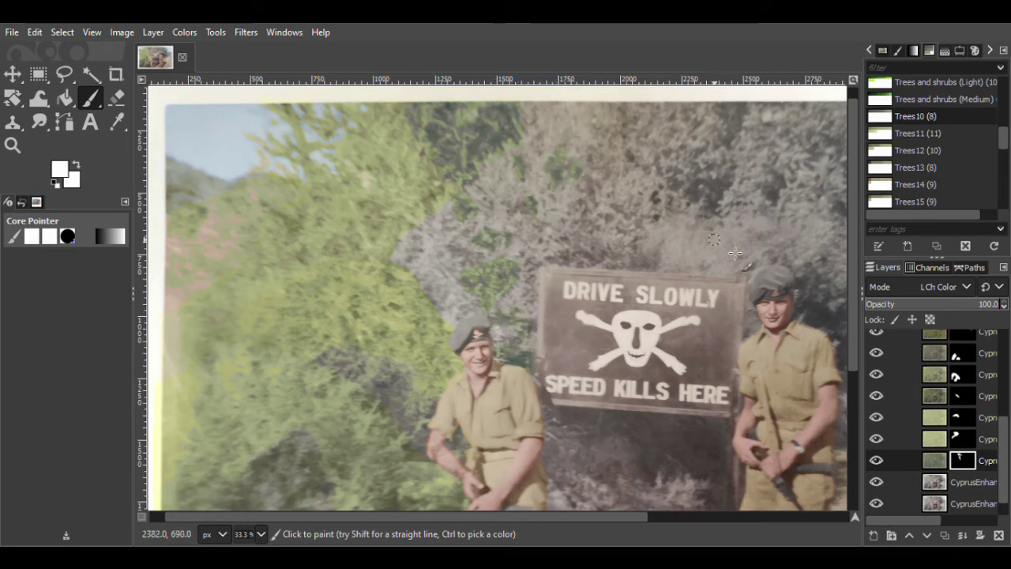
Duplicate the base photo layer, colour it with Palette Map using the Trees11 palette, and set its mode to LCh Color
{"action": "left_click", "coordinate": [963, 482]}
{"action": "left_click", "coordinate": [945, 536]}
{"action": "left_click", "coordinate": [917, 133]}
{"action": "left_click", "coordinate": [183, 33]}
{"action": "left_click", "coordinate": [356, 442]}
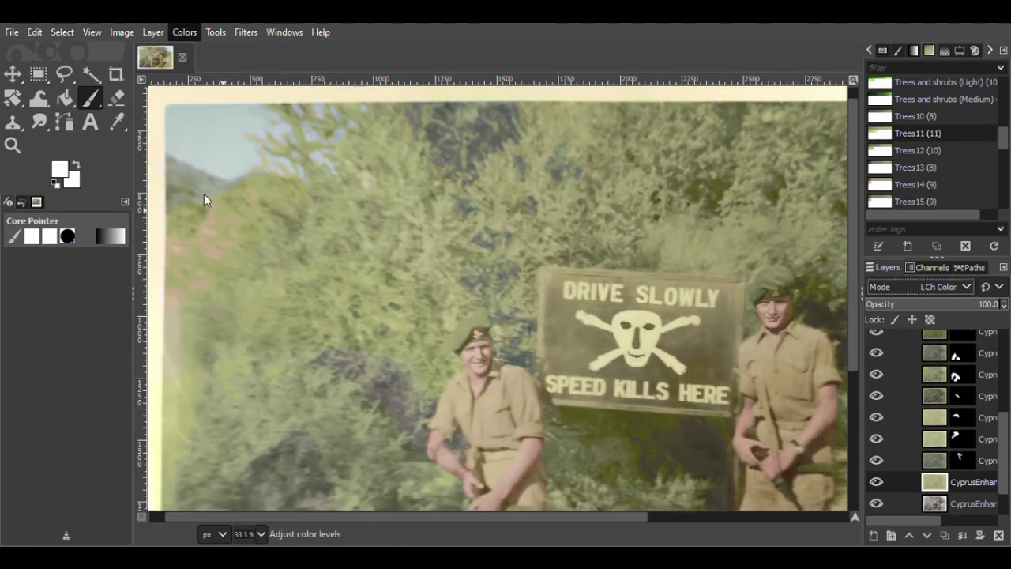
Add a black mask to the Trees11 layer and paint a white outline around the bushes from the first soldier's beret to above the sign
{"action": "scroll", "coordinate": [932, 466], "scroll_direction": "down", "scroll_amount": 2}
{"action": "left_click", "coordinate": [979, 534], "text": "shift"}
{"action": "left_click_drag", "start_coordinate": [527, 199], "coordinate": [654, 230]}
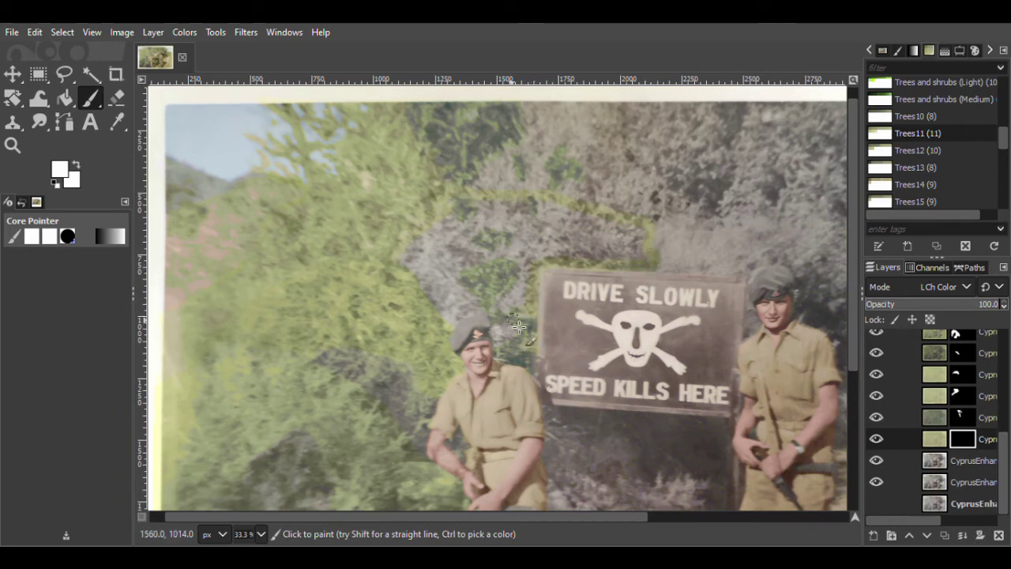
Fill the outlined bush area on the Trees11 mask with white
{"action": "key", "text": "shift+b"}
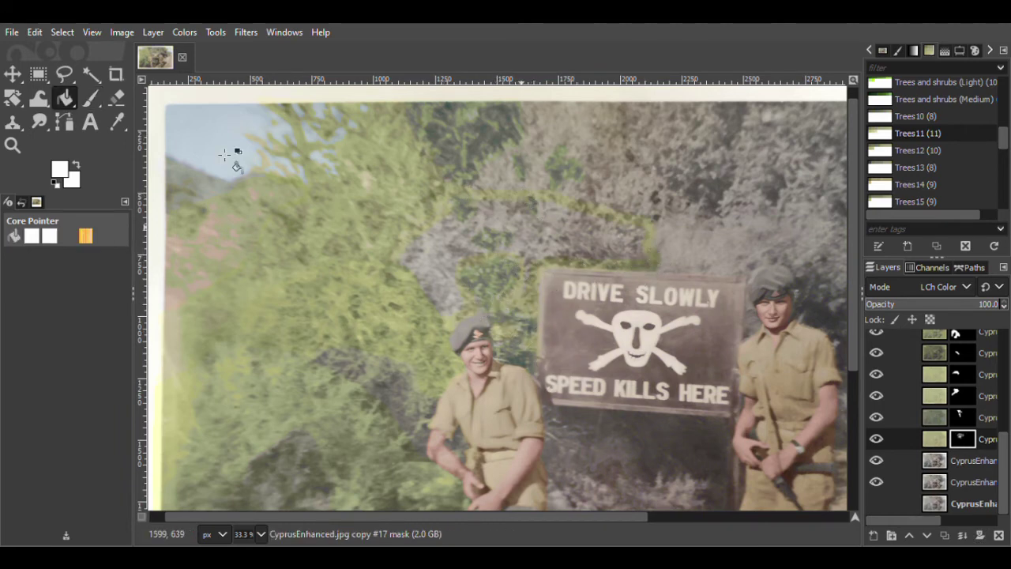
{"action": "left_click", "coordinate": [589, 224]}
{"action": "key", "text": "ctrl+z"}
{"action": "key", "text": "p"}
{"action": "key", "text": "ctrl+z"}
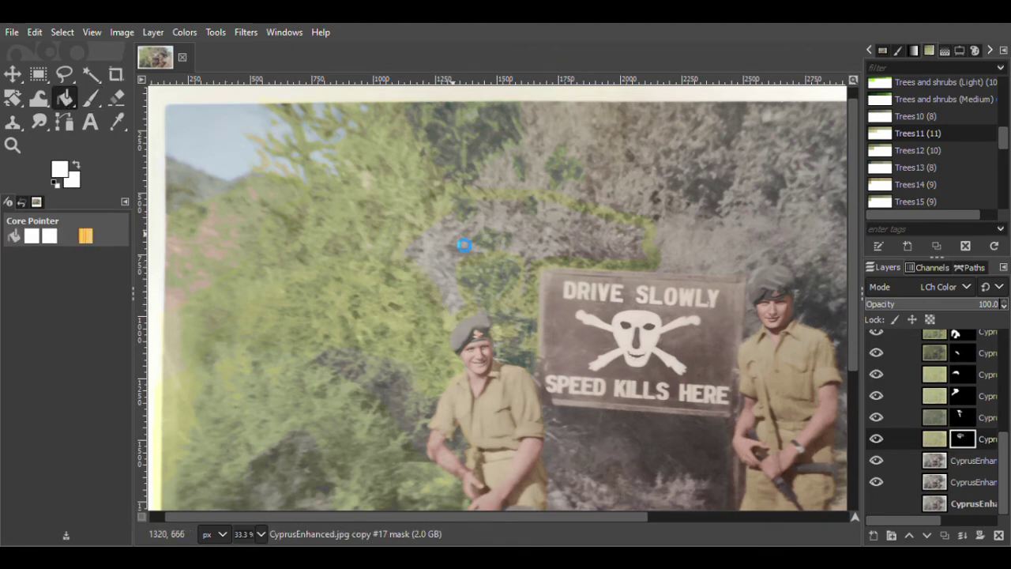
Colour the spare base photo copy with Palette Map using the Trees12 palette in LCh Color mode and give it a black mask
{"action": "left_click", "coordinate": [971, 464]}
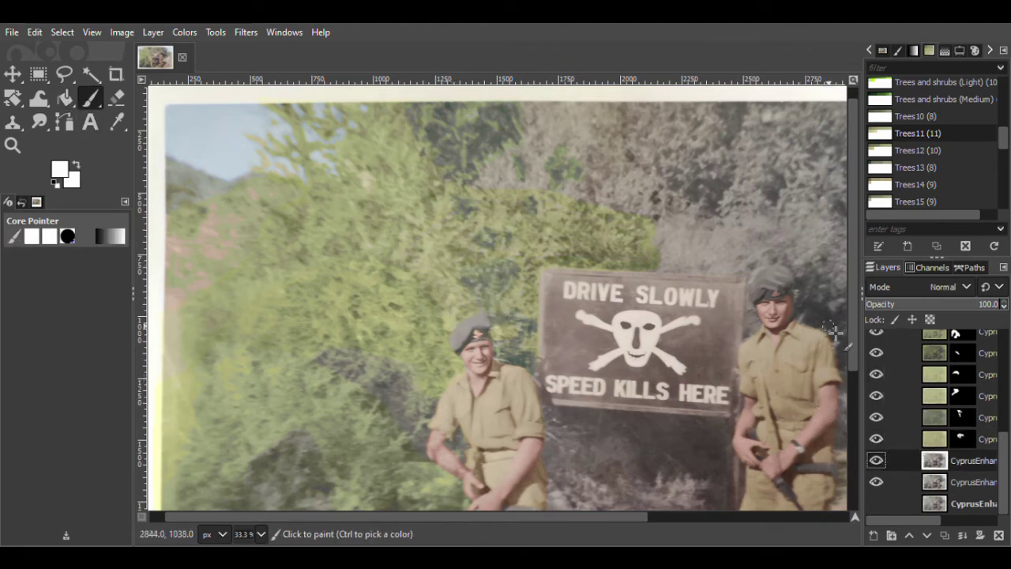
{"action": "left_click", "coordinate": [934, 151]}
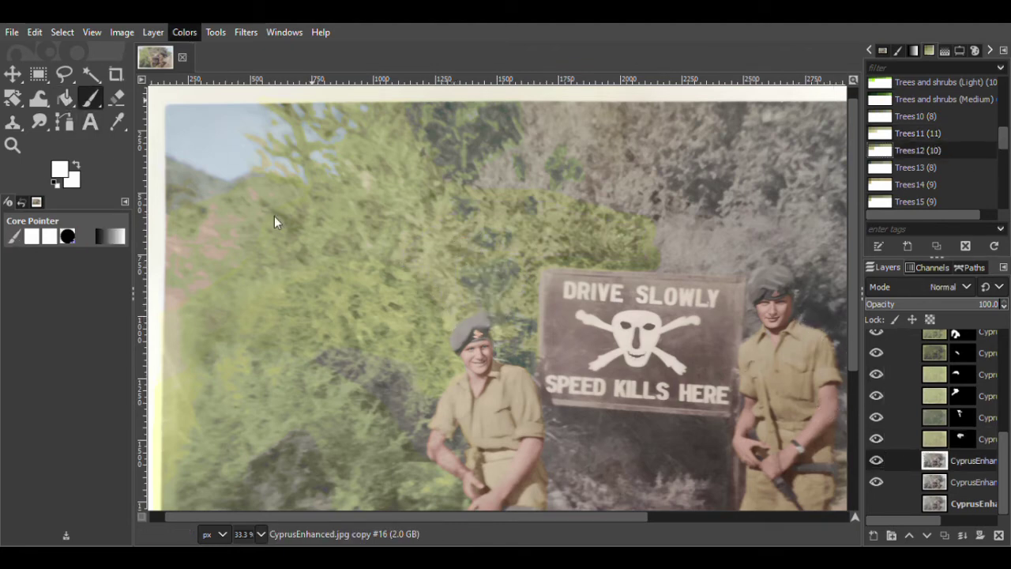
{"action": "left_click", "coordinate": [979, 534], "text": "shift"}
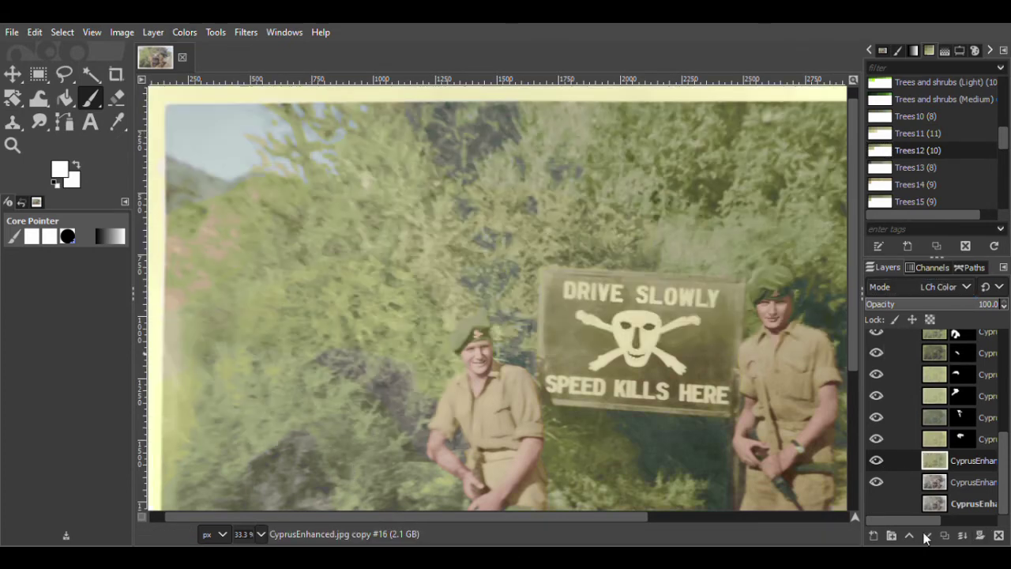
Outline the bush area between the sign and the photo's upper edge on the Trees12 mask, fill it with white and save
{"action": "left_click_drag", "start_coordinate": [542, 518], "coordinate": [601, 517]}
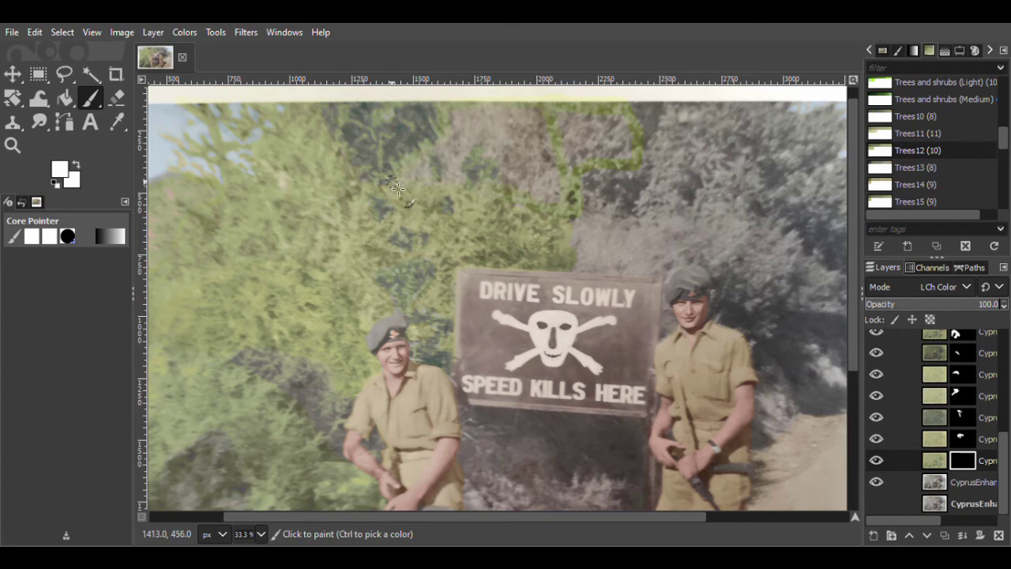
{"action": "key", "text": "shift+b"}
{"action": "key", "text": "ctrl+s"}
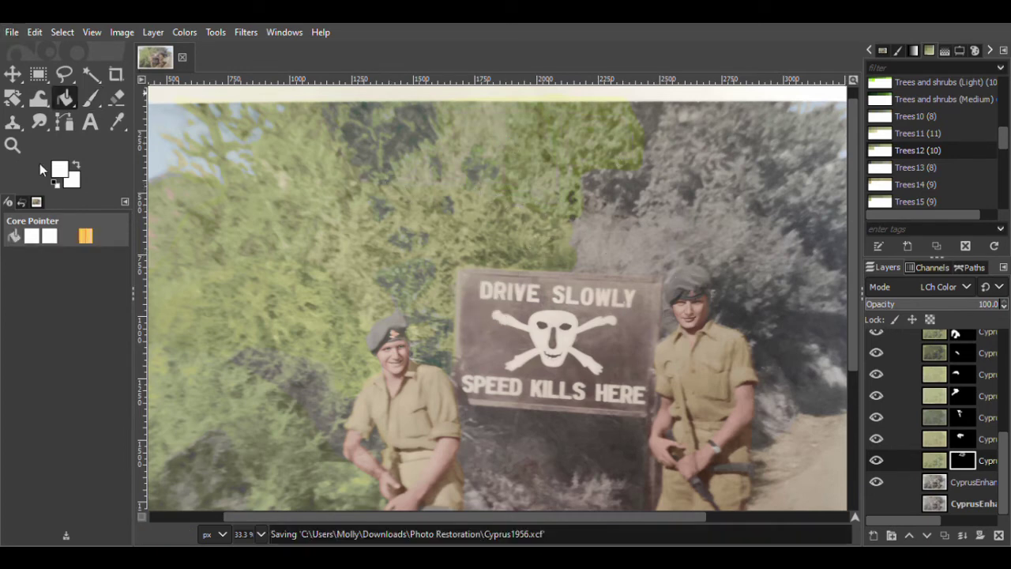
Duplicate the base photo layer, colour it with Palette Map using Trees13 in LCh Color mode, and add a black mask
{"action": "left_click", "coordinate": [972, 483]}
{"action": "left_click", "coordinate": [944, 535]}
{"action": "left_click", "coordinate": [925, 165]}
{"action": "left_click", "coordinate": [184, 32]}
{"action": "left_click", "coordinate": [364, 442]}
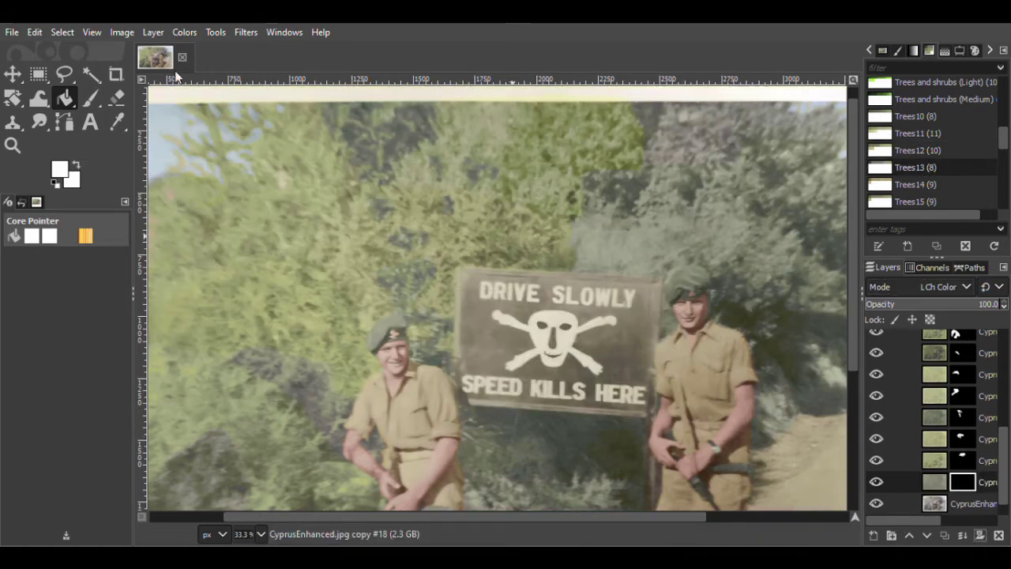
Paint white on the Trees13 mask over the dark foliage patches beside the Trees12 bushes above the sign
{"action": "key", "text": "p"}
{"action": "left_click_drag", "start_coordinate": [654, 107], "coordinate": [647, 142]}
{"action": "left_click_drag", "start_coordinate": [650, 194], "coordinate": [646, 177]}
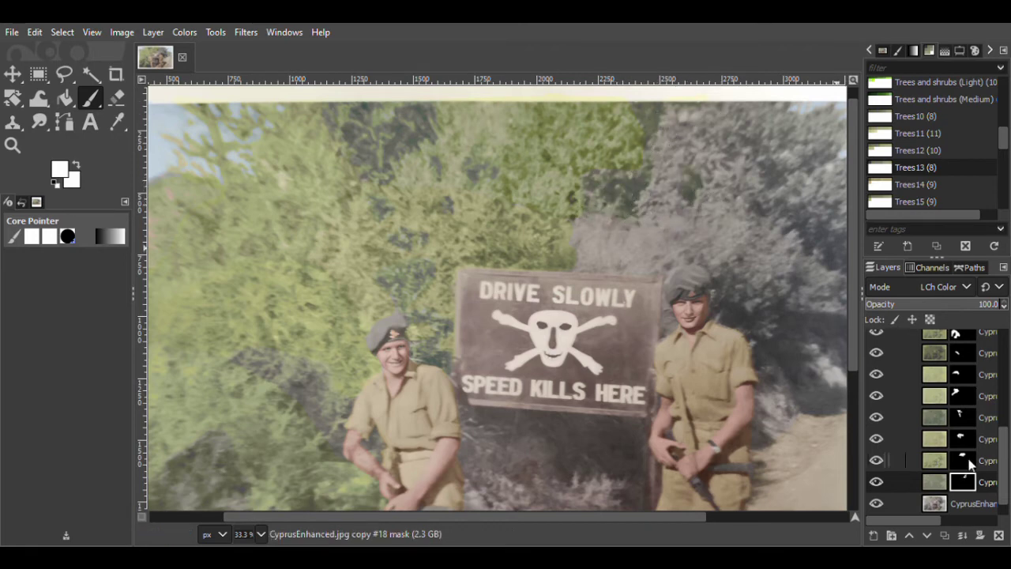
Duplicate the base photo layer, colour it with Palette Map using the Trees14 palette, and set its mode to LCh Color
{"action": "scroll", "coordinate": [964, 474], "scroll_direction": "down", "scroll_amount": 1}
{"action": "left_click", "coordinate": [948, 481]}
{"action": "left_click", "coordinate": [932, 187]}
{"action": "left_click", "coordinate": [184, 32]}
{"action": "left_click", "coordinate": [379, 502]}
{"action": "left_click", "coordinate": [943, 286]}
{"action": "left_click", "coordinate": [940, 503]}
Add a black mask to the Trees14 layer, outline the shrub between the sign and the second soldier's beret, and fill it with white
{"action": "scroll", "coordinate": [983, 442], "scroll_direction": "down", "scroll_amount": 1}
{"action": "left_click", "coordinate": [980, 536]}
{"action": "left_click", "coordinate": [895, 524]}
{"action": "left_click_drag", "start_coordinate": [631, 516], "coordinate": [689, 517]}
{"action": "mouse_move", "coordinate": [491, 235]}
{"action": "left_mouse_down"}
{"action": "mouse_move", "coordinate": [547, 231]}
{"action": "mouse_move", "coordinate": [582, 264]}
{"action": "mouse_move", "coordinate": [540, 276]}
{"action": "mouse_move", "coordinate": [490, 248]}
{"action": "mouse_move", "coordinate": [501, 223]}
{"action": "mouse_move", "coordinate": [600, 257]}
{"action": "left_mouse_up"}
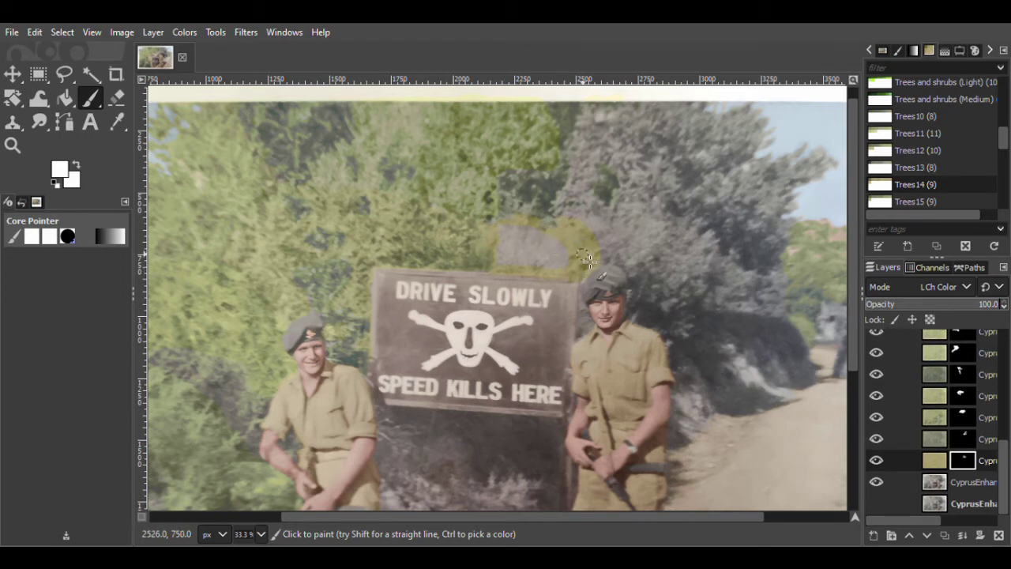
{"action": "key", "text": "shift+b"}
{"action": "left_click", "coordinate": [547, 251]}
Duplicate the base photo layer, colour it with Palette Map using the Trees15 palette, and set its mode to LCh Color
{"action": "left_click", "coordinate": [972, 483]}
{"action": "key", "text": "ctrl+shift+d"}
{"action": "left_click", "coordinate": [916, 201]}
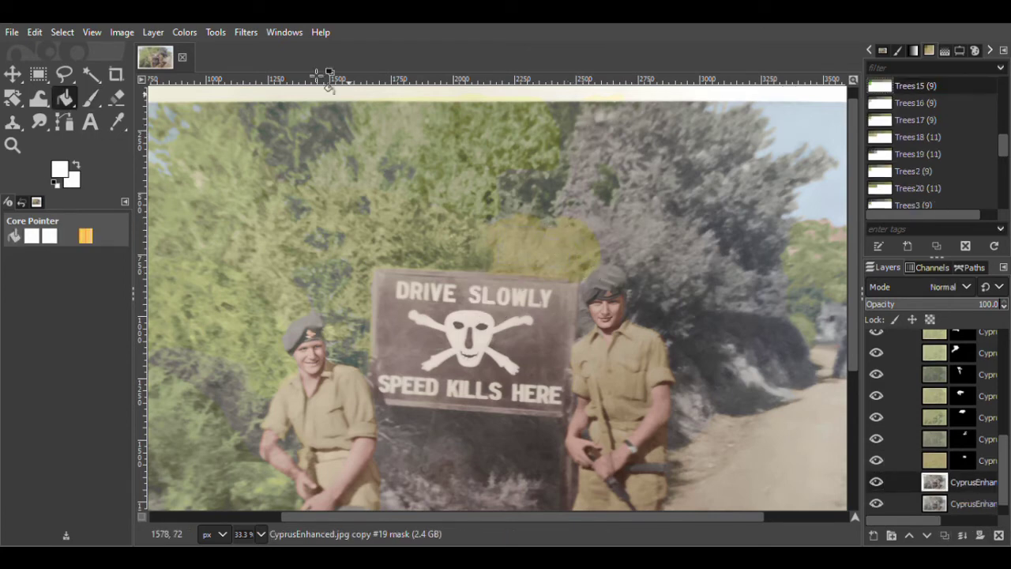
{"action": "left_click", "coordinate": [13, 145]}
{"action": "left_click", "coordinate": [702, 125]}
{"action": "left_click_drag", "start_coordinate": [490, 517], "coordinate": [559, 517]}
{"action": "scroll", "coordinate": [641, 379], "scroll_direction": "up", "scroll_amount": 1}
{"action": "left_click_drag", "start_coordinate": [1003, 489], "coordinate": [1006, 505]}
{"action": "left_click", "coordinate": [90, 98]}
{"action": "left_click", "coordinate": [930, 51]}
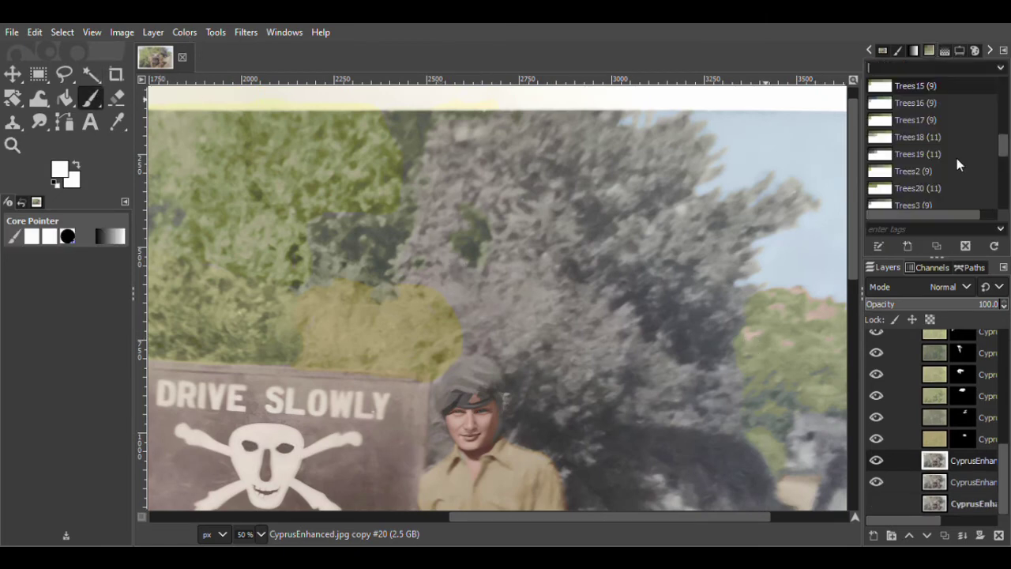
{"action": "left_click", "coordinate": [184, 32]}
{"action": "left_click", "coordinate": [402, 452]}
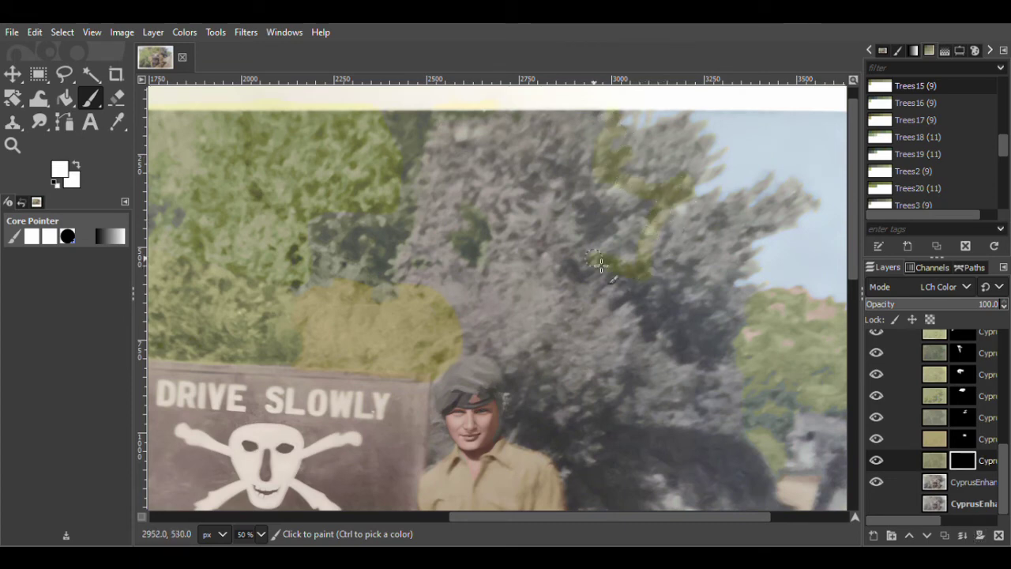
Fill the outlined upper tree area above the second soldier with white on the Trees15 layer's black mask
{"action": "left_click", "coordinate": [65, 98]}
{"action": "left_click", "coordinate": [566, 209]}
{"action": "left_click", "coordinate": [91, 98]}
Duplicate the base photo layer, colour it with Palette Map using the Trees16 palette, and set its mode to LCh Color
{"action": "left_click", "coordinate": [948, 481]}
{"action": "left_click", "coordinate": [944, 536]}
{"action": "left_click", "coordinate": [906, 102]}
{"action": "left_click", "coordinate": [185, 32]}
{"action": "left_click", "coordinate": [379, 457]}
{"action": "scroll", "coordinate": [835, 441], "scroll_direction": "right", "scroll_amount": 1}
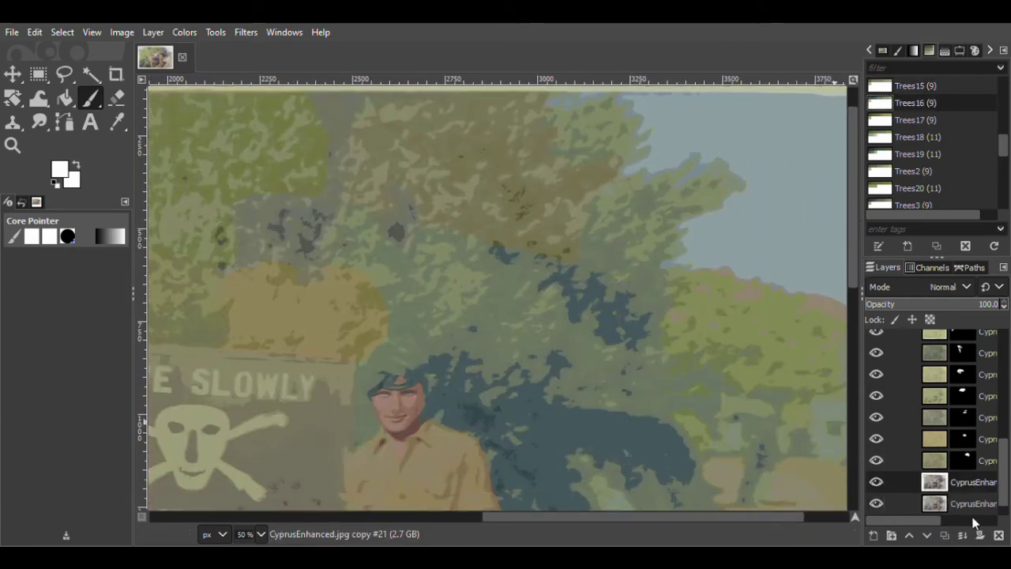
{"action": "left_click", "coordinate": [979, 536], "text": "shift"}
{"action": "left_click", "coordinate": [944, 287]}
{"action": "left_click", "coordinate": [936, 505]}
Add a black mask to the Trees16 layer and paint white over the treetop foliage bordering the sky
{"action": "left_click", "coordinate": [980, 535]}
{"action": "left_click", "coordinate": [116, 79]}
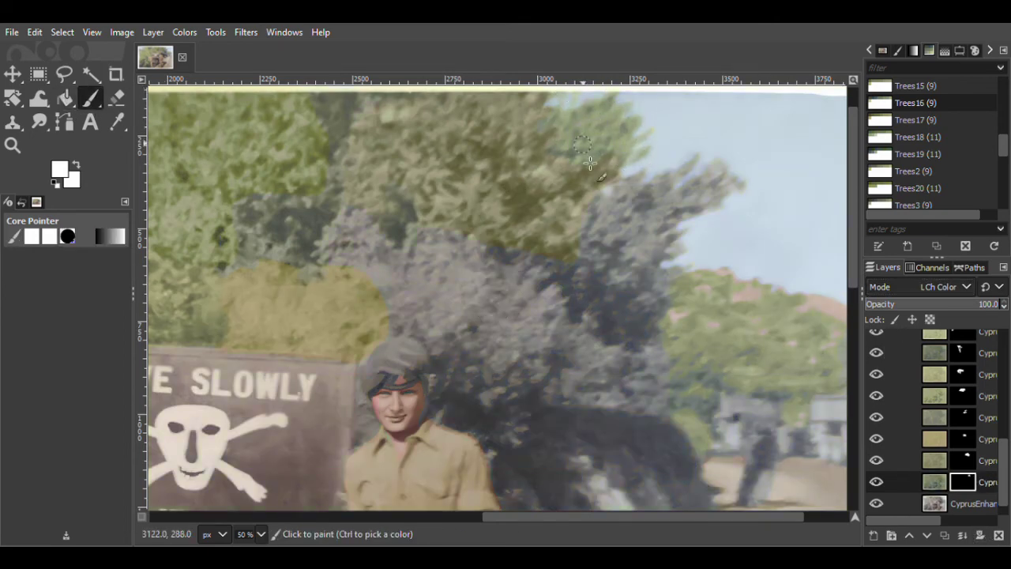
{"action": "left_click", "coordinate": [12, 145]}
Duplicate the base photo layer, colour it with Palette Map using the Trees17 palette, and set its mode to LCh Color
{"action": "left_click", "coordinate": [938, 503]}
{"action": "left_click", "coordinate": [944, 535]}
{"action": "left_click", "coordinate": [914, 120]}
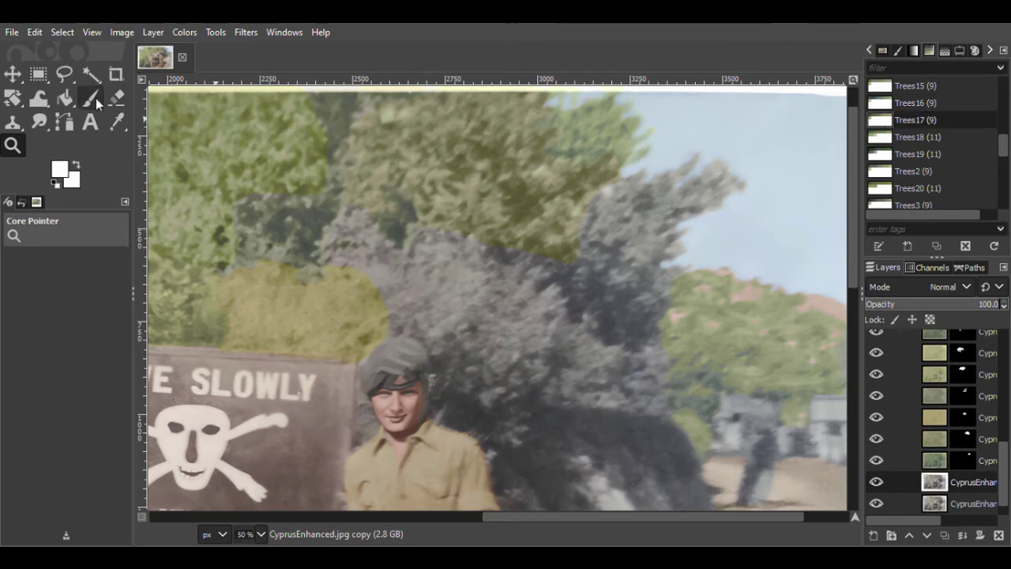
{"action": "left_click", "coordinate": [90, 99]}
{"action": "left_click", "coordinate": [185, 32]}
{"action": "scroll", "coordinate": [944, 286], "scroll_direction": "down", "scroll_amount": 5}
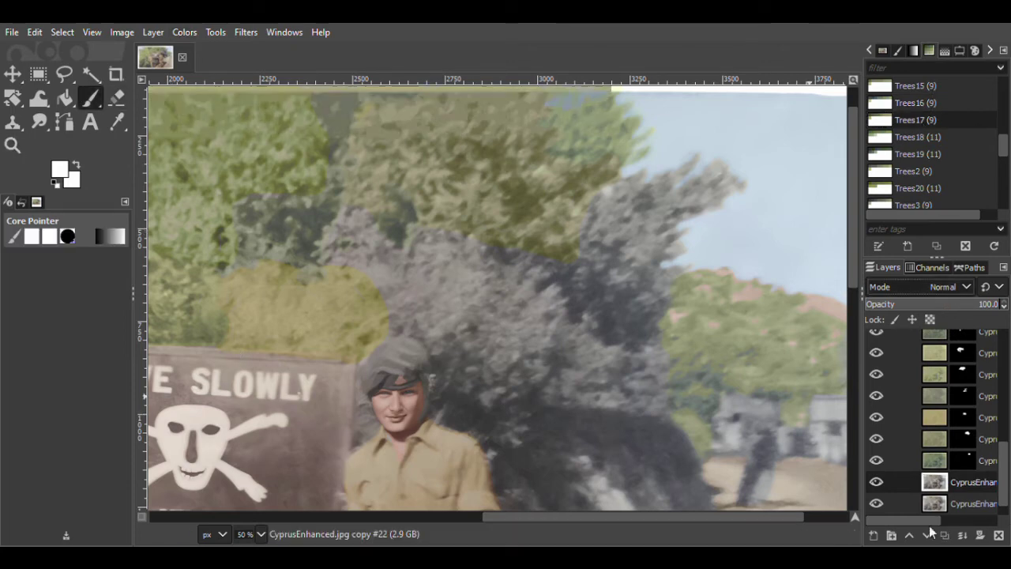
Add a black mask to the Trees17 layer, then outline and fill with white the mid-height foliage band above the second soldier
{"action": "left_click", "coordinate": [979, 535], "text": "shift"}
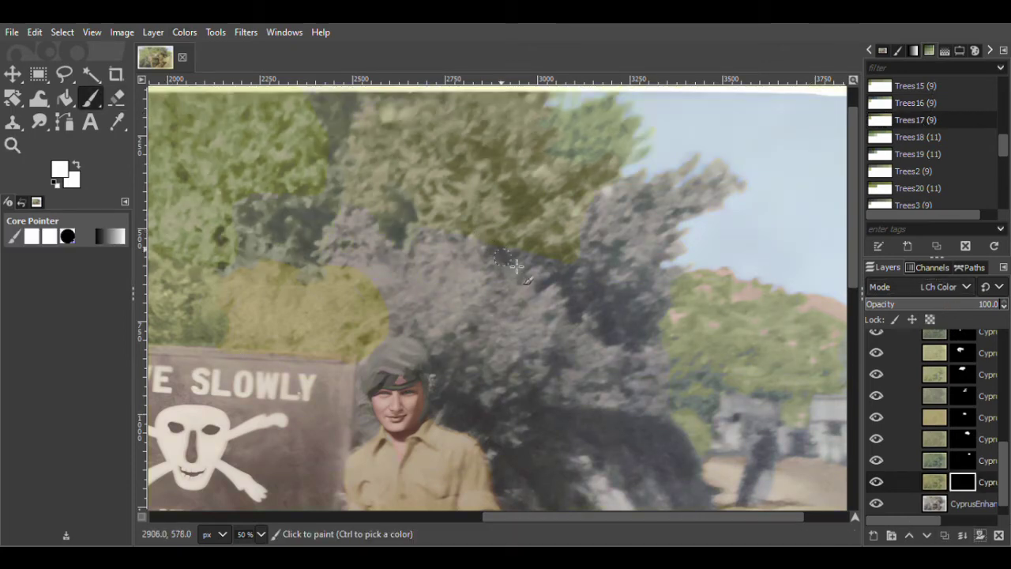
{"action": "mouse_move", "coordinate": [499, 256]}
{"action": "left_mouse_down"}
{"action": "mouse_move", "coordinate": [333, 241]}
{"action": "mouse_move", "coordinate": [341, 267]}
{"action": "mouse_move", "coordinate": [401, 335]}
{"action": "mouse_move", "coordinate": [435, 350]}
{"action": "mouse_move", "coordinate": [481, 305]}
{"action": "mouse_move", "coordinate": [529, 292]}
{"action": "mouse_move", "coordinate": [537, 266]}
{"action": "left_mouse_up"}
{"action": "left_click", "coordinate": [71, 100]}
{"action": "left_click", "coordinate": [468, 274]}
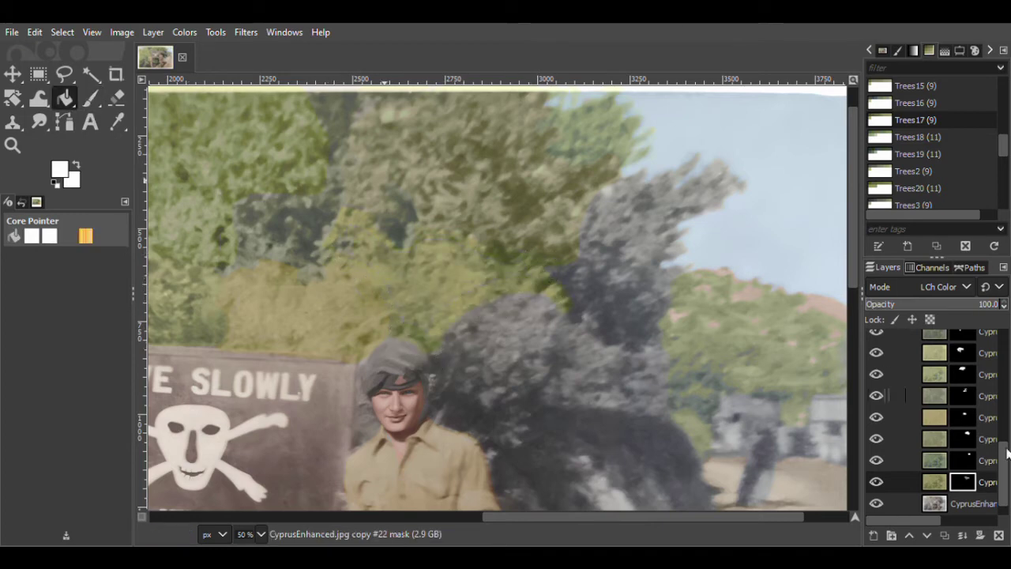
Duplicate the base photo layer, colour it with Palette Map using the Trees18 palette, and set its mode to LCh Color
{"action": "left_click", "coordinate": [965, 504]}
{"action": "left_click", "coordinate": [944, 535]}
{"action": "left_click", "coordinate": [939, 136]}
{"action": "left_click", "coordinate": [184, 32]}
{"action": "left_click", "coordinate": [373, 444]}
{"action": "left_click", "coordinate": [949, 286]}
{"action": "left_click", "coordinate": [994, 370]}
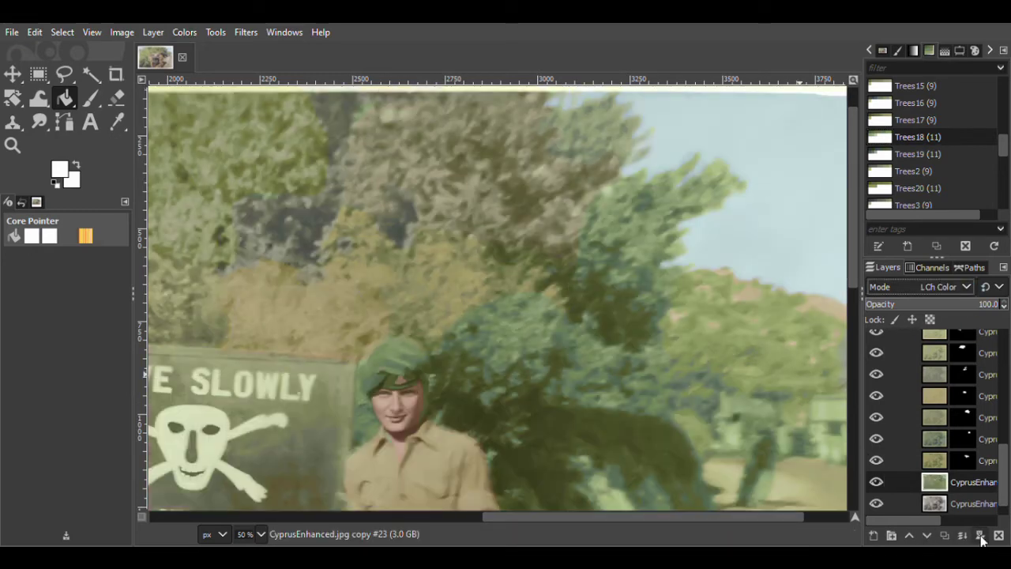
Add a black mask to the Trees18 layer, then outline and fill with white the tree branch reaching into the sky
{"action": "left_click", "coordinate": [980, 535], "text": "shift"}
{"action": "key", "text": "p"}
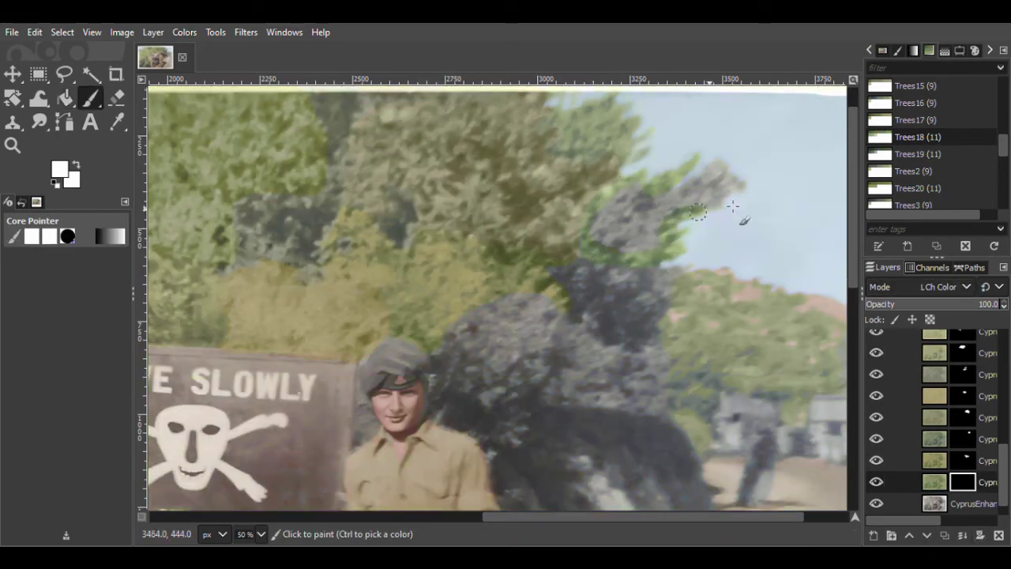
{"action": "key", "text": "shift+b"}
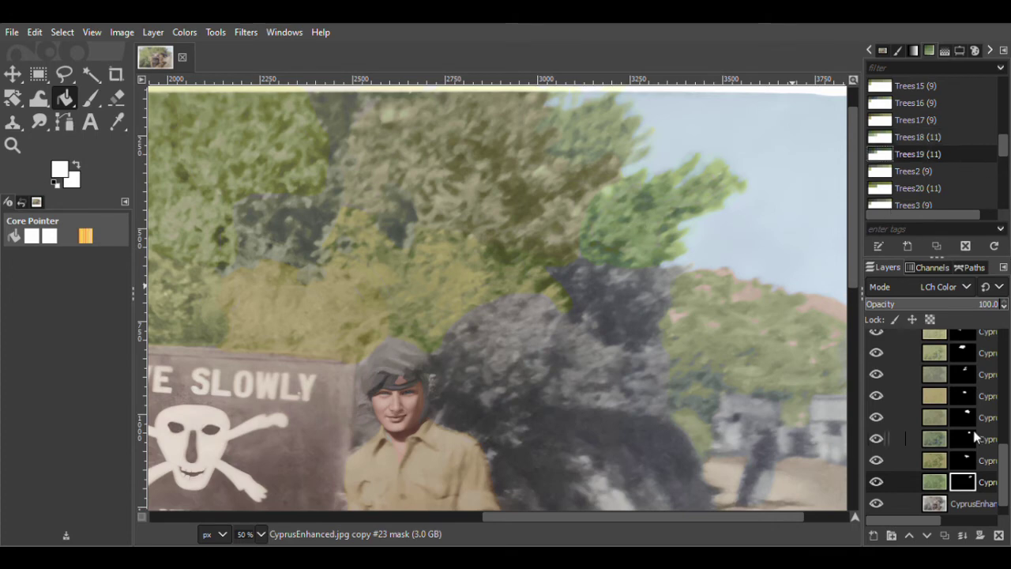
Duplicate the base photo layer, colour it with Palette Map using the Trees19 palette, and set its mode to LCh Color
{"action": "left_click", "coordinate": [972, 503]}
{"action": "left_click", "coordinate": [944, 536]}
{"action": "left_click", "coordinate": [184, 32]}
{"action": "left_click", "coordinate": [367, 445]}
{"action": "left_click", "coordinate": [949, 287]}
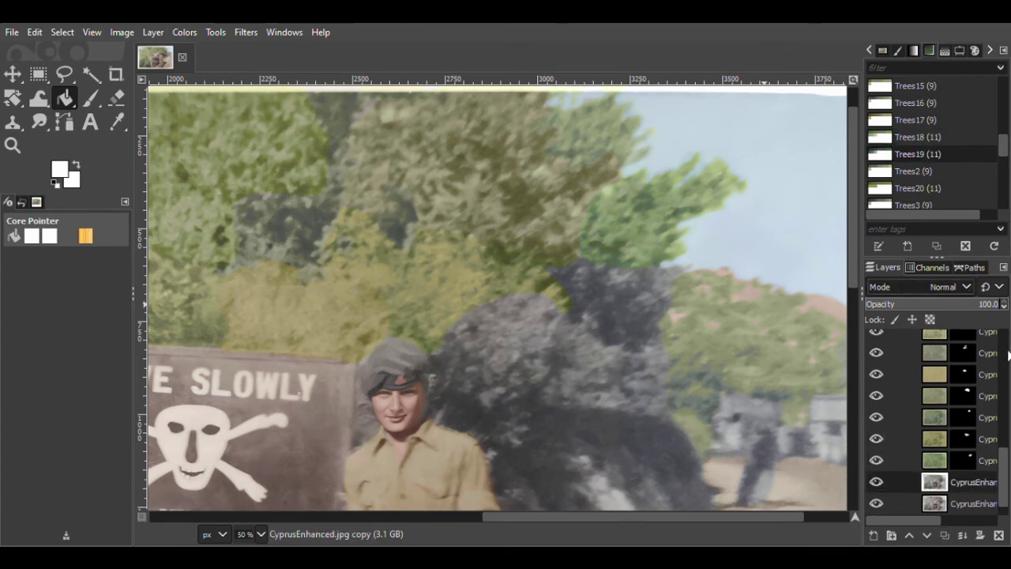
{"action": "left_click", "coordinate": [983, 531]}
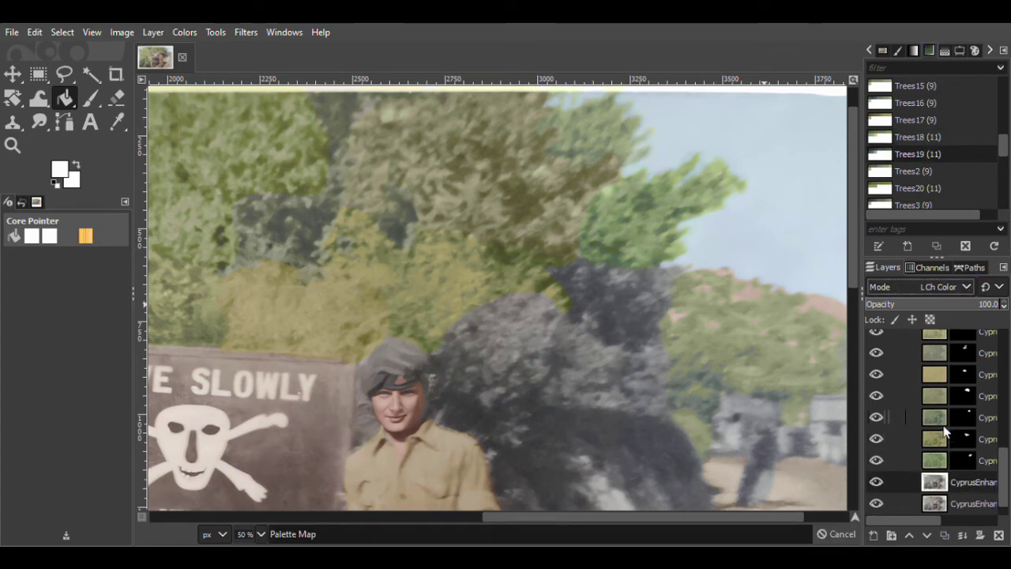
Add a black mask to the Trees19 layer and paint white over the dark foliage directly beneath the branch reaching into the sky
{"action": "left_click_drag", "start_coordinate": [608, 519], "coordinate": [640, 520]}
{"action": "left_click_drag", "start_coordinate": [853, 264], "coordinate": [852, 278]}
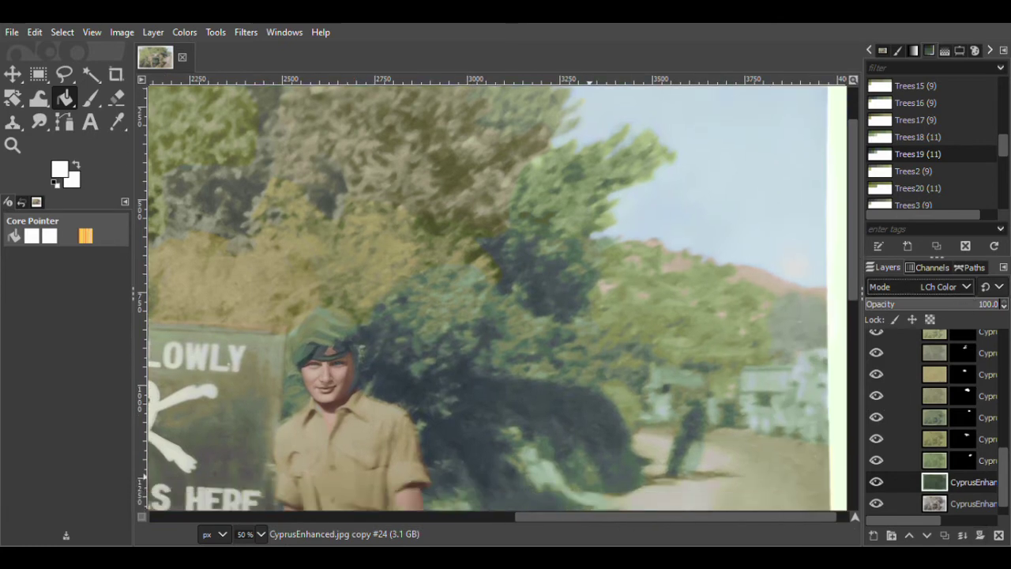
{"action": "left_click", "coordinate": [980, 536]}
{"action": "left_click", "coordinate": [91, 98]}
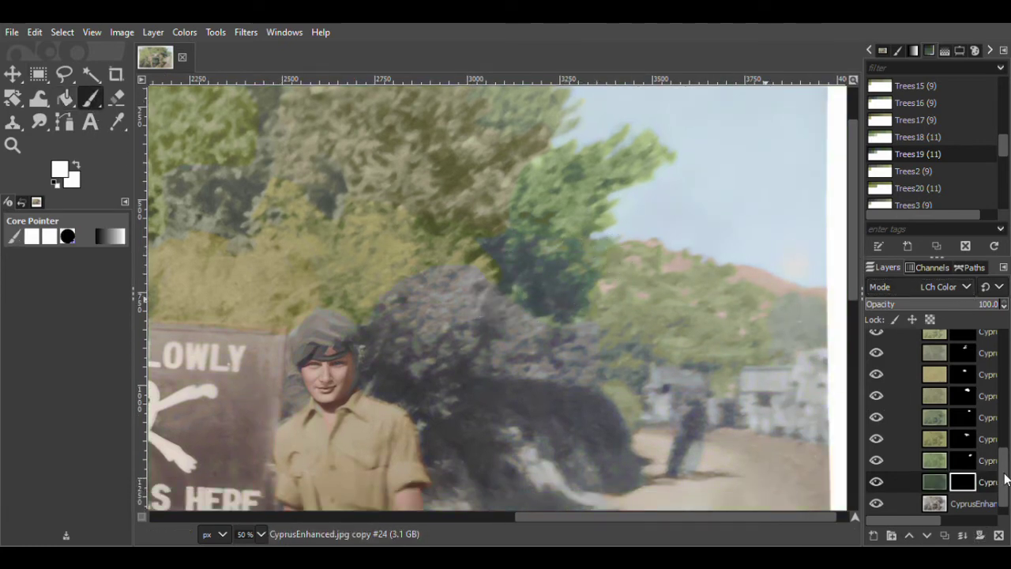
Duplicate the base photo layer, colour it with Palette Map using the Trees20 palette, and set its mode to LCh Color
{"action": "left_click", "coordinate": [956, 504]}
{"action": "left_click", "coordinate": [945, 536]}
{"action": "left_click", "coordinate": [993, 188]}
{"action": "left_click", "coordinate": [185, 33]}
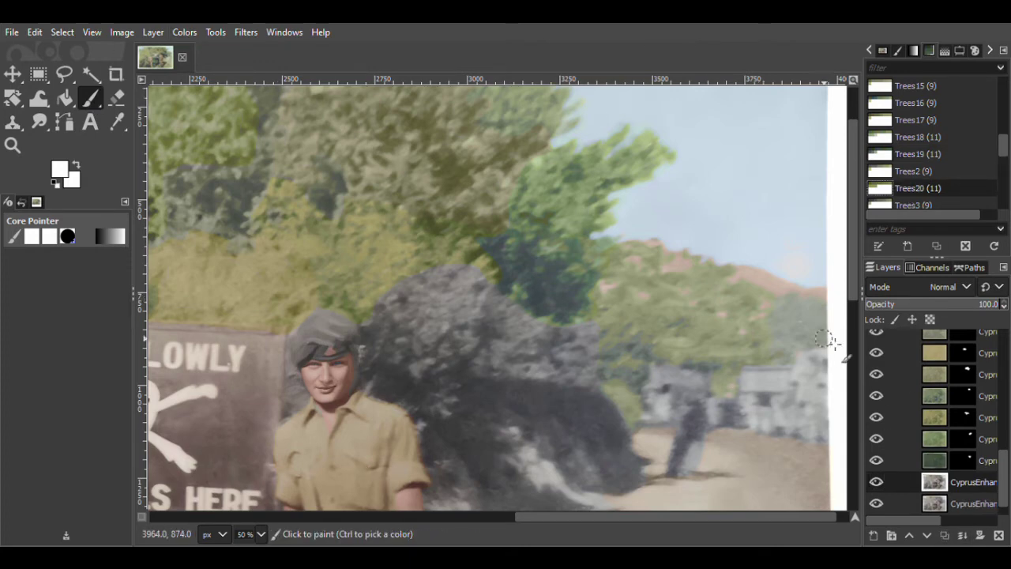
{"action": "left_click", "coordinate": [932, 287]}
{"action": "left_click", "coordinate": [952, 529]}
{"action": "scroll", "coordinate": [940, 442], "scroll_direction": "down", "scroll_amount": 1}
Add a black mask to the Trees20 layer, then outline and fill with white the rounded bush beside the second soldier's head
{"action": "left_click", "coordinate": [980, 536]}
{"action": "left_click", "coordinate": [922, 530]}
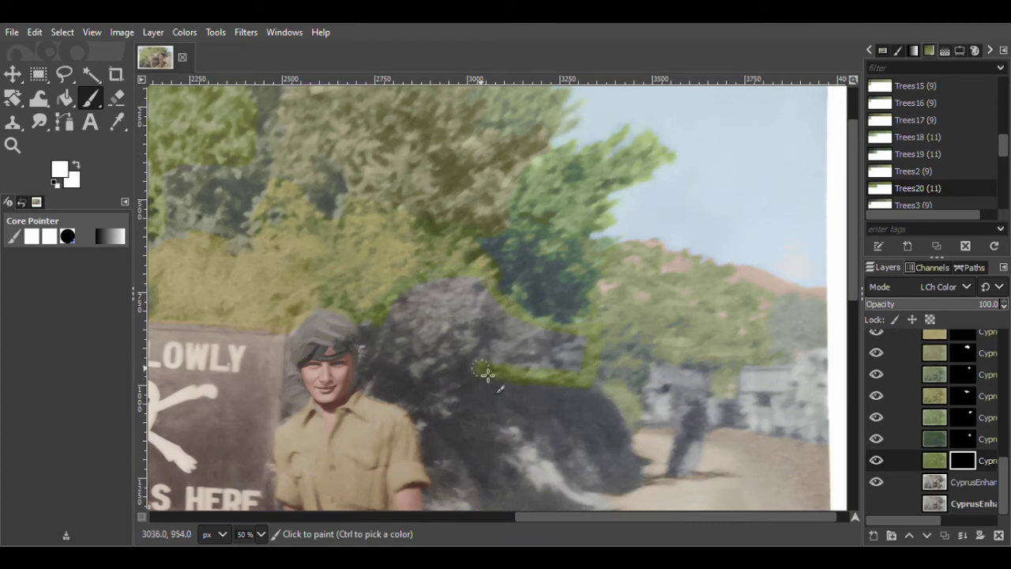
{"action": "left_click", "coordinate": [65, 98]}
{"action": "left_click", "coordinate": [510, 338]}
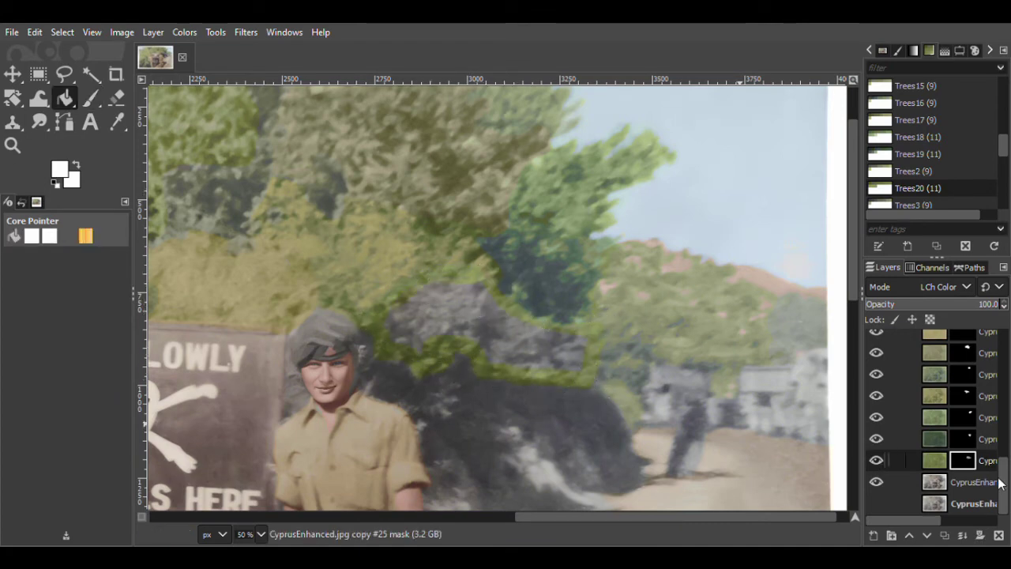
Duplicate the base photo layer for another foliage colour
{"action": "left_click", "coordinate": [978, 482]}
{"action": "left_click", "coordinate": [944, 535]}
{"action": "left_click_drag", "start_coordinate": [1002, 466], "coordinate": [1002, 474]}
Try colouring the new photo copy with Palette Map using the Trees10 palette in LCh Color mode, and undo it
{"action": "mouse_move", "coordinate": [1003, 145]}
{"action": "left_mouse_down"}
{"action": "mouse_move", "coordinate": [1002, 155]}
{"action": "mouse_move", "coordinate": [1002, 139]}
{"action": "left_mouse_up"}
{"action": "left_click", "coordinate": [938, 104]}
{"action": "left_click", "coordinate": [184, 33]}
{"action": "left_click", "coordinate": [355, 484]}
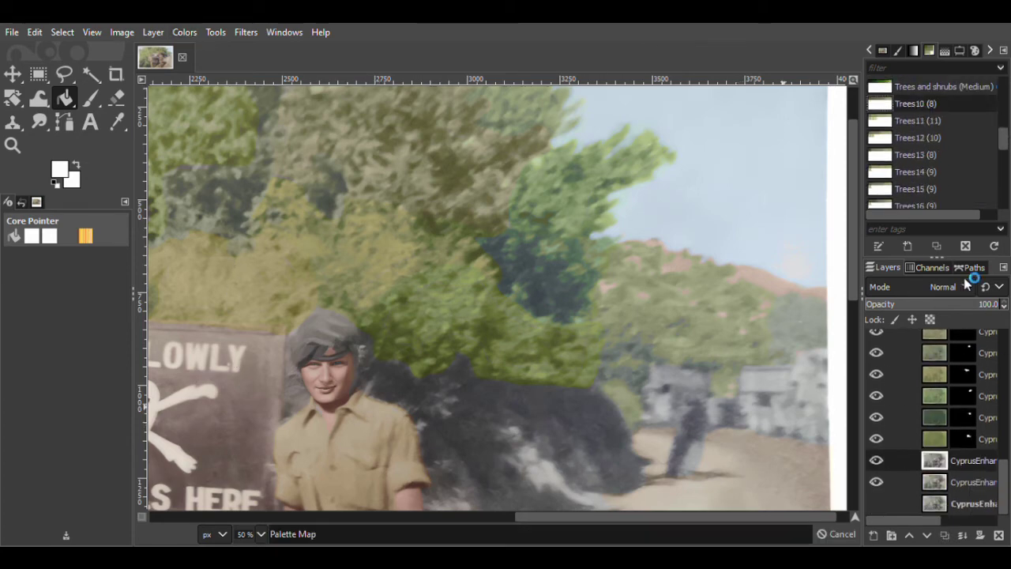
{"action": "left_click", "coordinate": [956, 289]}
{"action": "left_click", "coordinate": [934, 527]}
{"action": "scroll", "coordinate": [853, 298], "scroll_direction": "down", "scroll_amount": 1}
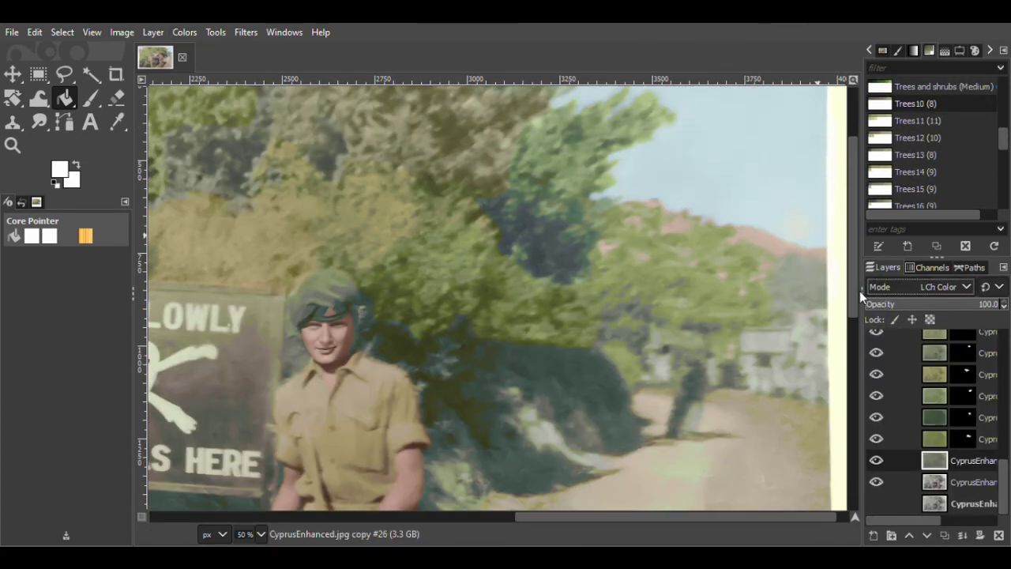
{"action": "key", "text": "ctrl+z"}
On the Trees18 layer's mask, outline and fill with white the dark shrubbery below the bush beside the second soldier
{"action": "left_click", "coordinate": [876, 375]}
{"action": "left_click", "coordinate": [877, 397]}
{"action": "key", "text": "p"}
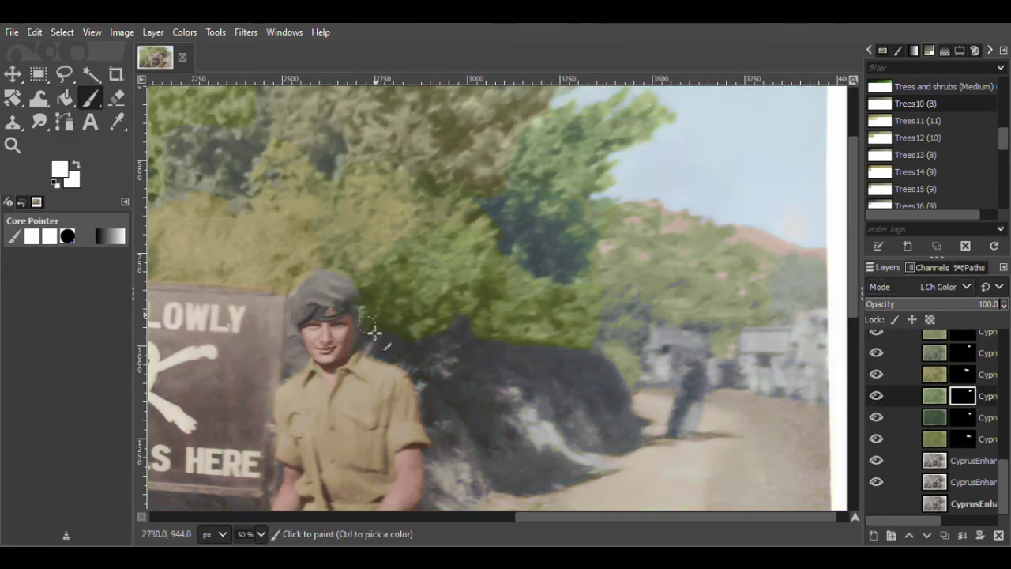
{"action": "left_click_drag", "start_coordinate": [472, 412], "coordinate": [479, 345]}
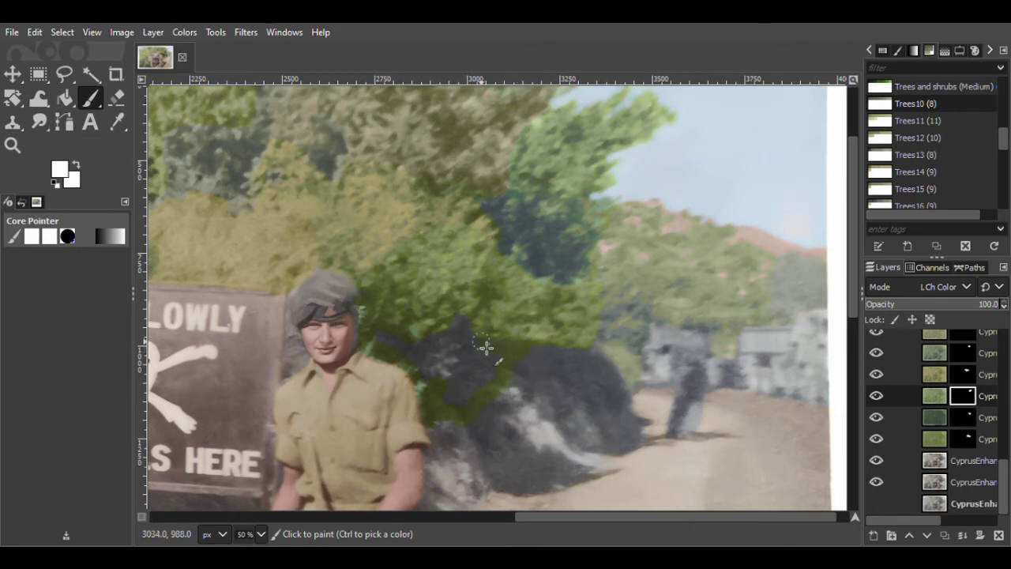
{"action": "key", "text": "shift+b"}
{"action": "left_click", "coordinate": [460, 370]}
{"action": "key", "text": "p"}
Show the whole photo, select the uncoloured photo copy, and save the project as Cyprus1956.xcf
{"action": "left_click", "coordinate": [15, 151]}
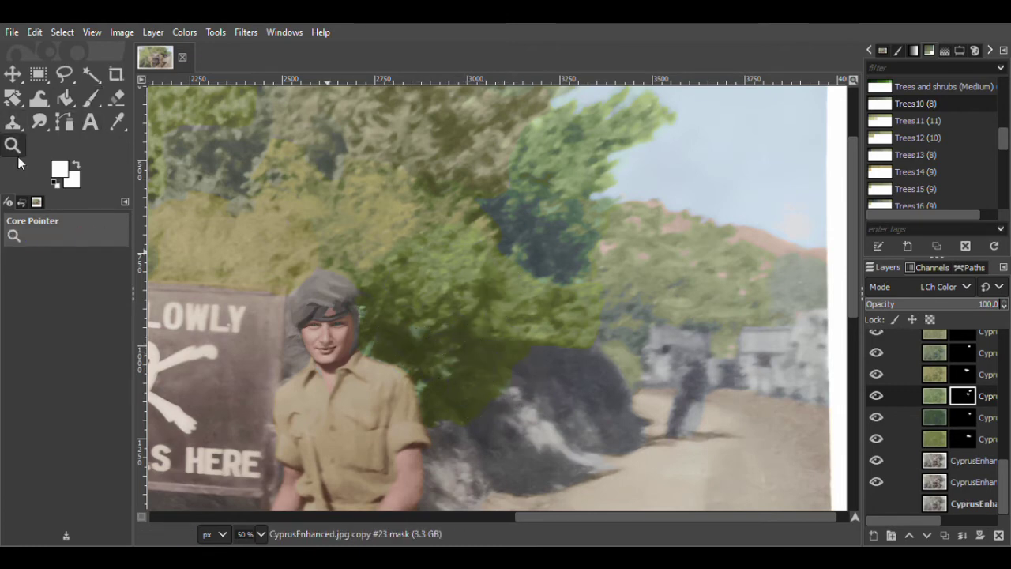
{"action": "left_click", "coordinate": [959, 51]}
{"action": "left_click", "coordinate": [905, 122]}
{"action": "left_click", "coordinate": [703, 292]}
{"action": "left_click", "coordinate": [703, 293]}
{"action": "left_click", "coordinate": [703, 292]}
{"action": "scroll", "coordinate": [474, 460], "scroll_direction": "down", "scroll_amount": 2}
{"action": "left_click", "coordinate": [880, 460]}
{"action": "left_click", "coordinate": [11, 32]}
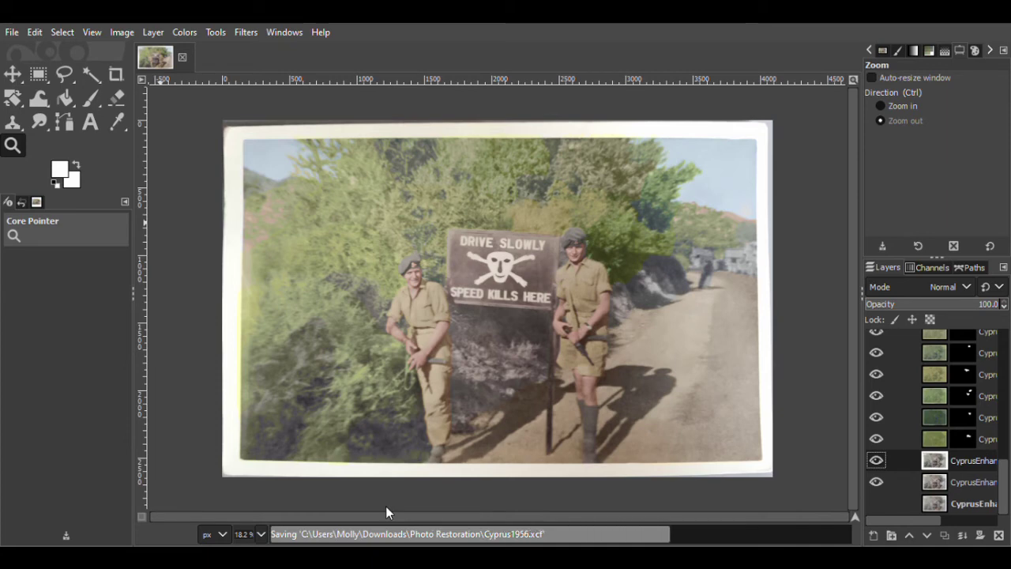
Colour the selected photo copy with Palette Map using the Trees4 palette and set its mode to LCh Color
{"action": "left_click", "coordinate": [932, 51]}
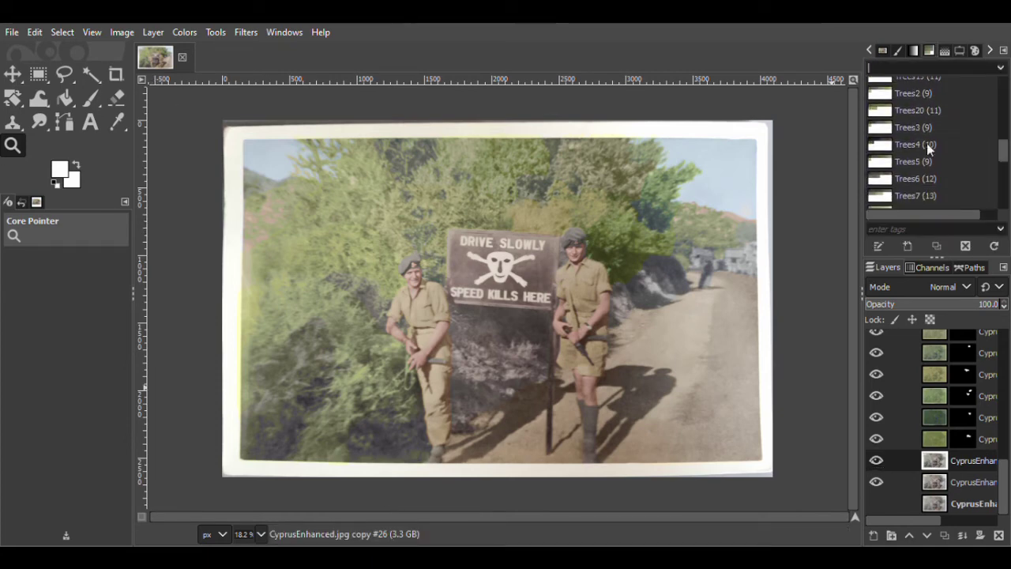
{"action": "left_click", "coordinate": [926, 143]}
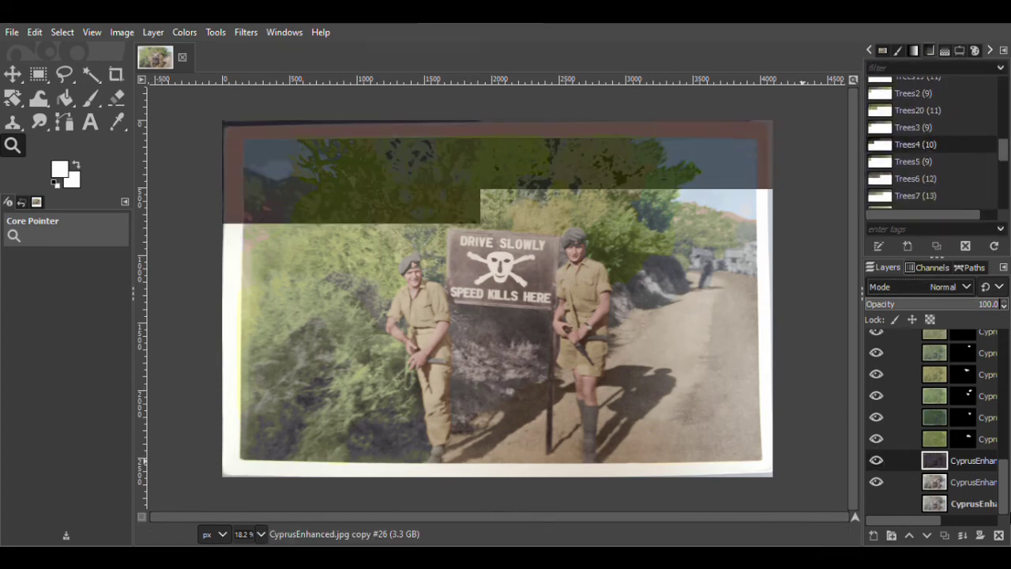
Add a black mask to the Trees4 layer, then outline and fill with white the dark shadow area directly under the sign
{"action": "left_click", "coordinate": [960, 51]}
{"action": "left_click", "coordinate": [882, 105]}
{"action": "left_click", "coordinate": [480, 359]}
{"action": "left_click", "coordinate": [480, 359]}
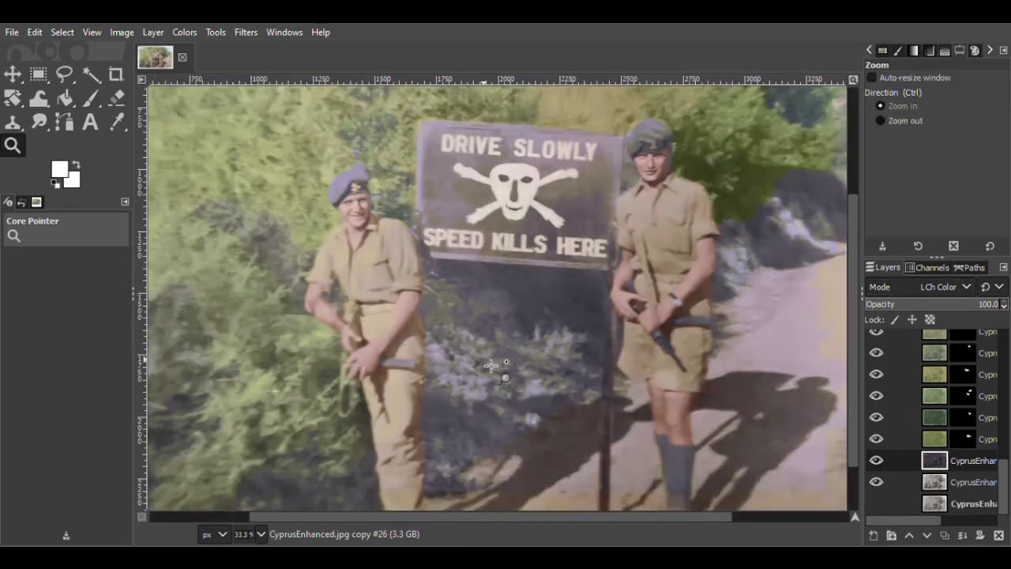
{"action": "left_click", "coordinate": [483, 352]}
{"action": "left_click", "coordinate": [483, 352]}
{"action": "left_click", "coordinate": [91, 98]}
{"action": "left_click", "coordinate": [977, 535], "text": "shift"}
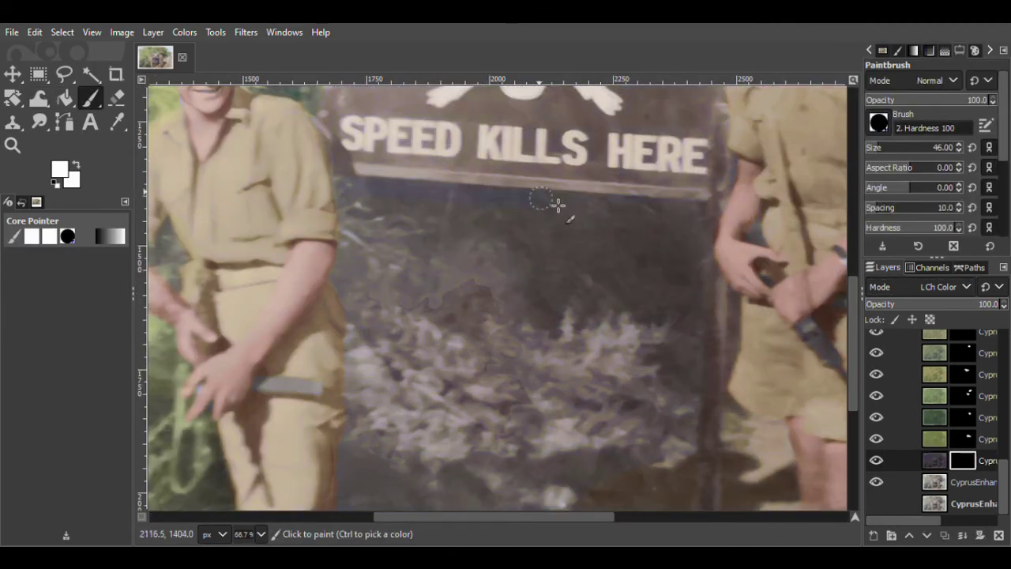
{"action": "mouse_move", "coordinate": [702, 216]}
{"action": "left_mouse_down"}
{"action": "mouse_move", "coordinate": [700, 249]}
{"action": "mouse_move", "coordinate": [727, 110]}
{"action": "mouse_move", "coordinate": [725, 187]}
{"action": "mouse_move", "coordinate": [751, 243]}
{"action": "left_mouse_up"}
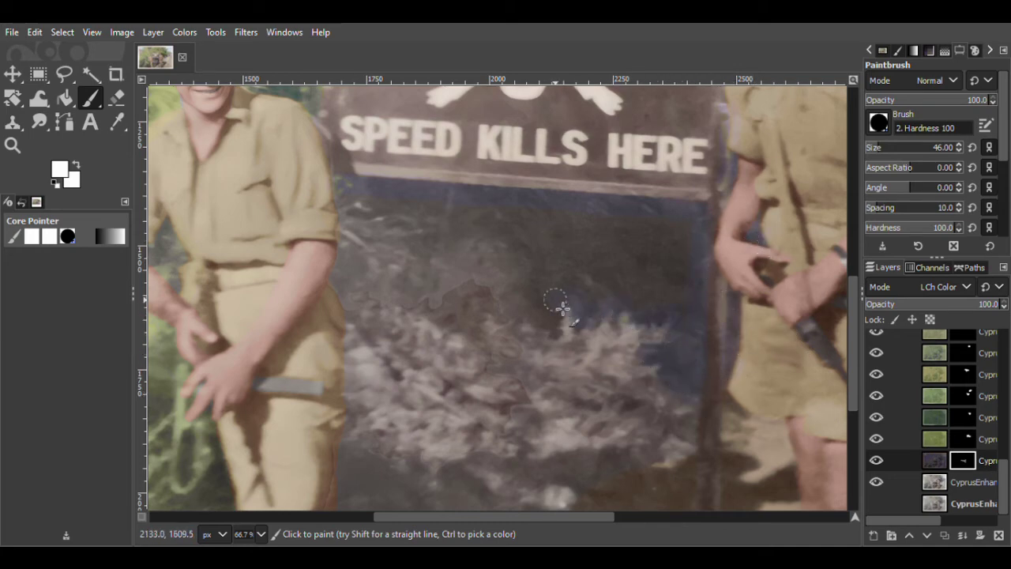
{"action": "key", "text": "shift+b"}
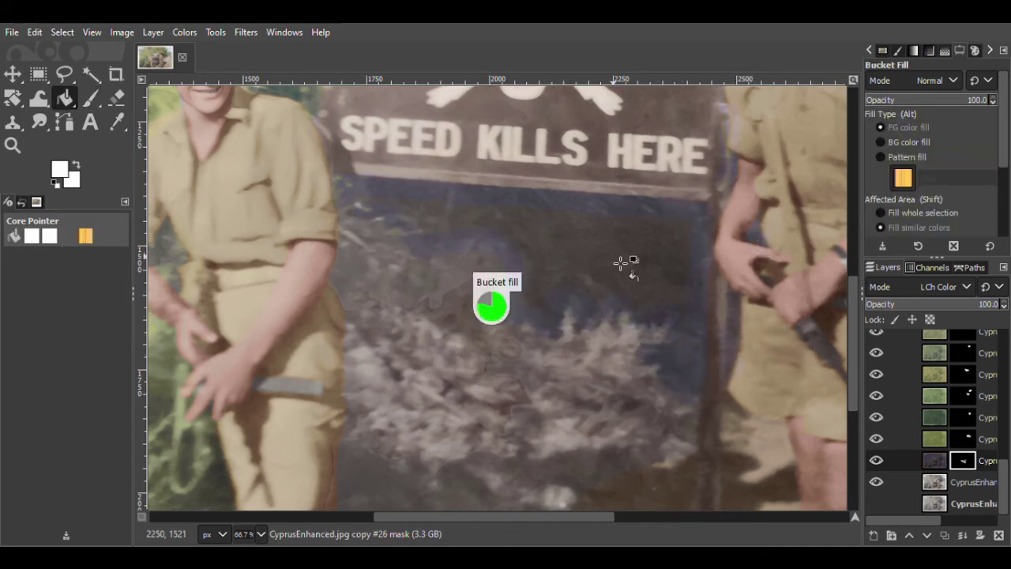
Paint black on the Trees4 layer's mask to trim the tint along the second soldier beside the sign post
{"action": "key", "text": "z"}
{"action": "key", "text": "p"}
{"action": "key", "text": "d"}
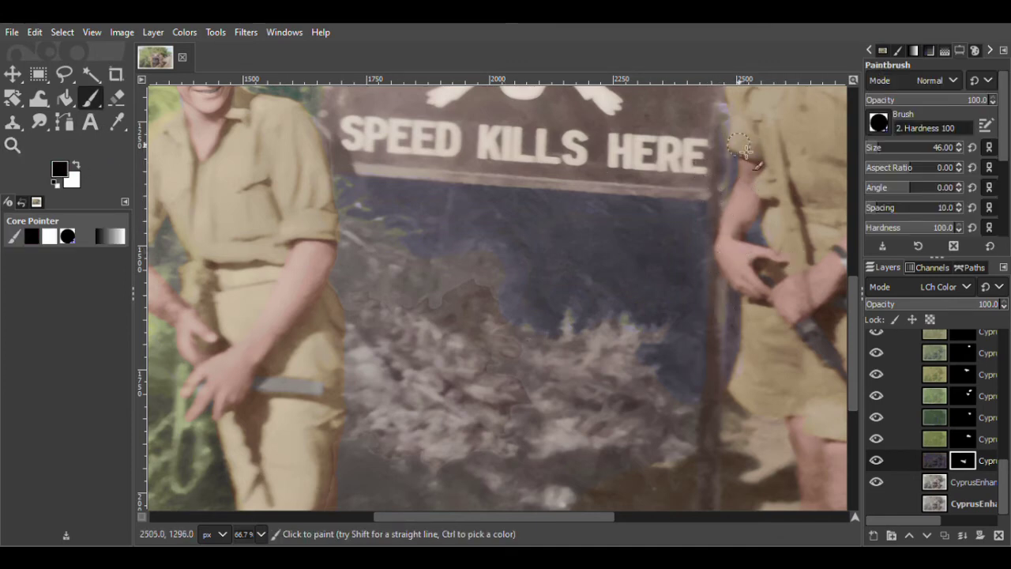
On the Trees4 layer's mask, outline, fill and paint white the lower shadow areas between the first soldier's leg and the sign post
{"action": "left_click_drag", "start_coordinate": [575, 522], "coordinate": [563, 521]}
{"action": "left_click_drag", "start_coordinate": [854, 366], "coordinate": [840, 415]}
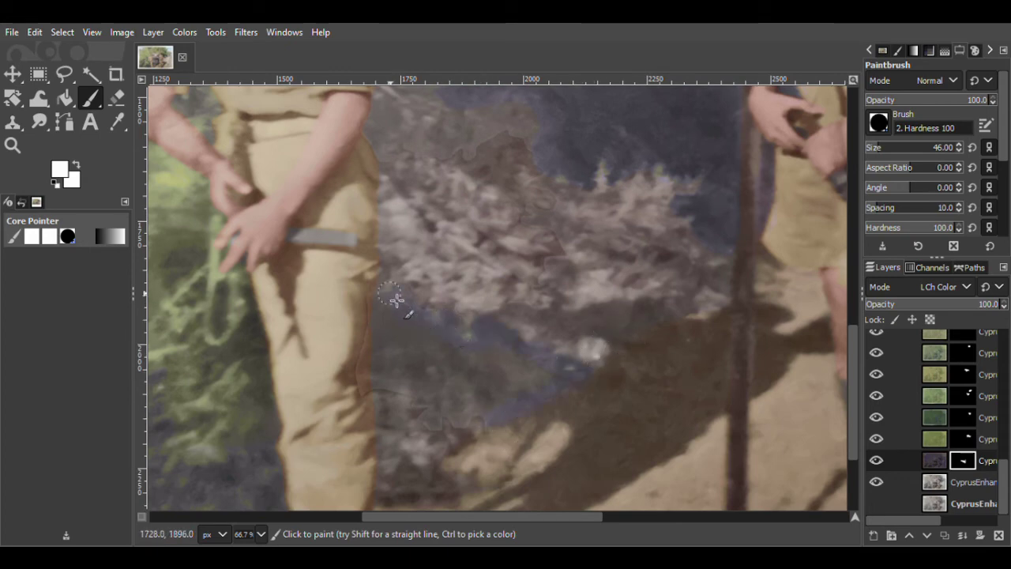
{"action": "key", "text": "shift+b"}
{"action": "left_click", "coordinate": [492, 298]}
{"action": "key", "text": "p"}
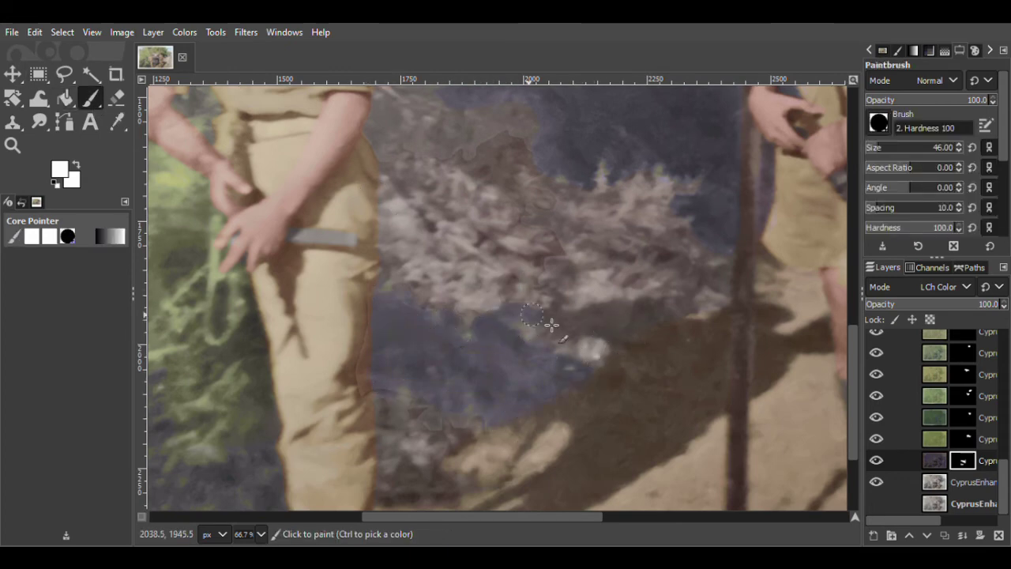
{"action": "left_click_drag", "start_coordinate": [597, 327], "coordinate": [573, 319]}
{"action": "left_click_drag", "start_coordinate": [733, 293], "coordinate": [634, 283]}
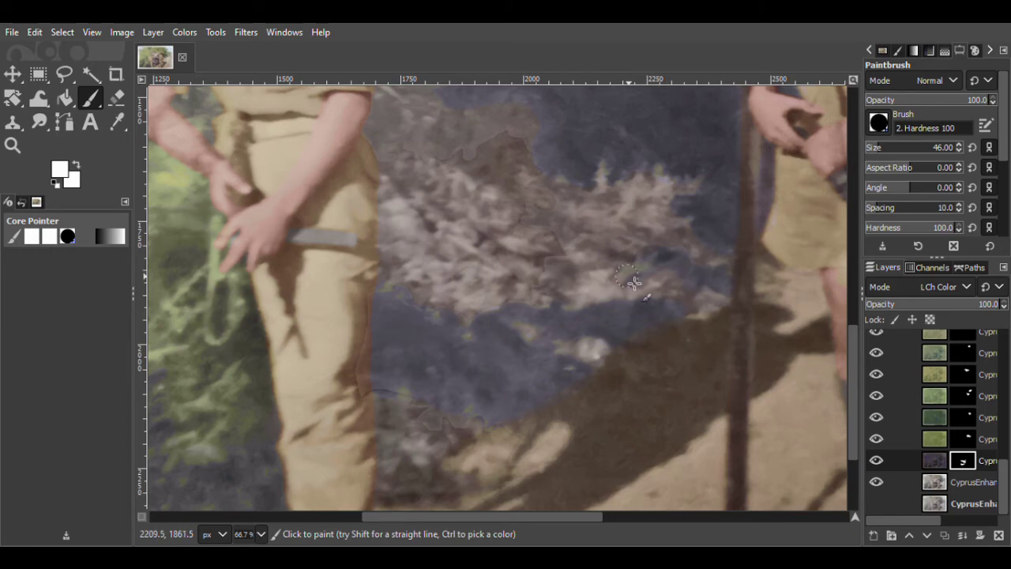
Duplicate the base photo layer, colour it with Palette Map using the Trees5 palette, and set its mode to LCh Color
{"action": "left_click", "coordinate": [13, 145]}
{"action": "left_click", "coordinate": [591, 337]}
{"action": "scroll", "coordinate": [592, 340], "scroll_direction": "up", "scroll_amount": 1}
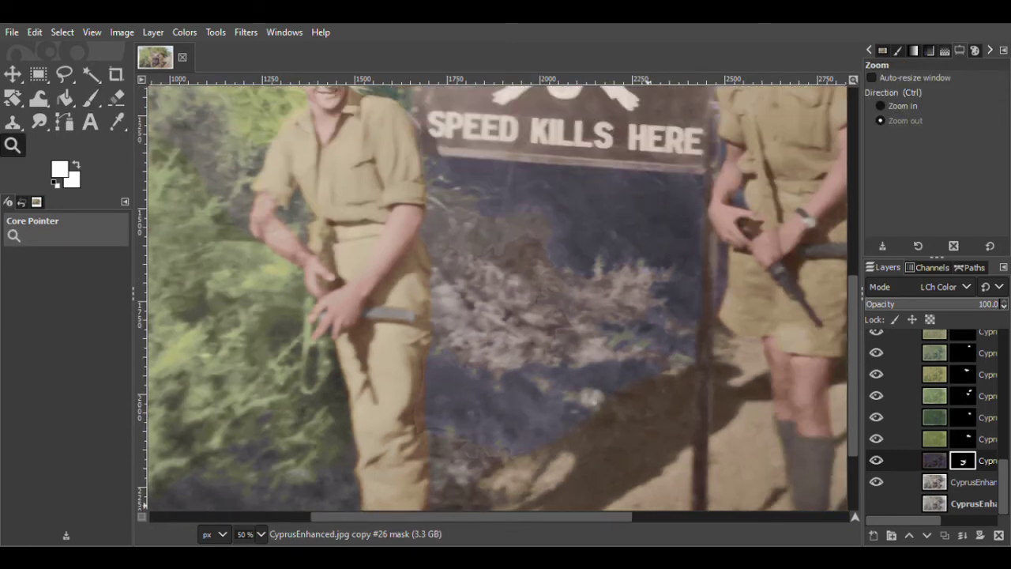
{"action": "left_click", "coordinate": [954, 482]}
{"action": "left_click", "coordinate": [929, 51]}
{"action": "left_click", "coordinate": [888, 161]}
{"action": "key", "text": "ctrl+shift+p"}
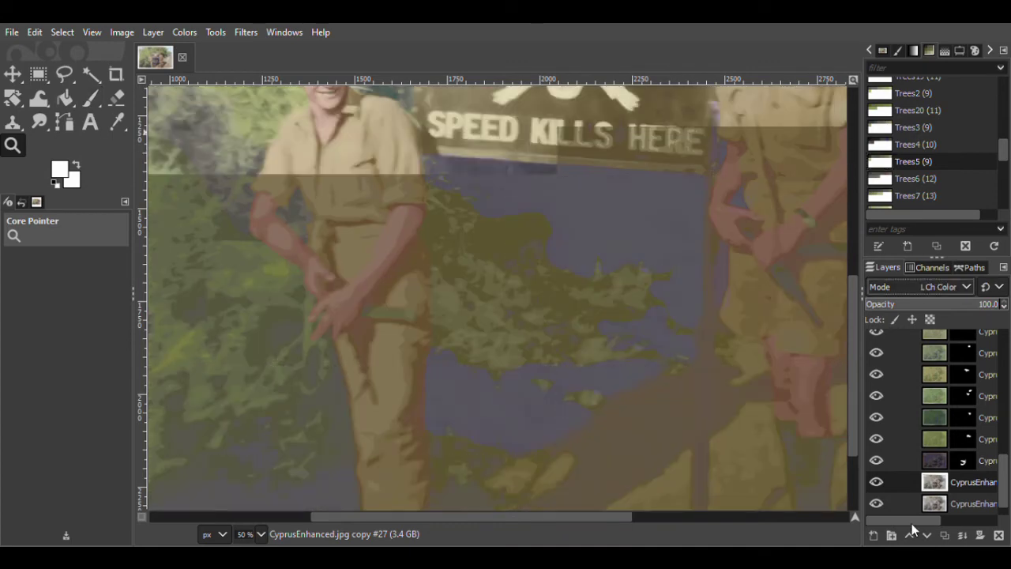
Add a black mask to the Trees5 layer, then outline and fill with white the light shrub beneath the sign
{"action": "left_click", "coordinate": [90, 100]}
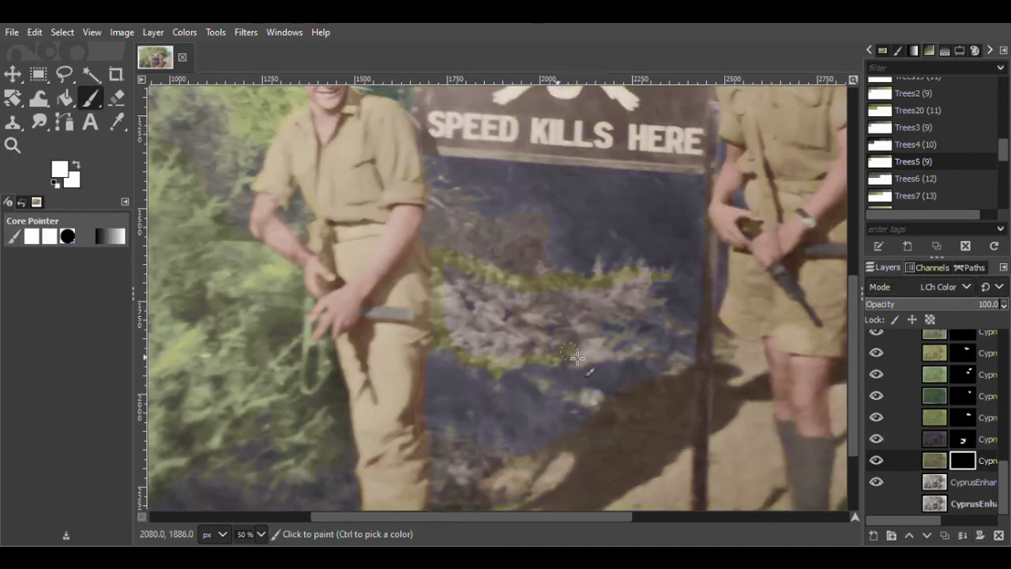
{"action": "left_click_drag", "start_coordinate": [695, 371], "coordinate": [660, 307]}
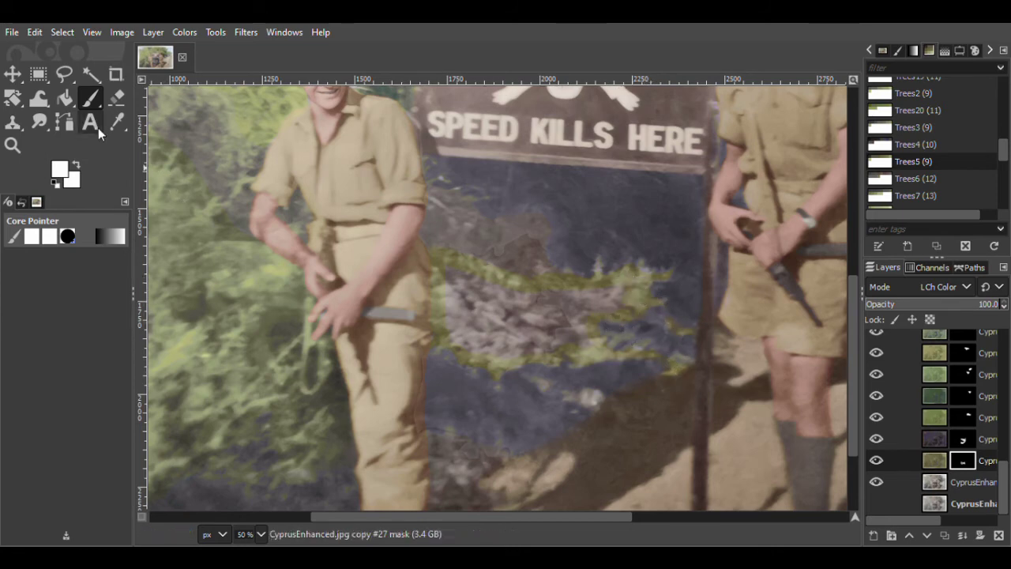
{"action": "left_click", "coordinate": [65, 97]}
{"action": "left_click", "coordinate": [493, 297]}
{"action": "left_click", "coordinate": [90, 97]}
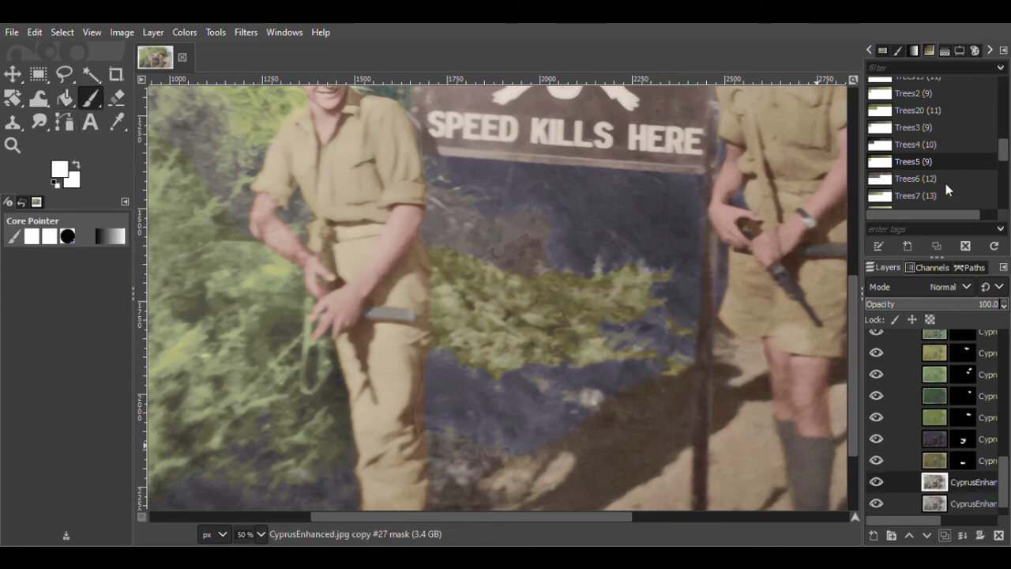
On the Trees5 layer's mask, outline and fill with white the low shrub beside the first soldier's lower leg
{"action": "scroll", "coordinate": [446, 443], "scroll_direction": "down", "scroll_amount": 2}
{"action": "mouse_move", "coordinate": [446, 443]}
{"action": "left_mouse_down"}
{"action": "mouse_move", "coordinate": [450, 396]}
{"action": "mouse_move", "coordinate": [513, 406]}
{"action": "left_mouse_up"}
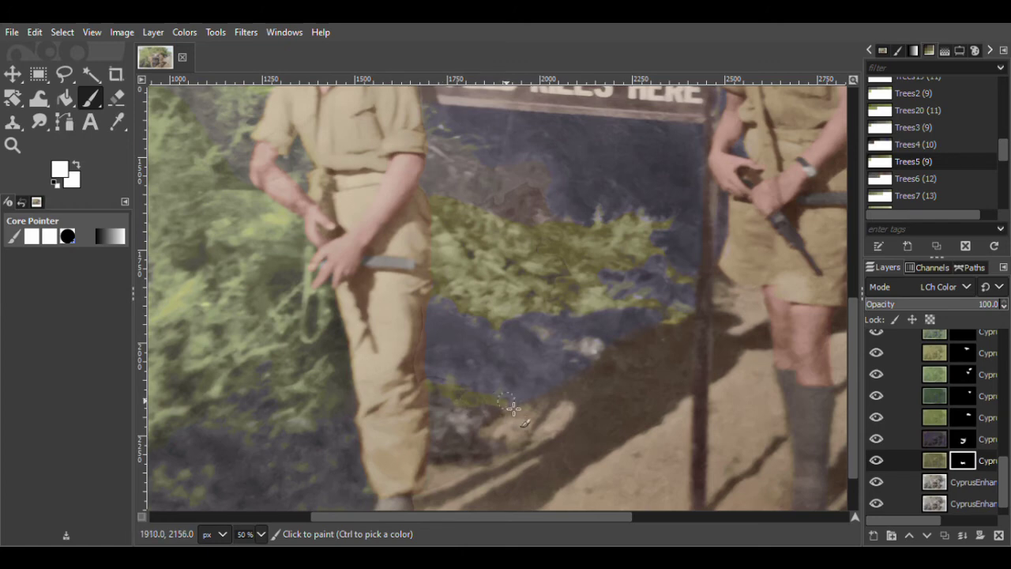
{"action": "left_click", "coordinate": [66, 97]}
{"action": "left_click", "coordinate": [452, 425]}
{"action": "left_click", "coordinate": [90, 97]}
{"action": "scroll", "coordinate": [481, 304], "scroll_direction": "up", "scroll_amount": 1}
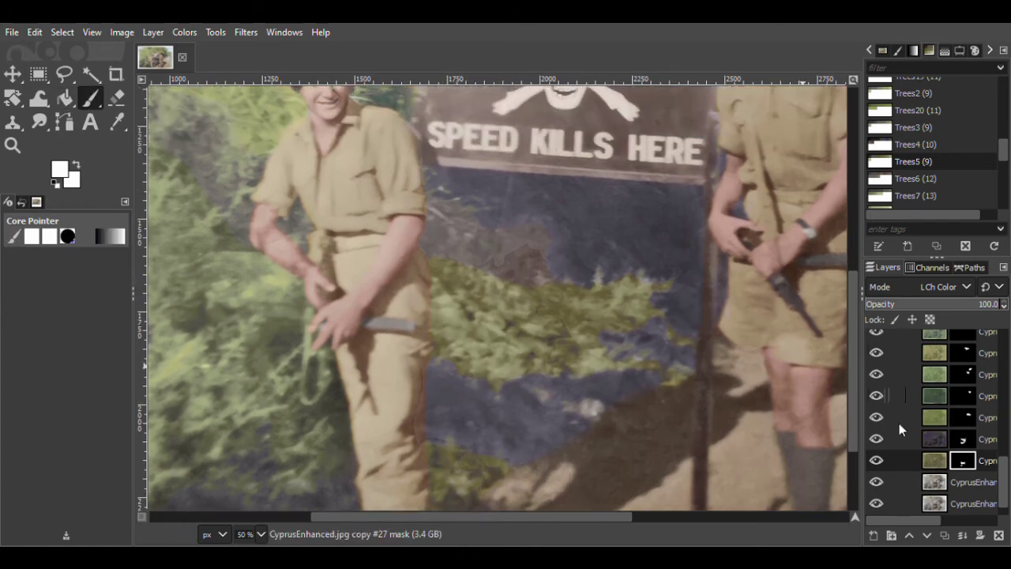
Duplicate the base photo layer, colour it with Palette Map using the Trees6 palette, and set its mode to LCh Color
{"action": "left_click", "coordinate": [983, 484]}
{"action": "scroll", "coordinate": [991, 488], "scroll_direction": "down", "scroll_amount": 1}
{"action": "left_click", "coordinate": [944, 180]}
{"action": "left_click", "coordinate": [185, 33]}
{"action": "left_click", "coordinate": [355, 446]}
{"action": "left_click", "coordinate": [949, 287]}
{"action": "left_click", "coordinate": [970, 510]}
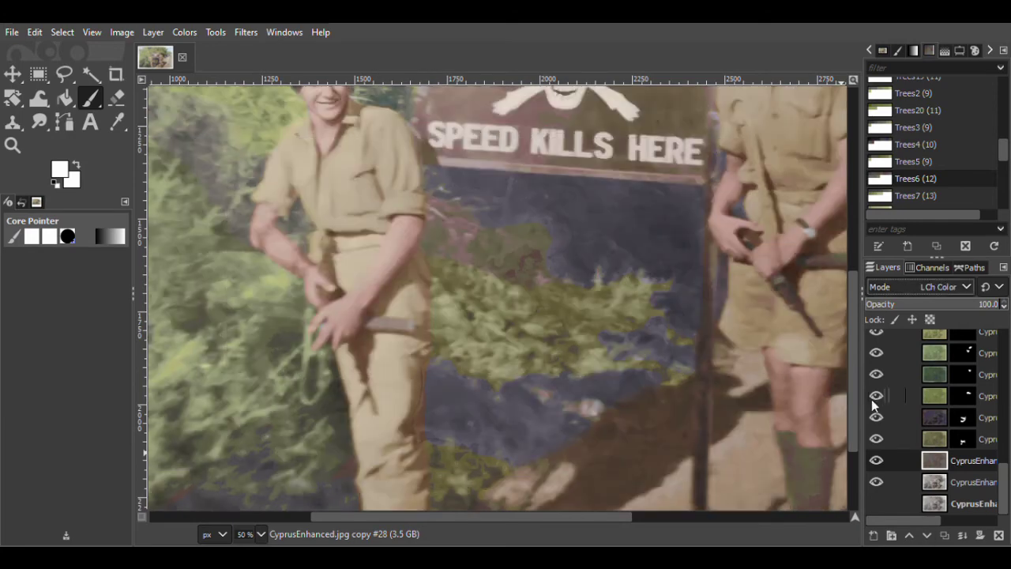
Add a black mask to the Trees6 layer, then outline and fill with white the patch between the first soldier's elbow and the shrub
{"action": "scroll", "coordinate": [760, 380], "scroll_direction": "up", "scroll_amount": 1}
{"action": "left_click", "coordinate": [984, 537], "text": "shift"}
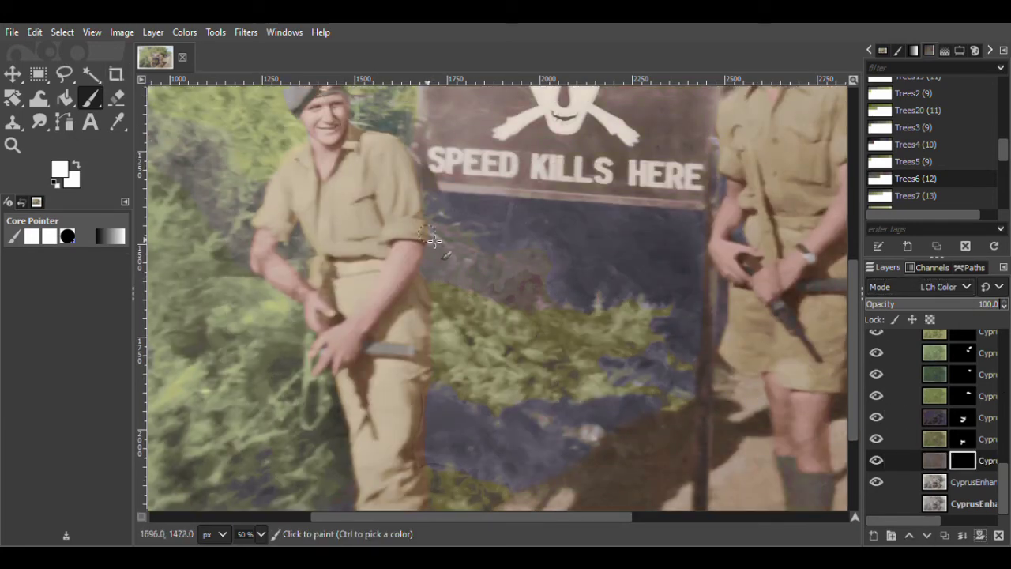
{"action": "left_click_drag", "start_coordinate": [434, 246], "coordinate": [546, 287]}
{"action": "left_click", "coordinate": [65, 98]}
{"action": "left_click", "coordinate": [472, 273]}
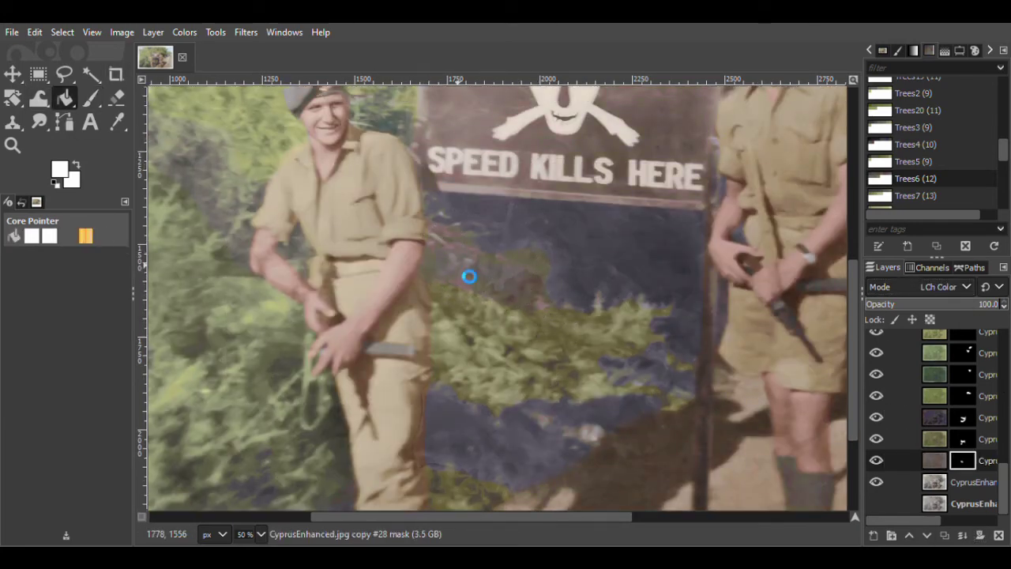
Set the opacity of the dark blue Trees4 shadow layer to about 55.4
{"action": "left_click", "coordinate": [91, 98]}
{"action": "left_click", "coordinate": [12, 145]}
{"action": "left_click", "coordinate": [959, 51]}
{"action": "left_click", "coordinate": [903, 121]}
{"action": "left_click", "coordinate": [553, 368]}
{"action": "triple_click", "coordinate": [554, 370]}
{"action": "left_click", "coordinate": [902, 105]}
{"action": "left_click", "coordinate": [560, 380]}
{"action": "left_click_drag", "start_coordinate": [577, 517], "coordinate": [612, 516]}
{"action": "left_click_drag", "start_coordinate": [853, 450], "coordinate": [853, 439]}
{"action": "left_click", "coordinate": [981, 418]}
{"action": "left_click", "coordinate": [954, 305]}
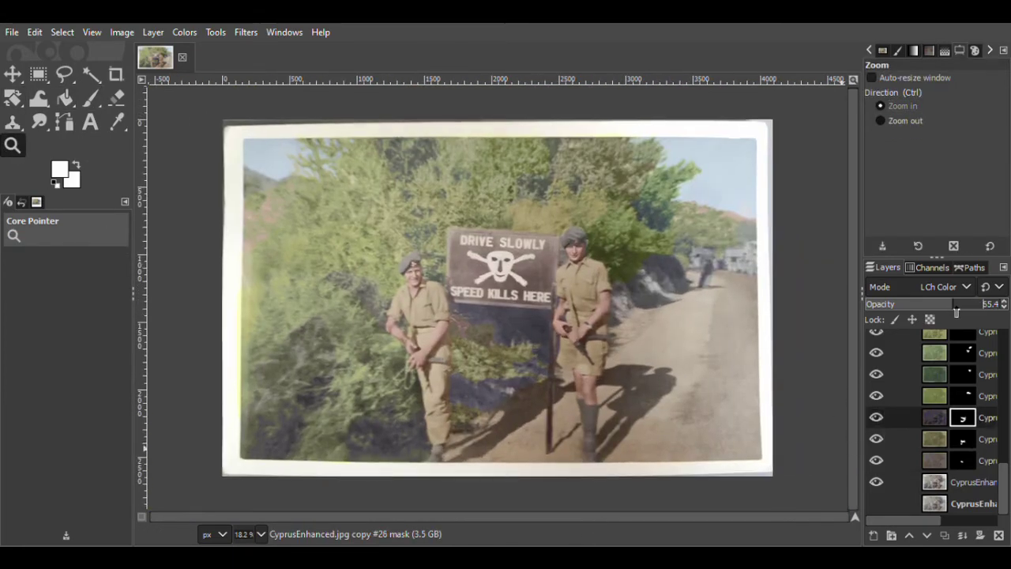
{"action": "left_click", "coordinate": [988, 439]}
{"action": "left_click", "coordinate": [674, 407]}
{"action": "left_click", "coordinate": [986, 417]}
Duplicate the base photo layer and hide the Trees4 shadow layer while looking through the foliage layers
{"action": "left_click", "coordinate": [973, 482]}
{"action": "left_click", "coordinate": [943, 535]}
{"action": "left_click", "coordinate": [876, 418]}
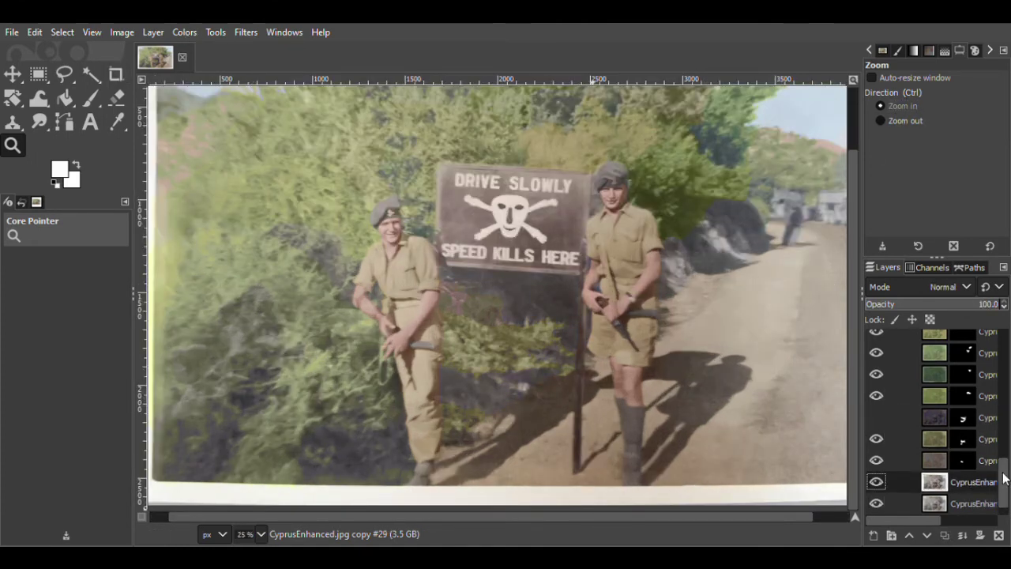
{"action": "left_click_drag", "start_coordinate": [1002, 478], "coordinate": [1003, 487]}
{"action": "left_click_drag", "start_coordinate": [788, 517], "coordinate": [805, 525]}
{"action": "left_click_drag", "start_coordinate": [1004, 478], "coordinate": [1005, 392]}
{"action": "scroll", "coordinate": [857, 344], "scroll_direction": "up", "scroll_amount": 2}
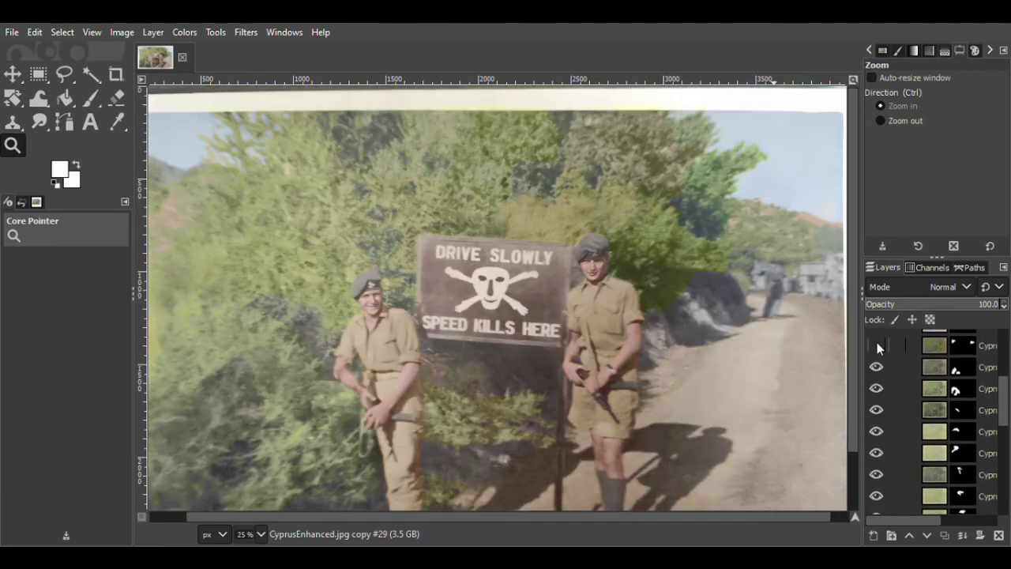
{"action": "mouse_move", "coordinate": [1003, 427]}
{"action": "left_mouse_down"}
{"action": "mouse_move", "coordinate": [1009, 486]}
{"action": "mouse_move", "coordinate": [1003, 444]}
{"action": "left_mouse_up"}
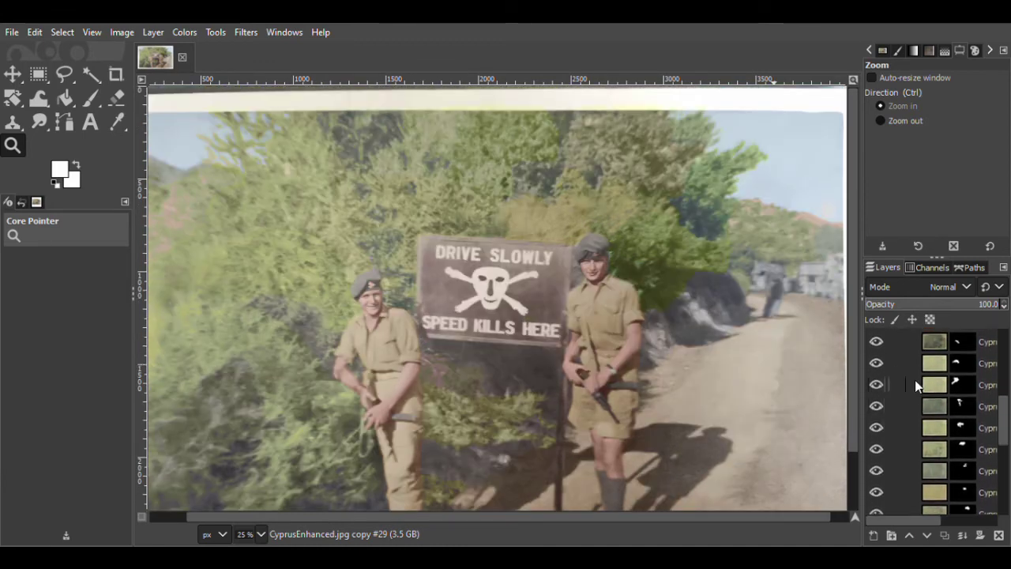
{"action": "left_click_drag", "start_coordinate": [852, 373], "coordinate": [851, 429]}
Try revealing the teal foliage layer in the dark area beneath the sign by outlining and filling its mask with white
{"action": "left_click", "coordinate": [963, 406]}
{"action": "left_click", "coordinate": [459, 387]}
{"action": "left_click", "coordinate": [458, 387]}
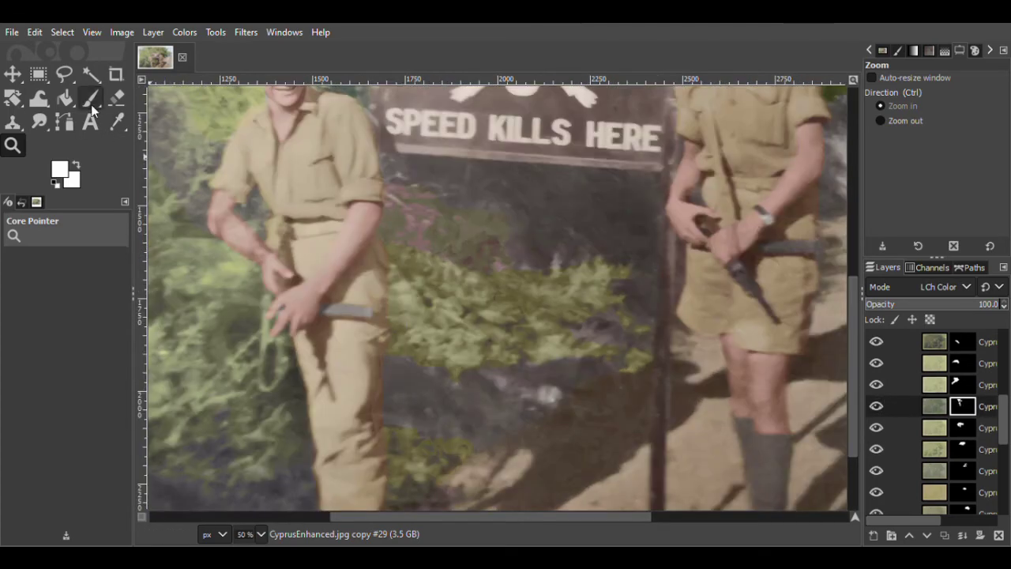
{"action": "left_click", "coordinate": [90, 97]}
{"action": "left_click_drag", "start_coordinate": [392, 162], "coordinate": [487, 172]}
{"action": "mouse_move", "coordinate": [657, 188]}
{"action": "left_mouse_down"}
{"action": "mouse_move", "coordinate": [659, 314]}
{"action": "mouse_move", "coordinate": [610, 347]}
{"action": "left_mouse_up"}
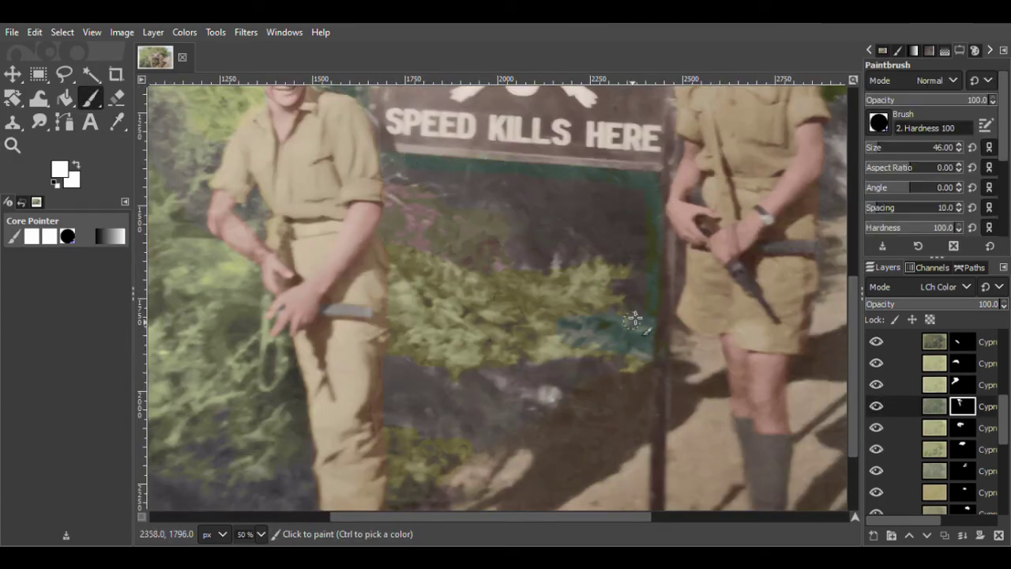
{"action": "left_click", "coordinate": [65, 98]}
{"action": "left_click", "coordinate": [519, 236]}
Try extending the teal foliage layer's white mask over the lower dark area between the first soldier's leg and the sign post
{"action": "left_click", "coordinate": [91, 98]}
{"action": "mouse_move", "coordinate": [390, 364]}
{"action": "left_mouse_down"}
{"action": "mouse_move", "coordinate": [394, 428]}
{"action": "mouse_move", "coordinate": [485, 451]}
{"action": "left_mouse_up"}
{"action": "left_click", "coordinate": [65, 98]}
{"action": "left_click", "coordinate": [497, 297]}
{"action": "left_click", "coordinate": [13, 145]}
{"action": "left_click", "coordinate": [577, 354]}
{"action": "left_click", "coordinate": [578, 354]}
{"action": "left_click", "coordinate": [577, 354]}
{"action": "left_click_drag", "start_coordinate": [1004, 421], "coordinate": [1005, 453]}
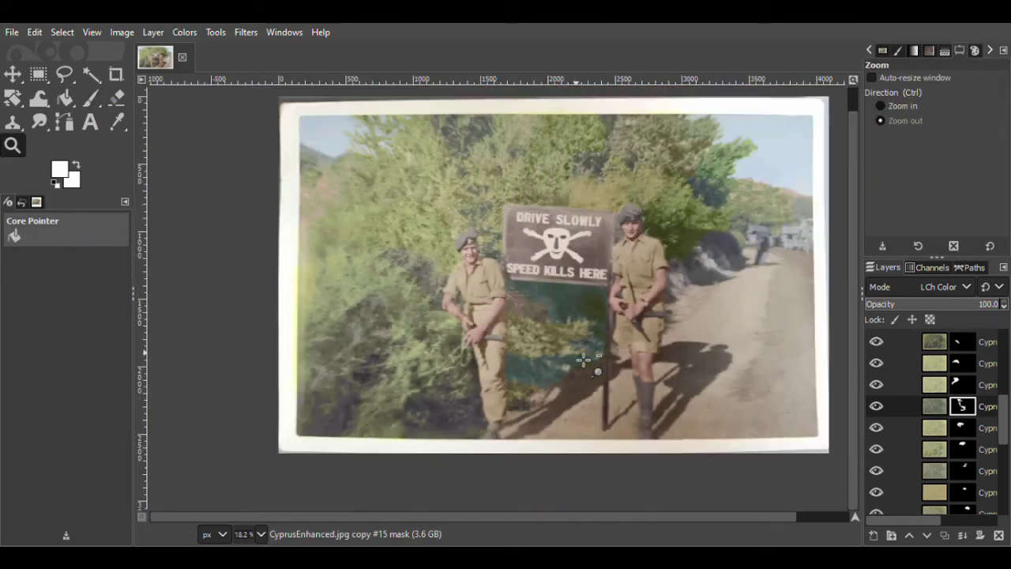
Duplicate the base photo layer, colour it with Palette Map using the Bank1 palette, and set its mode to LCh Color
{"action": "scroll", "coordinate": [1005, 452], "scroll_direction": "down", "scroll_amount": 3}
{"action": "left_click", "coordinate": [959, 483]}
{"action": "left_click", "coordinate": [944, 535]}
{"action": "left_click", "coordinate": [929, 51]}
{"action": "left_click", "coordinate": [891, 108]}
{"action": "left_click", "coordinate": [185, 32]}
{"action": "left_click", "coordinate": [339, 472]}
{"action": "left_click", "coordinate": [950, 287]}
{"action": "left_click", "coordinate": [941, 352]}
Add a black mask to the Bank1 layer, then outline and fill with white the bank section right beside the second soldier
{"action": "left_click", "coordinate": [960, 51]}
{"action": "left_click", "coordinate": [892, 111]}
{"action": "left_click", "coordinate": [755, 256]}
{"action": "double_click", "coordinate": [755, 257]}
{"action": "left_click", "coordinate": [779, 233]}
{"action": "left_click", "coordinate": [783, 237]}
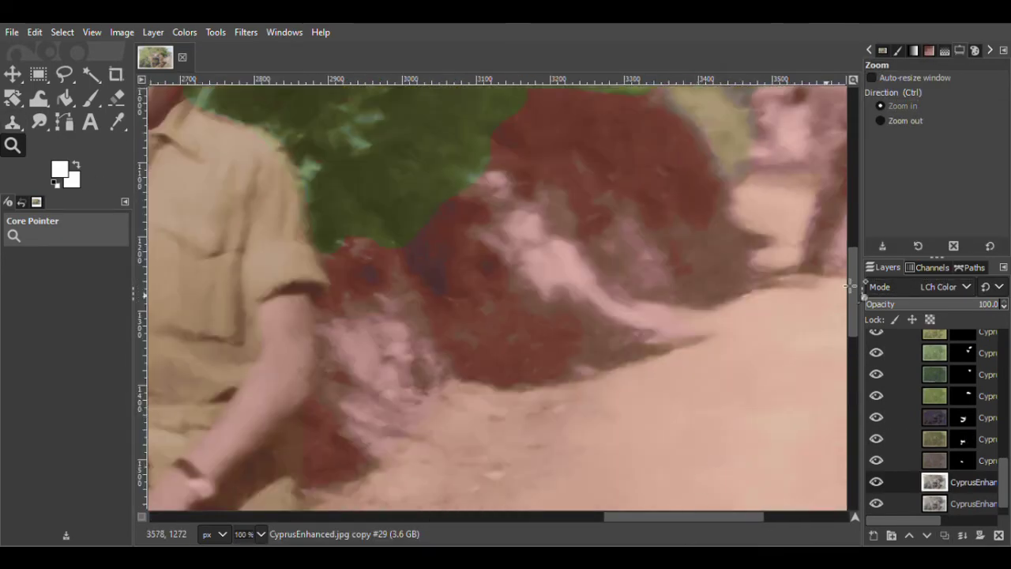
{"action": "left_click", "coordinate": [900, 121]}
{"action": "left_click", "coordinate": [750, 308]}
{"action": "left_click_drag", "start_coordinate": [672, 518], "coordinate": [679, 517]}
{"action": "left_click", "coordinate": [980, 535]}
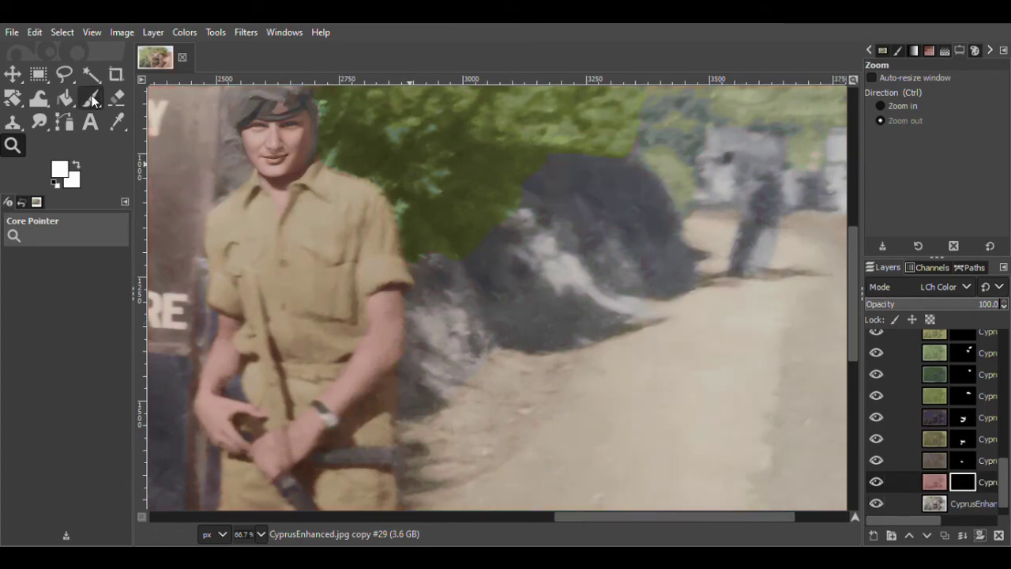
{"action": "key", "text": "p"}
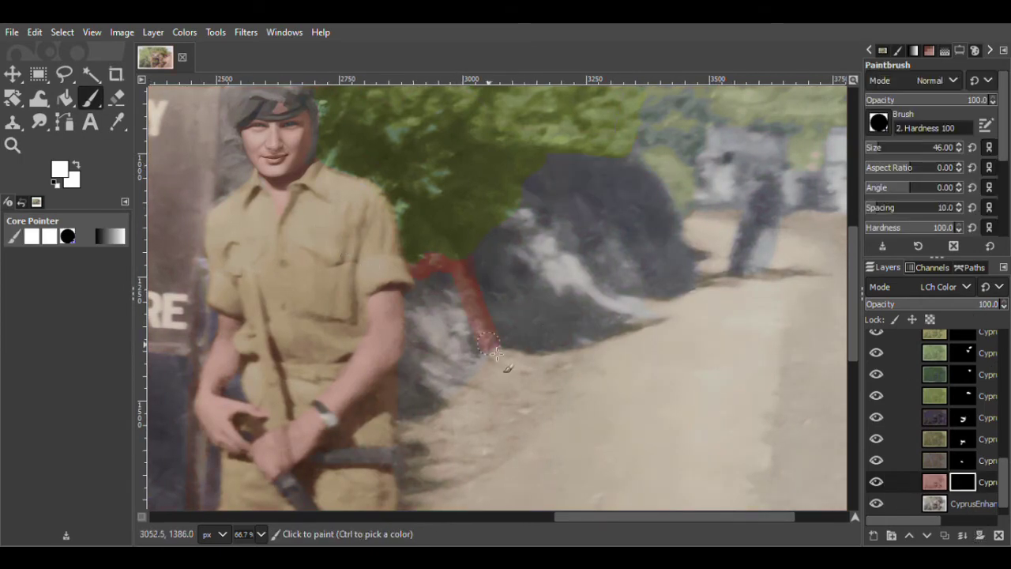
{"action": "left_click_drag", "start_coordinate": [403, 357], "coordinate": [412, 270]}
{"action": "left_click", "coordinate": [65, 98]}
{"action": "left_click", "coordinate": [421, 315]}
Reveal the middle bank section on the Bank1 mask in white, then trim its tip and road edge with a size 12 black brush
{"action": "left_click", "coordinate": [91, 98]}
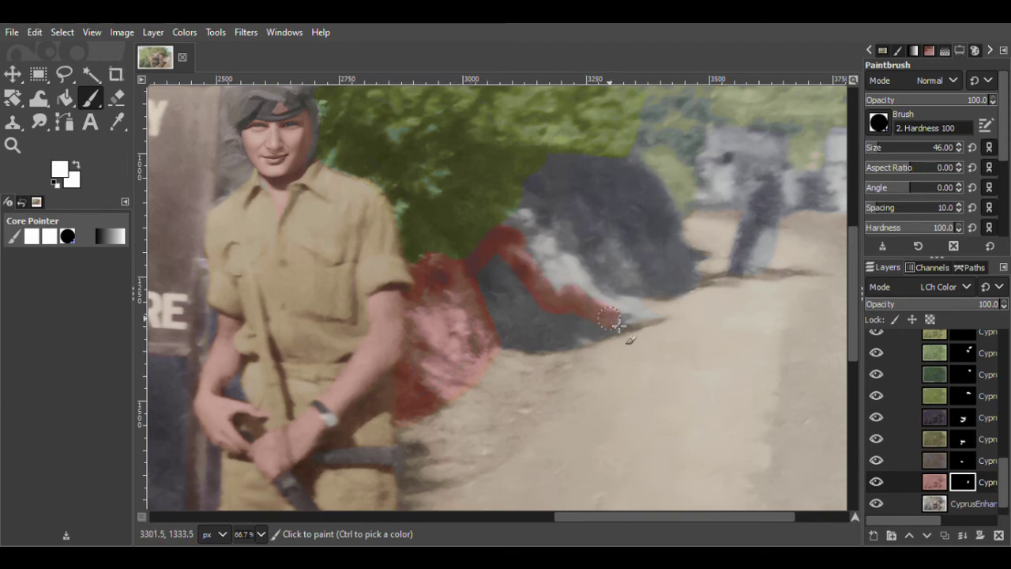
{"action": "left_click", "coordinate": [57, 184]}
{"action": "left_click", "coordinate": [959, 151]}
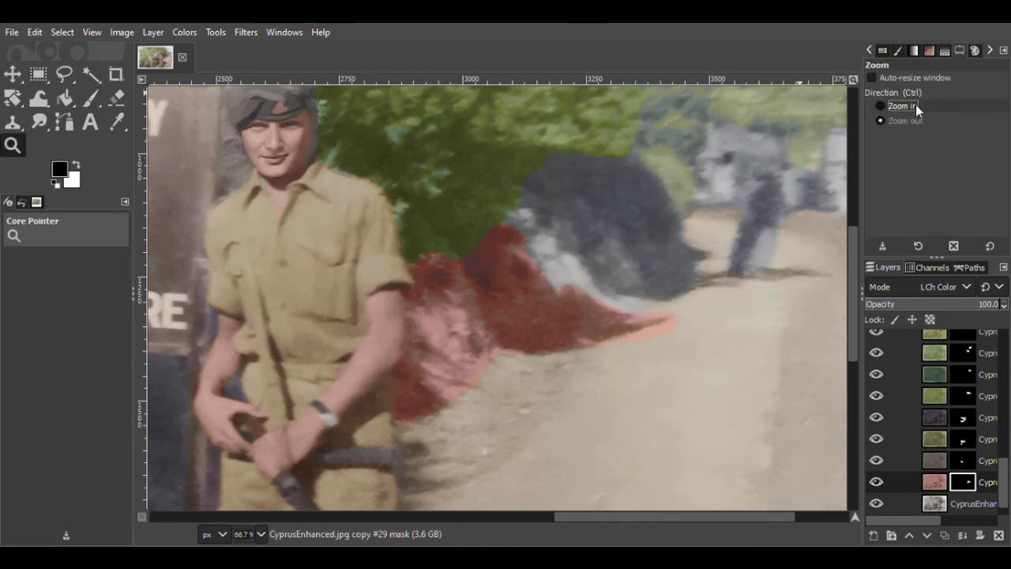
{"action": "scroll", "coordinate": [670, 323], "scroll_direction": "up", "scroll_amount": 4}
{"action": "left_click_drag", "start_coordinate": [447, 385], "coordinate": [664, 308]}
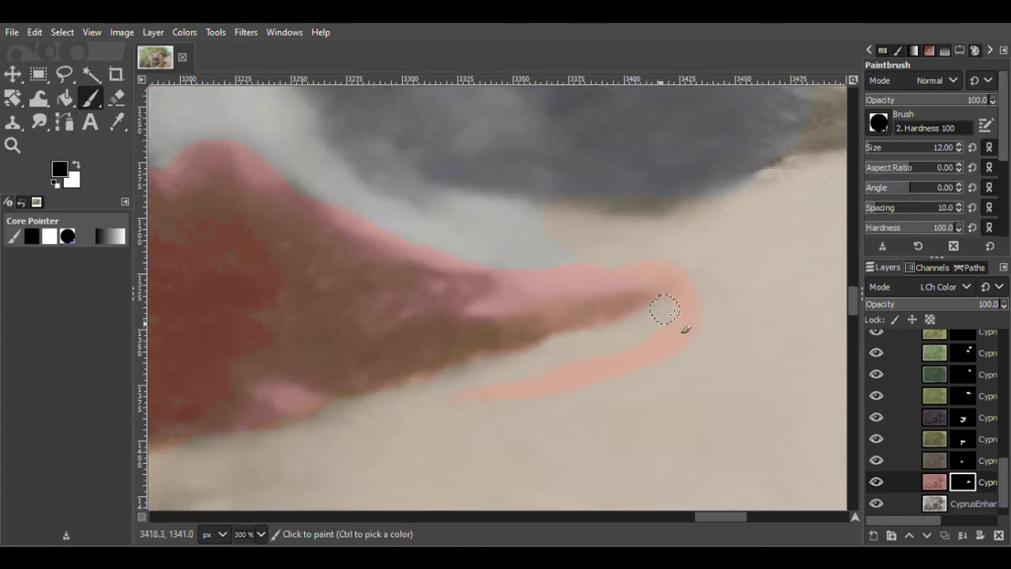
{"action": "left_click_drag", "start_coordinate": [590, 272], "coordinate": [536, 283]}
{"action": "scroll", "coordinate": [464, 251], "scroll_direction": "left", "scroll_amount": 5}
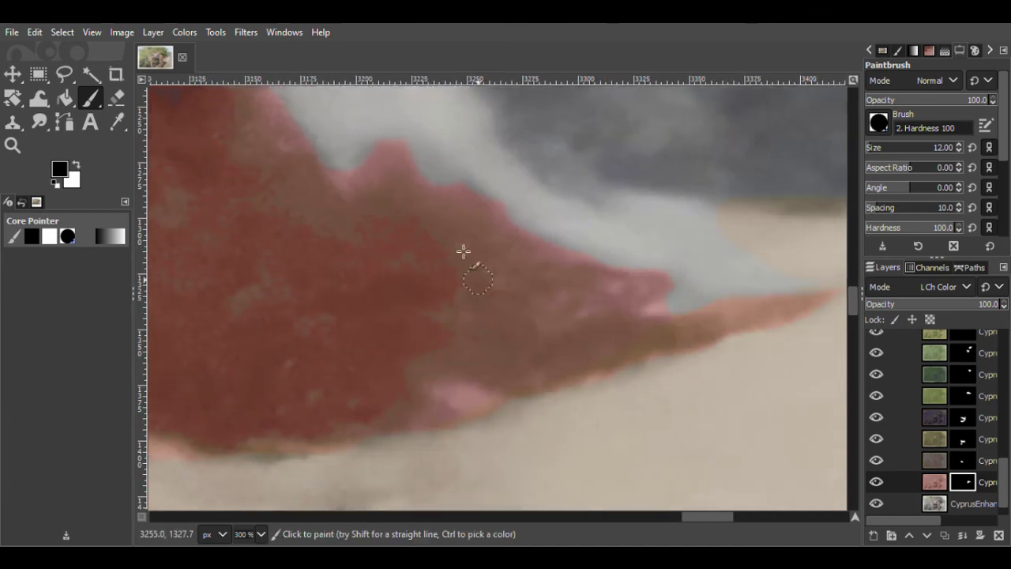
{"action": "key", "text": "x"}
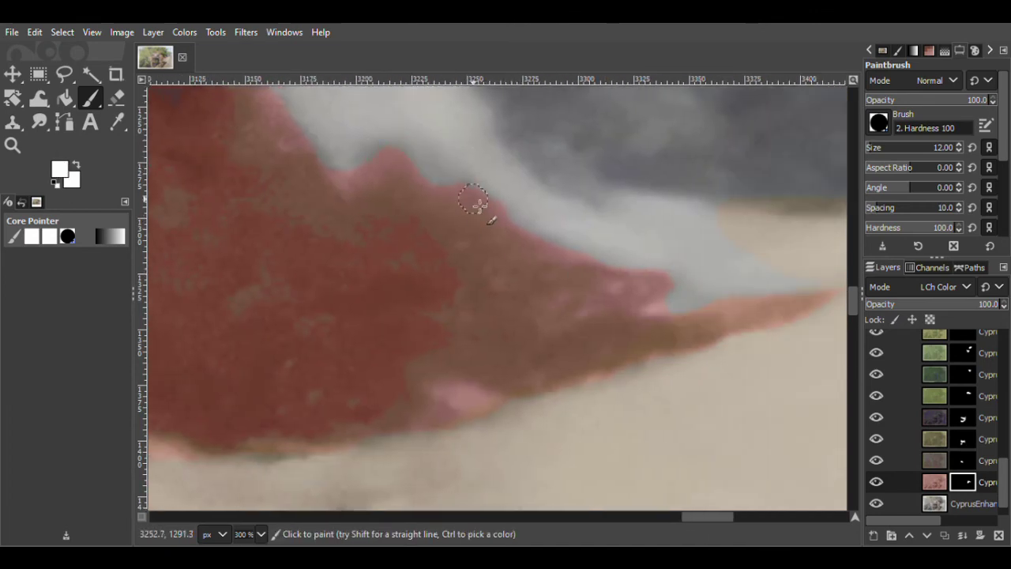
Set the Bank1 layer's opacity to 50
{"action": "left_click", "coordinate": [12, 146]}
{"action": "left_click", "coordinate": [901, 121]}
{"action": "left_click", "coordinate": [590, 277]}
{"action": "left_click", "coordinate": [591, 277]}
{"action": "left_click", "coordinate": [591, 277]}
{"action": "double_click", "coordinate": [591, 277]}
{"action": "left_click_drag", "start_coordinate": [984, 306], "coordinate": [935, 315]}
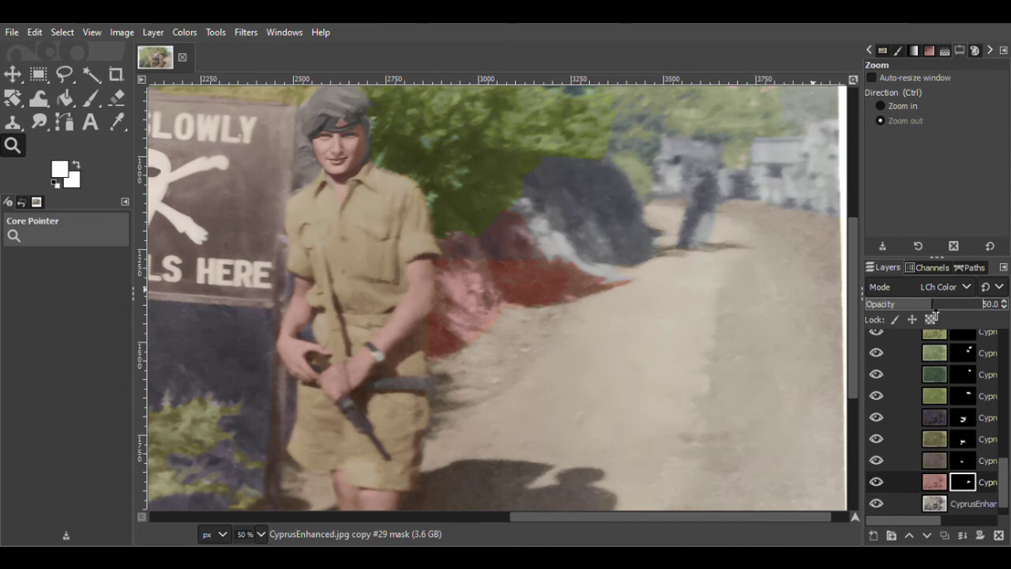
Duplicate the base photo layer, colour it with Palette Map using the Bank2 palette, and set its mode to LCh Color
{"action": "scroll", "coordinate": [813, 276], "scroll_direction": "up", "scroll_amount": 1}
{"action": "left_click", "coordinate": [900, 106]}
{"action": "double_click", "coordinate": [638, 238]}
{"action": "left_click", "coordinate": [970, 503]}
{"action": "left_click", "coordinate": [944, 536]}
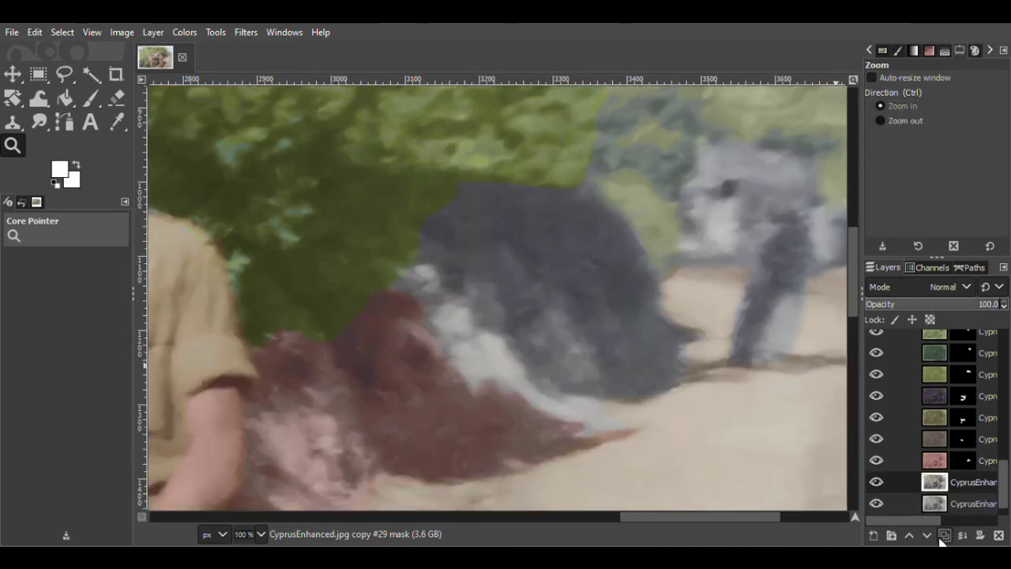
{"action": "left_click", "coordinate": [928, 53]}
{"action": "left_click", "coordinate": [960, 120]}
{"action": "left_click", "coordinate": [182, 34]}
{"action": "left_click", "coordinate": [319, 430]}
{"action": "left_click", "coordinate": [940, 287]}
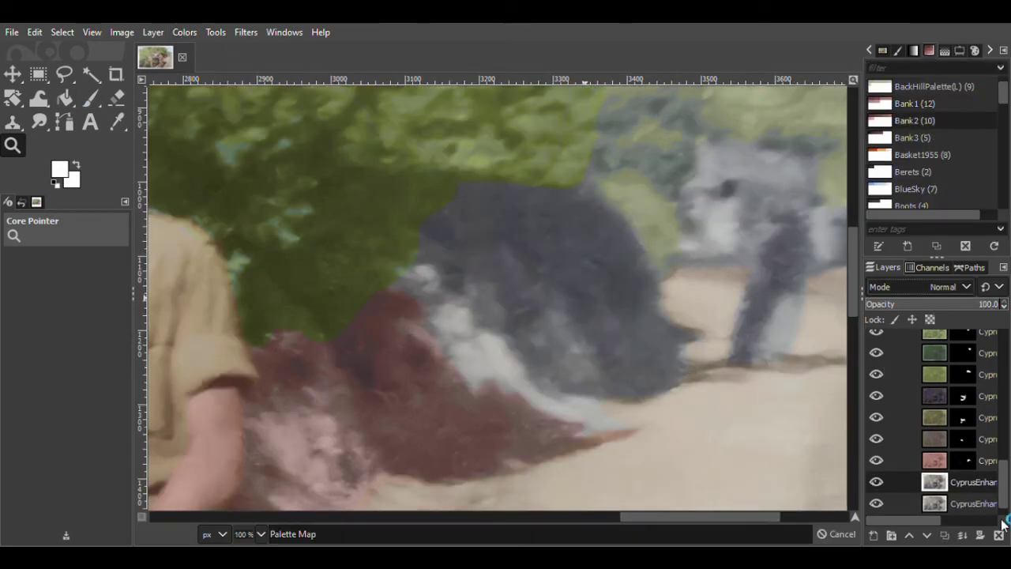
{"action": "left_click", "coordinate": [948, 520]}
Add a black mask to the Bank2 layer, outline and fill the rounded far bank with white, and lower the layer's opacity
{"action": "left_click", "coordinate": [979, 534], "text": "shift"}
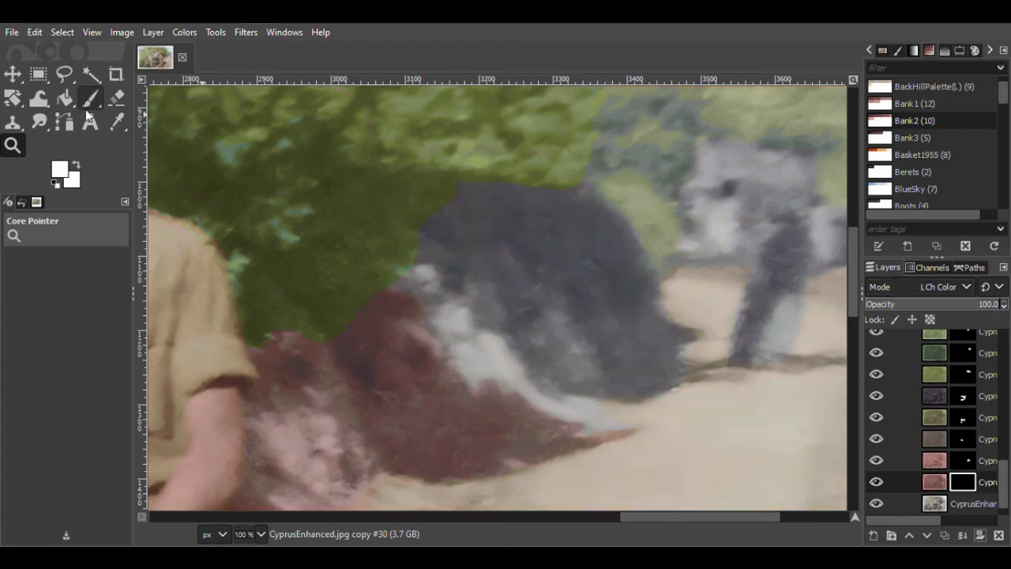
{"action": "key", "text": "p"}
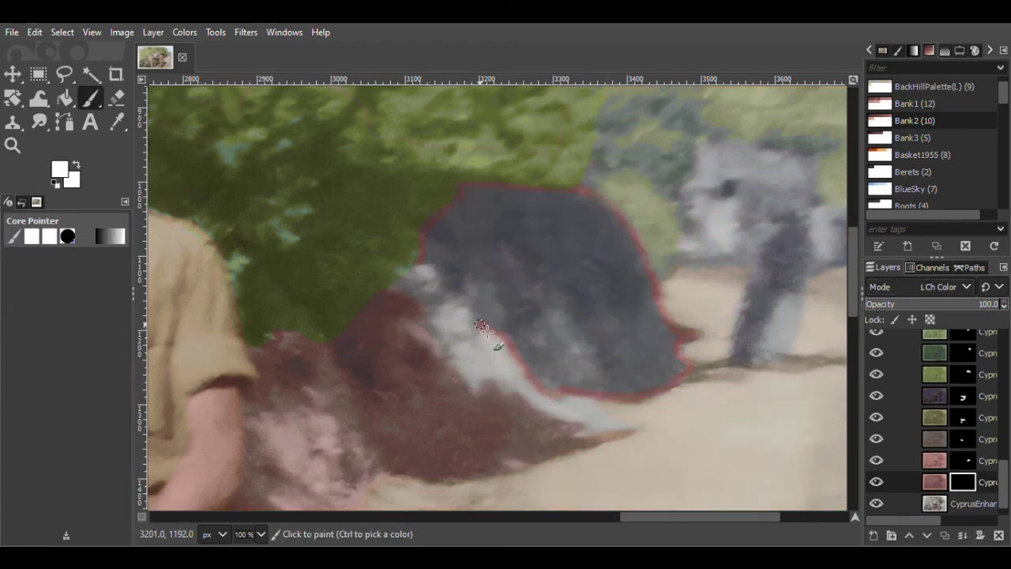
{"action": "key", "text": "shift+b"}
{"action": "left_click", "coordinate": [494, 296]}
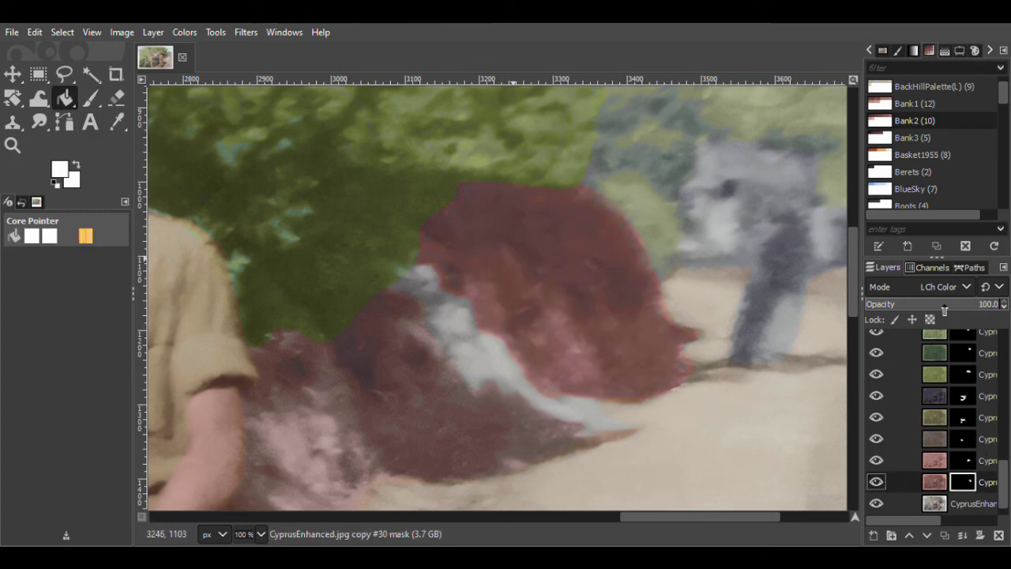
{"action": "left_click", "coordinate": [936, 306]}
Create a base photo copy coloured with the Bank3 palette through Palette Map, in LCh Color mode with a black mask
{"action": "key", "text": "Page_Down"}
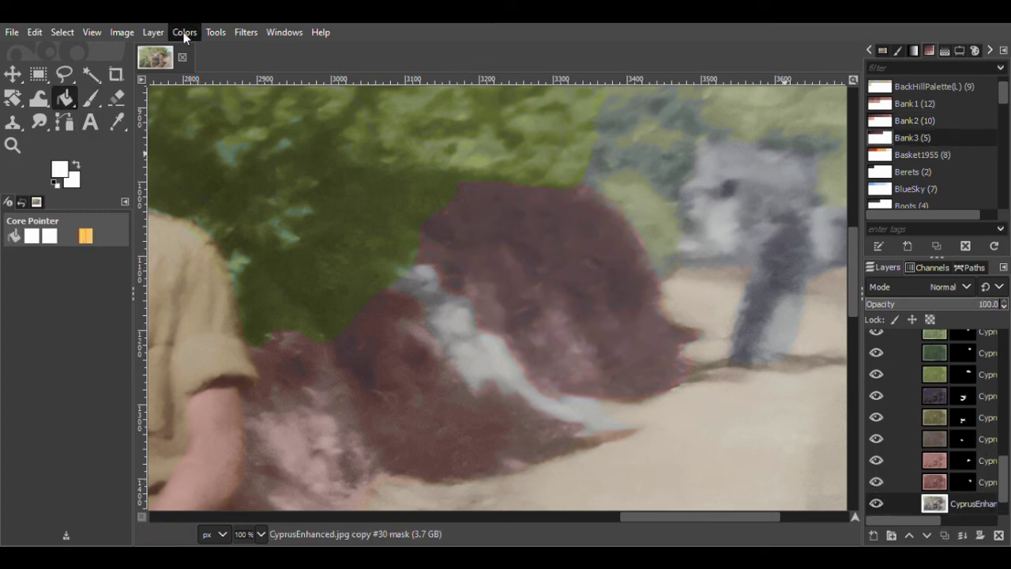
{"action": "left_click", "coordinate": [963, 290]}
{"action": "left_click", "coordinate": [889, 502]}
{"action": "key", "text": "p"}
{"action": "key", "text": "z"}
{"action": "left_click_drag", "start_coordinate": [853, 242], "coordinate": [853, 251]}
{"action": "left_click", "coordinate": [878, 462]}
{"action": "left_click", "coordinate": [878, 462]}
{"action": "left_click", "coordinate": [983, 465]}
{"action": "left_click", "coordinate": [975, 502]}
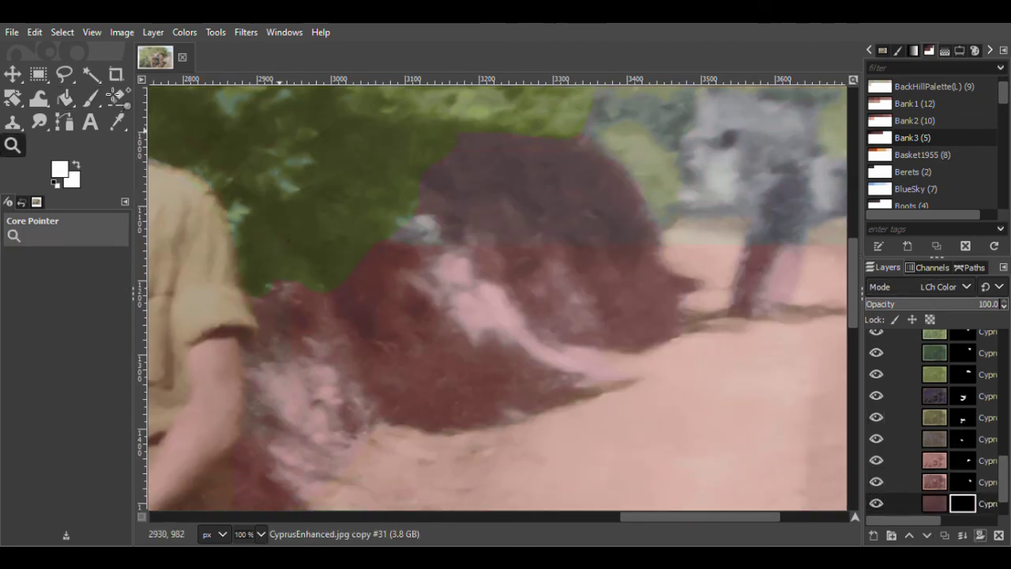
On the Bank3 layer's mask, outline and fill with white the pale streak between the bank sections, and set opacity to 73.1
{"action": "key", "text": "p"}
{"action": "mouse_move", "coordinate": [402, 246]}
{"action": "left_mouse_down"}
{"action": "mouse_move", "coordinate": [435, 273]}
{"action": "mouse_move", "coordinate": [457, 317]}
{"action": "left_mouse_up"}
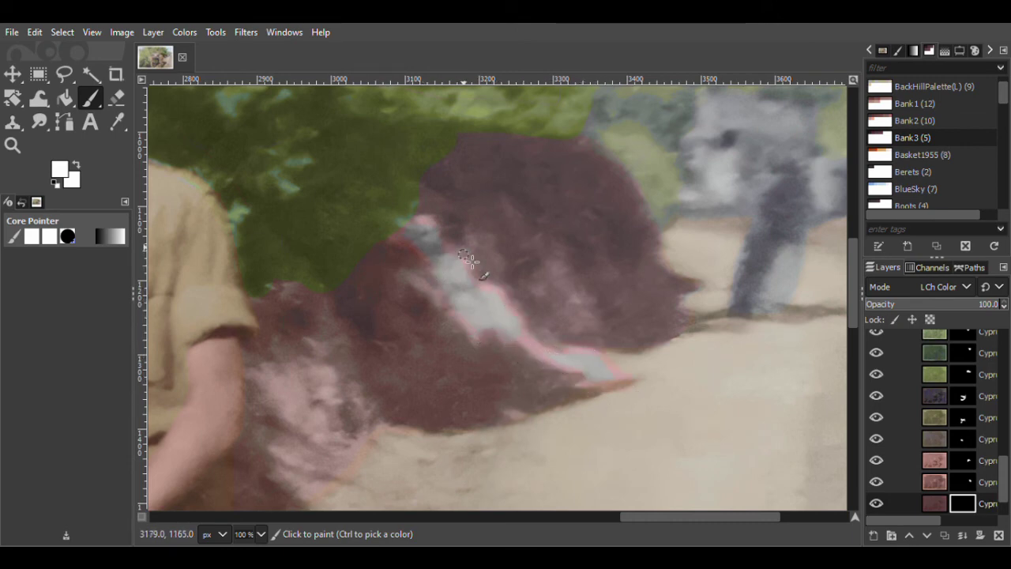
{"action": "key", "text": "shift+b"}
{"action": "left_click", "coordinate": [490, 295]}
{"action": "key", "text": "z"}
{"action": "left_click", "coordinate": [965, 306]}
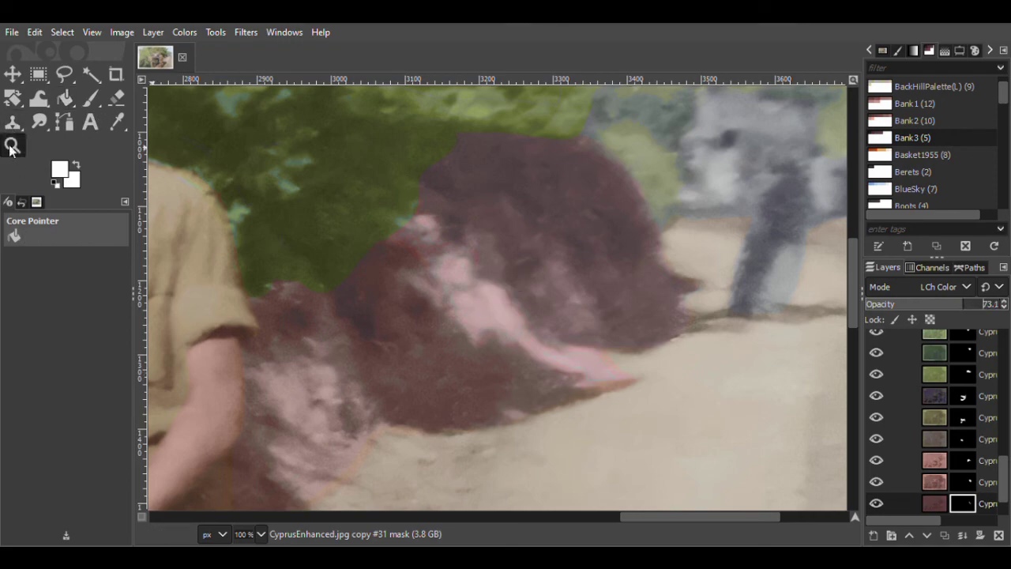
Check the tinted bank against the whole photo and select the base photo layer
{"action": "left_click", "coordinate": [959, 51]}
{"action": "left_click", "coordinate": [901, 120]}
{"action": "triple_click", "coordinate": [505, 266]}
{"action": "double_click", "coordinate": [506, 266]}
{"action": "left_click_drag", "start_coordinate": [613, 516], "coordinate": [488, 515]}
{"action": "left_click", "coordinate": [892, 106]}
{"action": "left_click_drag", "start_coordinate": [1002, 482], "coordinate": [1001, 497]}
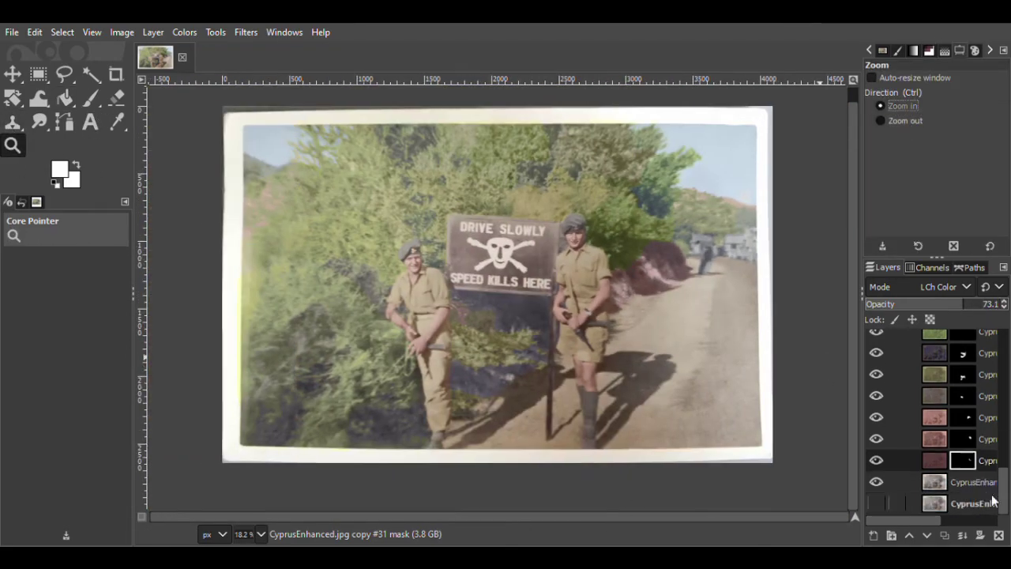
{"action": "left_click", "coordinate": [975, 481]}
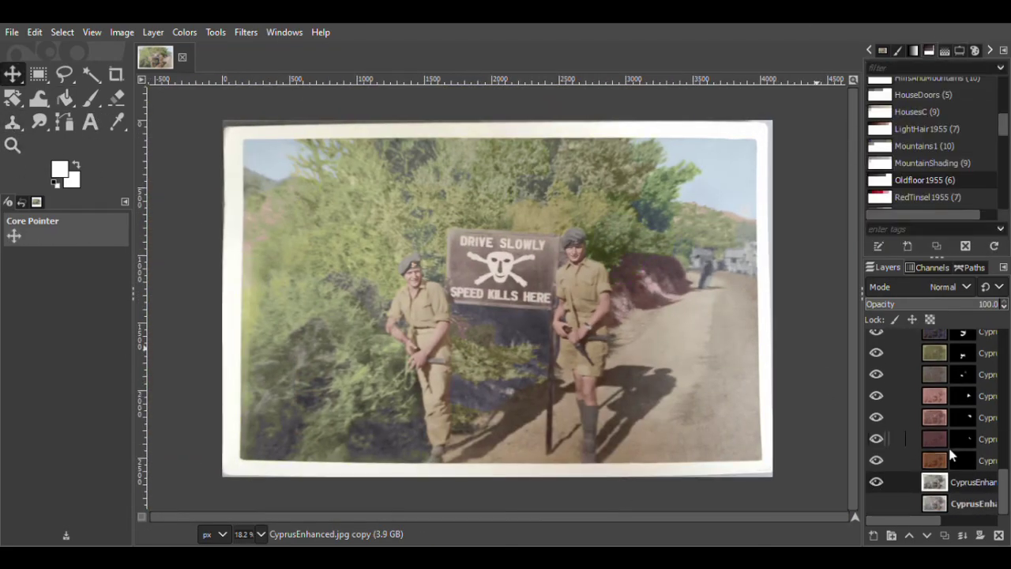
Duplicate the base photo layer, colour it with Palette Map using the HousesC palette, set LCh Color mode and add a black mask
{"action": "left_click", "coordinate": [945, 536]}
{"action": "left_click", "coordinate": [907, 112]}
{"action": "left_click", "coordinate": [196, 32]}
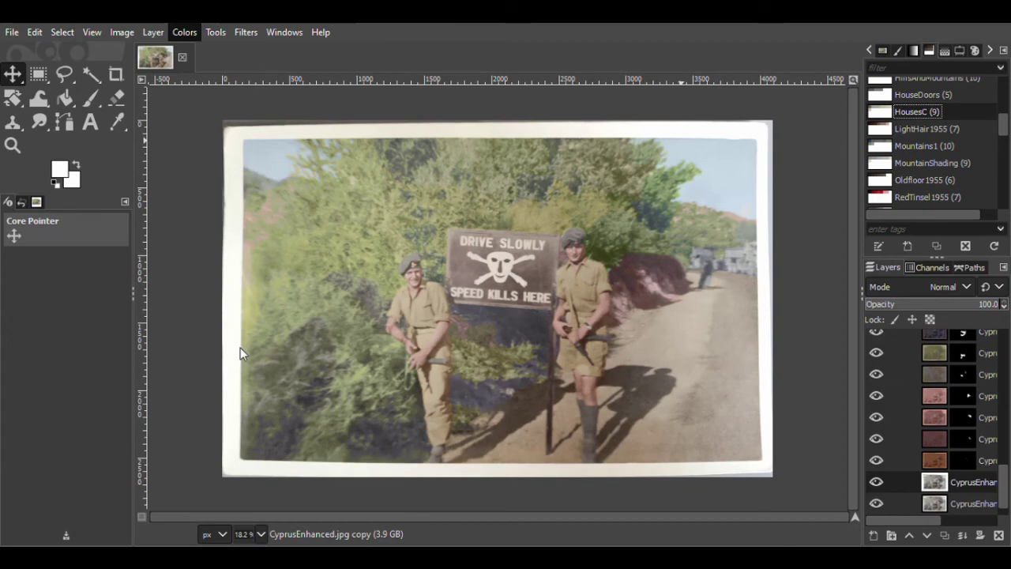
{"action": "key", "text": "ctrl+f"}
{"action": "left_click", "coordinate": [948, 287]}
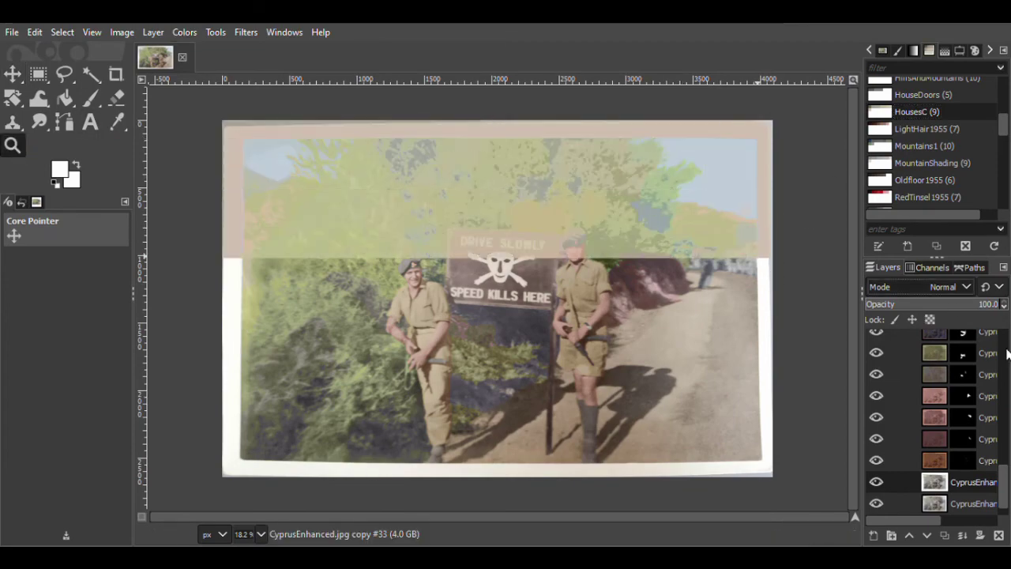
{"action": "left_click", "coordinate": [981, 340]}
{"action": "left_click", "coordinate": [980, 536]}
{"action": "left_click", "coordinate": [942, 516]}
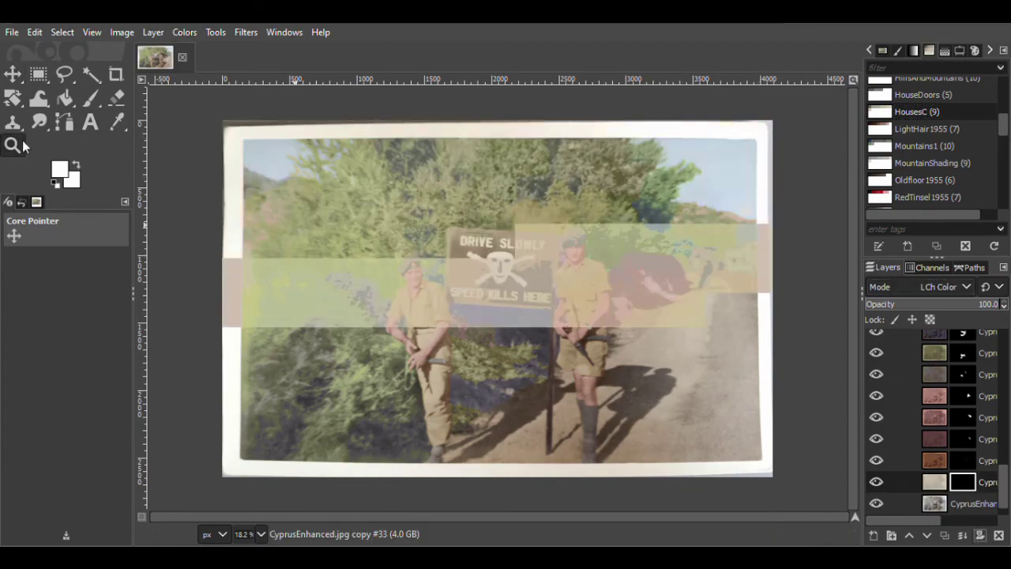
On the HousesC layer's mask, outline the left-hand house beside the distant figure and fill it with white
{"action": "left_click", "coordinate": [759, 249]}
{"action": "left_click", "coordinate": [756, 249]}
{"action": "left_click", "coordinate": [752, 249]}
{"action": "left_click", "coordinate": [745, 251]}
{"action": "left_click", "coordinate": [734, 256]}
{"action": "left_click", "coordinate": [553, 331]}
{"action": "left_click", "coordinate": [533, 335]}
{"action": "left_click", "coordinate": [92, 99]}
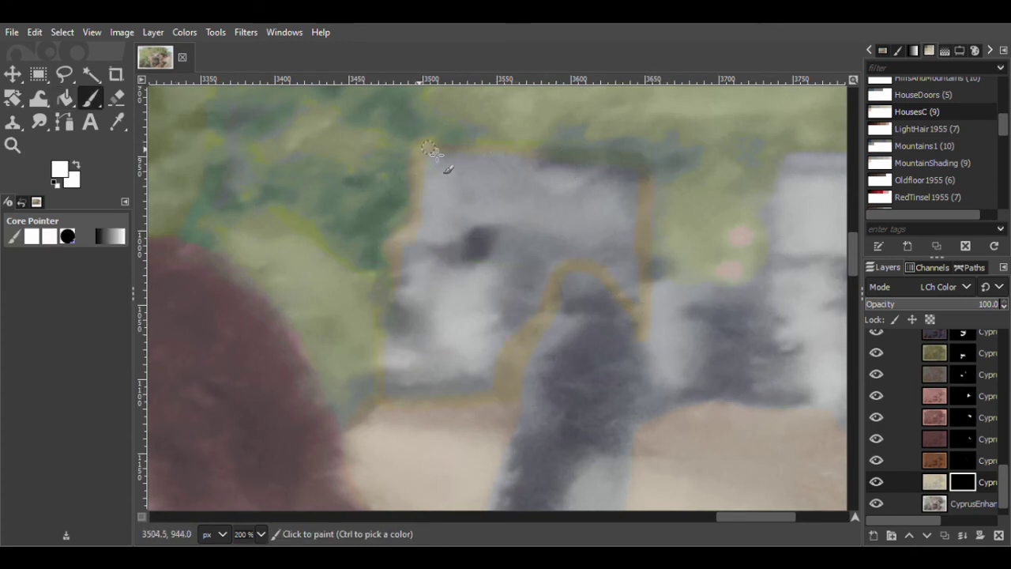
{"action": "left_click", "coordinate": [65, 98]}
{"action": "left_click", "coordinate": [474, 199]}
Outline the low wall and the right-hand house on the HousesC mask and fill them with white
{"action": "left_click", "coordinate": [91, 101]}
{"action": "left_click_drag", "start_coordinate": [733, 517], "coordinate": [740, 517]}
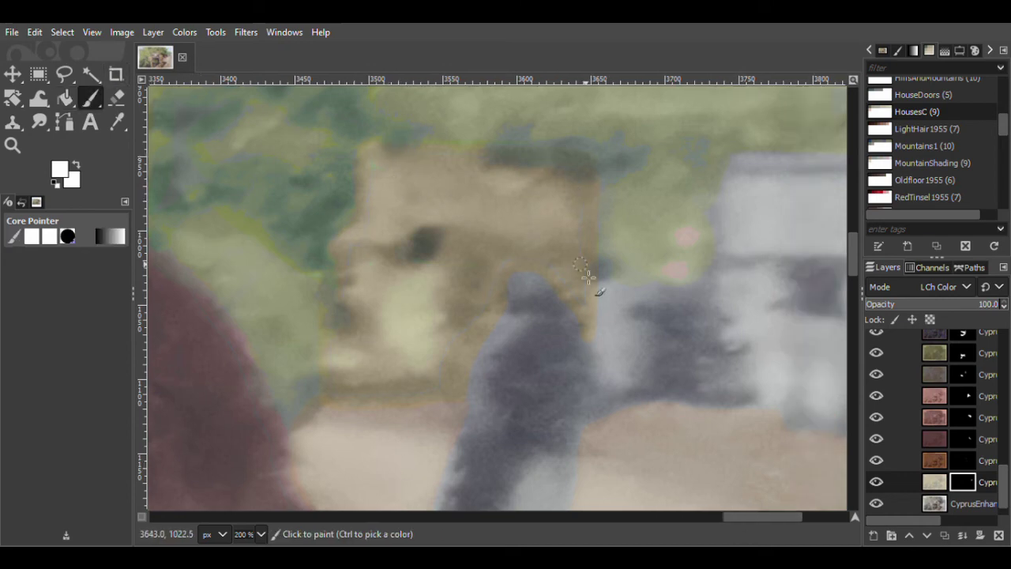
{"action": "left_click_drag", "start_coordinate": [742, 517], "coordinate": [770, 516]}
{"action": "mouse_move", "coordinate": [369, 410]}
{"action": "left_mouse_down"}
{"action": "mouse_move", "coordinate": [376, 385]}
{"action": "mouse_move", "coordinate": [383, 311]}
{"action": "left_mouse_up"}
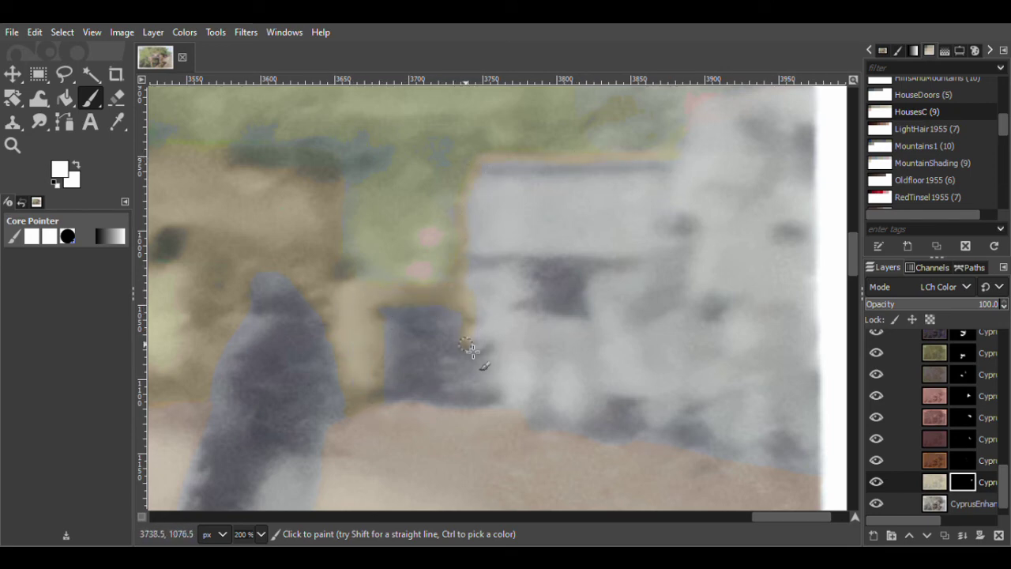
{"action": "left_click_drag", "start_coordinate": [657, 445], "coordinate": [814, 453]}
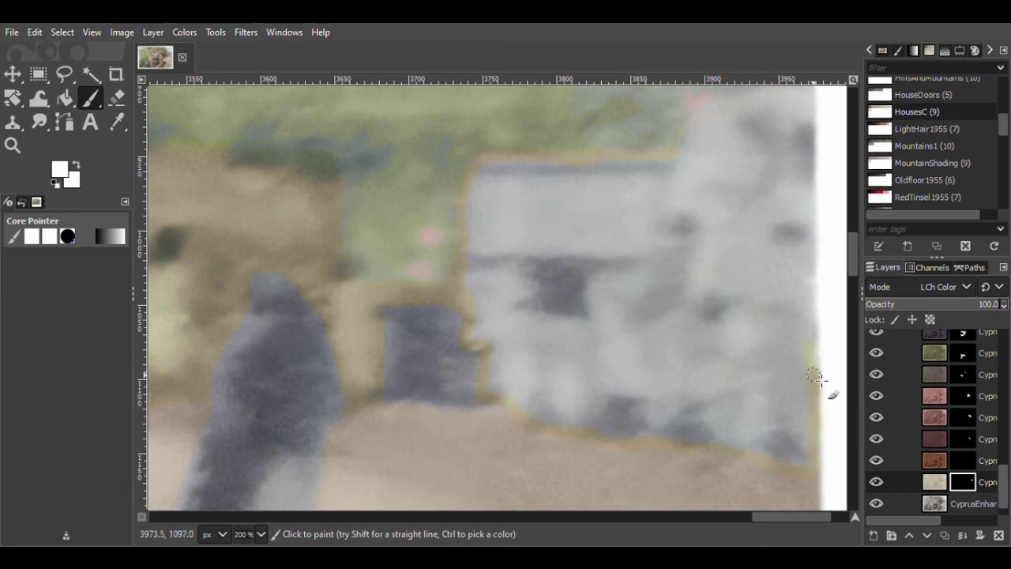
{"action": "scroll", "coordinate": [813, 320], "scroll_direction": "up", "scroll_amount": 3}
{"action": "key", "text": "shift+b"}
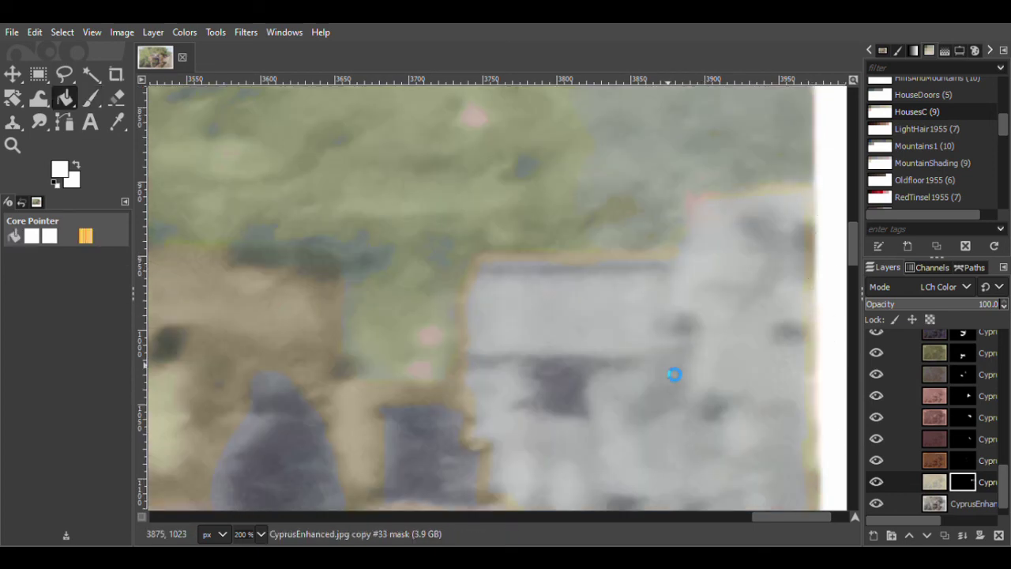
{"action": "left_click_drag", "start_coordinate": [853, 245], "coordinate": [857, 271]}
{"action": "left_click", "coordinate": [711, 307]}
Duplicate the base photo layer, colour it with Palette Map using the HouseDoors palette and set LCh Color mode
{"action": "left_click", "coordinate": [970, 503]}
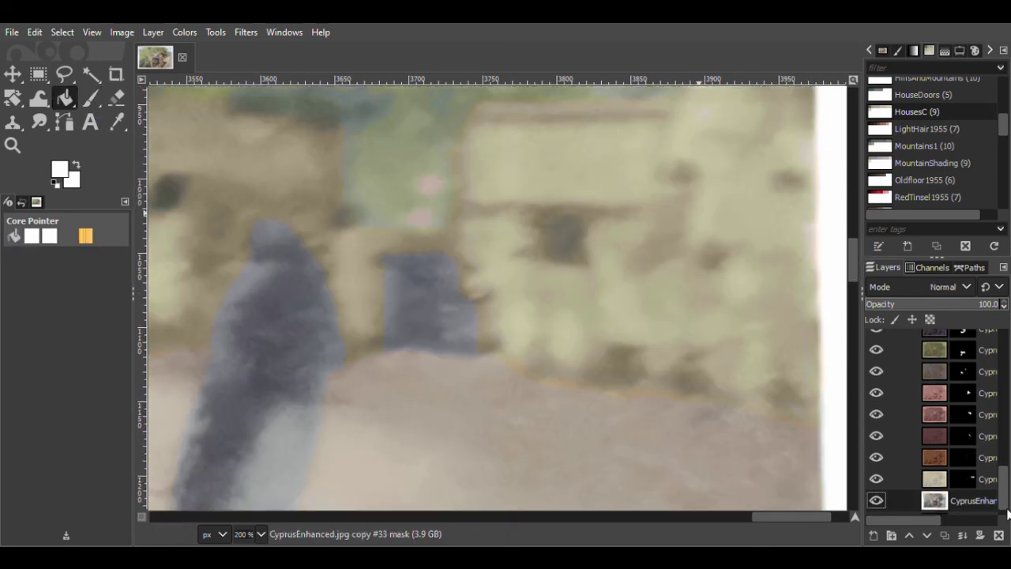
{"action": "left_click", "coordinate": [945, 535]}
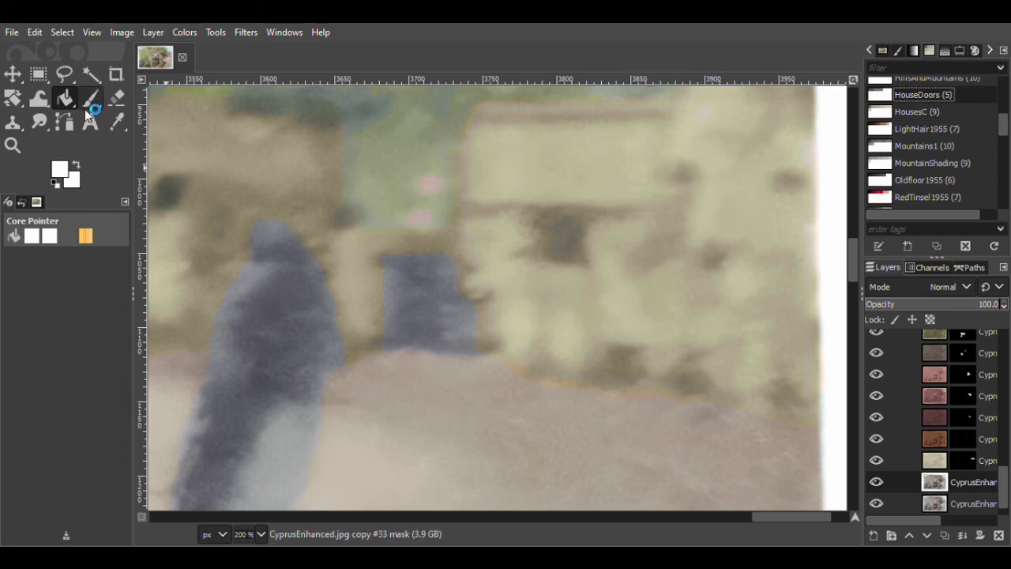
{"action": "left_click", "coordinate": [943, 287]}
{"action": "left_click", "coordinate": [907, 533]}
{"action": "left_click_drag", "start_coordinate": [780, 516], "coordinate": [762, 516]}
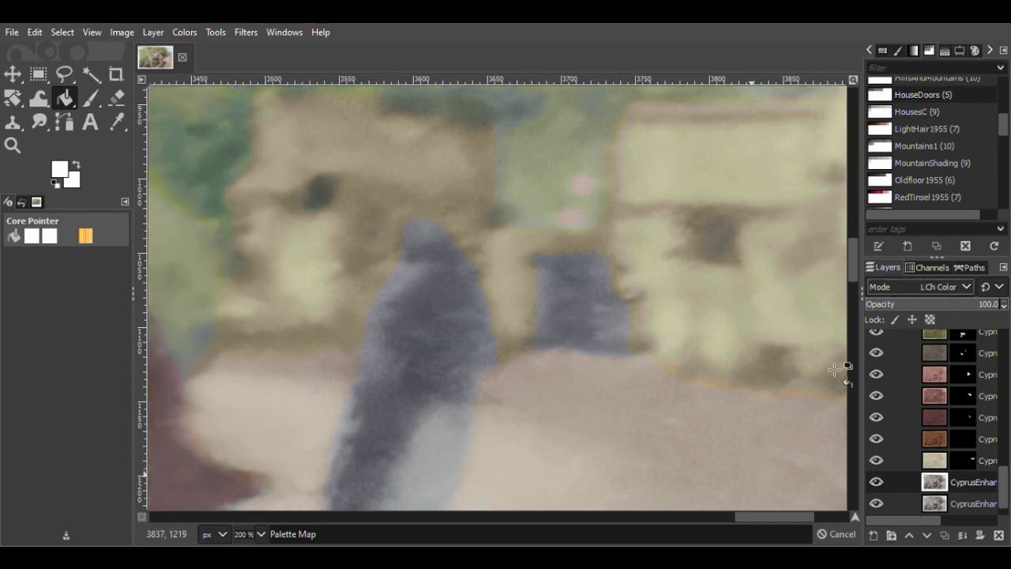
{"action": "left_click_drag", "start_coordinate": [853, 261], "coordinate": [853, 250]}
Touch up the right-hand house's outer edge with white on the HousesC layer's mask
{"action": "left_click", "coordinate": [962, 460]}
{"action": "left_click", "coordinate": [91, 99]}
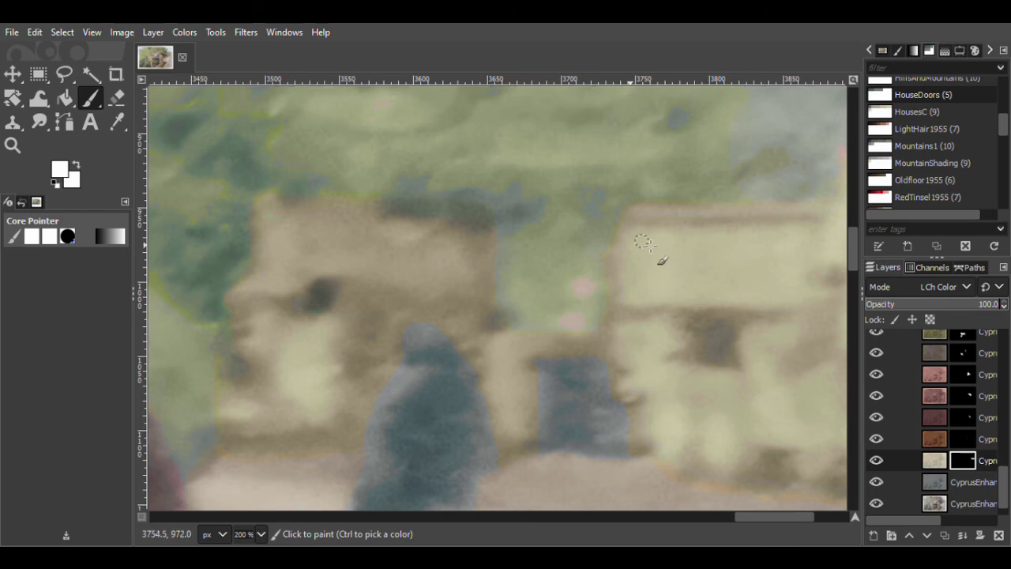
{"action": "scroll", "coordinate": [680, 491], "scroll_direction": "right", "scroll_amount": 3}
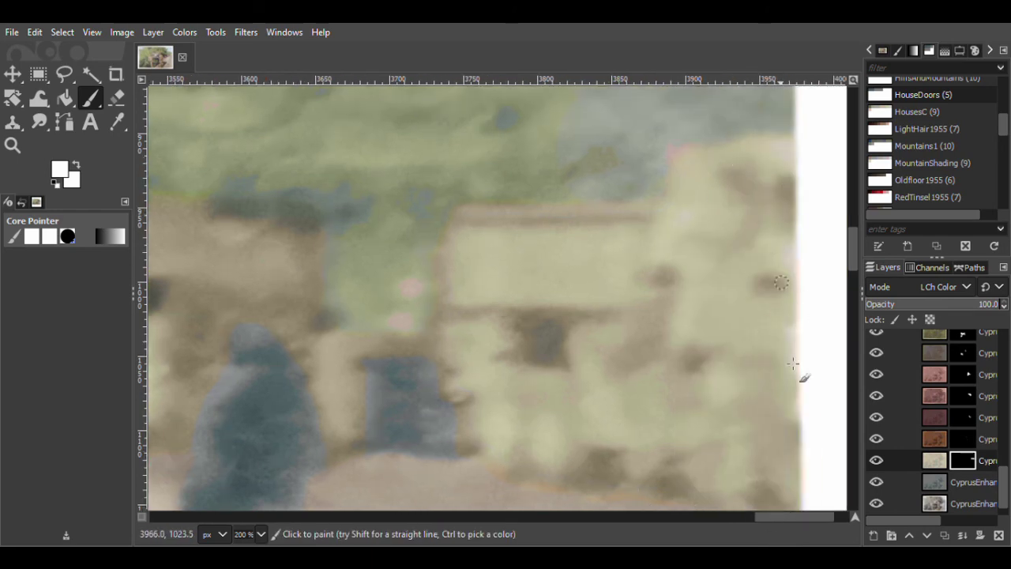
{"action": "scroll", "coordinate": [792, 363], "scroll_direction": "down", "scroll_amount": 2}
{"action": "scroll", "coordinate": [710, 474], "scroll_direction": "left", "scroll_amount": 3}
Give the HouseDoors layer a black mask, outline the doorway between the houses and fill it with white
{"action": "key", "text": "Page_Down"}
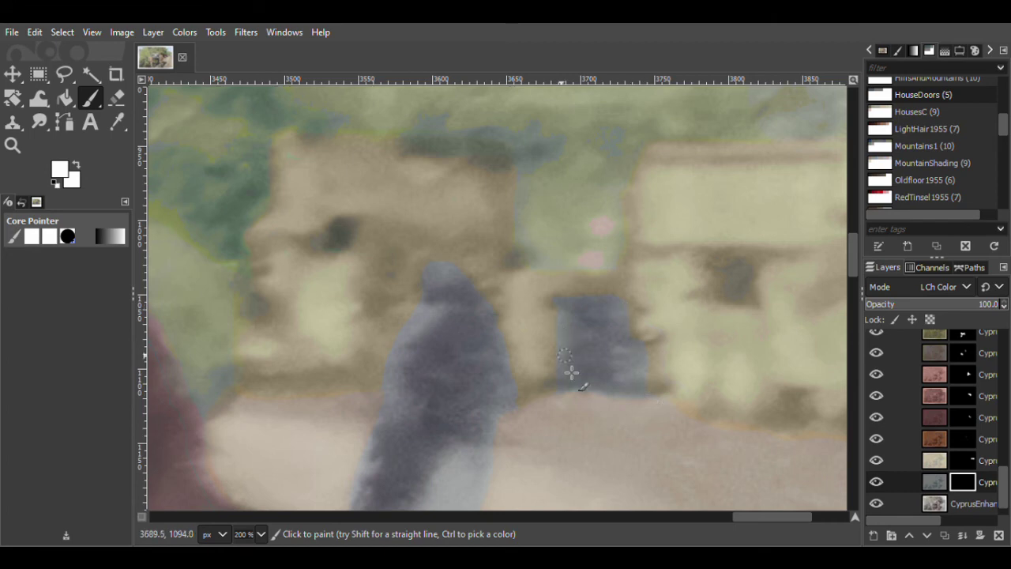
{"action": "left_click", "coordinate": [65, 98]}
{"action": "left_click", "coordinate": [608, 338]}
{"action": "left_click", "coordinate": [91, 98]}
Paint white along the doorway's edges on the HousesC layer's mask to narrow the door
{"action": "left_click_drag", "start_coordinate": [789, 517], "coordinate": [762, 517]}
{"action": "left_click", "coordinate": [13, 145]}
{"action": "left_click_drag", "start_coordinate": [853, 255], "coordinate": [853, 265]}
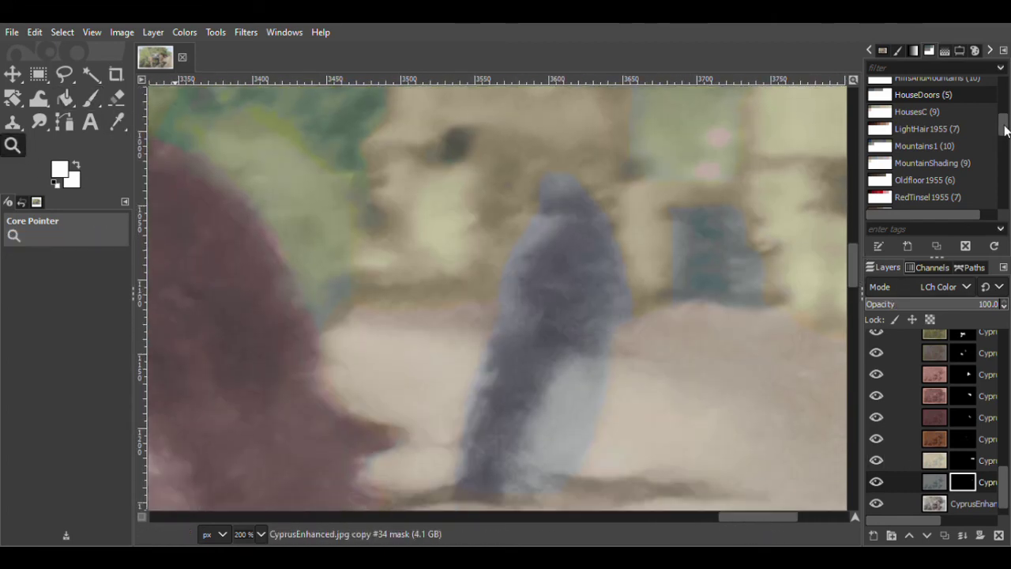
{"action": "left_click", "coordinate": [934, 460]}
{"action": "key", "text": "p"}
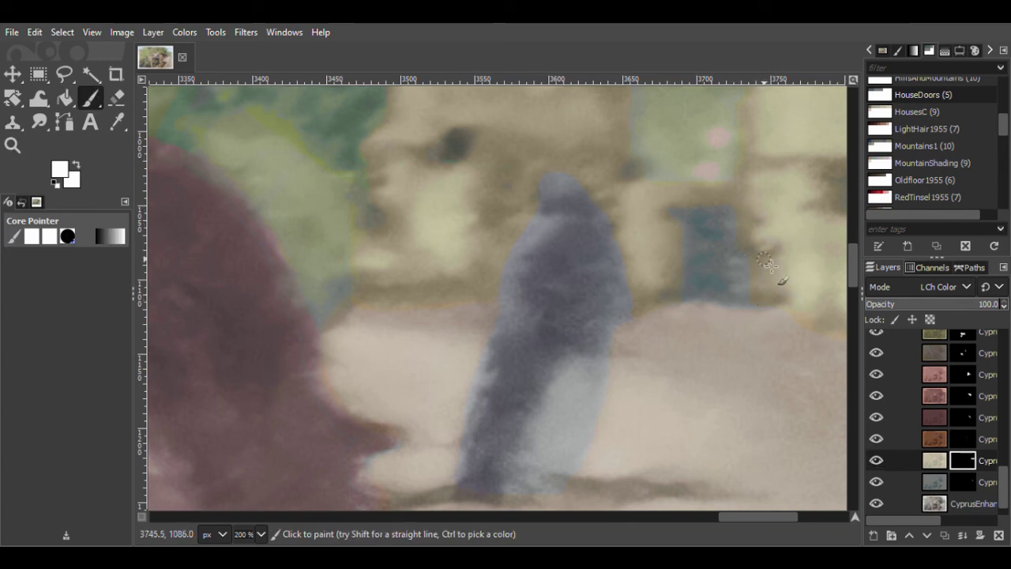
Duplicate the base photo layer, colour it with Palette Map using the Figure palette, set LCh Color mode and add a black mask
{"action": "left_click", "coordinate": [959, 503]}
{"action": "left_click", "coordinate": [944, 535]}
{"action": "left_click_drag", "start_coordinate": [1003, 126], "coordinate": [1003, 118]}
{"action": "left_click", "coordinate": [916, 143]}
{"action": "left_click_drag", "start_coordinate": [771, 518], "coordinate": [774, 525]}
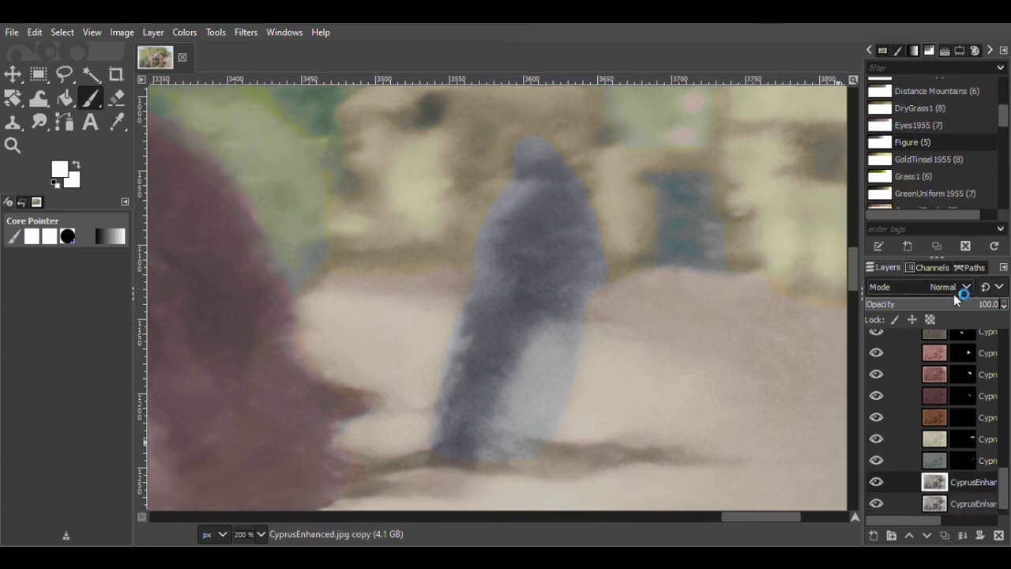
{"action": "left_click", "coordinate": [943, 481]}
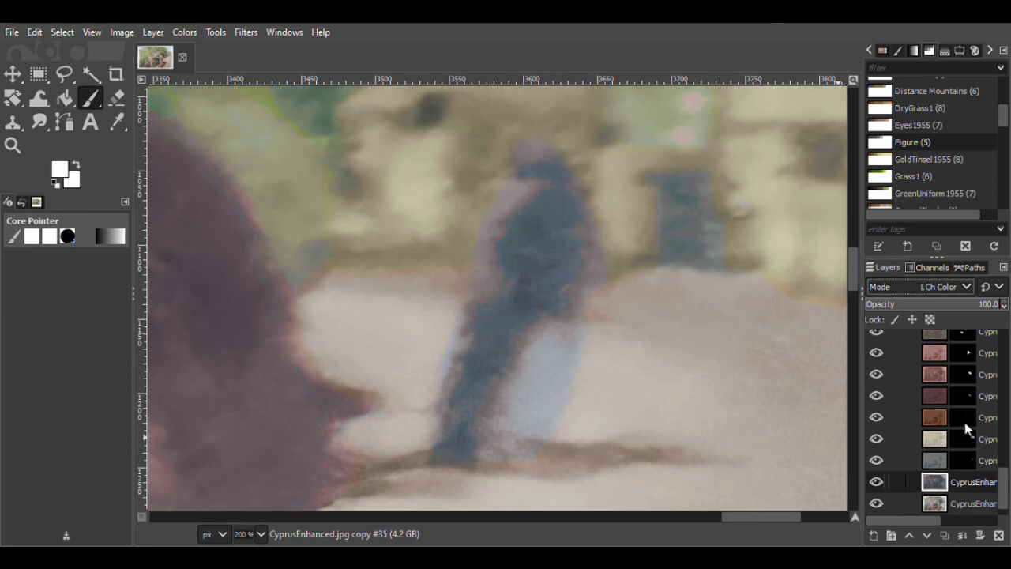
{"action": "left_click", "coordinate": [980, 534], "text": "shift"}
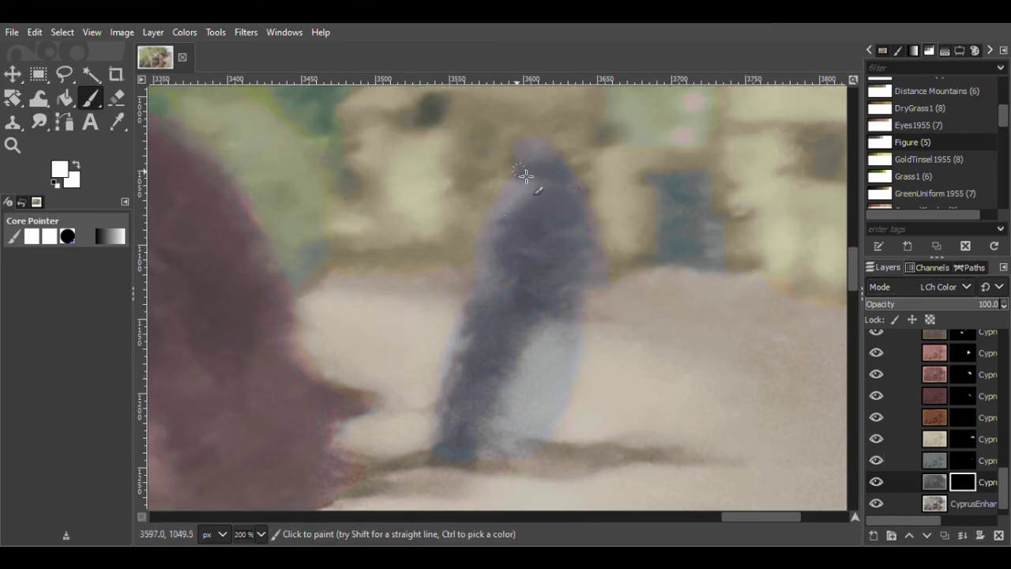
On the Figure layer's mask, fill the outlined distant figure on the road with white and check the whole photo
{"action": "key", "text": "shift+b"}
{"action": "left_click", "coordinate": [517, 305]}
{"action": "left_click", "coordinate": [13, 145]}
{"action": "left_click", "coordinate": [894, 119]}
{"action": "left_click", "coordinate": [672, 235]}
{"action": "left_click", "coordinate": [673, 234]}
{"action": "left_click", "coordinate": [673, 234]}
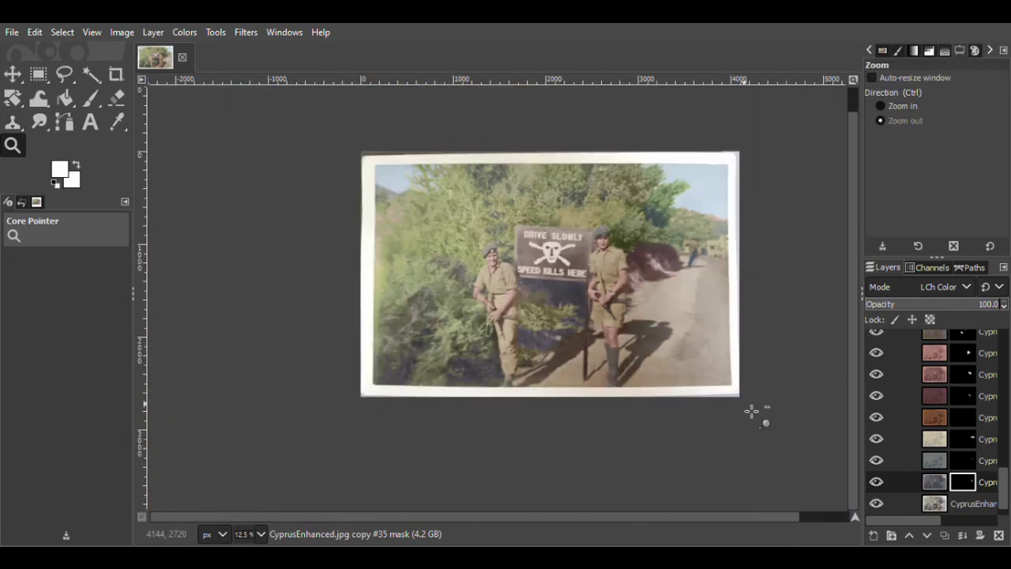
Set the opacity of the HousesC layer to 39.6
{"action": "left_click", "coordinate": [899, 106]}
{"action": "left_click", "coordinate": [693, 303]}
{"action": "left_click", "coordinate": [969, 438]}
{"action": "left_click_drag", "start_coordinate": [987, 310], "coordinate": [921, 314]}
Create a base photo copy coloured with the Boots palette through Palette Map, in LCh Color mode with a black mask
{"action": "left_click", "coordinate": [963, 503]}
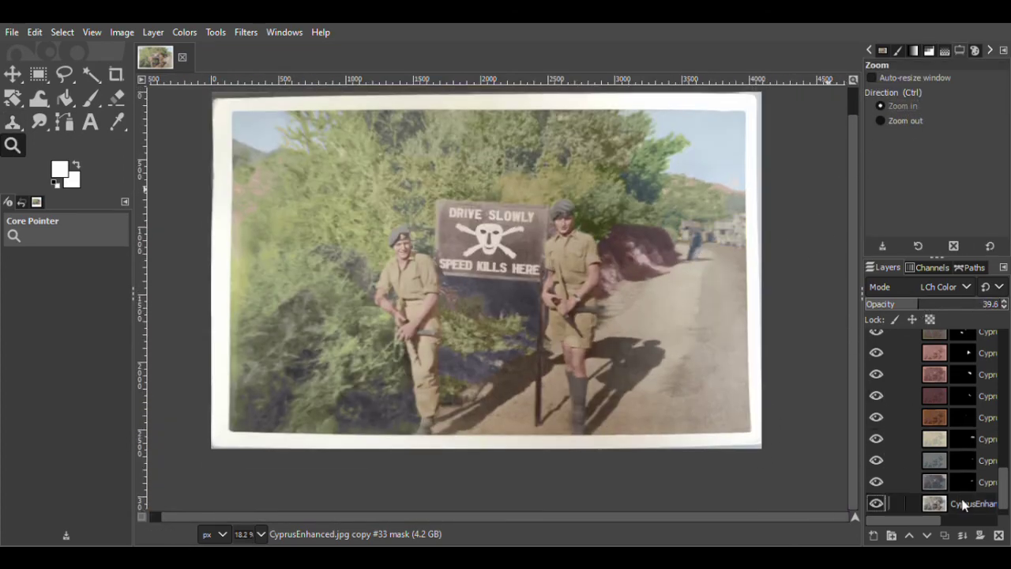
{"action": "left_click", "coordinate": [928, 49]}
{"action": "left_click_drag", "start_coordinate": [1004, 124], "coordinate": [1001, 87]}
{"action": "left_click", "coordinate": [185, 33]}
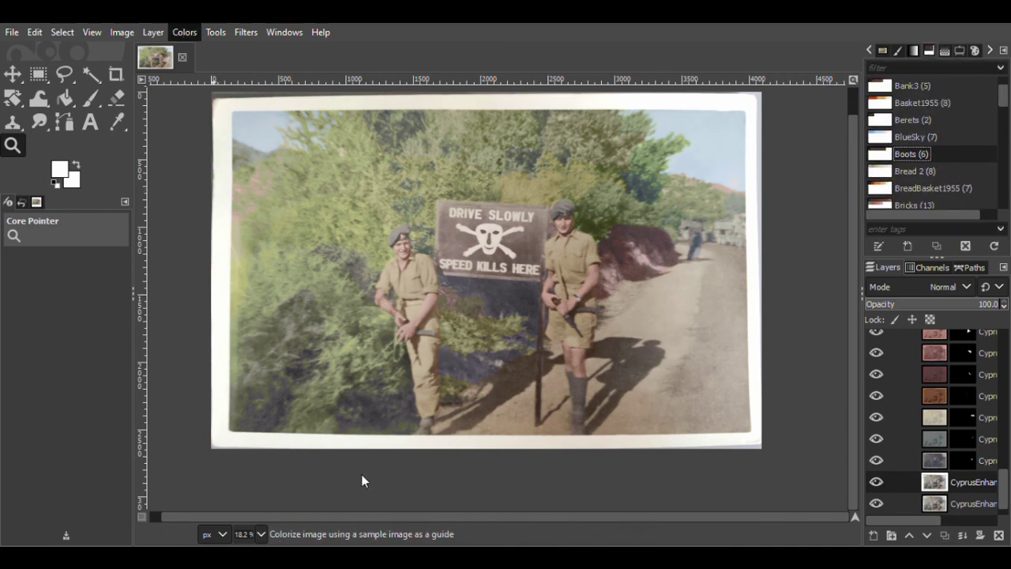
{"action": "left_click", "coordinate": [360, 462]}
{"action": "left_click", "coordinate": [932, 287]}
{"action": "left_click", "coordinate": [928, 504]}
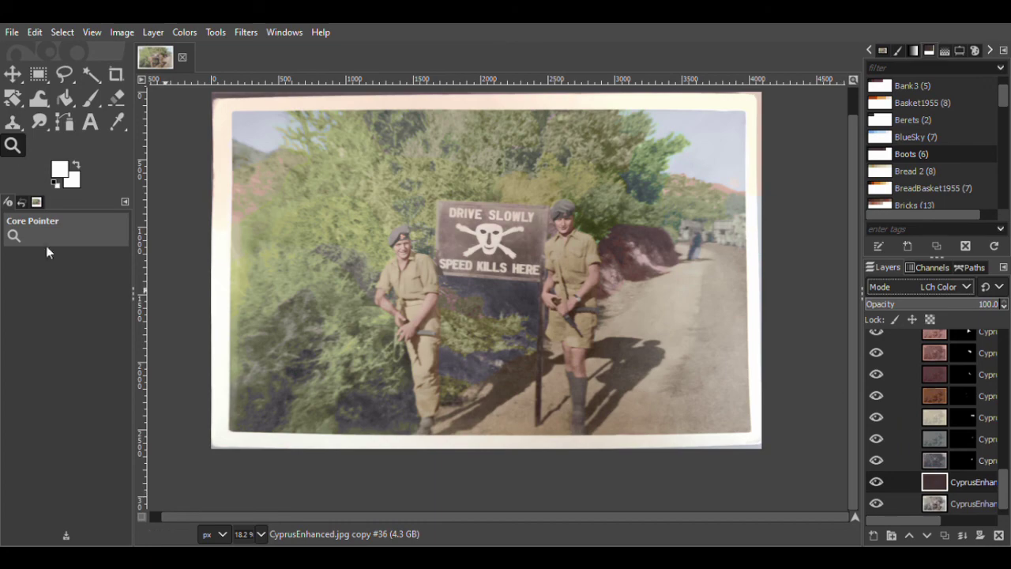
{"action": "double_click", "coordinate": [12, 145]}
{"action": "left_click", "coordinate": [580, 427]}
{"action": "left_click", "coordinate": [579, 427]}
{"action": "left_click", "coordinate": [581, 431]}
{"action": "left_click", "coordinate": [584, 411]}
{"action": "left_click", "coordinate": [602, 281]}
{"action": "left_click", "coordinate": [602, 281]}
{"action": "left_click", "coordinate": [978, 534], "text": "shift"}
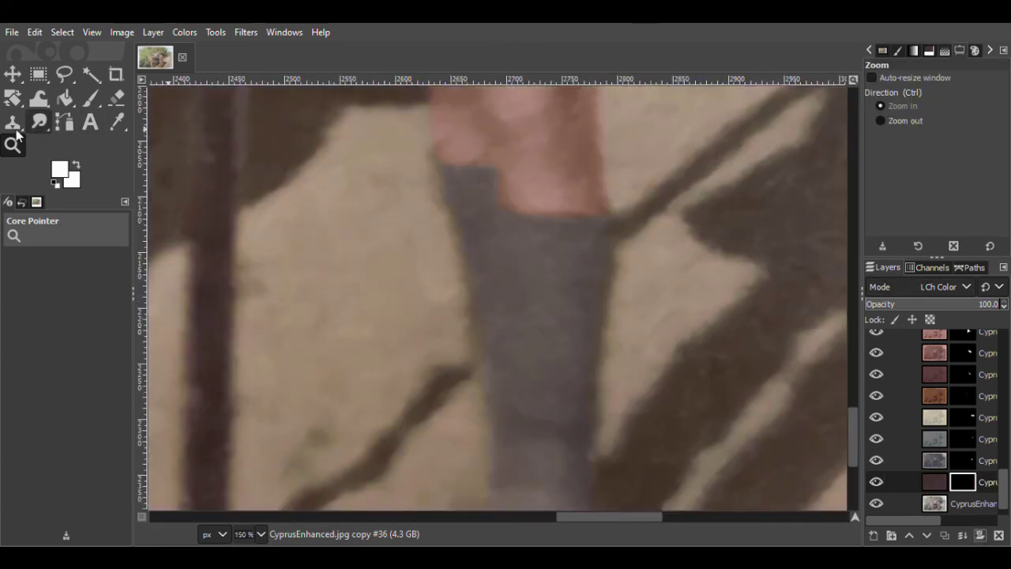
On the Boots layer's mask, outline the right-hand soldier's sock and boot and fill them with white
{"action": "left_click", "coordinate": [559, 204]}
{"action": "left_click", "coordinate": [92, 100]}
{"action": "mouse_move", "coordinate": [427, 222]}
{"action": "left_mouse_down"}
{"action": "mouse_move", "coordinate": [462, 339]}
{"action": "mouse_move", "coordinate": [481, 474]}
{"action": "left_mouse_up"}
{"action": "left_click_drag", "start_coordinate": [625, 232], "coordinate": [612, 474]}
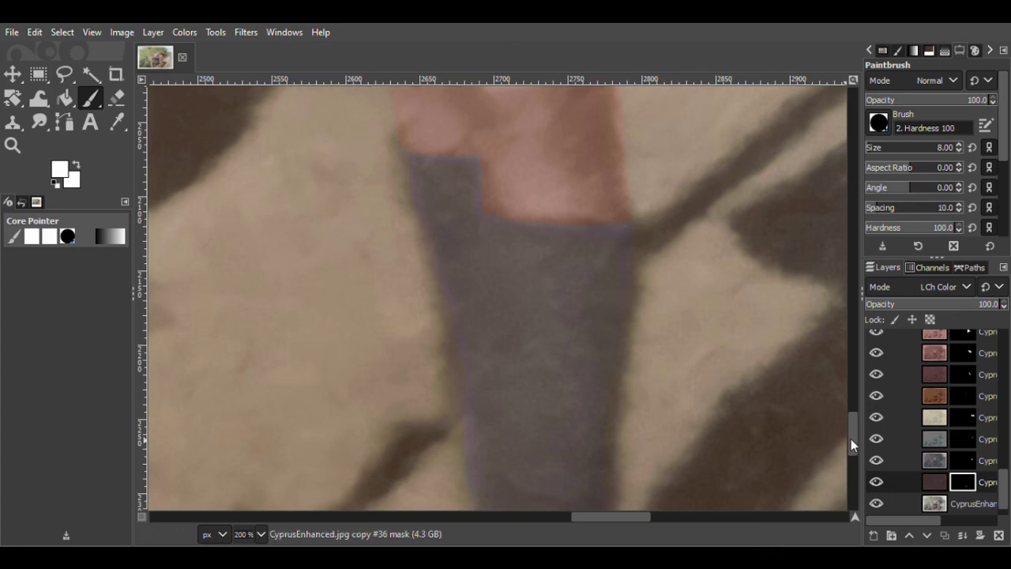
{"action": "left_click_drag", "start_coordinate": [851, 440], "coordinate": [850, 458]}
{"action": "scroll", "coordinate": [696, 452], "scroll_direction": "down", "scroll_amount": 2}
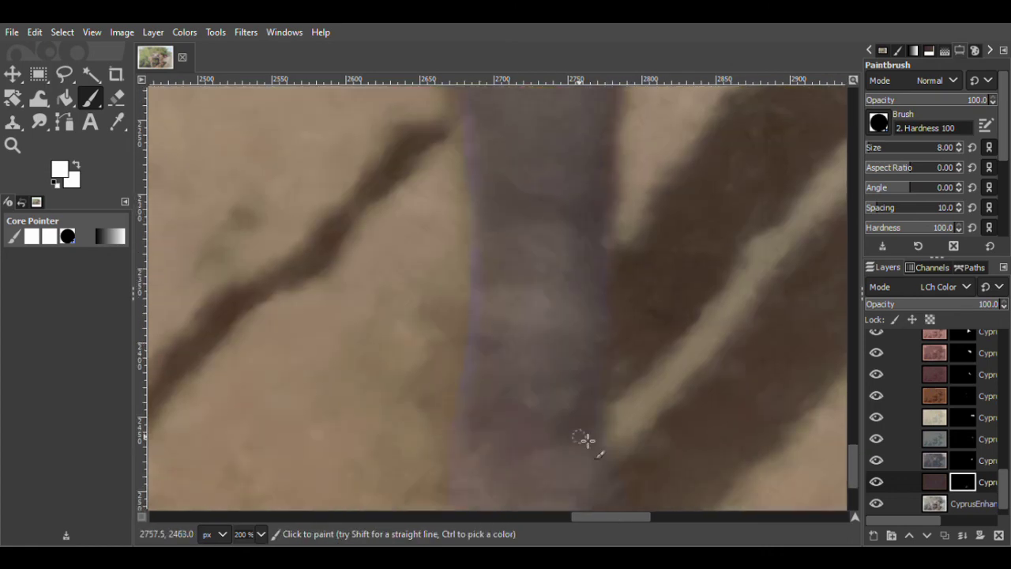
{"action": "scroll", "coordinate": [625, 499], "scroll_direction": "down", "scroll_amount": 3}
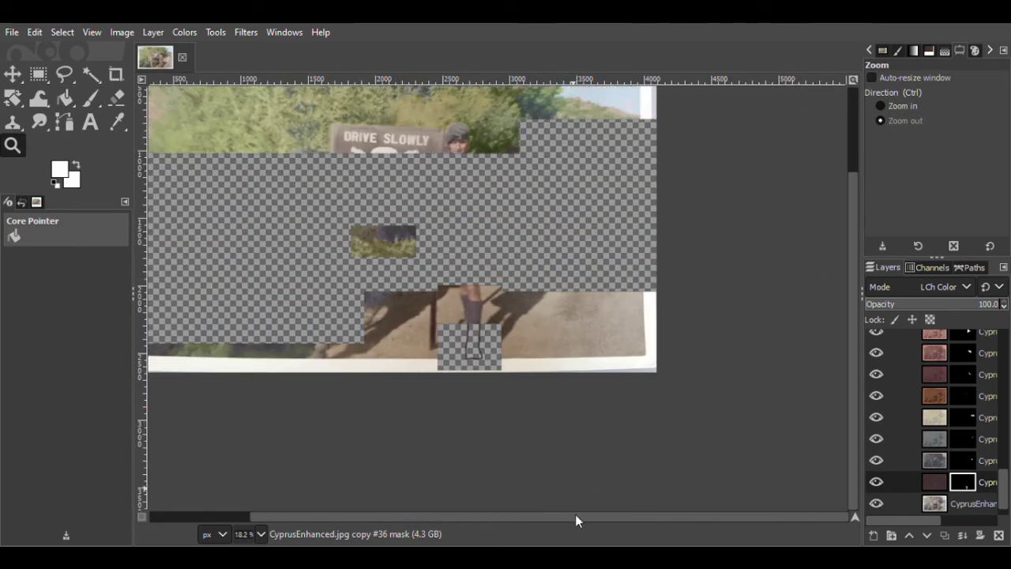
Outline the left-hand soldier's boot on the Boots mask and fill it with white
{"action": "left_click_drag", "start_coordinate": [578, 520], "coordinate": [476, 519]}
{"action": "left_click_drag", "start_coordinate": [852, 426], "coordinate": [853, 353]}
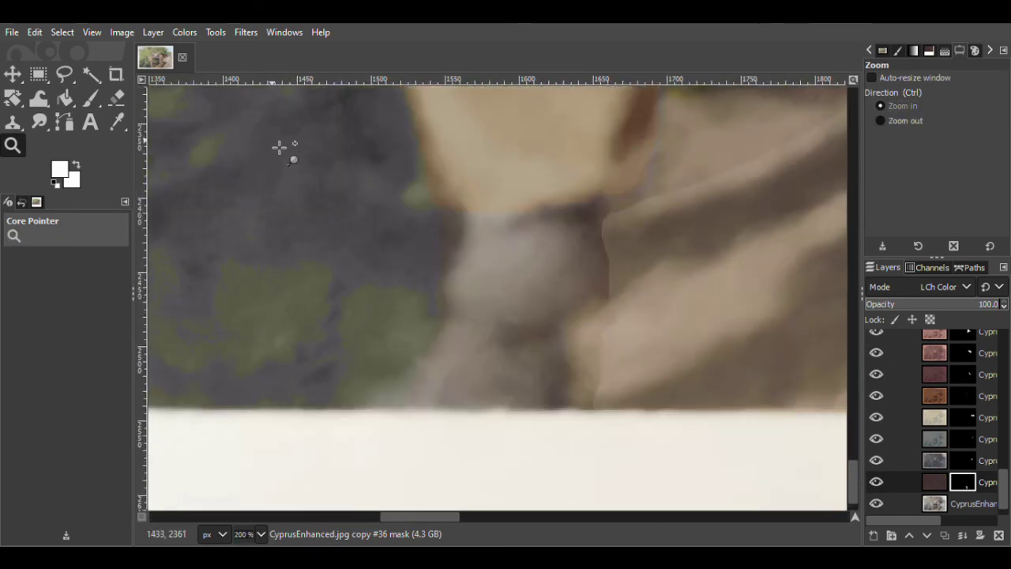
{"action": "key", "text": "p"}
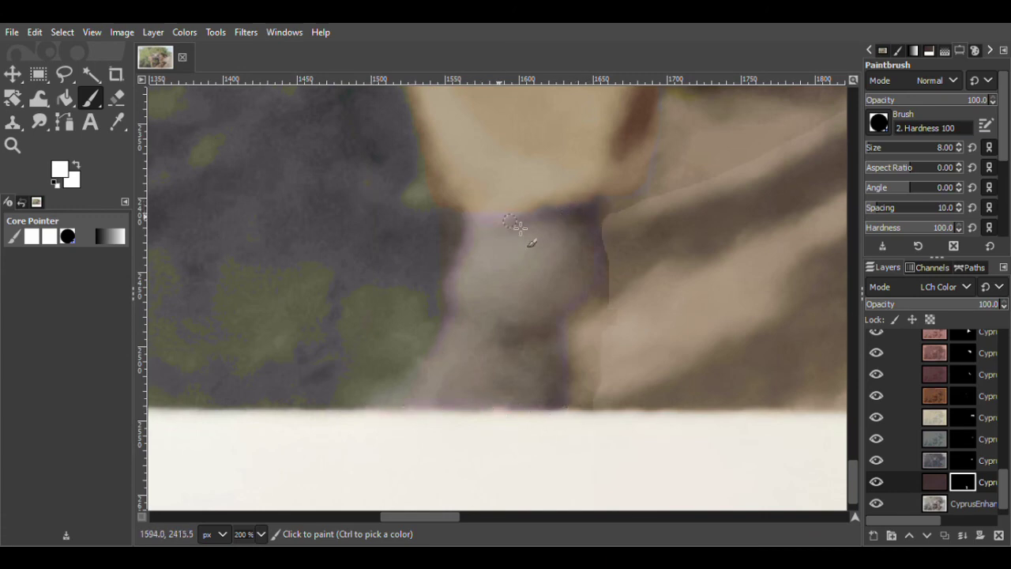
{"action": "key", "text": "shift+b"}
{"action": "key", "text": "z"}
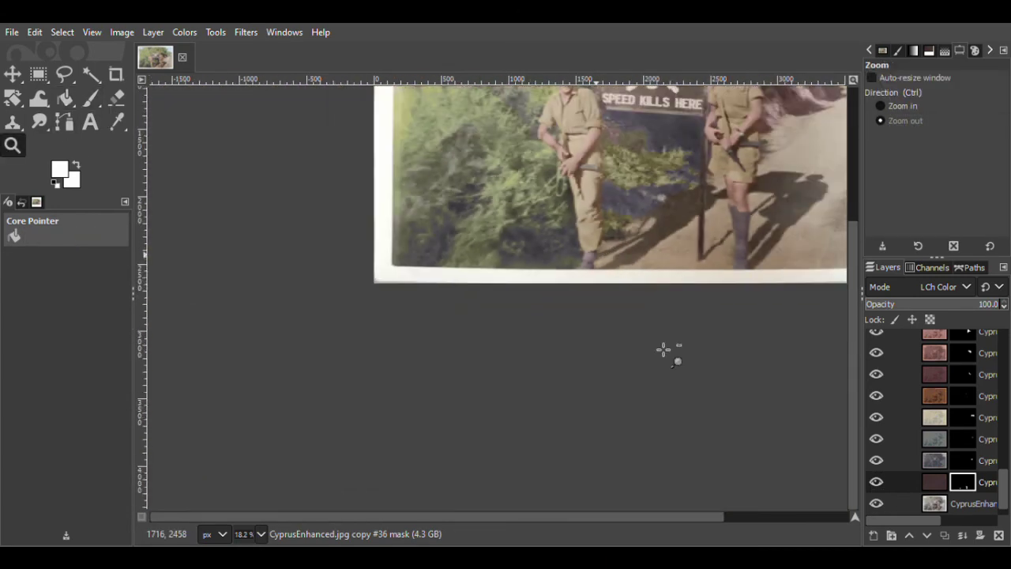
Bring the whole photo into view and set the Boots layer's opacity to 77.5
{"action": "left_click_drag", "start_coordinate": [647, 517], "coordinate": [767, 517]}
{"action": "left_click_drag", "start_coordinate": [851, 420], "coordinate": [855, 290]}
{"action": "left_click", "coordinate": [970, 304]}
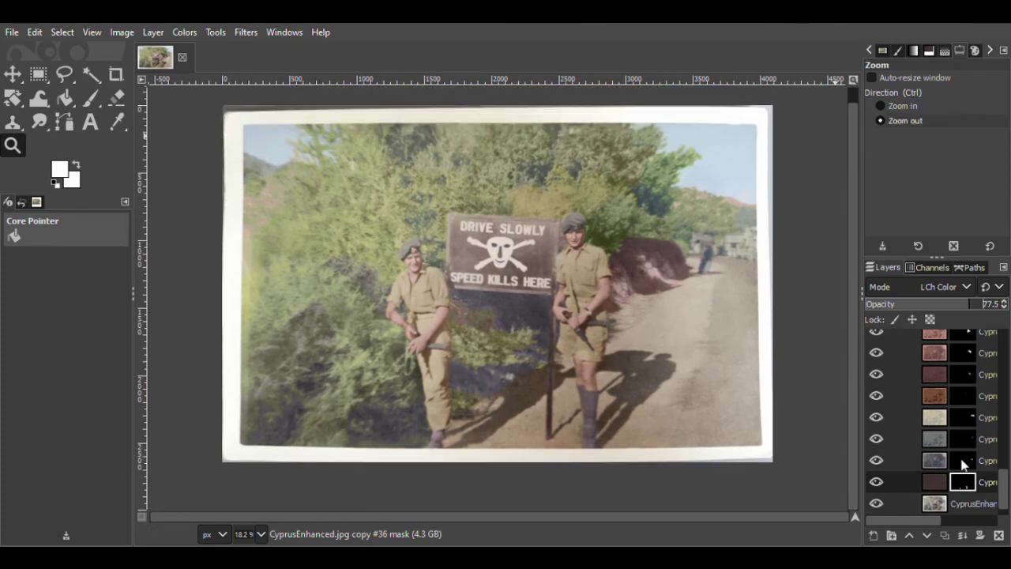
Duplicate the base photo layer, colour it with Palette Map using the Oldfloor1955 palette, set LCh Color mode and add a black mask
{"action": "left_click", "coordinate": [963, 504]}
{"action": "left_click", "coordinate": [944, 536]}
{"action": "left_click", "coordinate": [929, 50]}
{"action": "left_click_drag", "start_coordinate": [1005, 99], "coordinate": [1009, 130]}
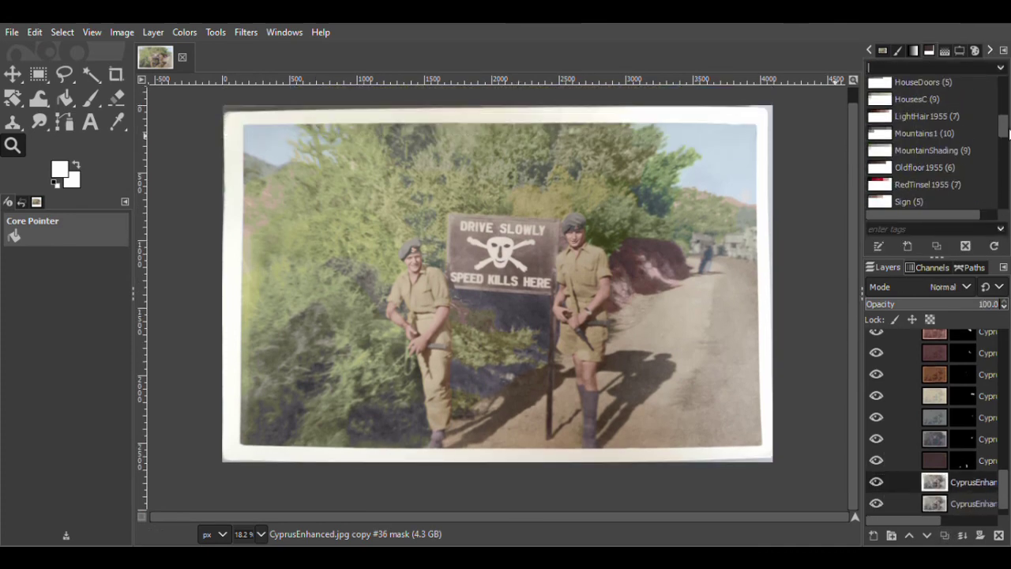
{"action": "left_click", "coordinate": [927, 169]}
{"action": "left_click", "coordinate": [186, 34]}
{"action": "left_click", "coordinate": [371, 478]}
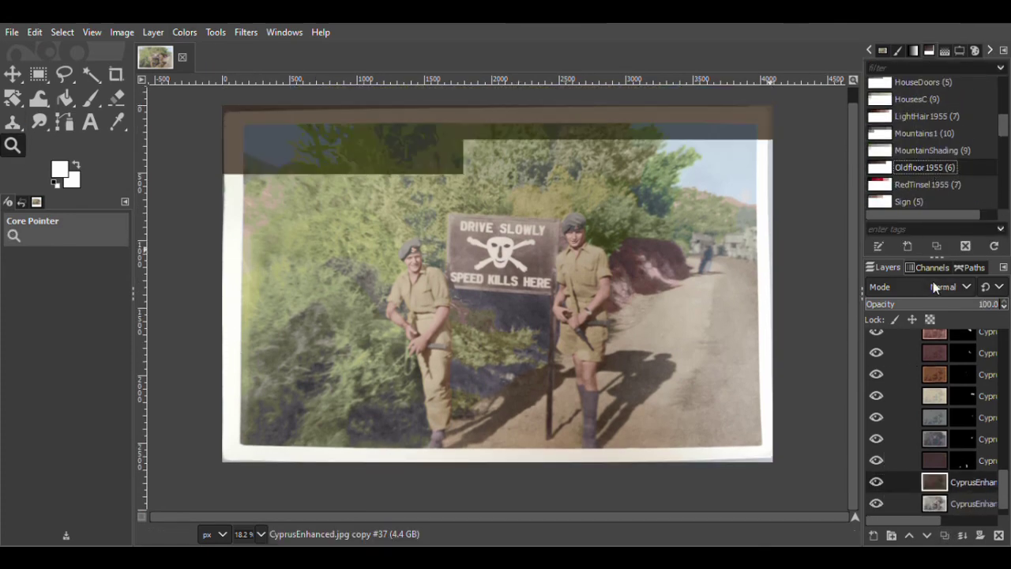
{"action": "left_click", "coordinate": [932, 285]}
{"action": "left_click", "coordinate": [927, 534]}
{"action": "left_click", "coordinate": [980, 535]}
On the Oldfloor1955 layer's mask, outline the left-hand soldier's beret and fill it with white
{"action": "left_click", "coordinate": [959, 51]}
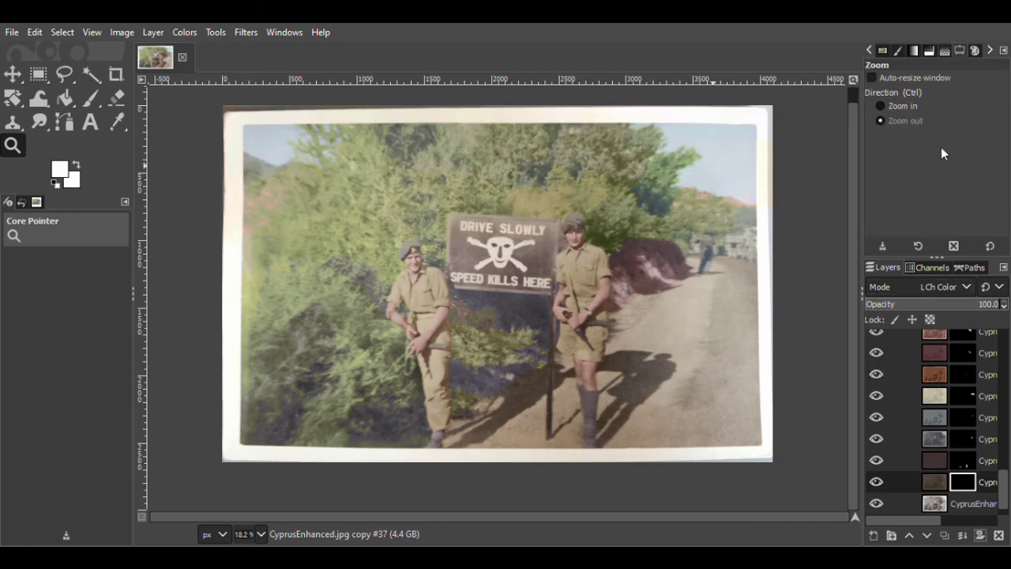
{"action": "scroll", "coordinate": [404, 272], "scroll_direction": "up", "scroll_amount": 8}
{"action": "key", "text": "p"}
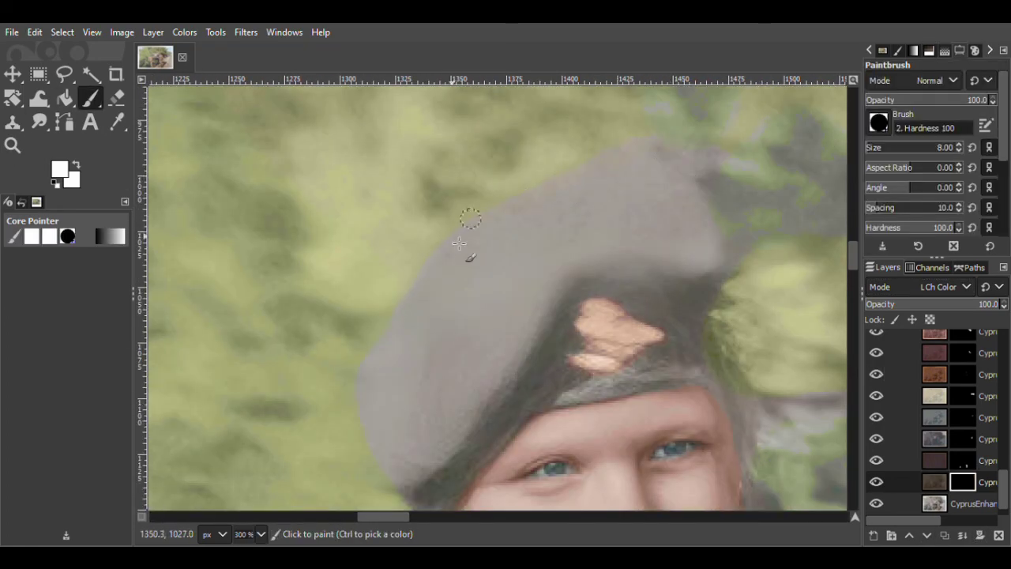
{"action": "left_click", "coordinate": [371, 433]}
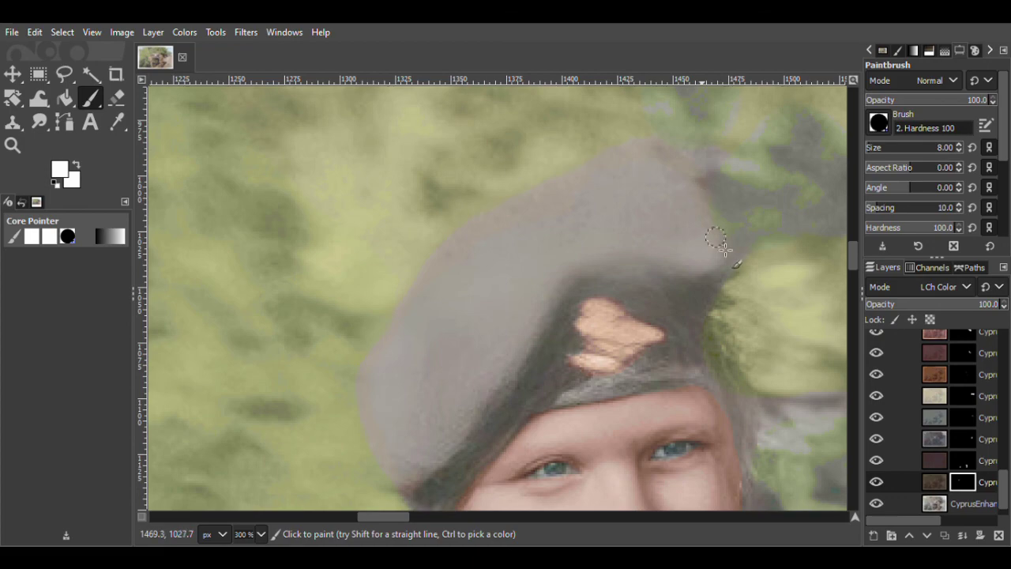
{"action": "scroll", "coordinate": [411, 442], "scroll_direction": "down", "scroll_amount": 2}
{"action": "left_click", "coordinate": [875, 503]}
{"action": "left_click", "coordinate": [875, 503]}
{"action": "left_click", "coordinate": [65, 98]}
{"action": "left_click", "coordinate": [556, 243]}
{"action": "left_click", "coordinate": [12, 145]}
{"action": "left_click", "coordinate": [880, 121]}
{"action": "left_click", "coordinate": [598, 276]}
{"action": "left_click", "coordinate": [598, 276]}
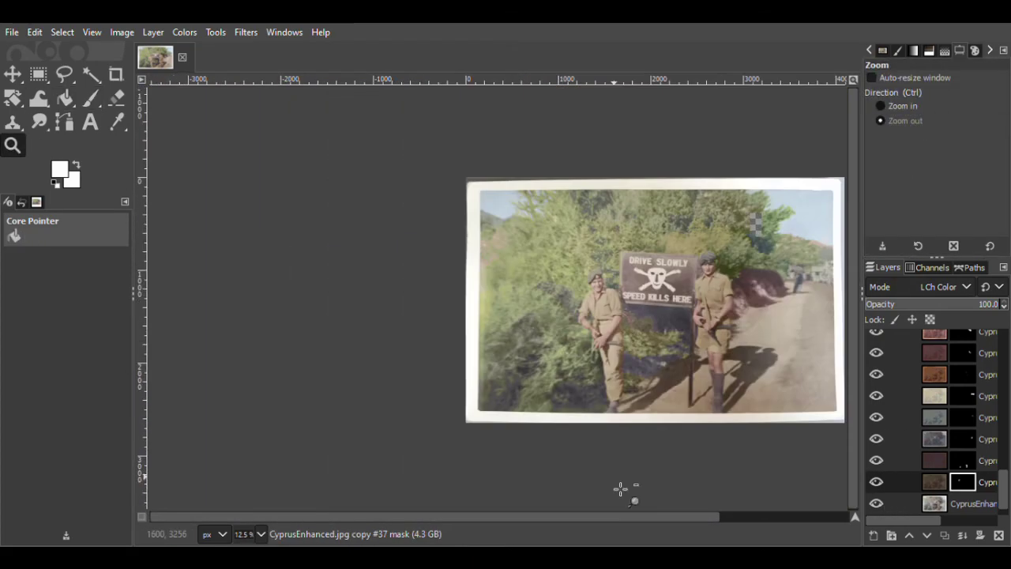
On the Oldfloor1955 layer's mask, outline the right-hand soldier's beret and fill it with white
{"action": "scroll", "coordinate": [706, 261], "scroll_direction": "up", "scroll_amount": 9}
{"action": "key", "text": "p"}
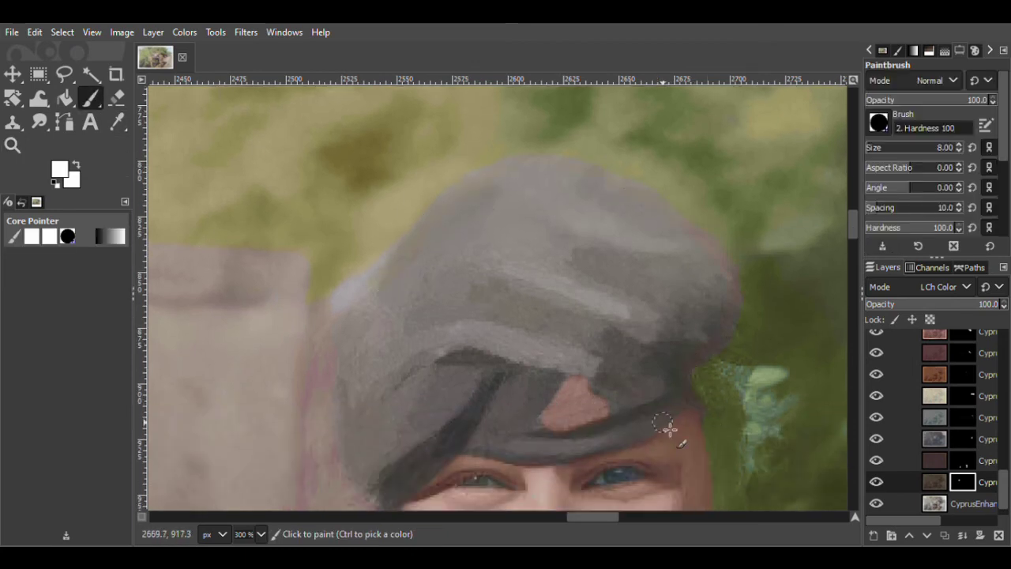
{"action": "scroll", "coordinate": [345, 358], "scroll_direction": "down", "scroll_amount": 2}
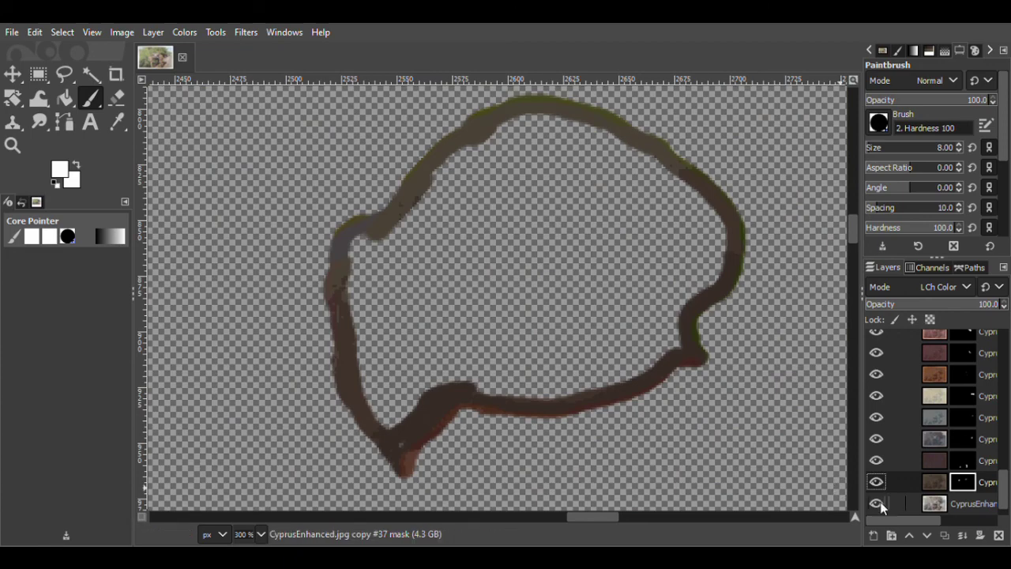
{"action": "key", "text": "shift+b"}
{"action": "left_click", "coordinate": [490, 307]}
Bring the whole photo back into view and examine the colour of both berets
{"action": "left_click", "coordinate": [12, 148]}
{"action": "left_click", "coordinate": [904, 120]}
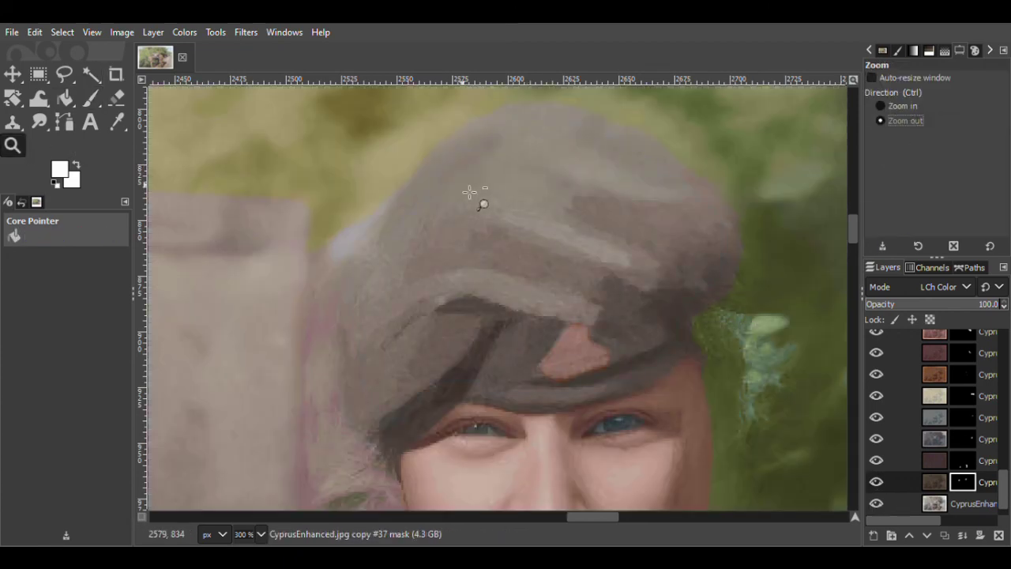
{"action": "left_click", "coordinate": [469, 194]}
{"action": "left_click", "coordinate": [469, 194]}
{"action": "left_click", "coordinate": [470, 194]}
{"action": "left_click_drag", "start_coordinate": [661, 517], "coordinate": [545, 517]}
{"action": "left_click_drag", "start_coordinate": [853, 470], "coordinate": [866, 318]}
{"action": "left_click", "coordinate": [902, 105]}
{"action": "left_click", "coordinate": [514, 310]}
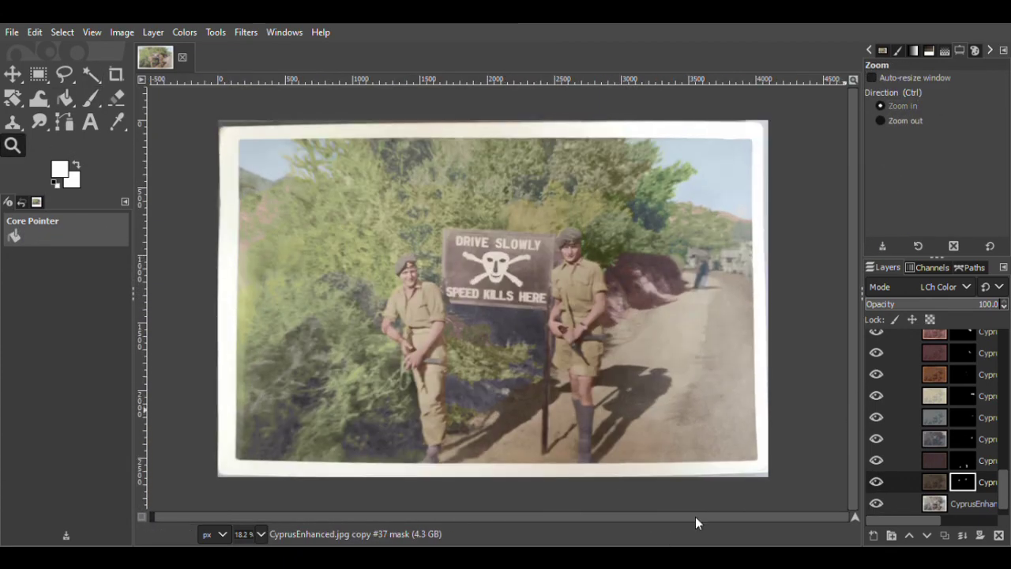
On the mask of the brown layer with 75.8 opacity, paint in the right-hand soldier's watch strap to reveal the brown colour
{"action": "left_click_drag", "start_coordinate": [998, 482], "coordinate": [999, 493]}
{"action": "left_click", "coordinate": [965, 482]}
{"action": "left_click_drag", "start_coordinate": [908, 520], "coordinate": [1006, 354]}
{"action": "left_click", "coordinate": [939, 383]}
{"action": "left_click_drag", "start_coordinate": [959, 521], "coordinate": [900, 520]}
{"action": "scroll", "coordinate": [577, 329], "scroll_direction": "up", "scroll_amount": 10}
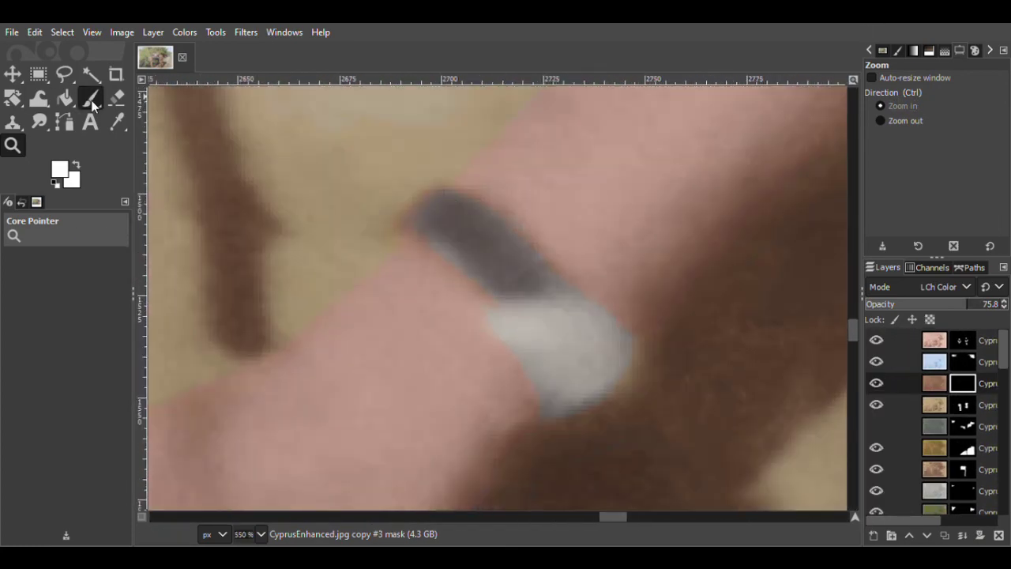
{"action": "key", "text": "p"}
{"action": "key", "text": "d"}
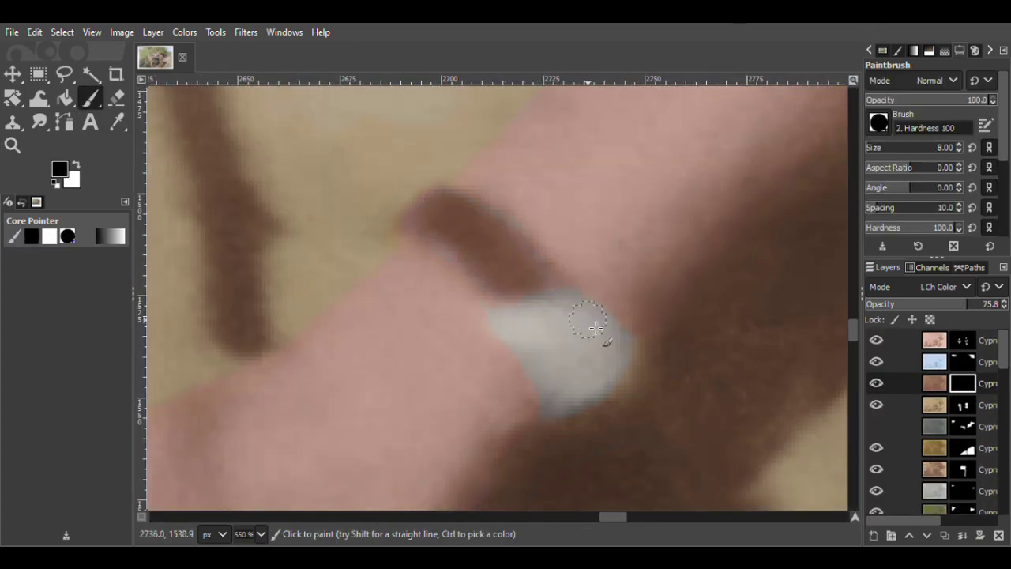
Bring the whole photo into view and select the visible base photo layer directly beneath the masked colour layers
{"action": "key", "text": "z"}
{"action": "left_click", "coordinate": [893, 120]}
{"action": "left_click", "coordinate": [475, 312]}
{"action": "left_click", "coordinate": [475, 312]}
{"action": "left_click", "coordinate": [476, 312]}
{"action": "left_click", "coordinate": [475, 312]}
{"action": "left_click", "coordinate": [475, 312]}
{"action": "left_click_drag", "start_coordinate": [585, 517], "coordinate": [481, 516]}
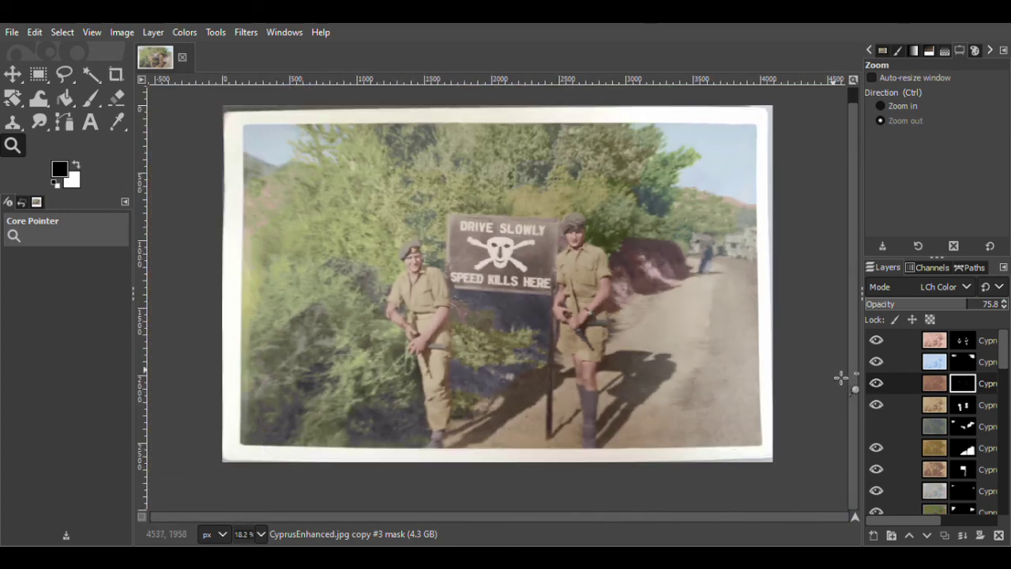
{"action": "left_click_drag", "start_coordinate": [853, 391], "coordinate": [852, 373]}
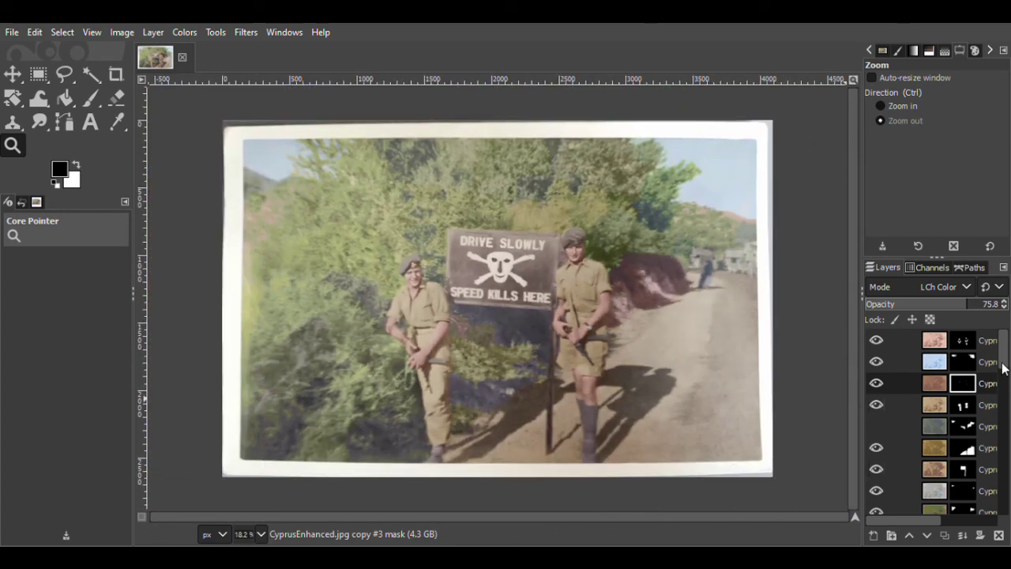
{"action": "scroll", "coordinate": [1003, 367], "scroll_direction": "down", "scroll_amount": 5}
{"action": "left_click", "coordinate": [972, 483]}
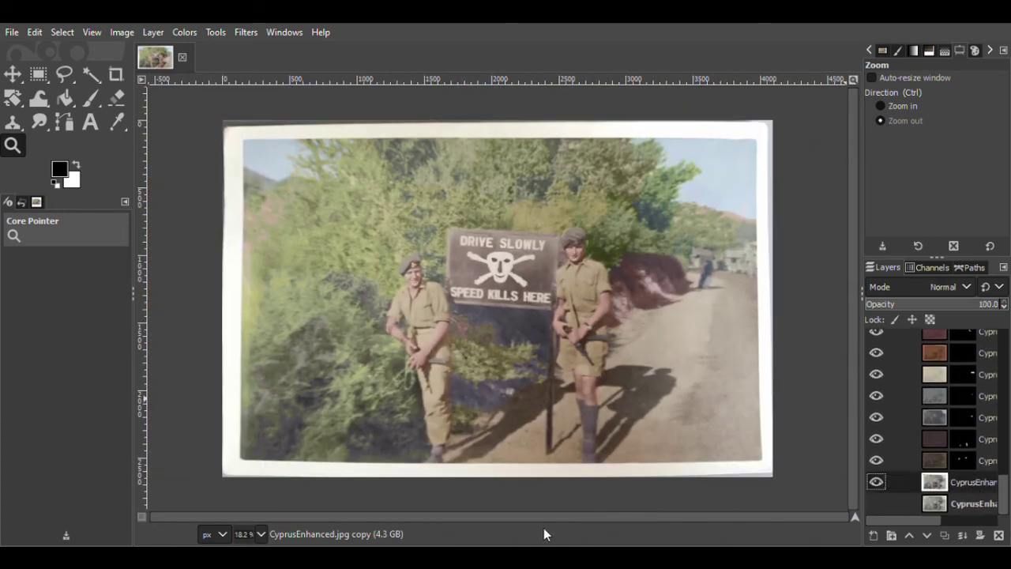